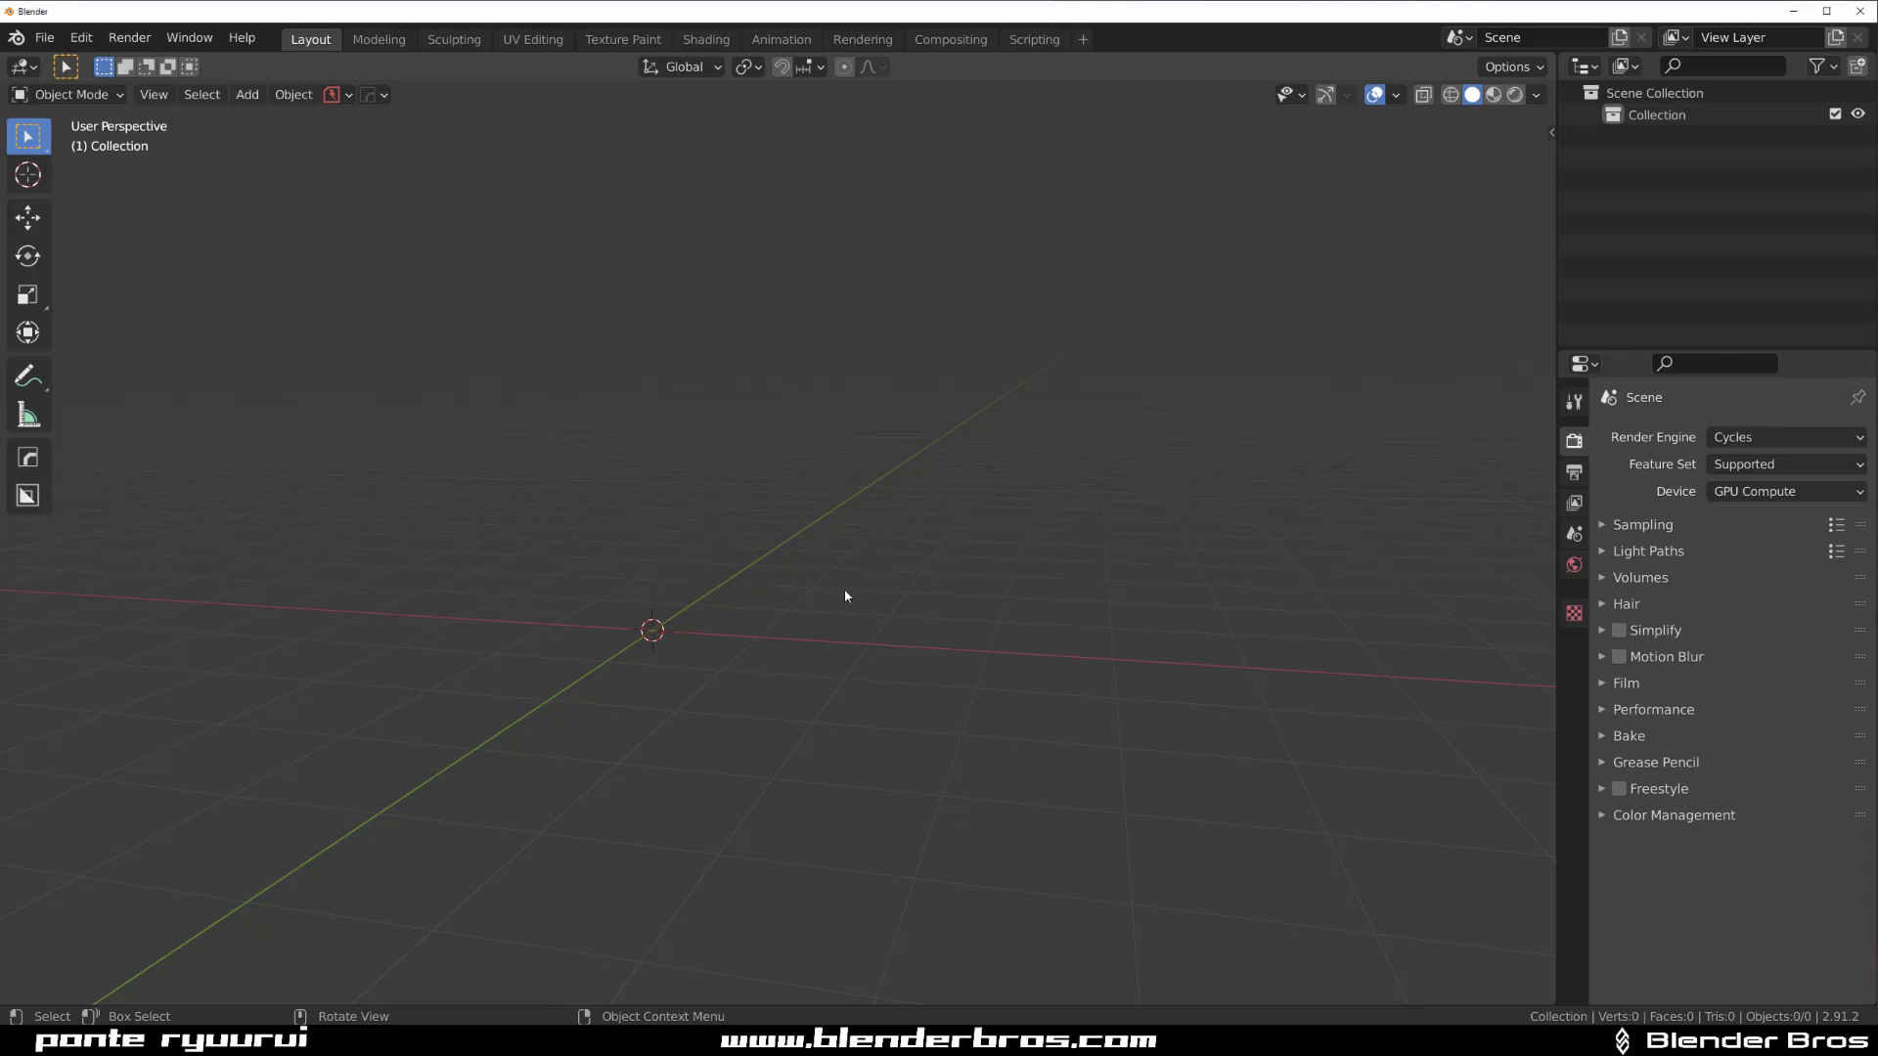
- Add a cube mesh at the world origin
middle_click_drag(847, 596, 766, 391)
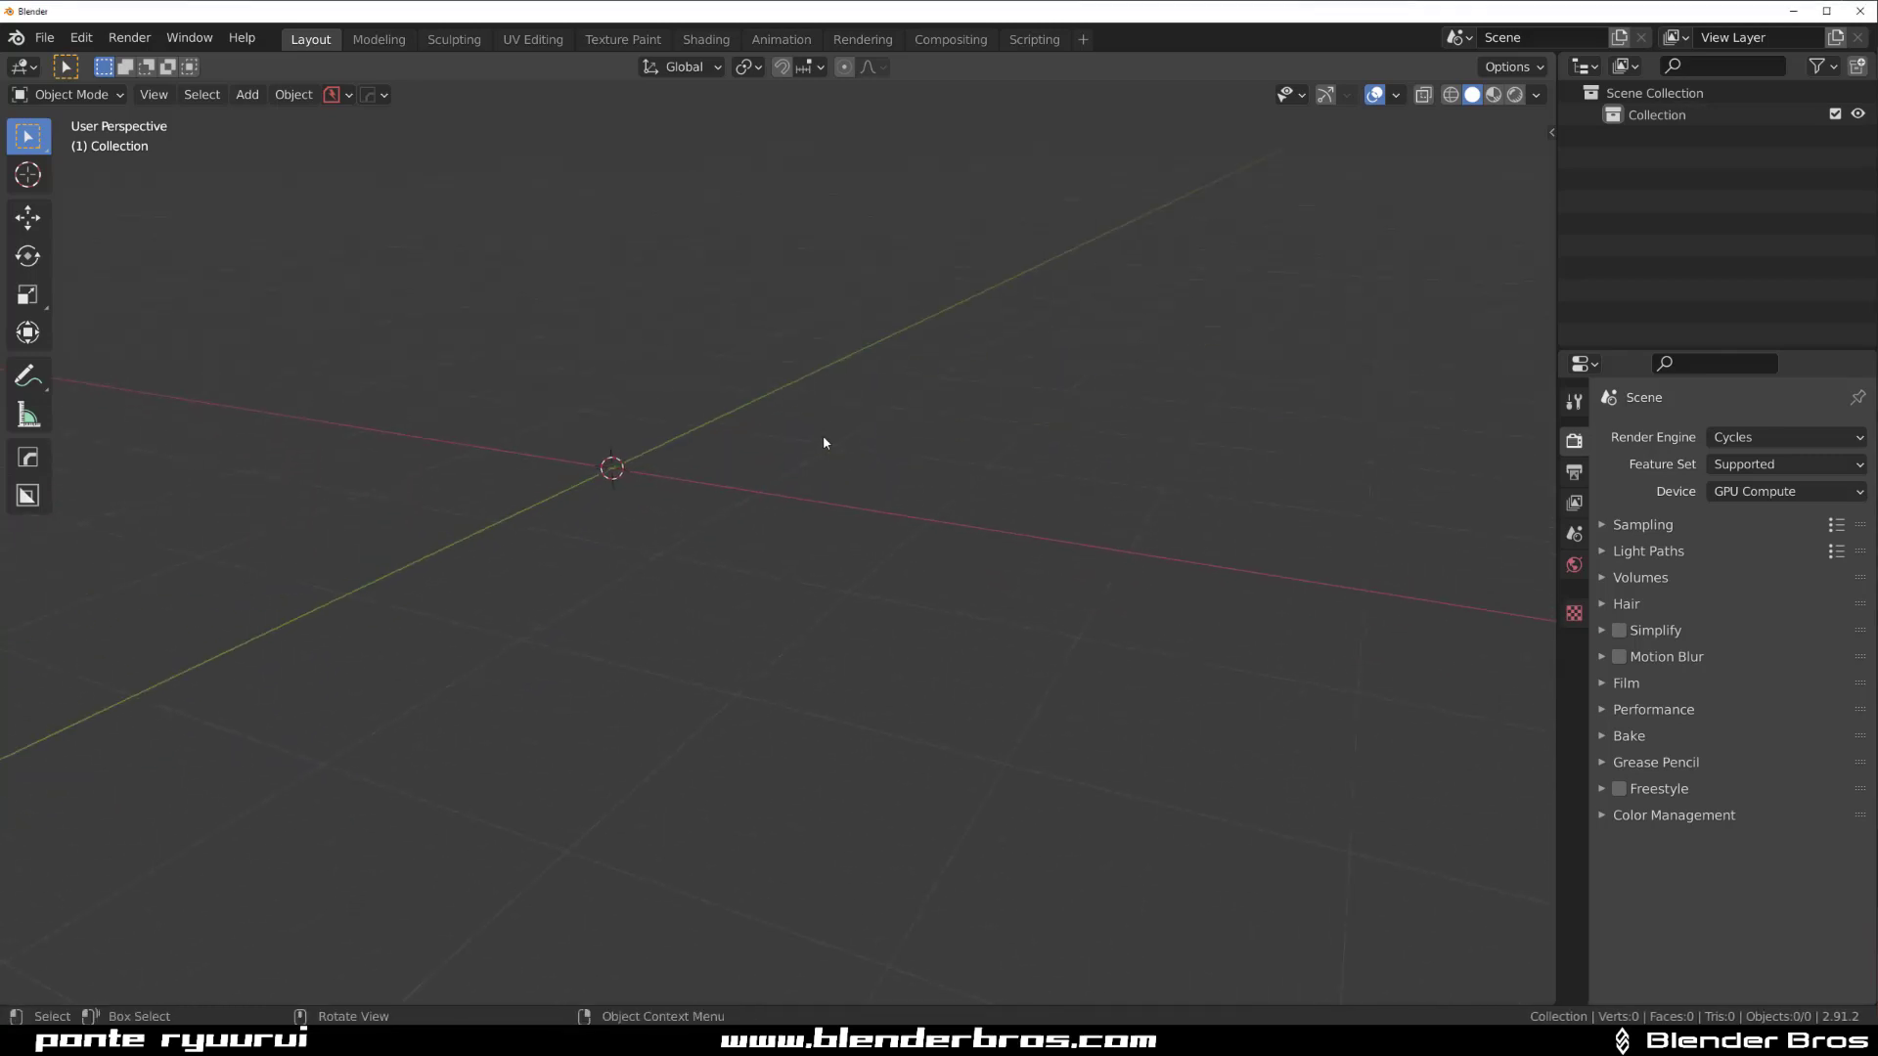
key("shift+a")
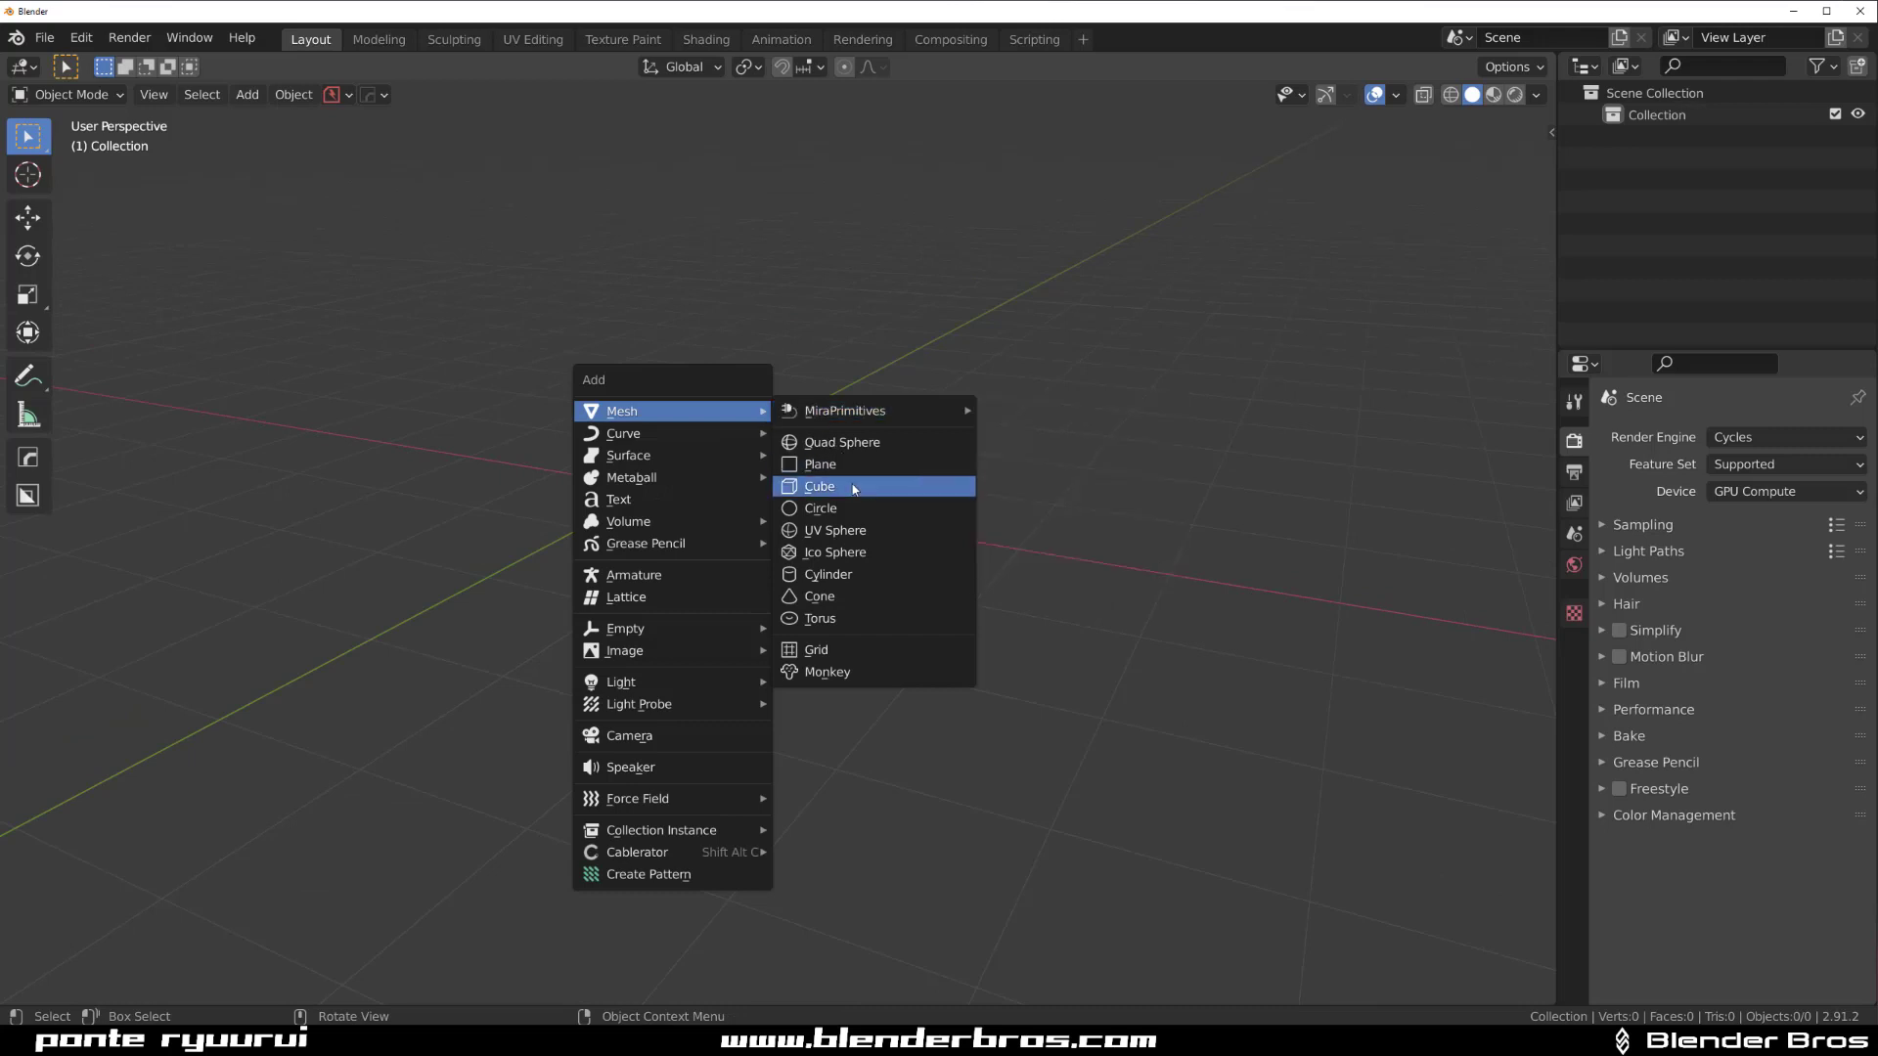
left_click(820, 486)
middle_click_drag(830, 495, 868, 541)
- Subdivide all of the cube's faces three times in Edit Mode to get an 8 by 8 grid per side
key("Tab")
key("3")
right_click(991, 512)
left_click(990, 513)
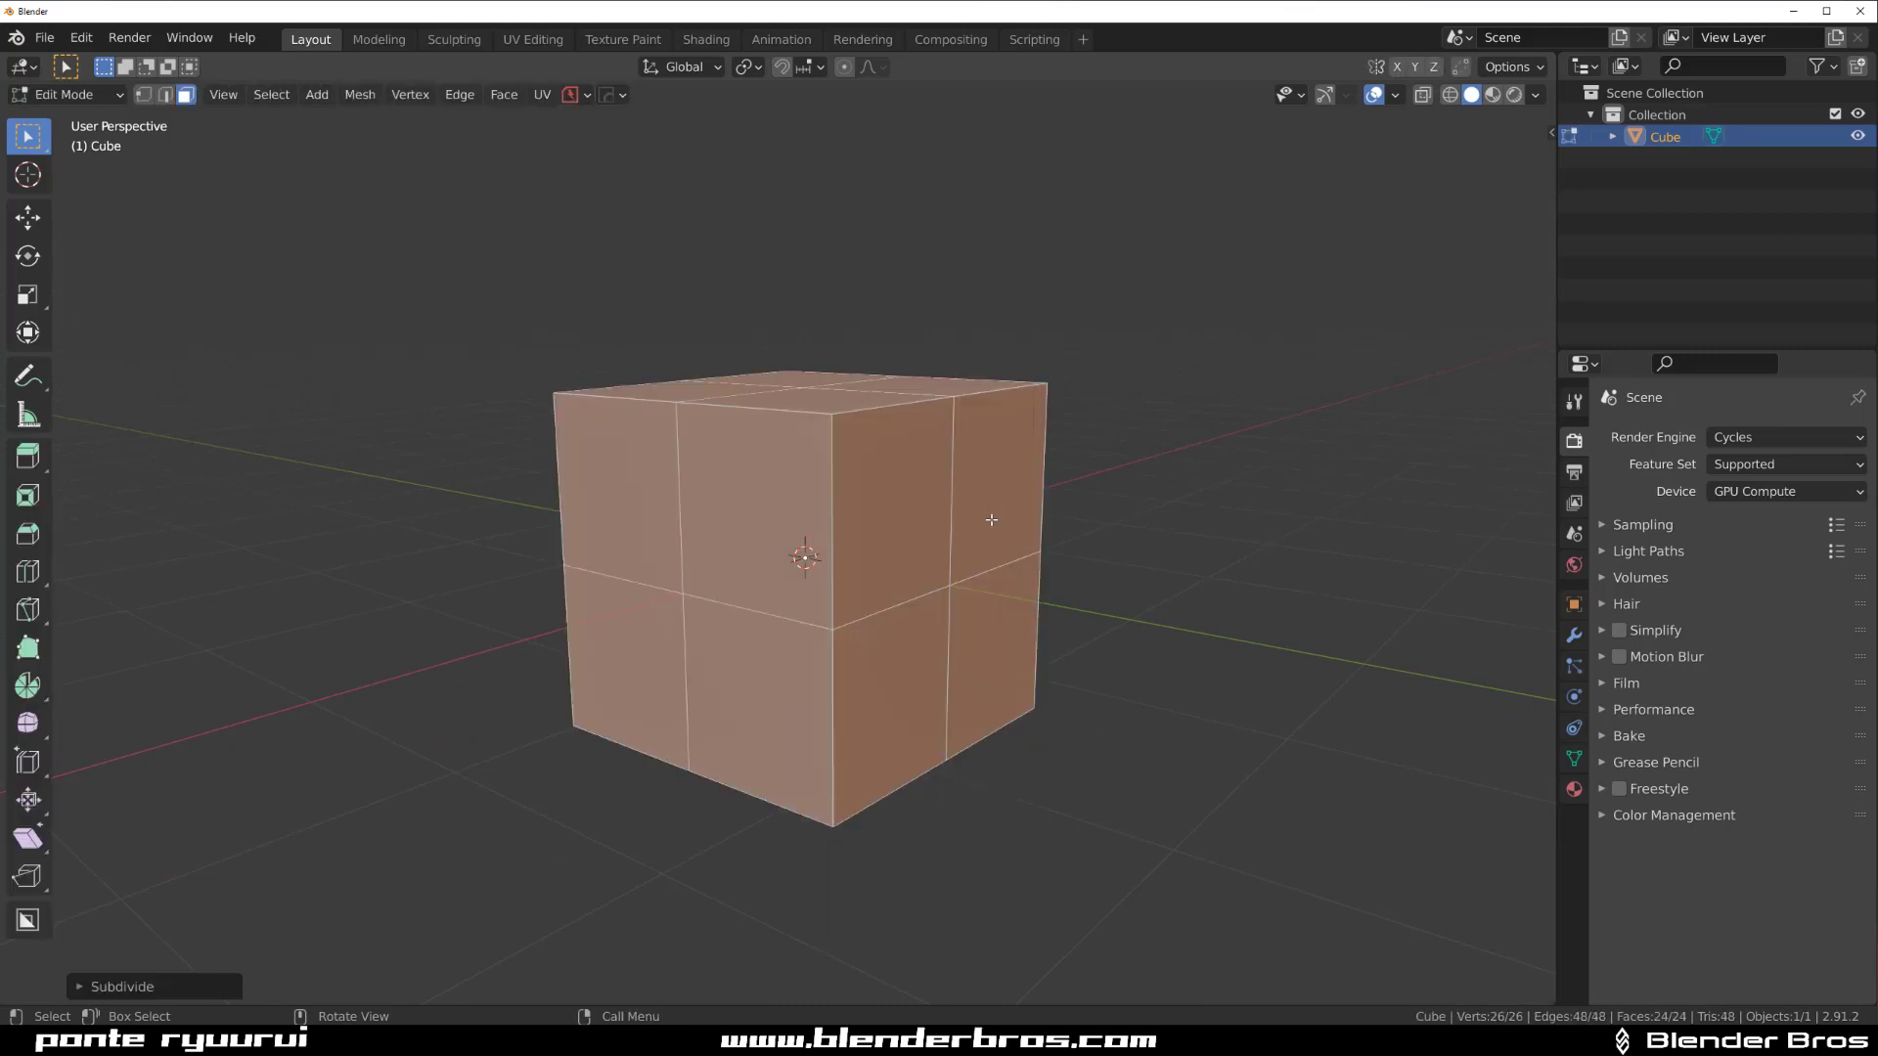
key("shift+r")
key("shift+r")
middle_click_drag(1109, 526, 745, 449)
right_click(914, 501)
key("Escape")
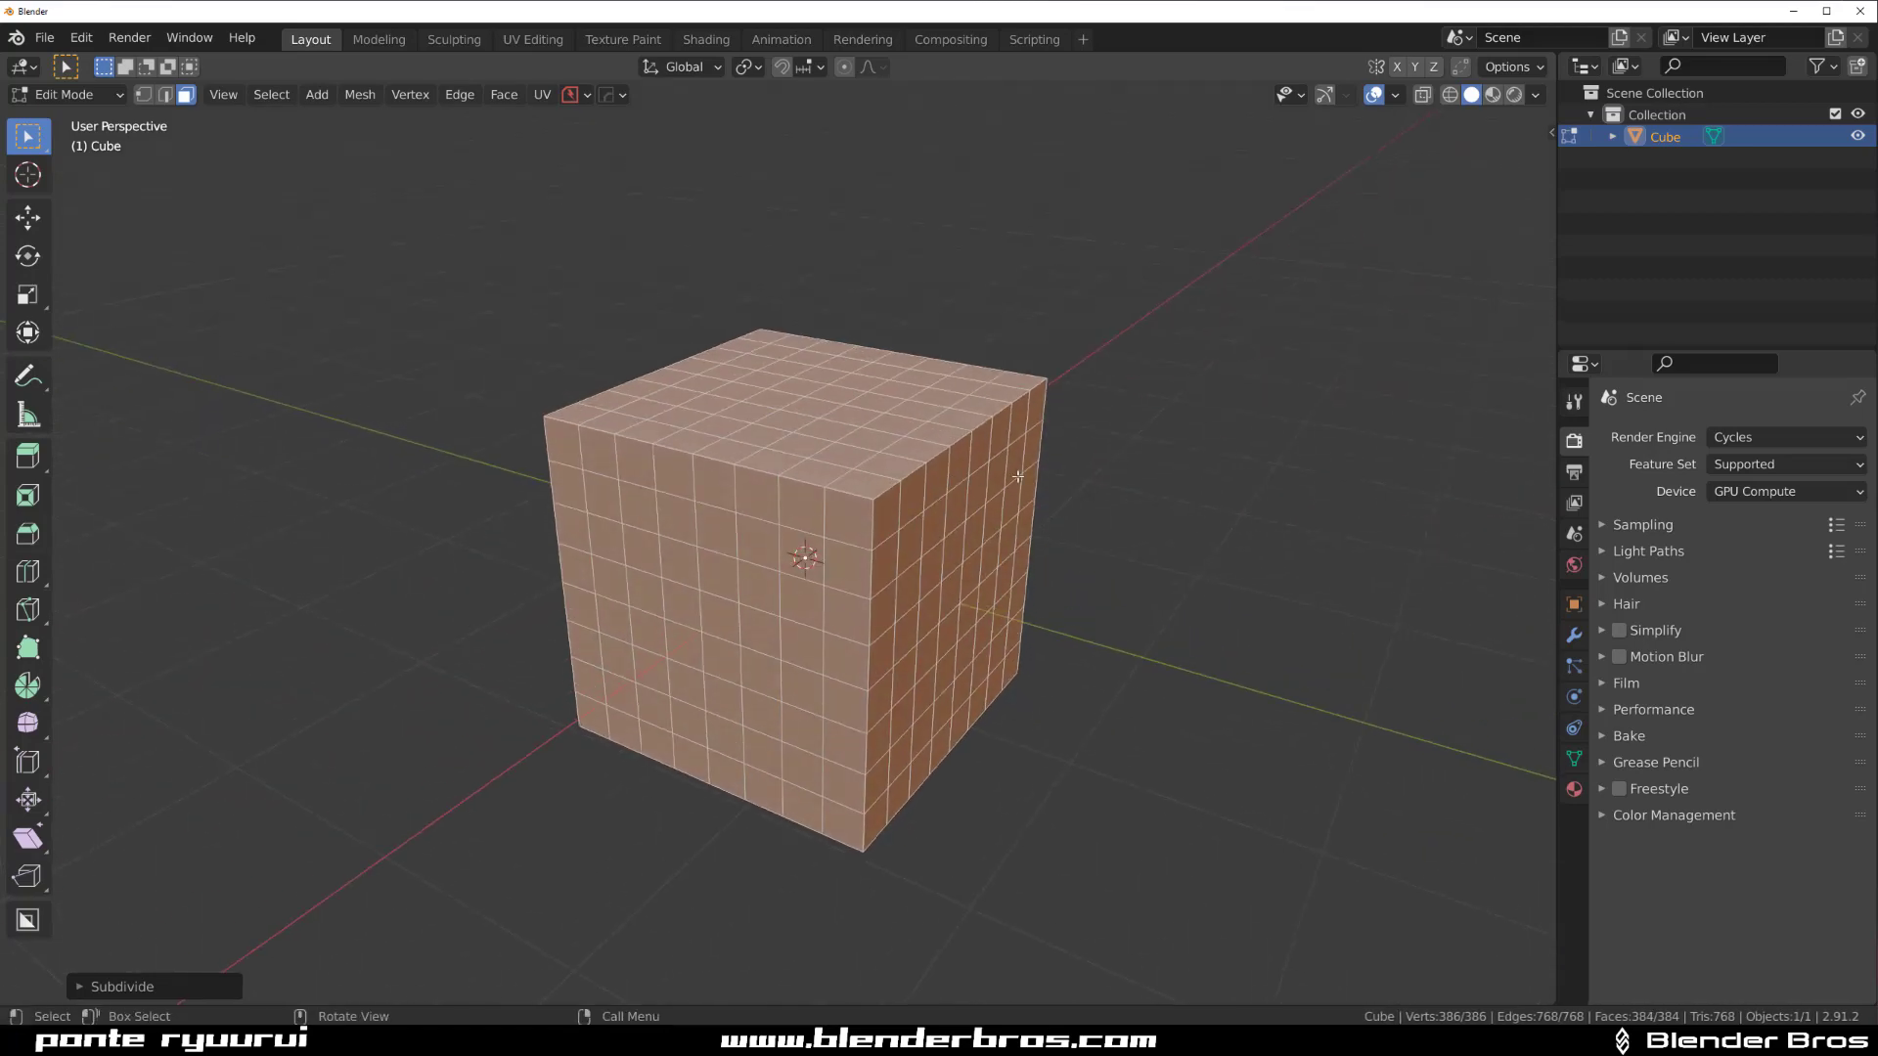
- Turn on the Screencast Keys display and return the cube to Object Mode
key("n")
left_click(1543, 284)
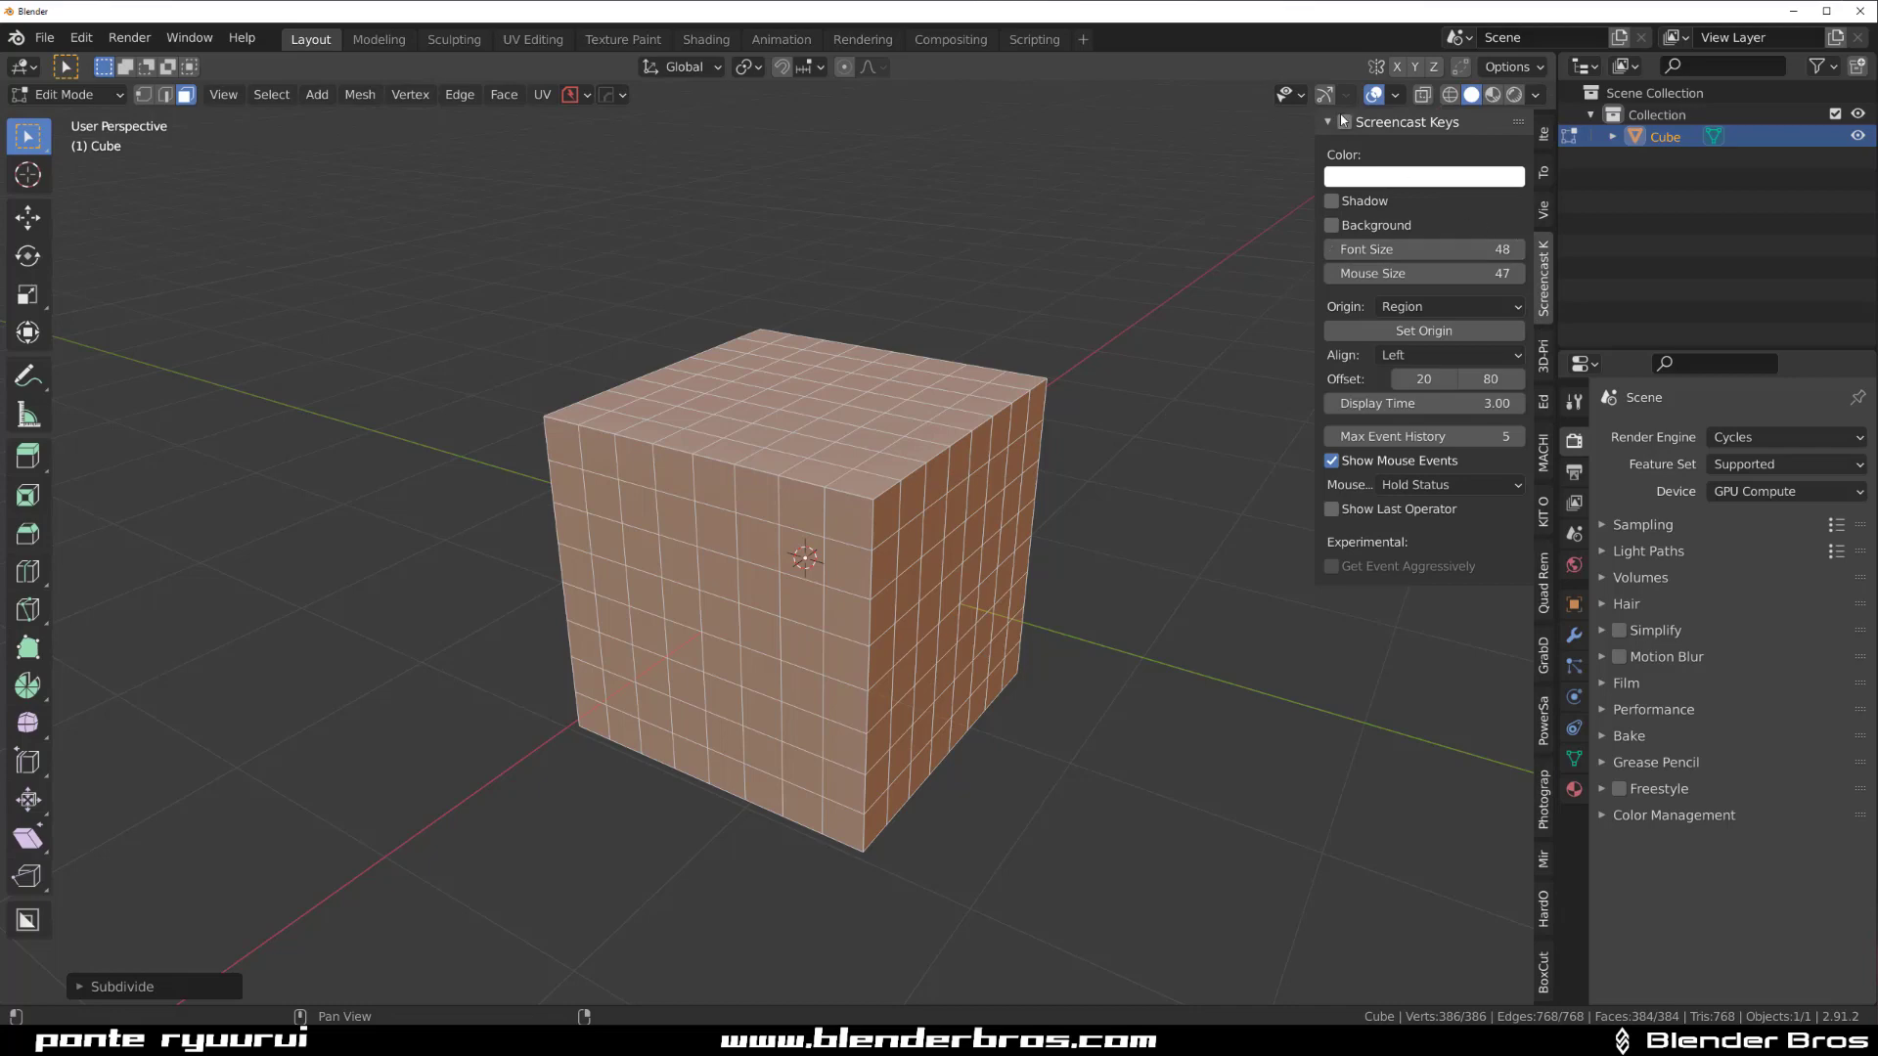
key("n")
middle_click_drag(1111, 302, 1035, 557)
key("Tab")
left_click(978, 471)
key("Tab")
key("Tab")
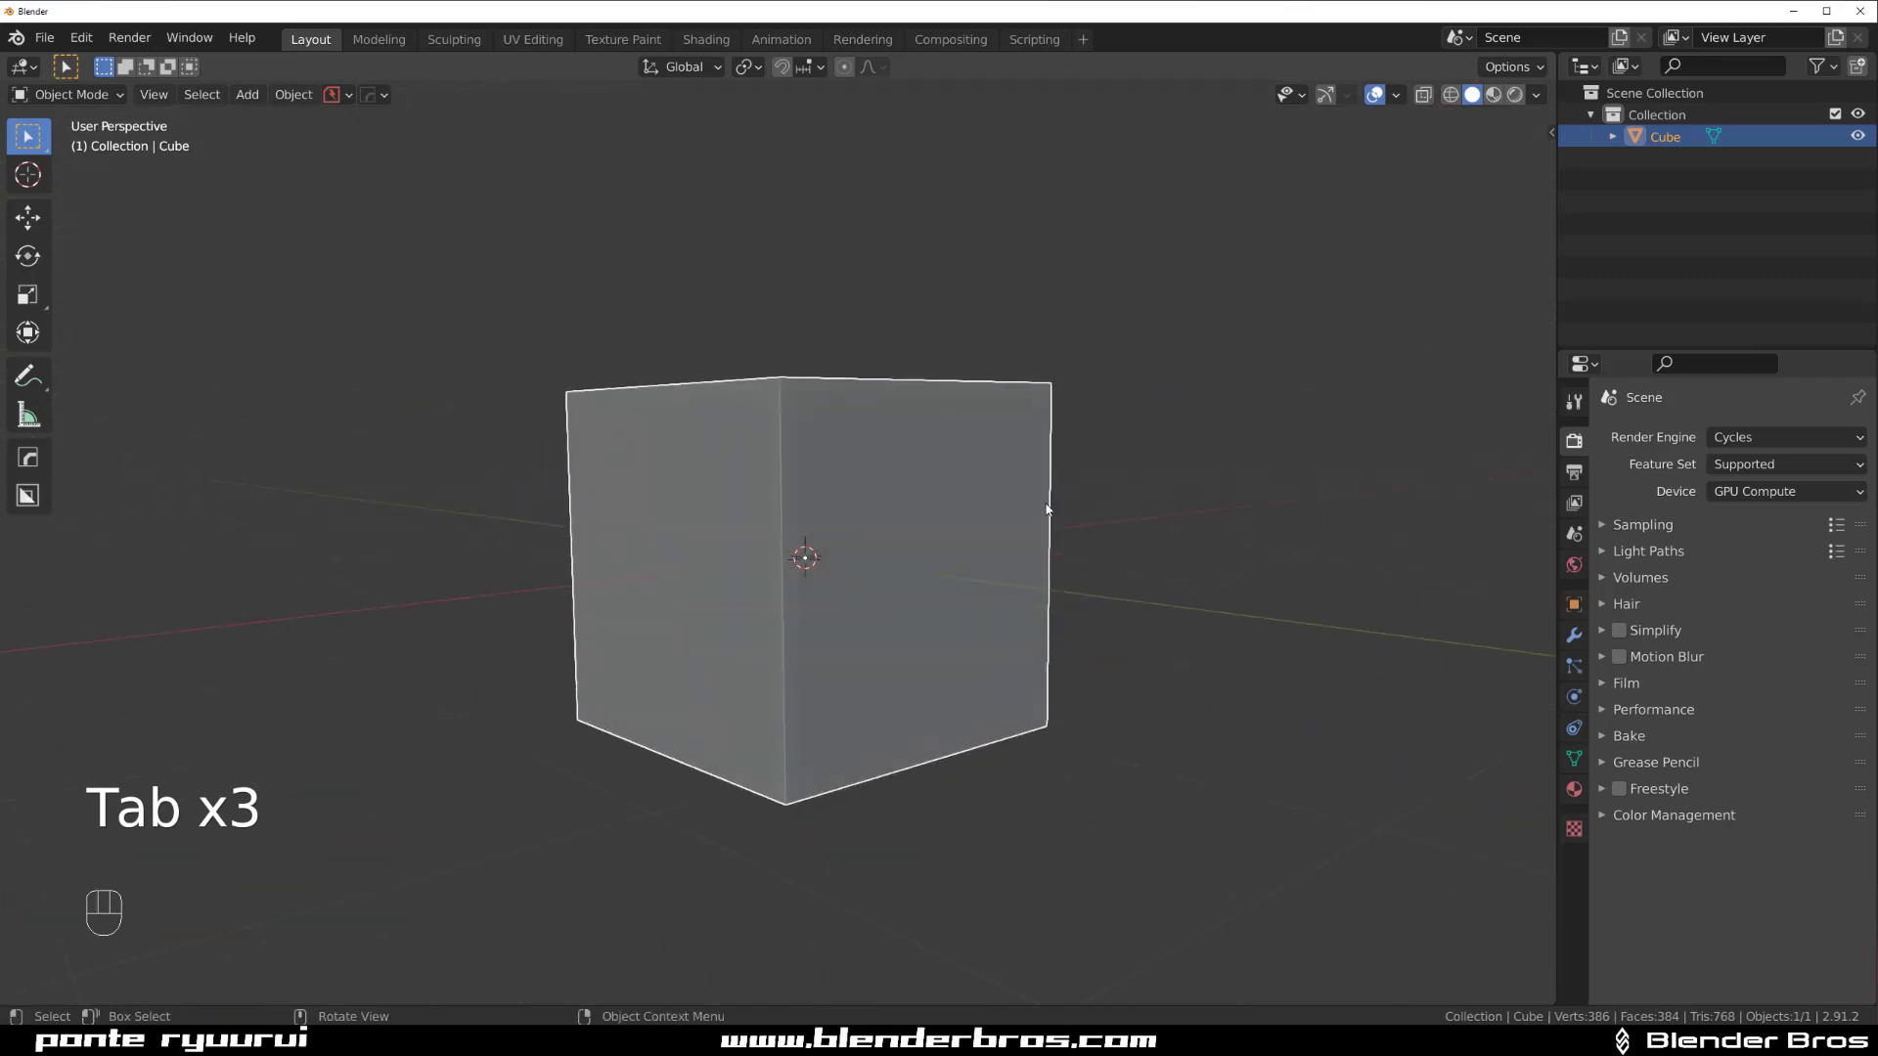
- Run Cell Fracture on the subdivided cube with Own Particles as the point source and a source limit of 100
key("space")
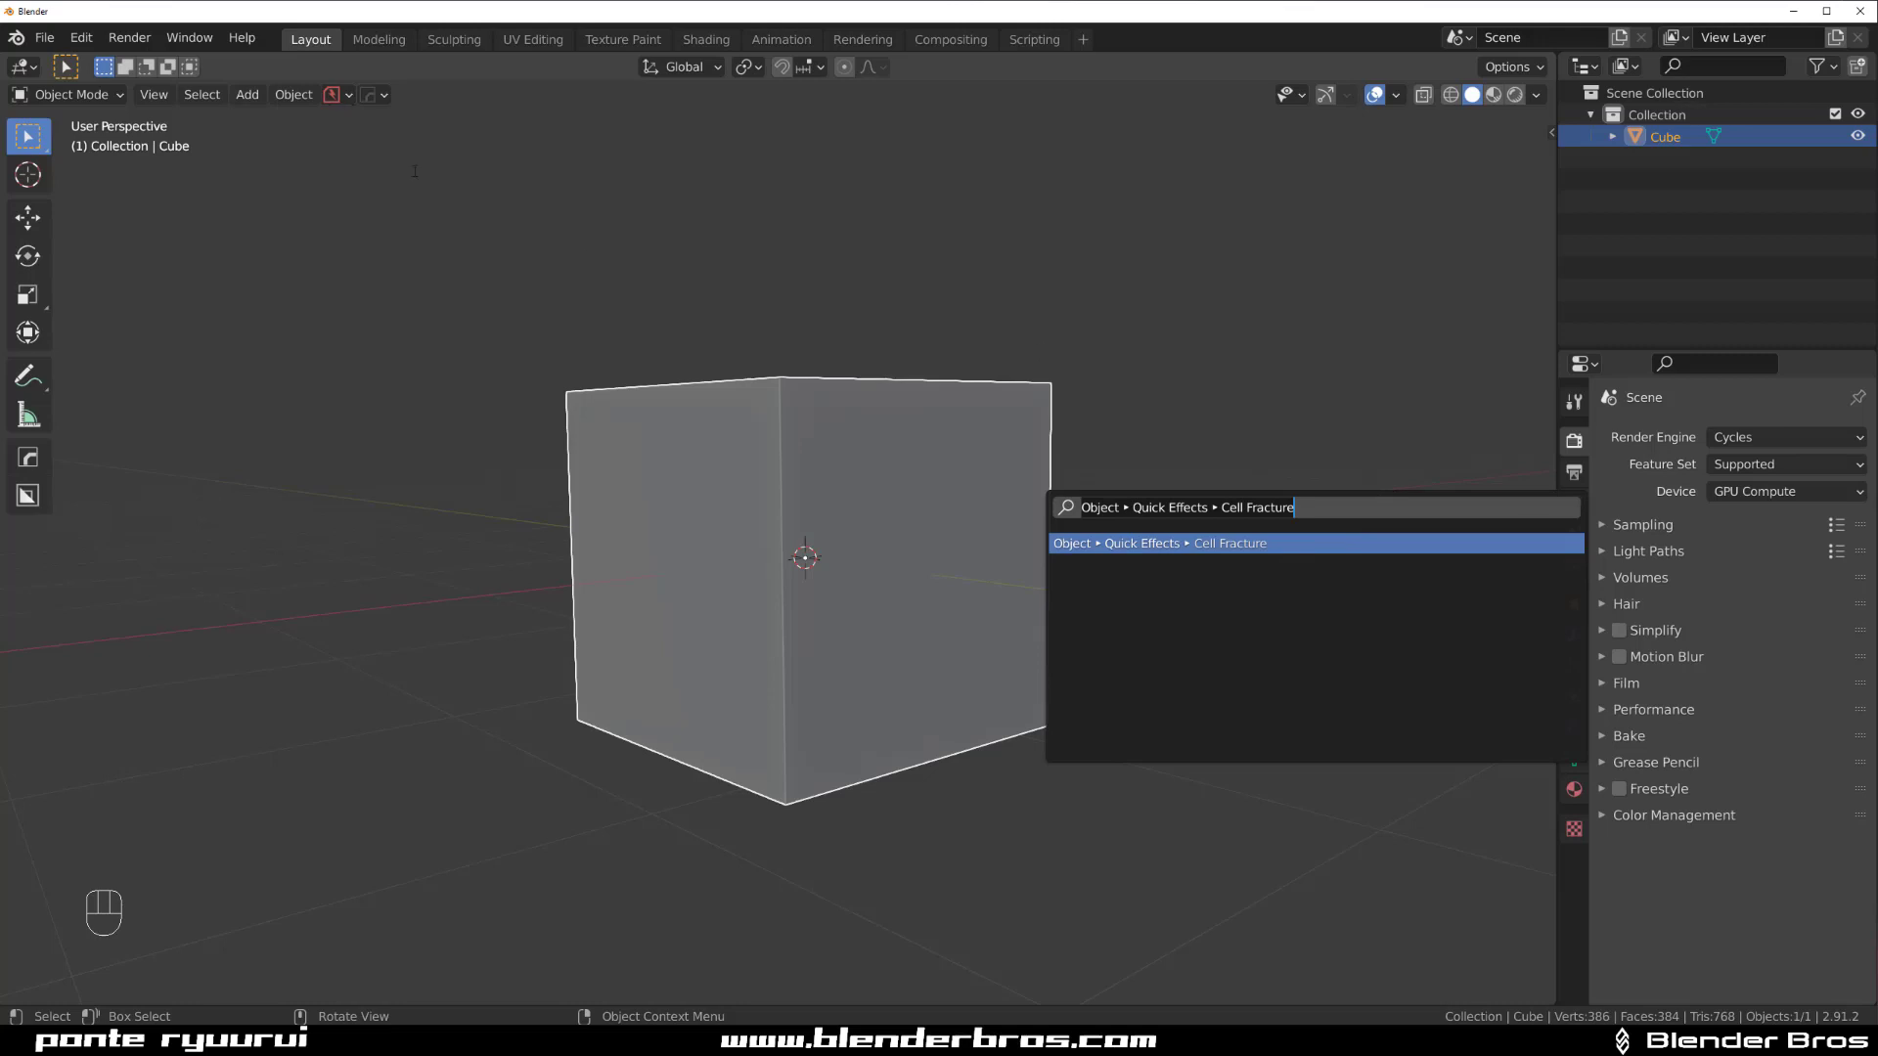
type("cell")
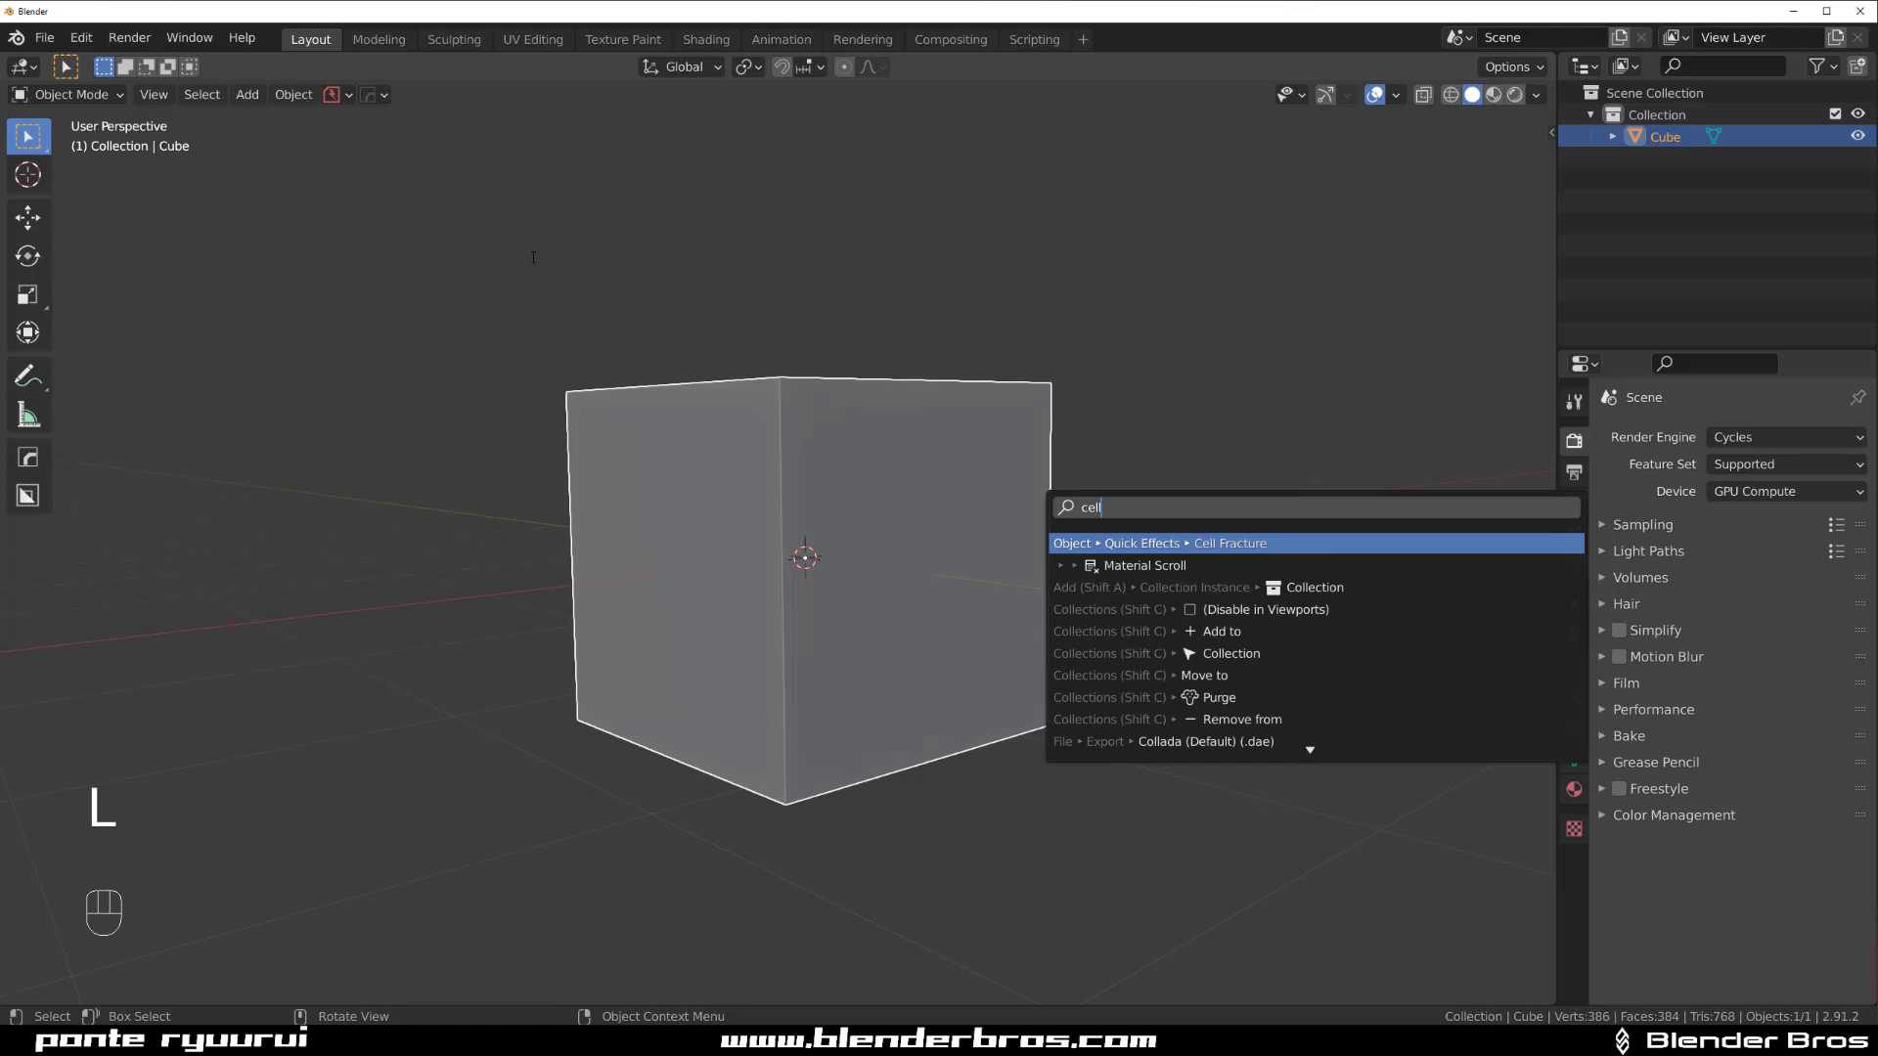
key("Return")
left_click_drag(532, 256, 1431, 285)
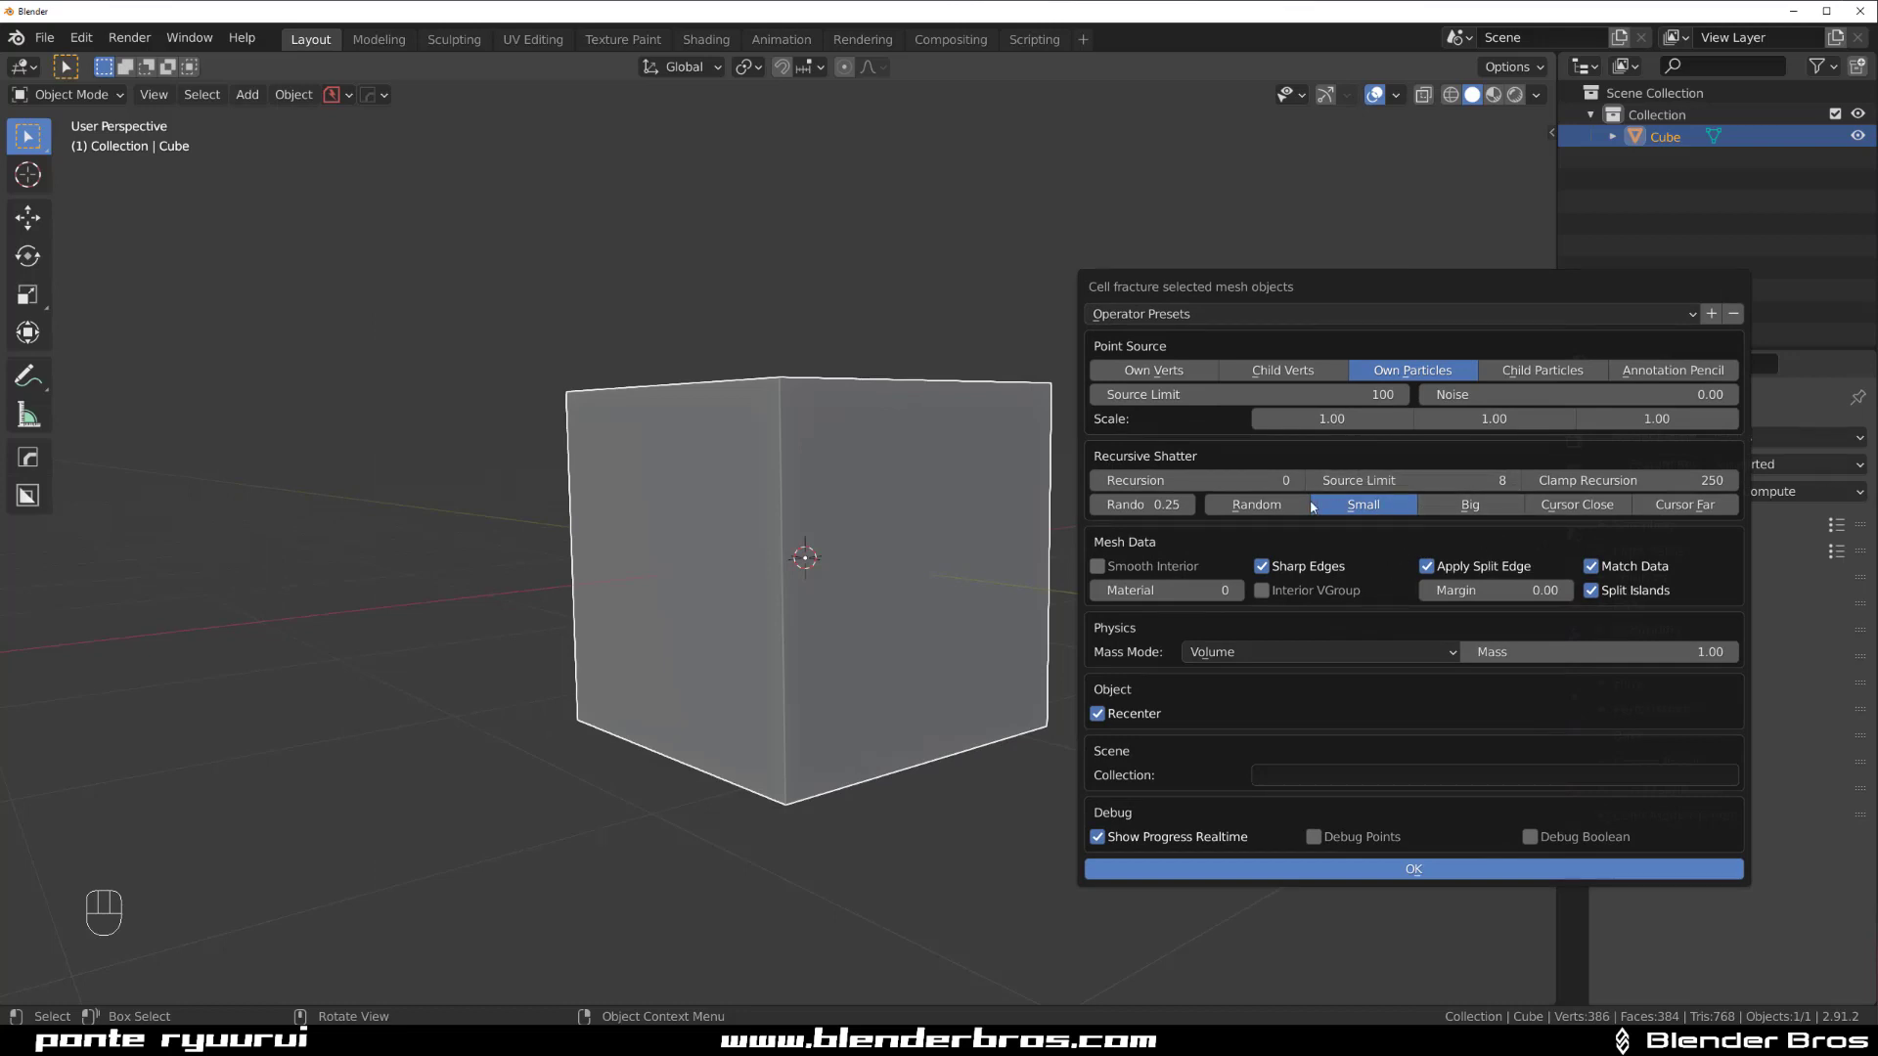
left_click(1454, 866)
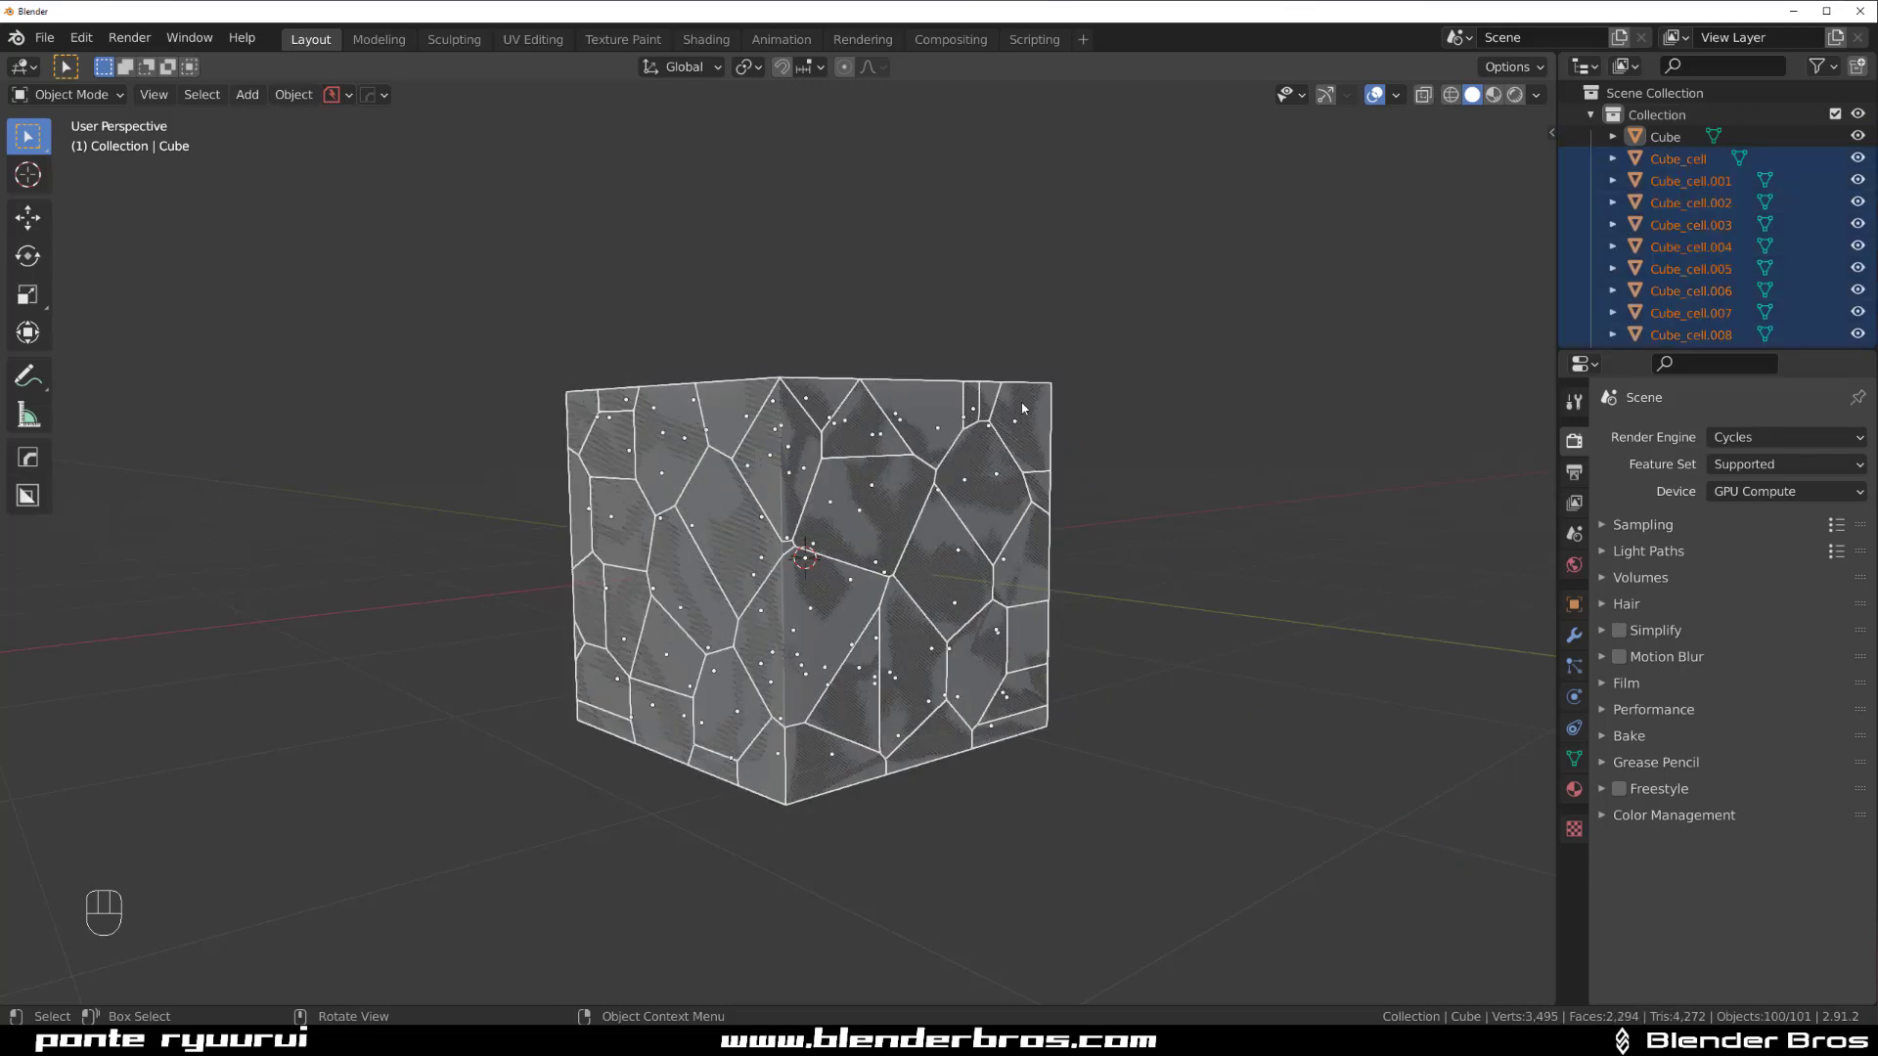
- Set the transform pivot point to Individual Origins and scale all fractured cells down so gaps open between them
middle_click_drag(1023, 408, 851, 200)
left_click(748, 67)
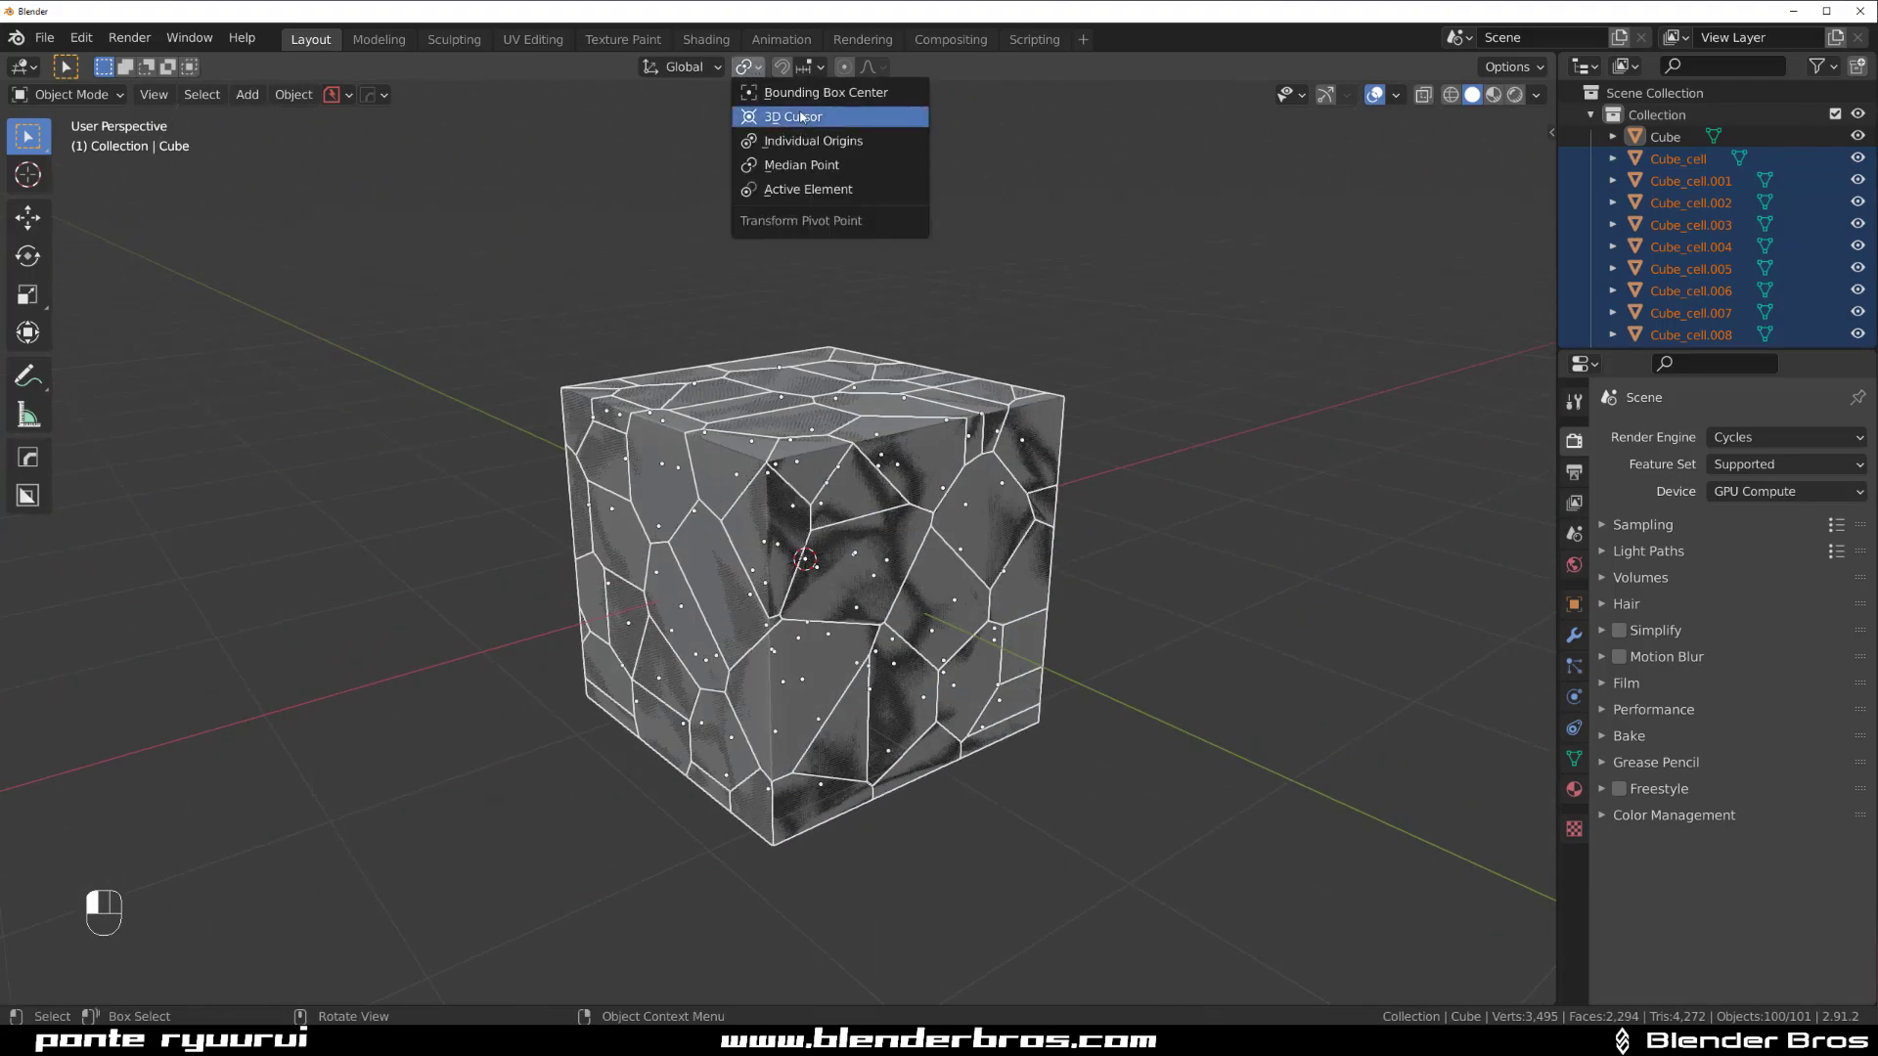
left_click(838, 149)
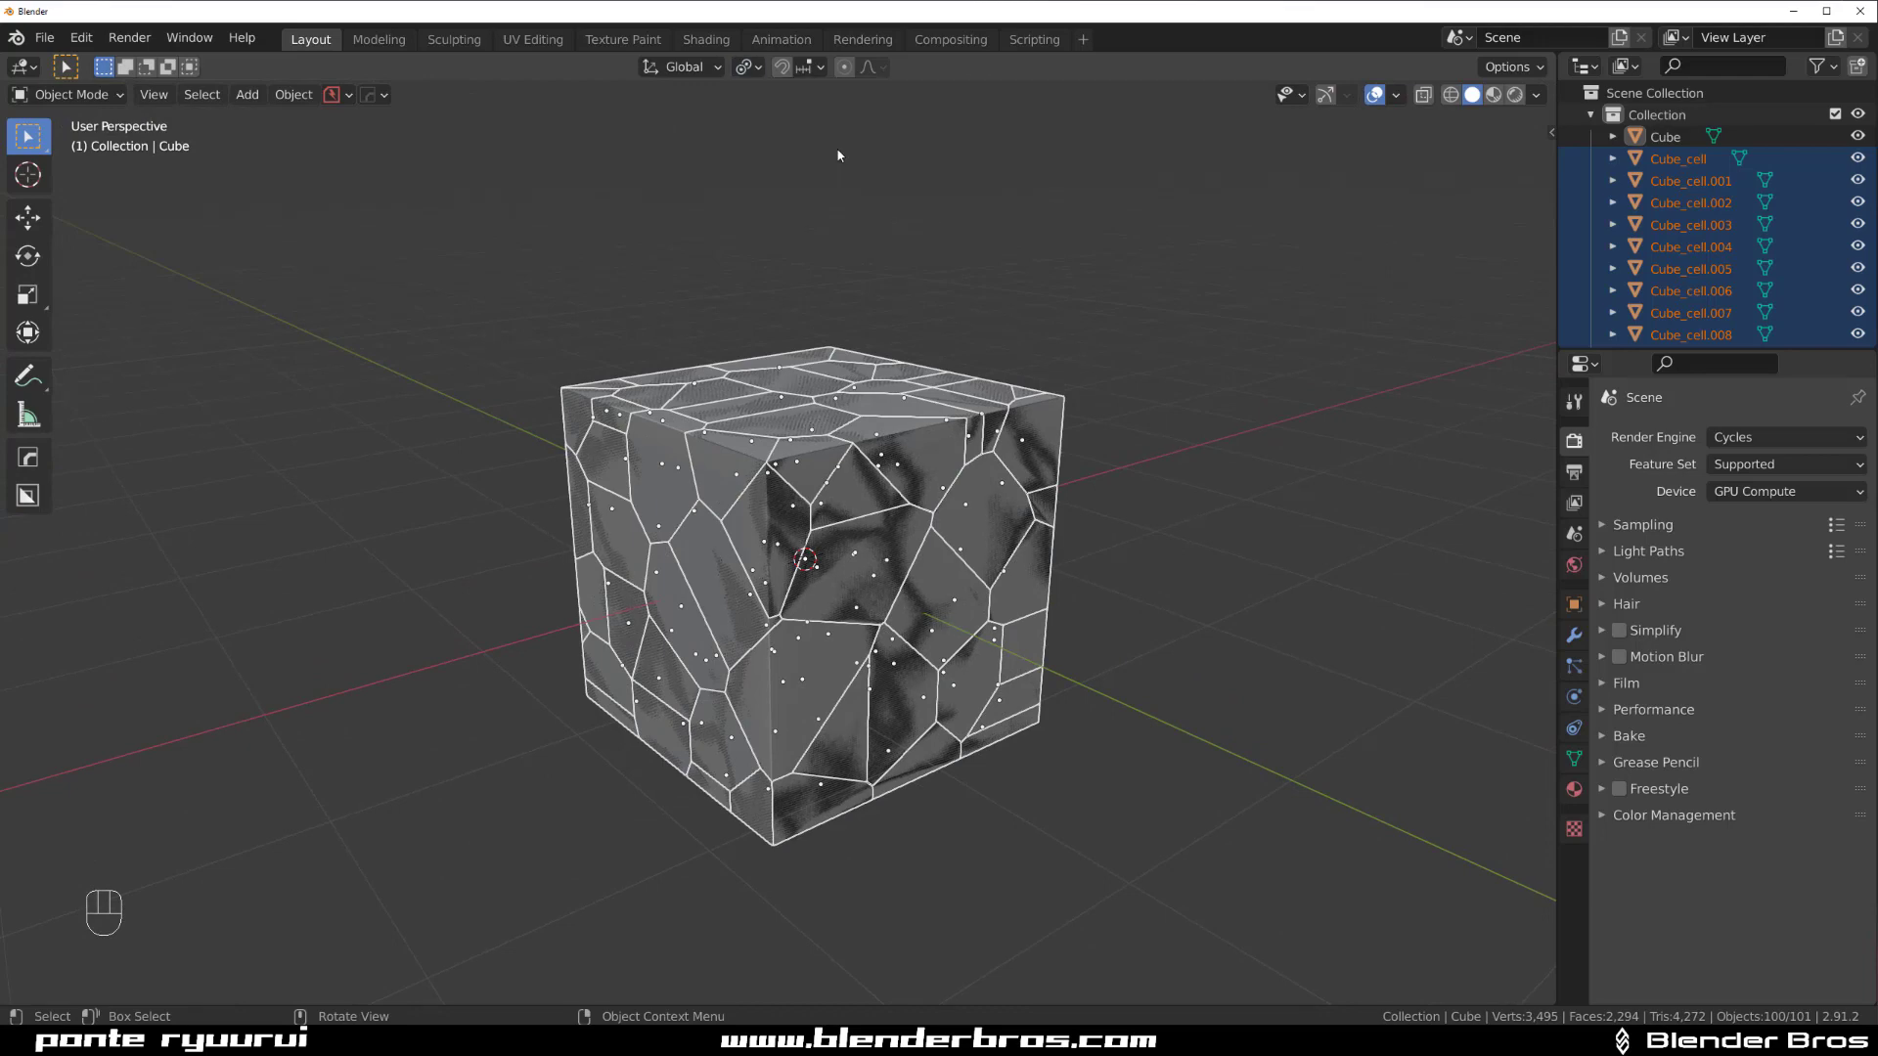
middle_click_drag(1033, 393, 1032, 364)
scroll(1032, 366, "up", 1)
key("s")
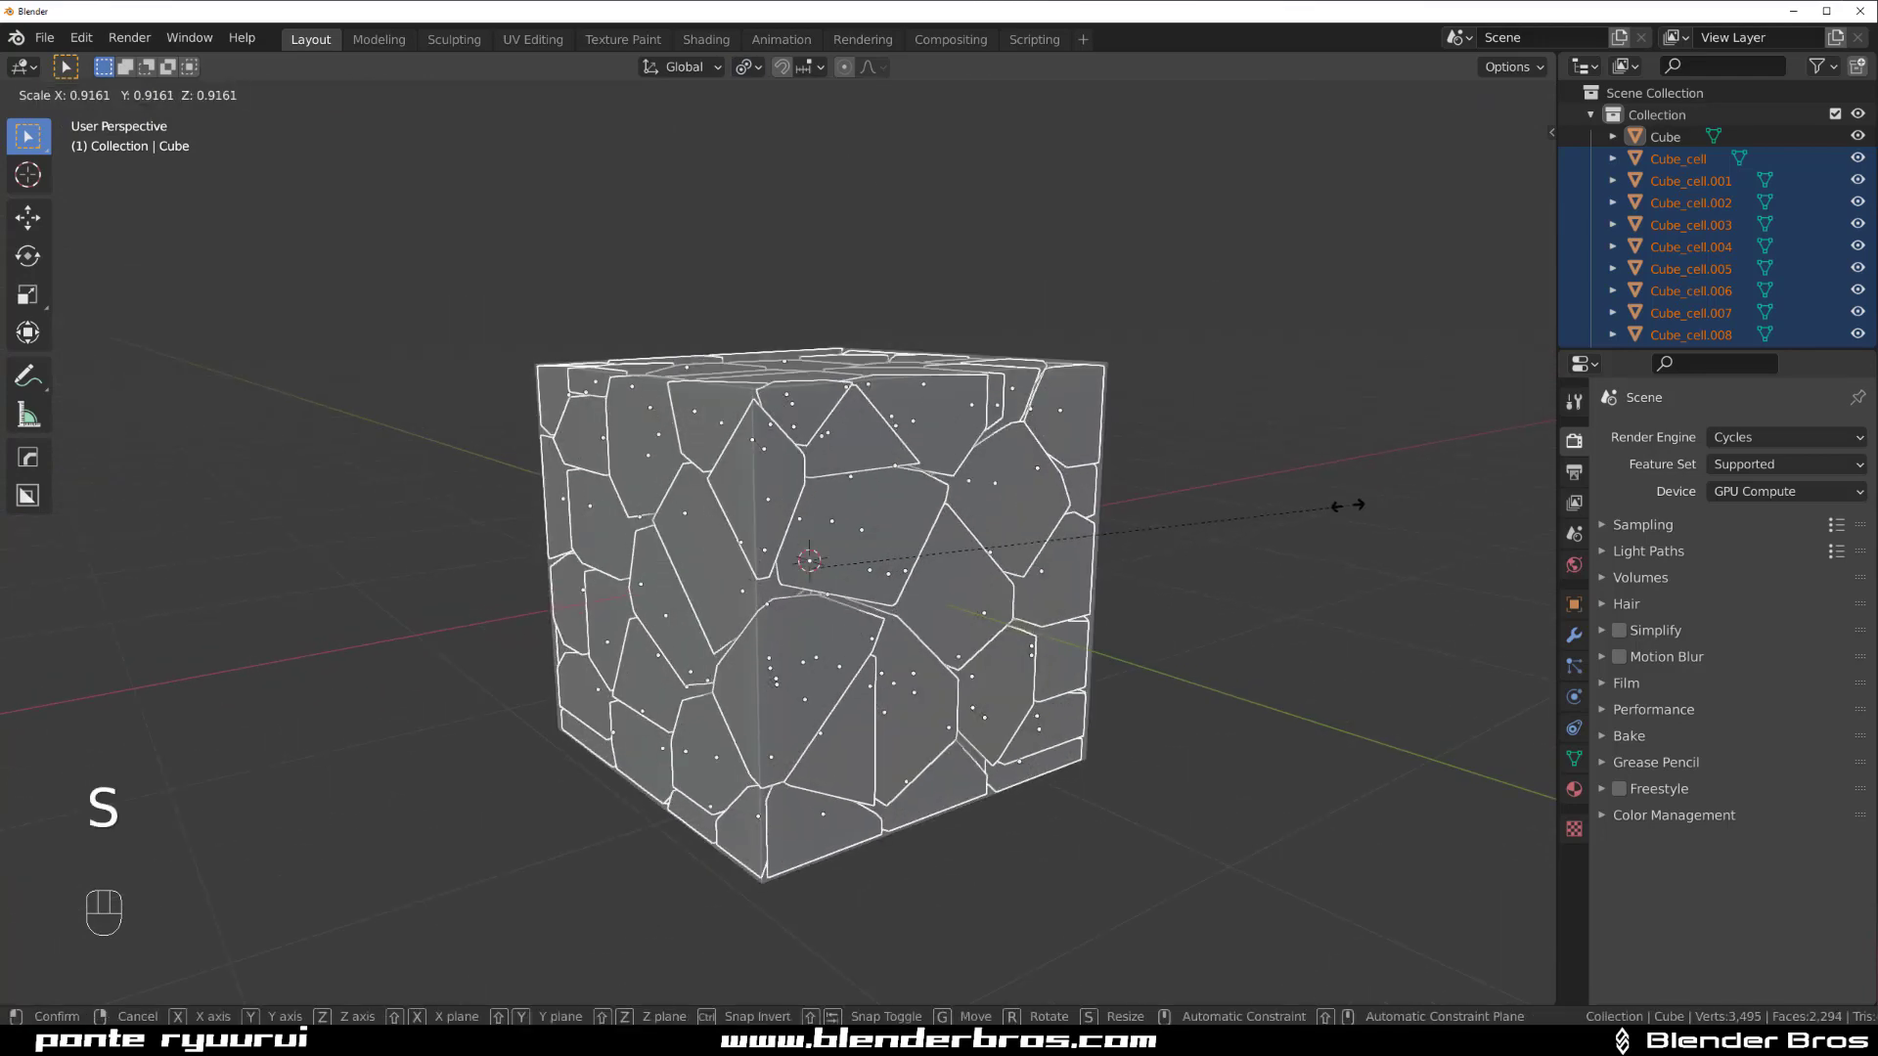
left_click(1167, 506)
- Delete the original unfractured cube that encloses the cells
left_click(1076, 361)
key("x")
left_click(1077, 361)
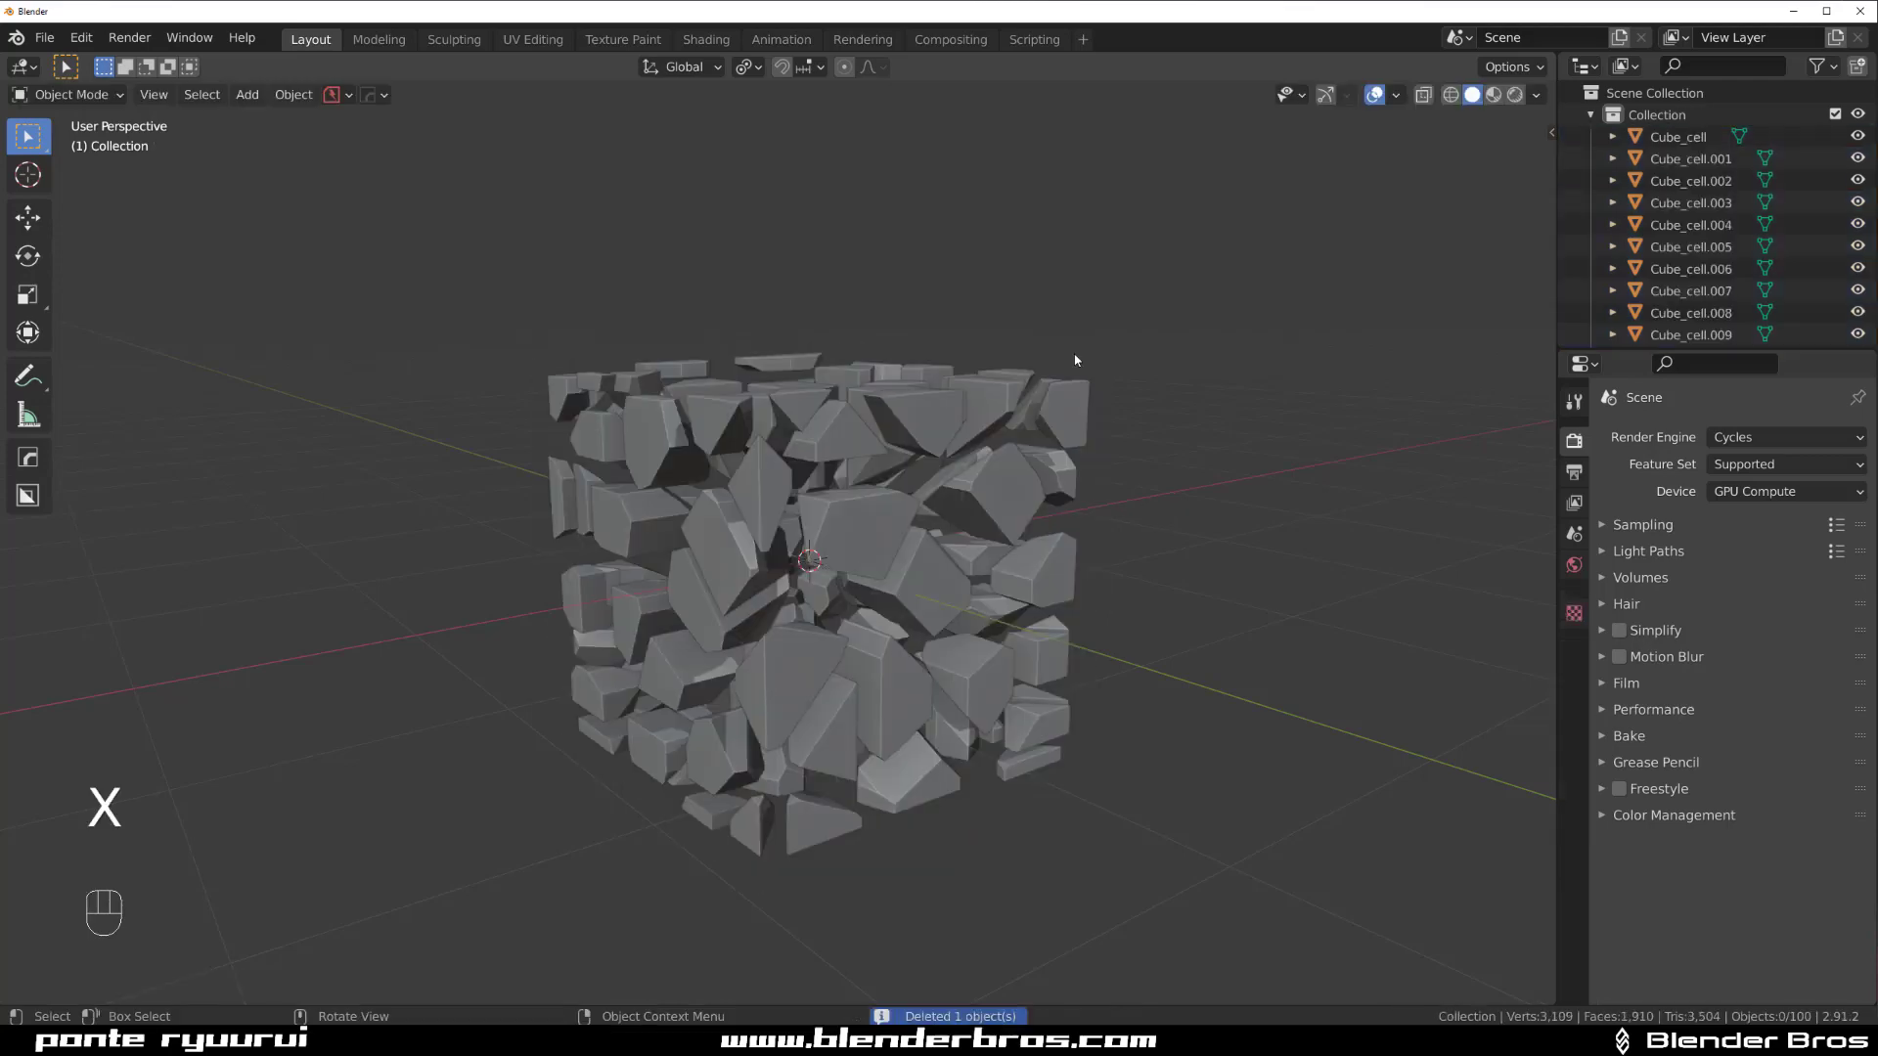
- Examine the separated cells of the fractured cube from several angles and distances
middle_click_drag(831, 445, 900, 489)
middle_click_drag(900, 489, 1164, 473, "shift")
scroll(1037, 486, "down", 3)
scroll(1115, 537, "up", 4)
middle_click_drag(1035, 486, 807, 381)
scroll(812, 533, "down", 1)
middle_click_drag(811, 533, 949, 527, "shift")
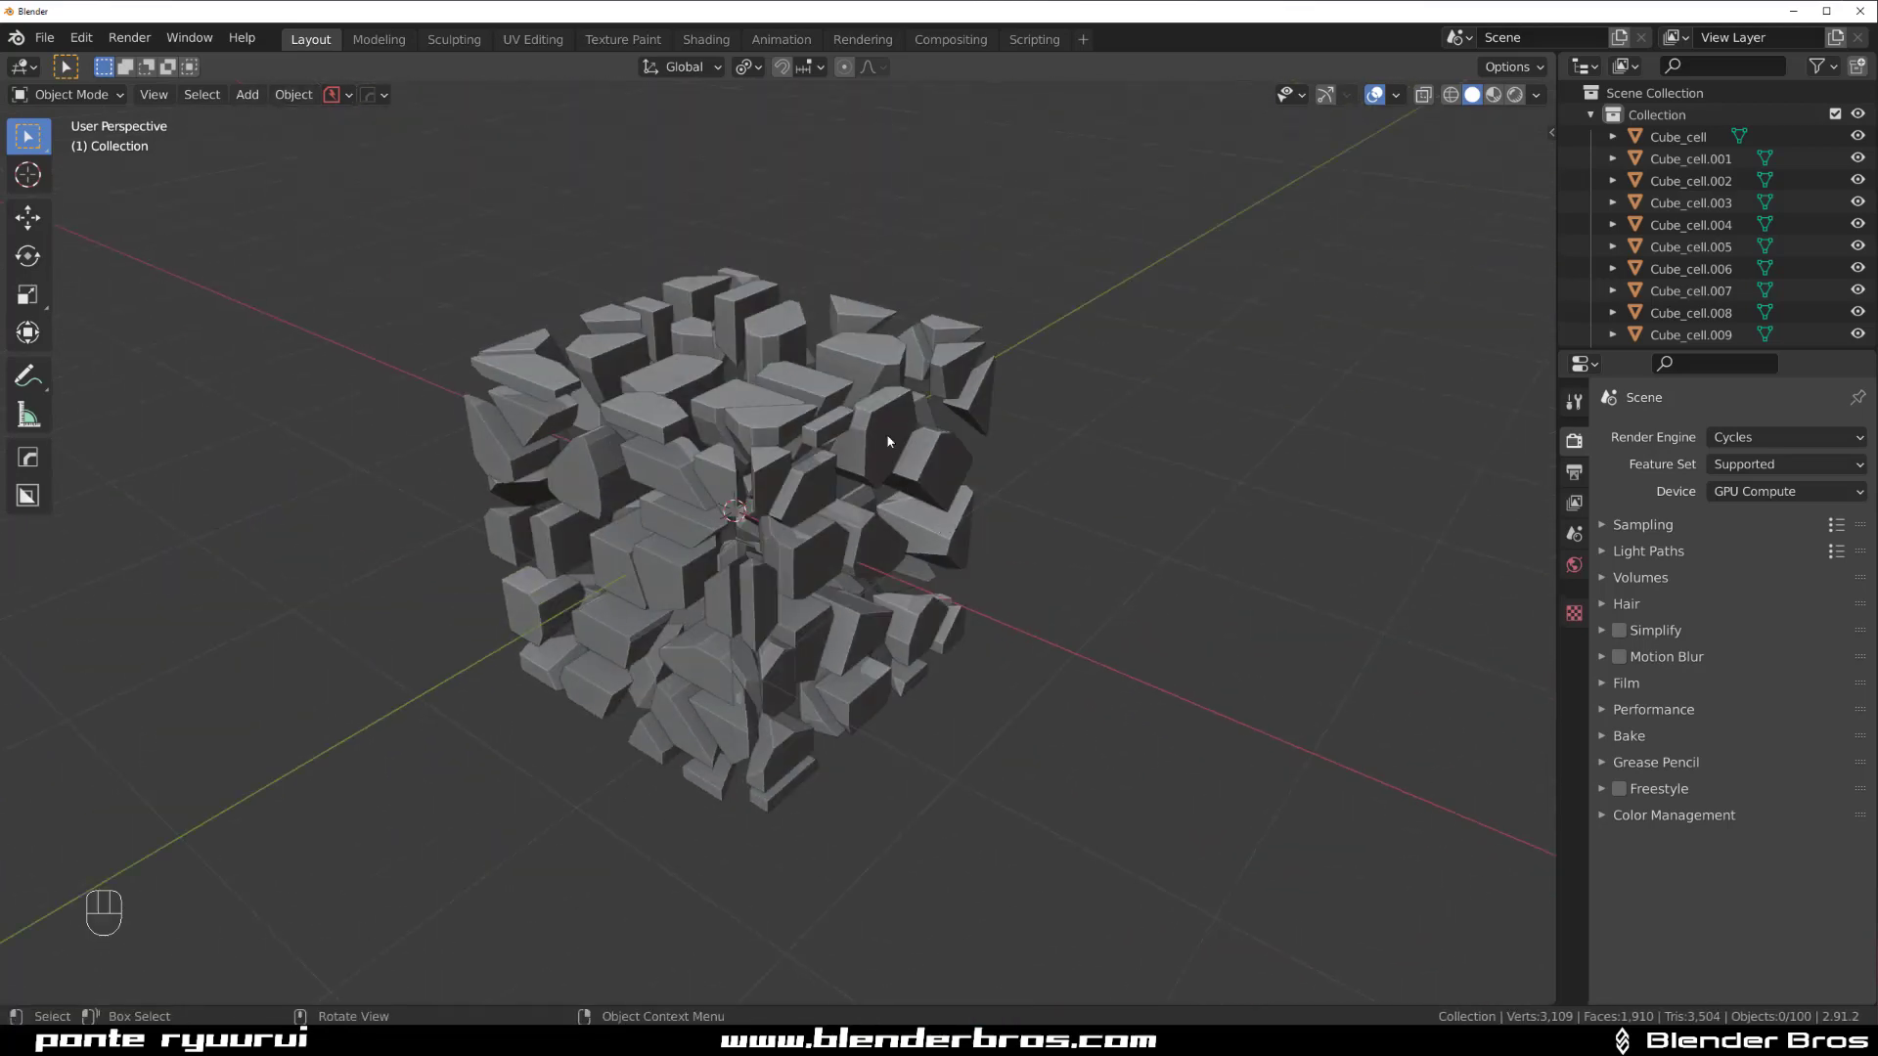
middle_click_drag(824, 231, 843, 356)
- Select a single cell on the cube's upper face and show the pieces in top orthographic view with proportional editing enabled
left_click(860, 342)
key("grave")
left_click(955, 76)
key("KP_5")
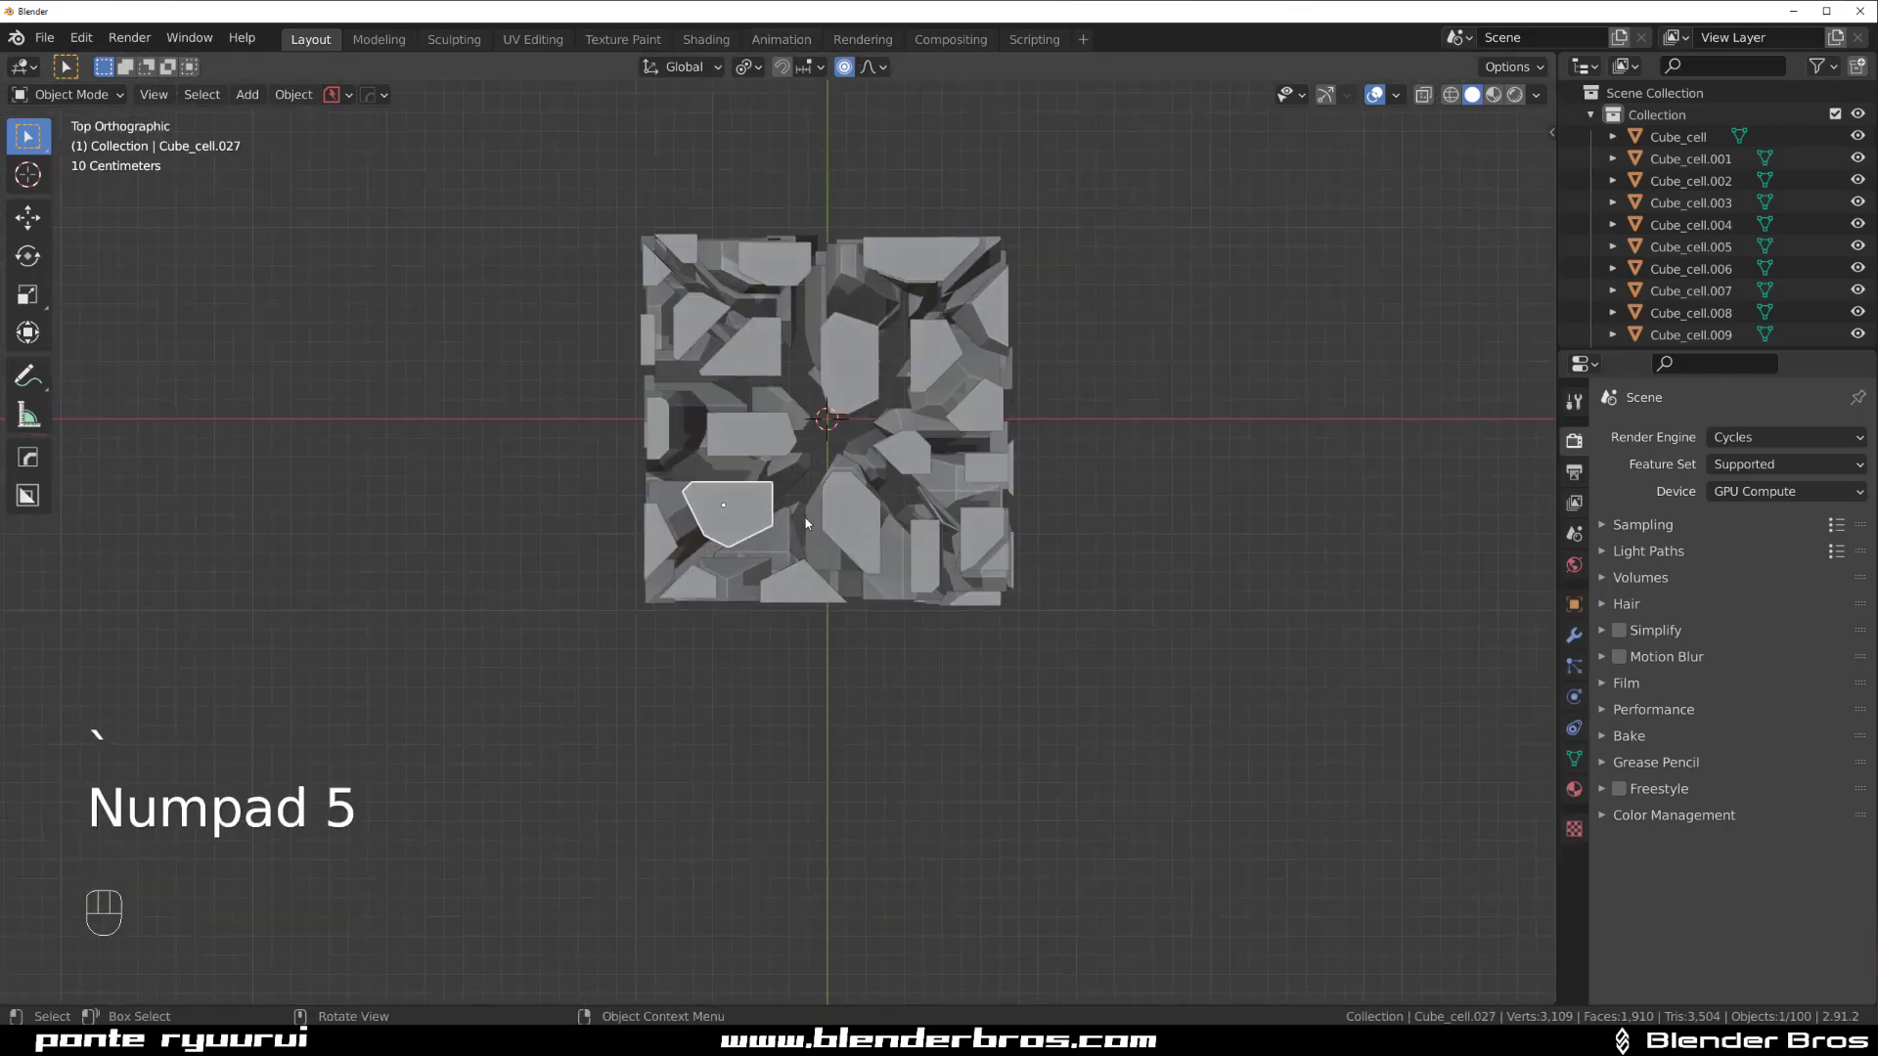
key("g")
scroll(744, 550, "down", 6)
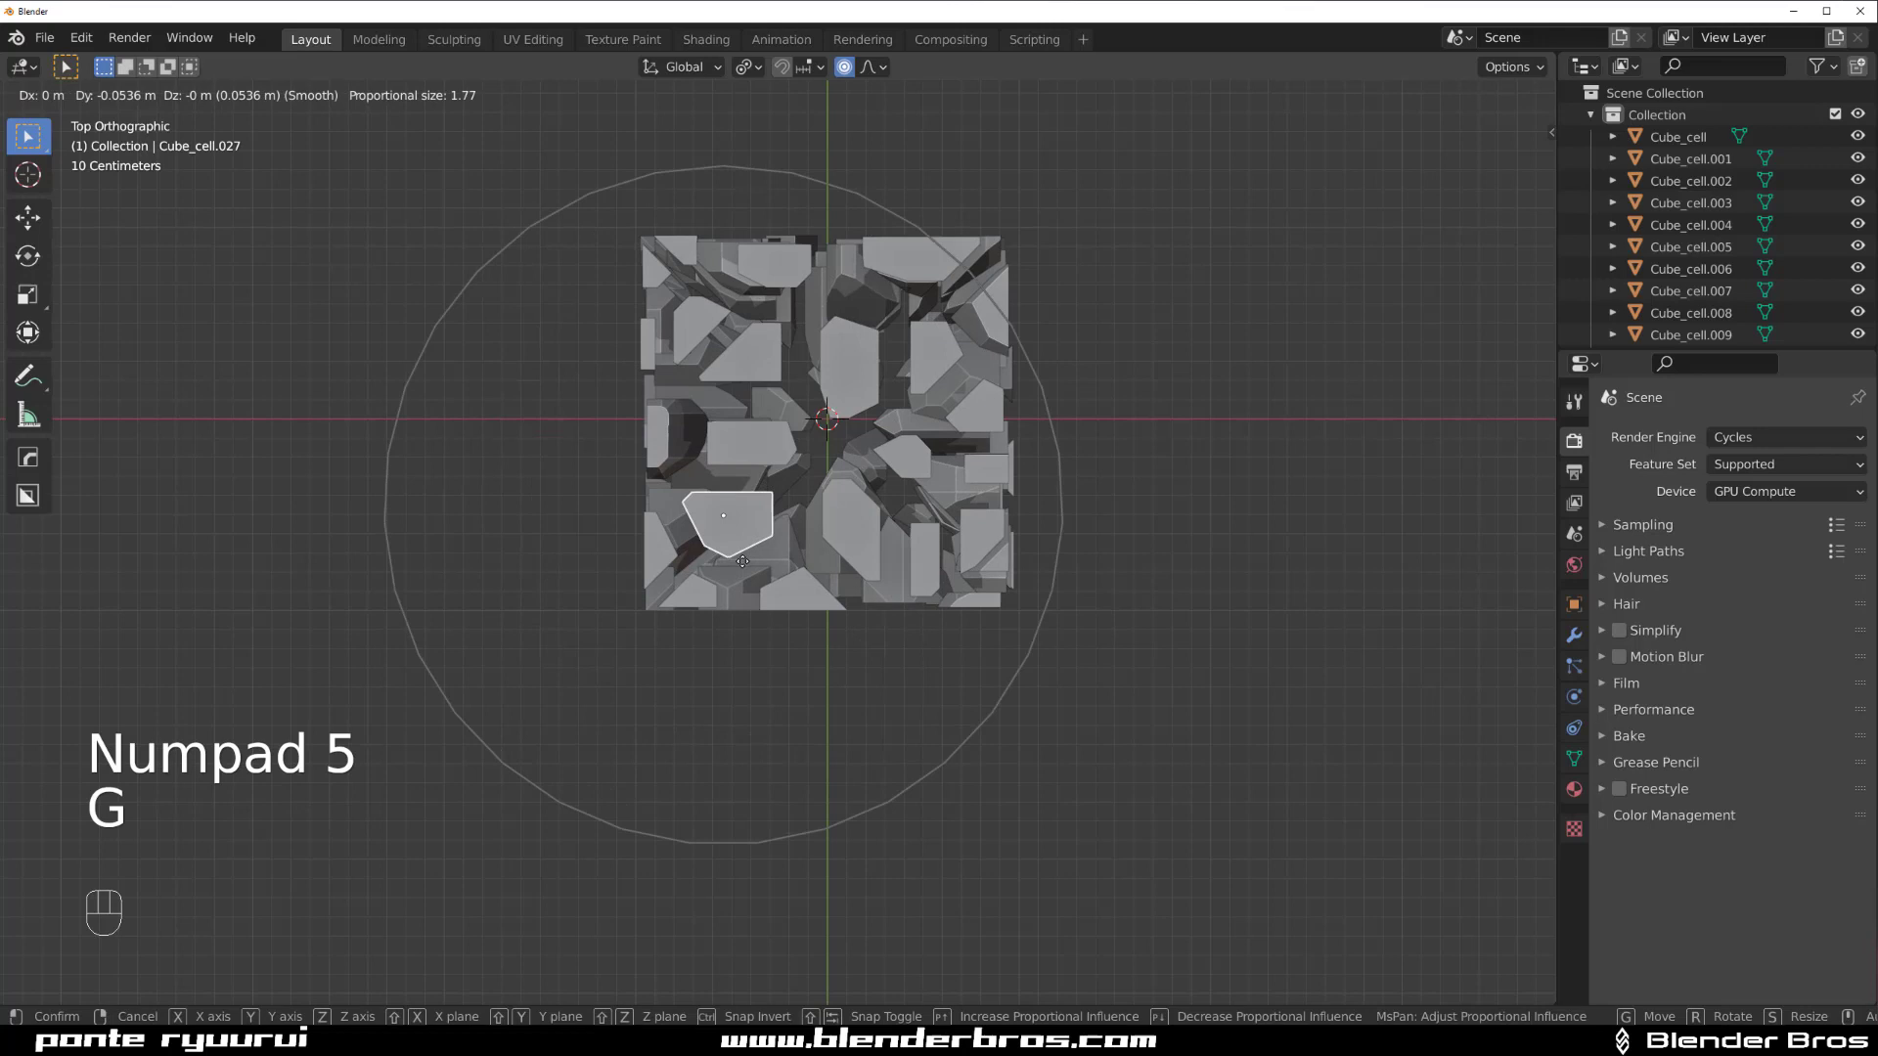
scroll(747, 553, "up", 14)
scroll(749, 556, "down", 9)
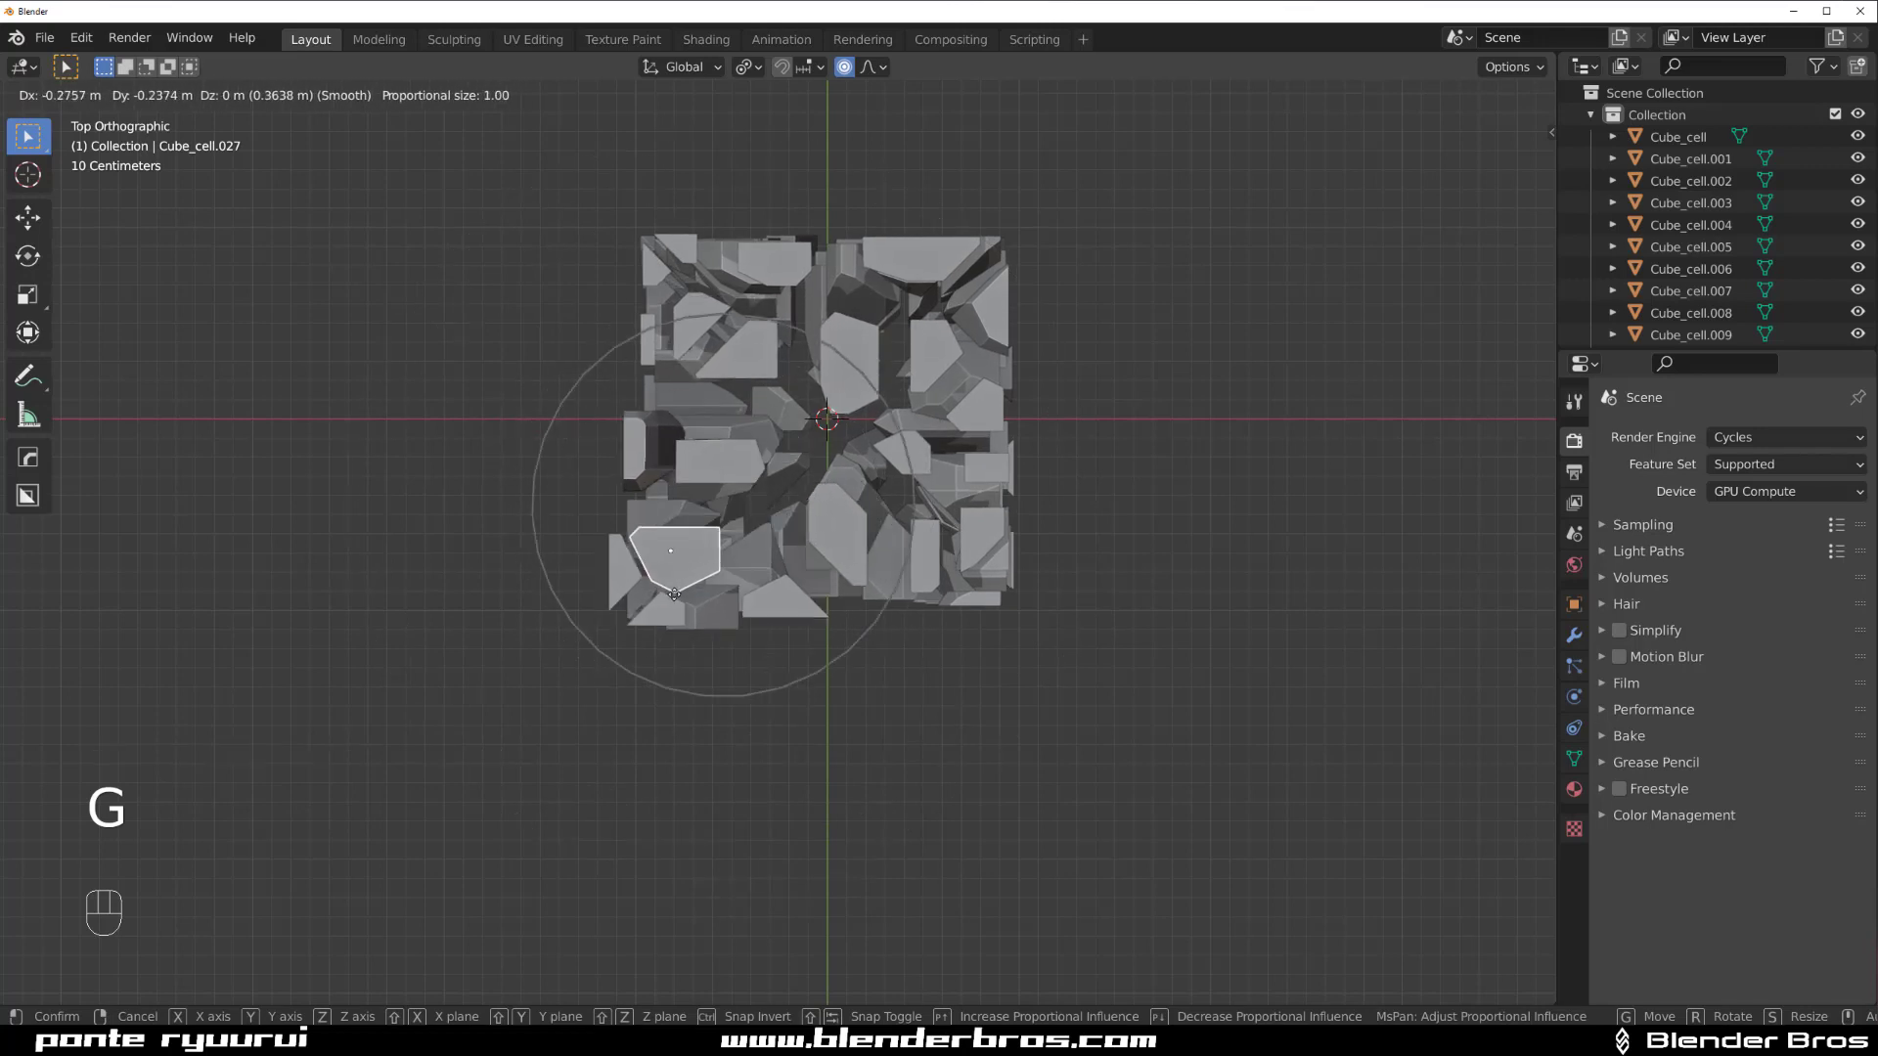
key("Escape")
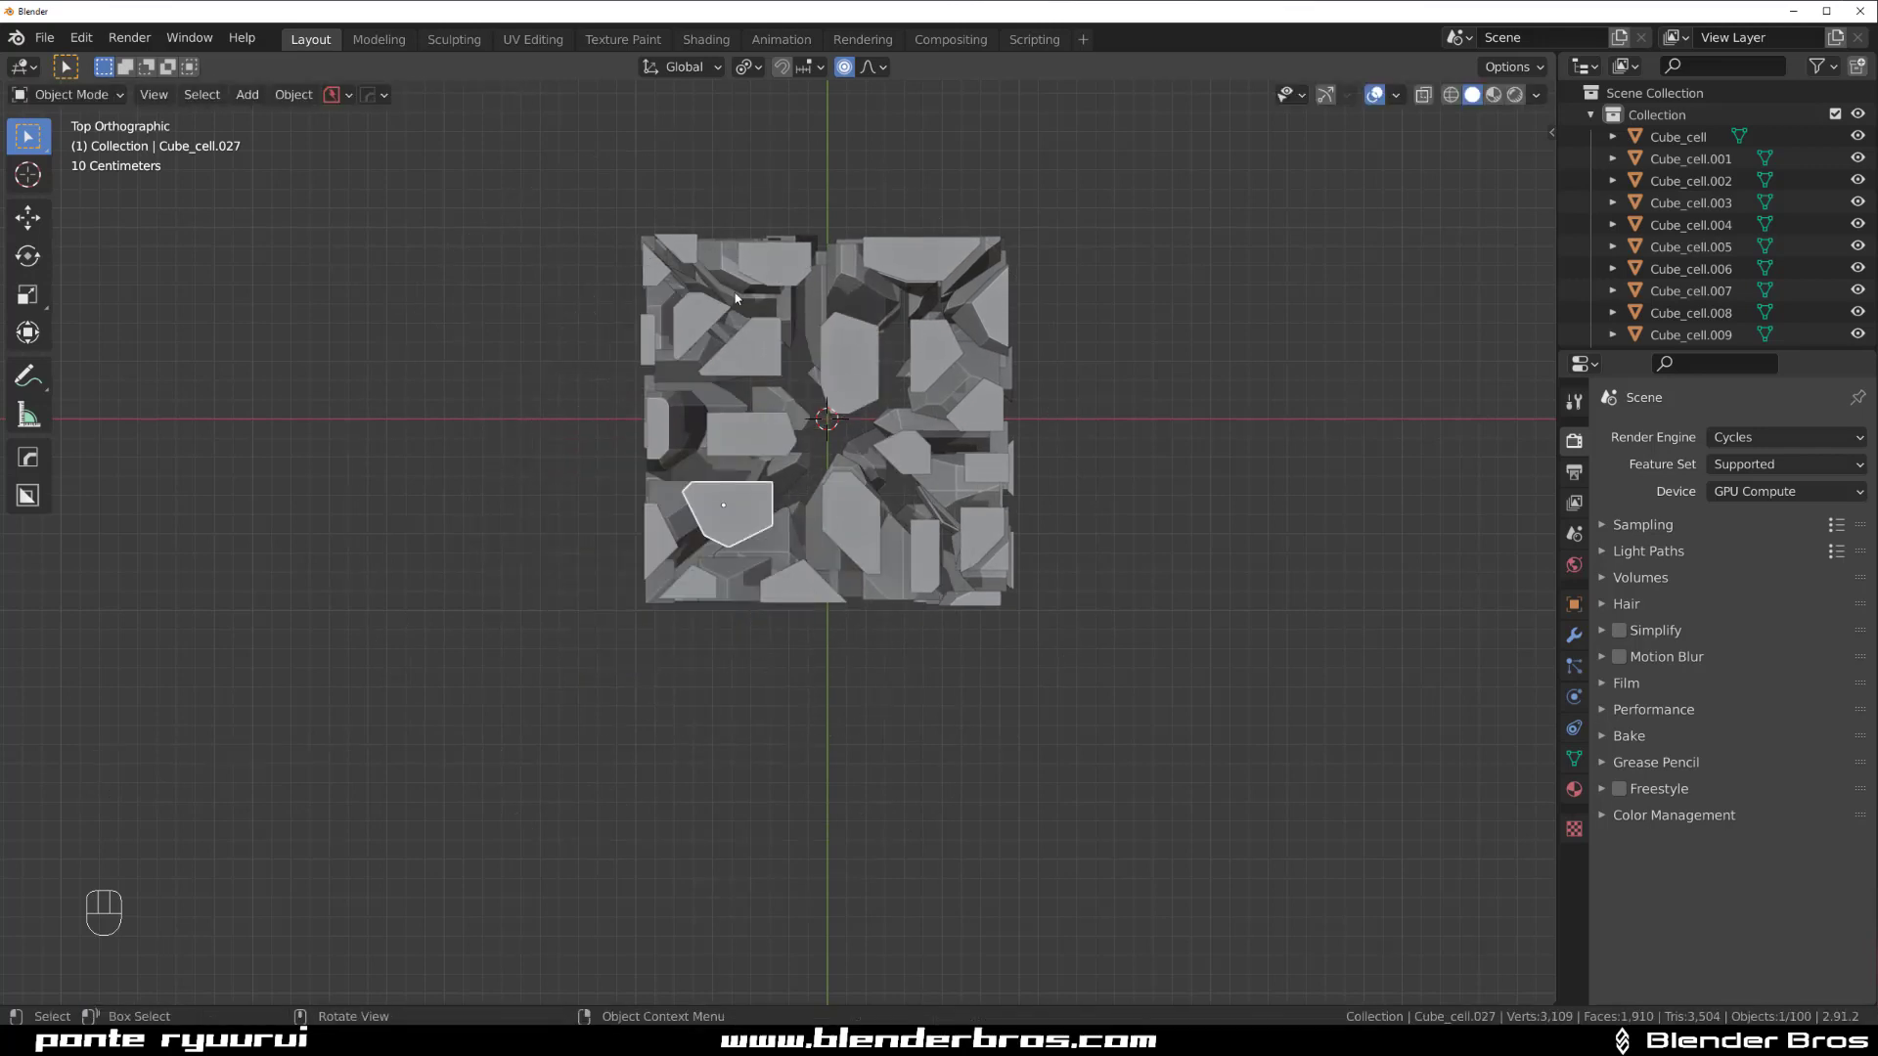
- Set the proportional editing falloff to Random and move the selected cell outward past the cube's lower-left corner
left_click(871, 69)
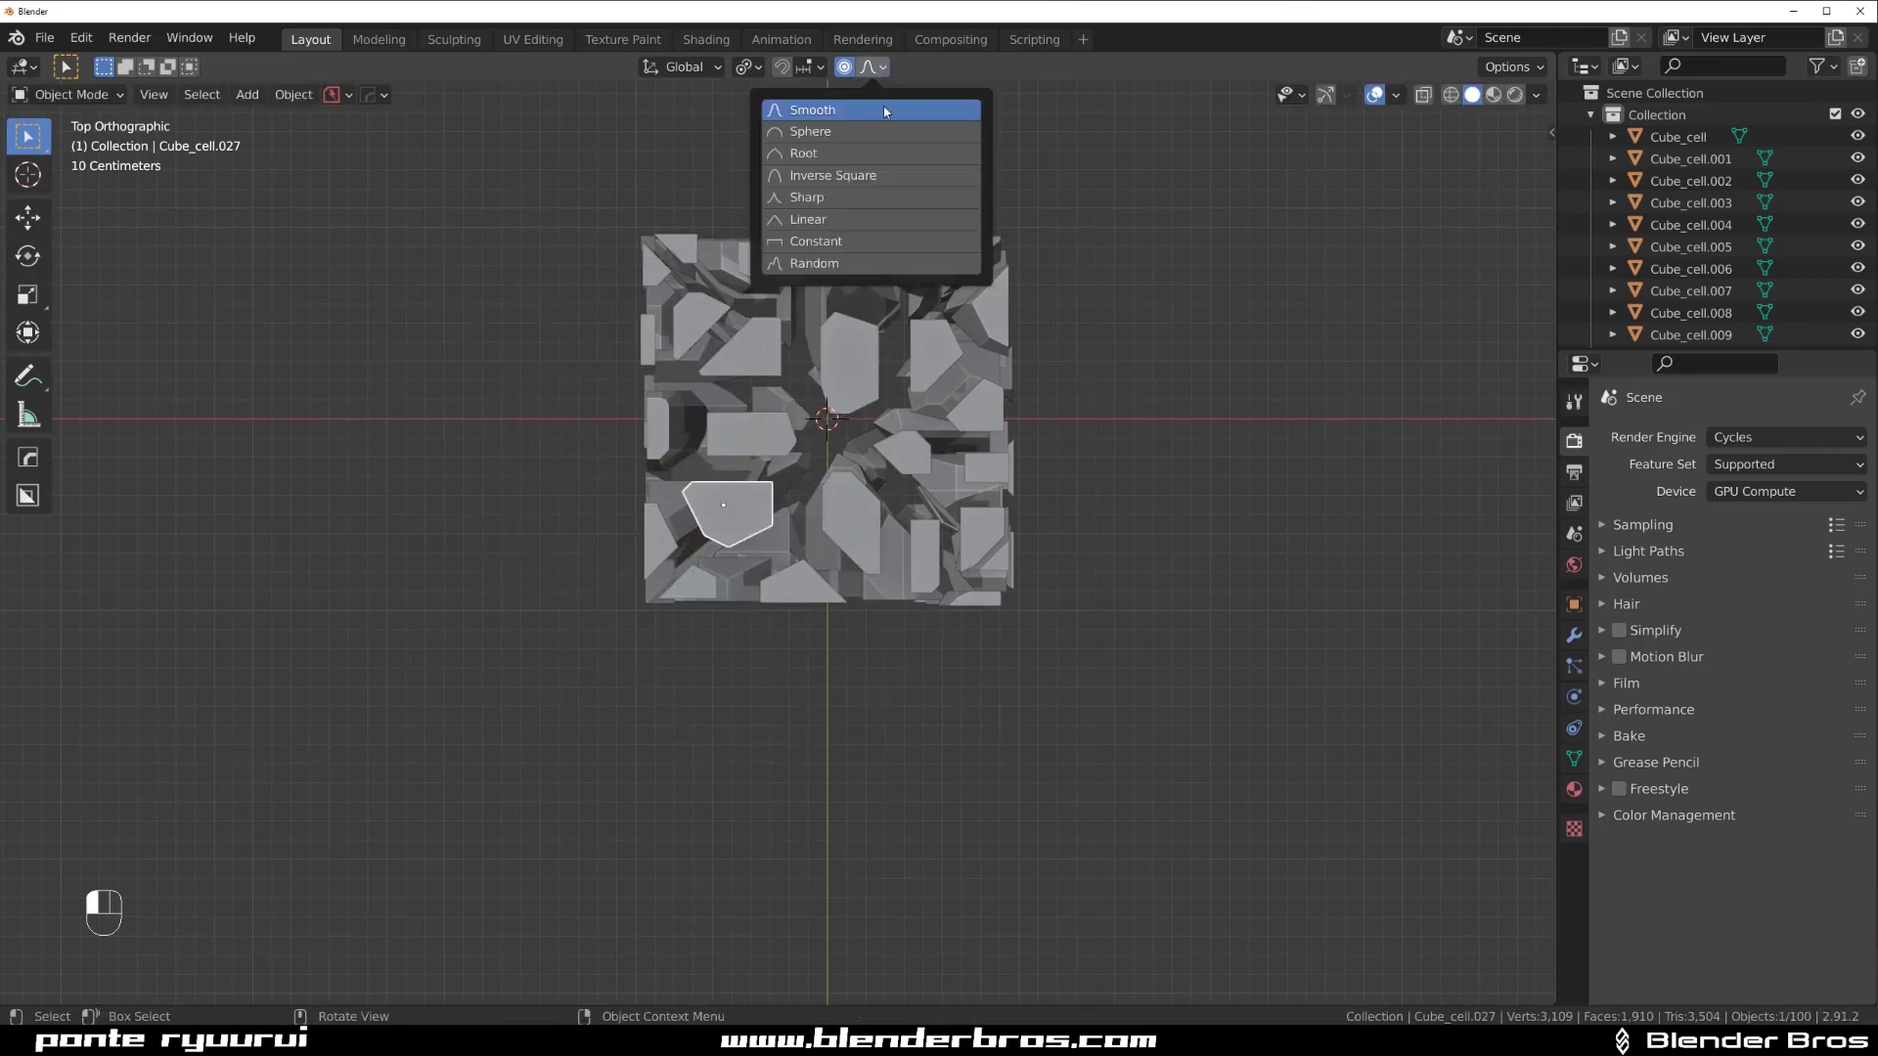
left_click(874, 264)
key("g")
left_click(657, 342)
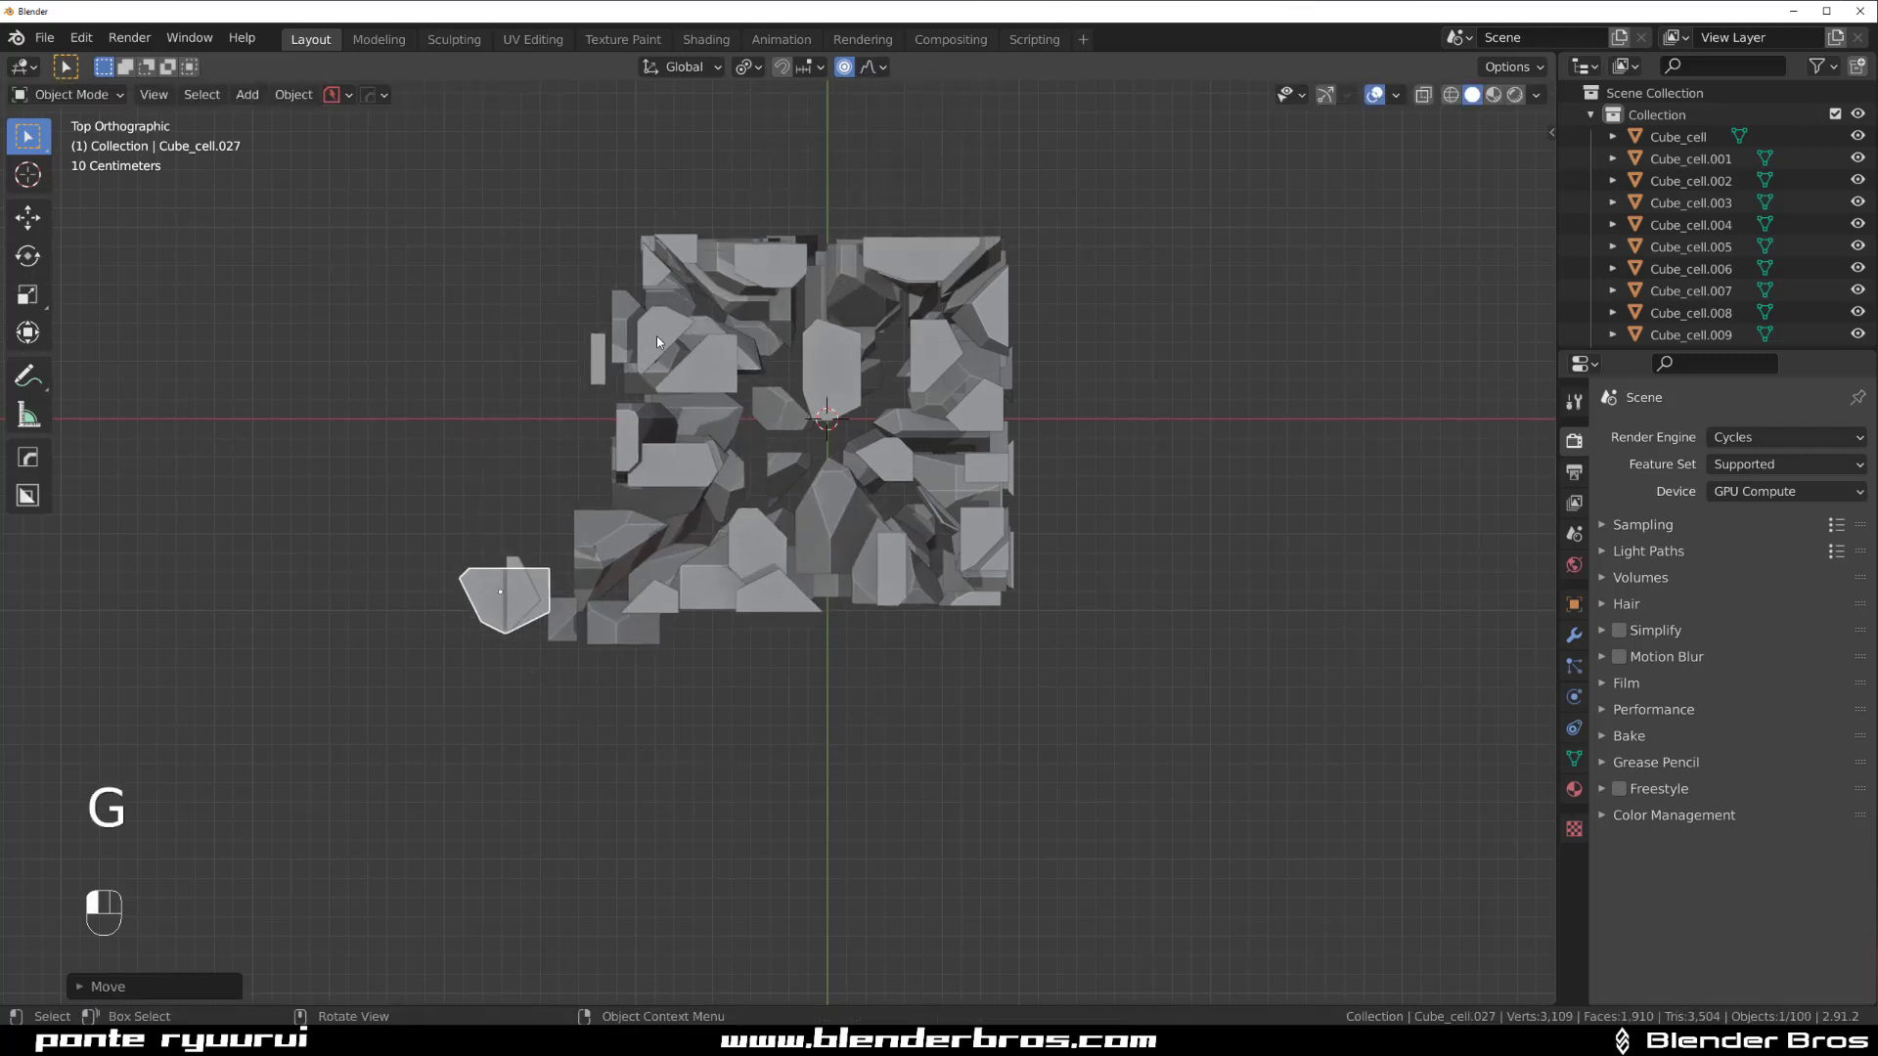
- Scatter the cells at the cube's upper-left corner outward with proportional moves in top view
left_click(657, 342)
key("g")
left_click(824, 285)
key("g")
left_click(858, 152)
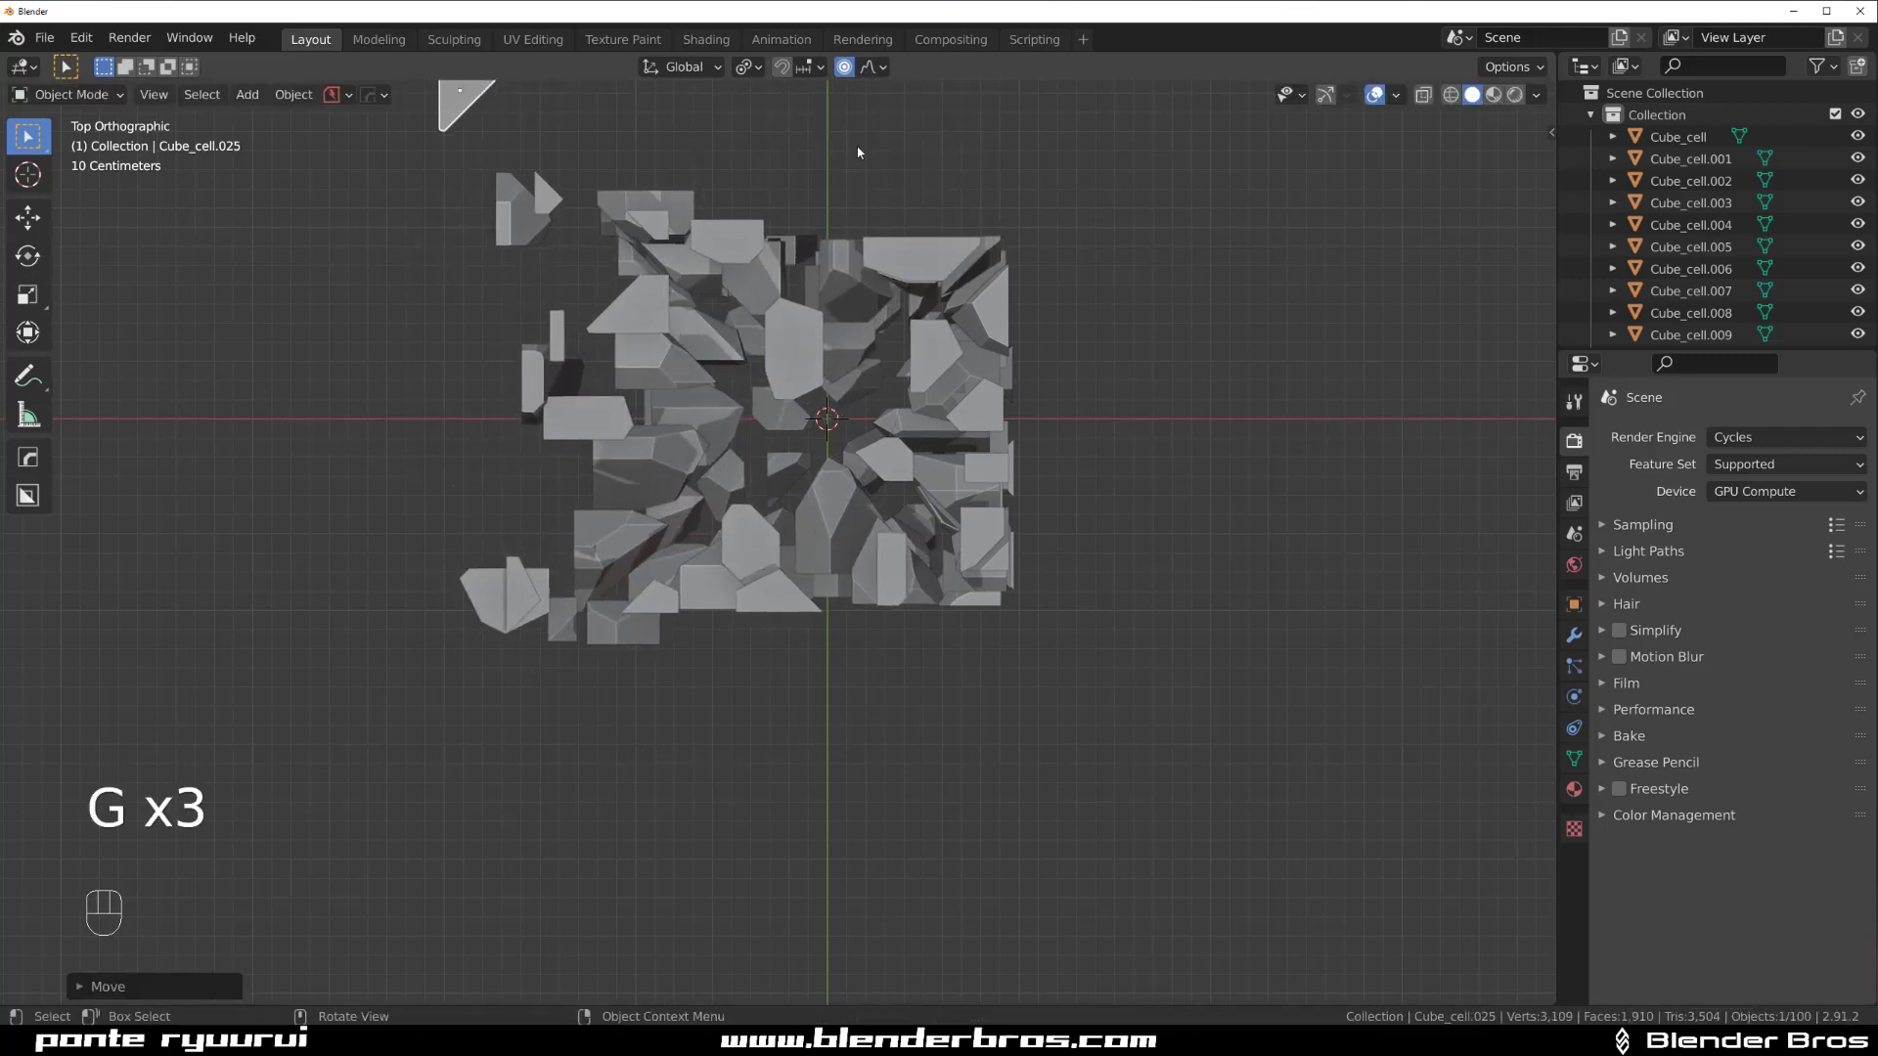
- Move one cell beyond the cube's upper-right corner and another out past its upper edge, dragging neighbours along
key("g")
left_click(1038, 127)
left_click(850, 240)
key("g")
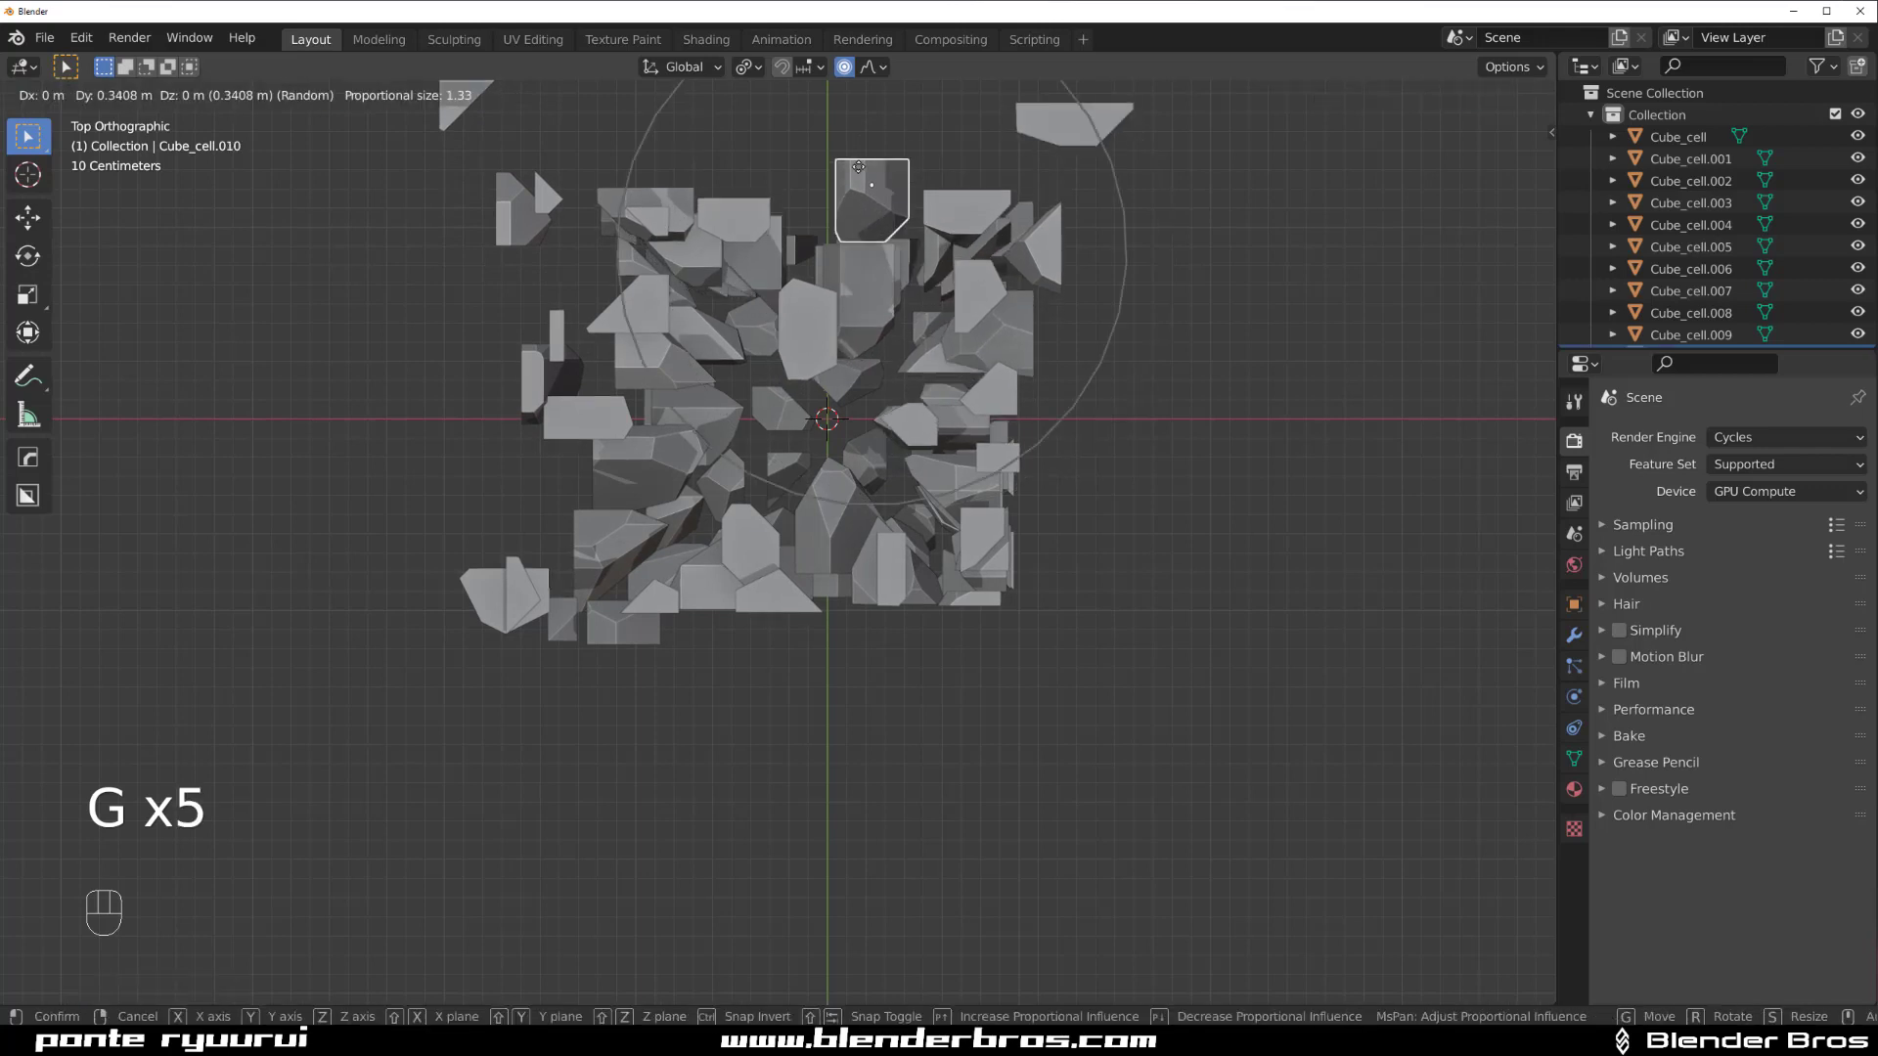
left_click(861, 119)
- Move a lower central cell far out below the cube, and try rotating a cell near the right side
left_click(890, 514)
key("g")
left_click(1025, 778)
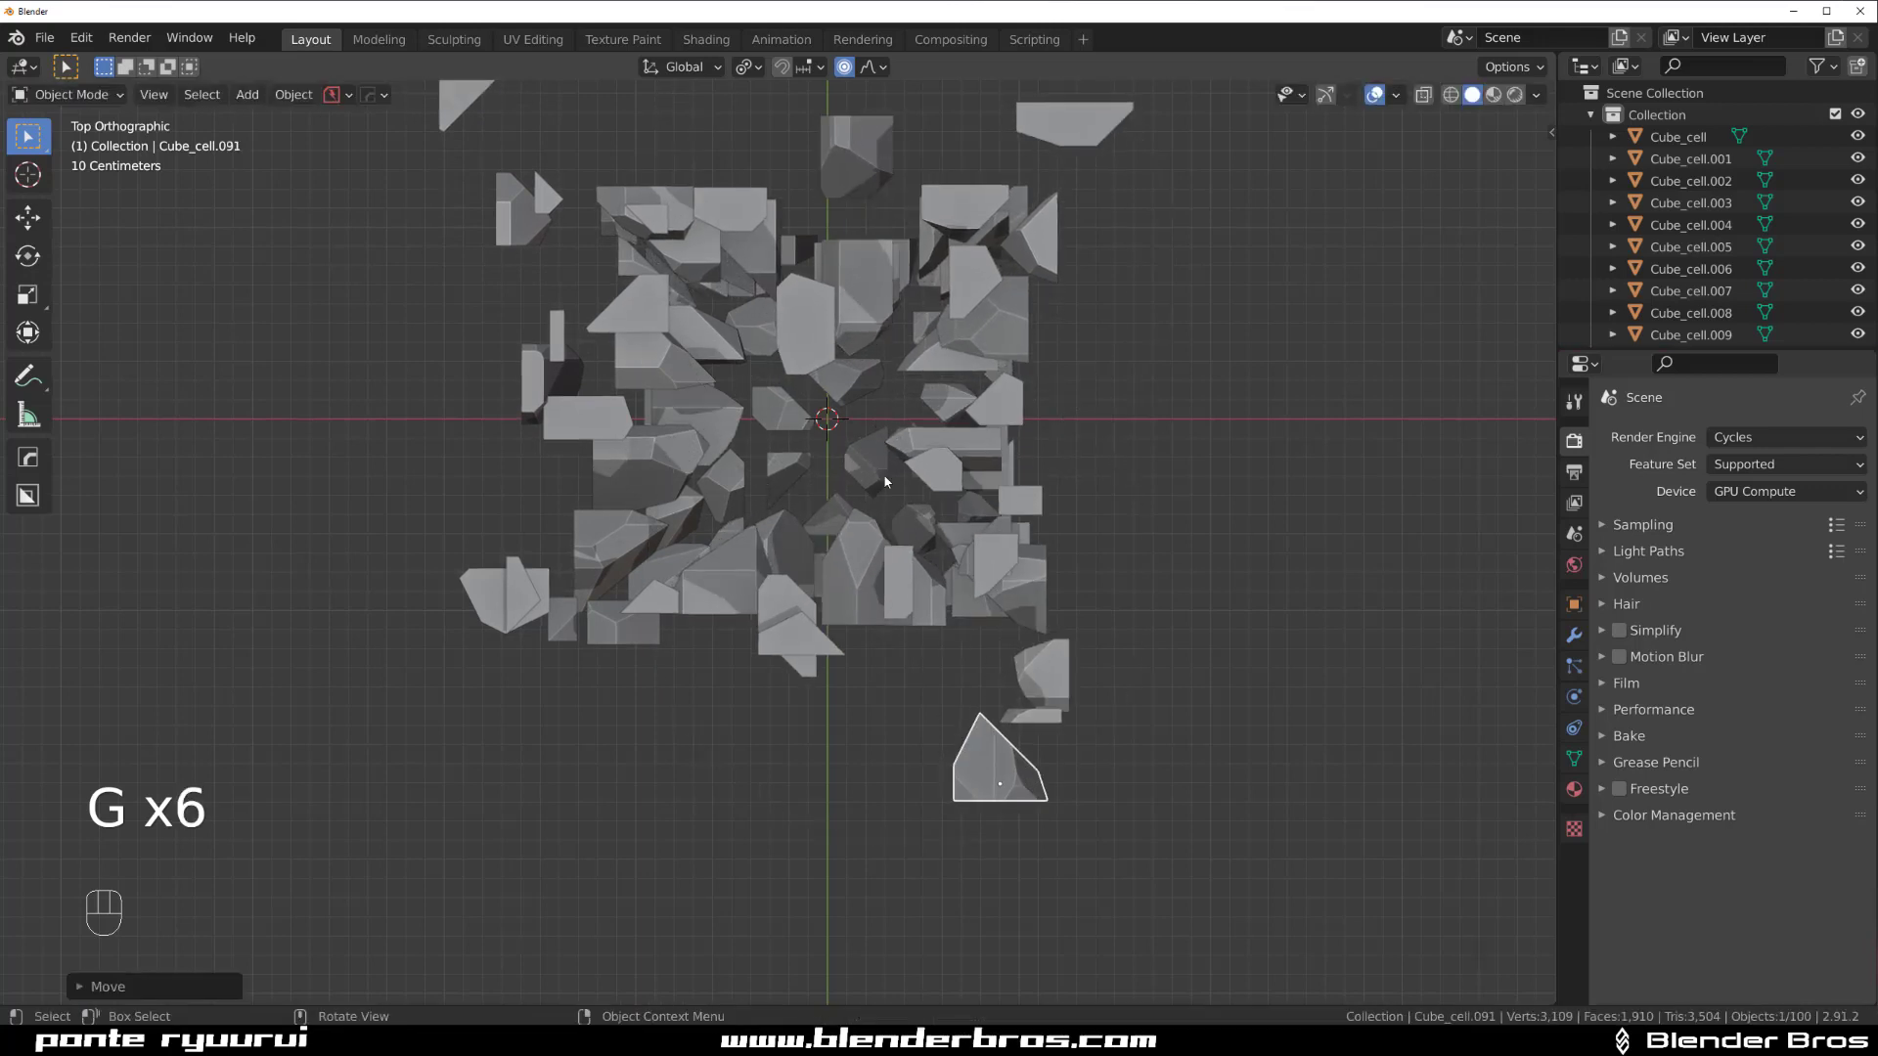
key("r")
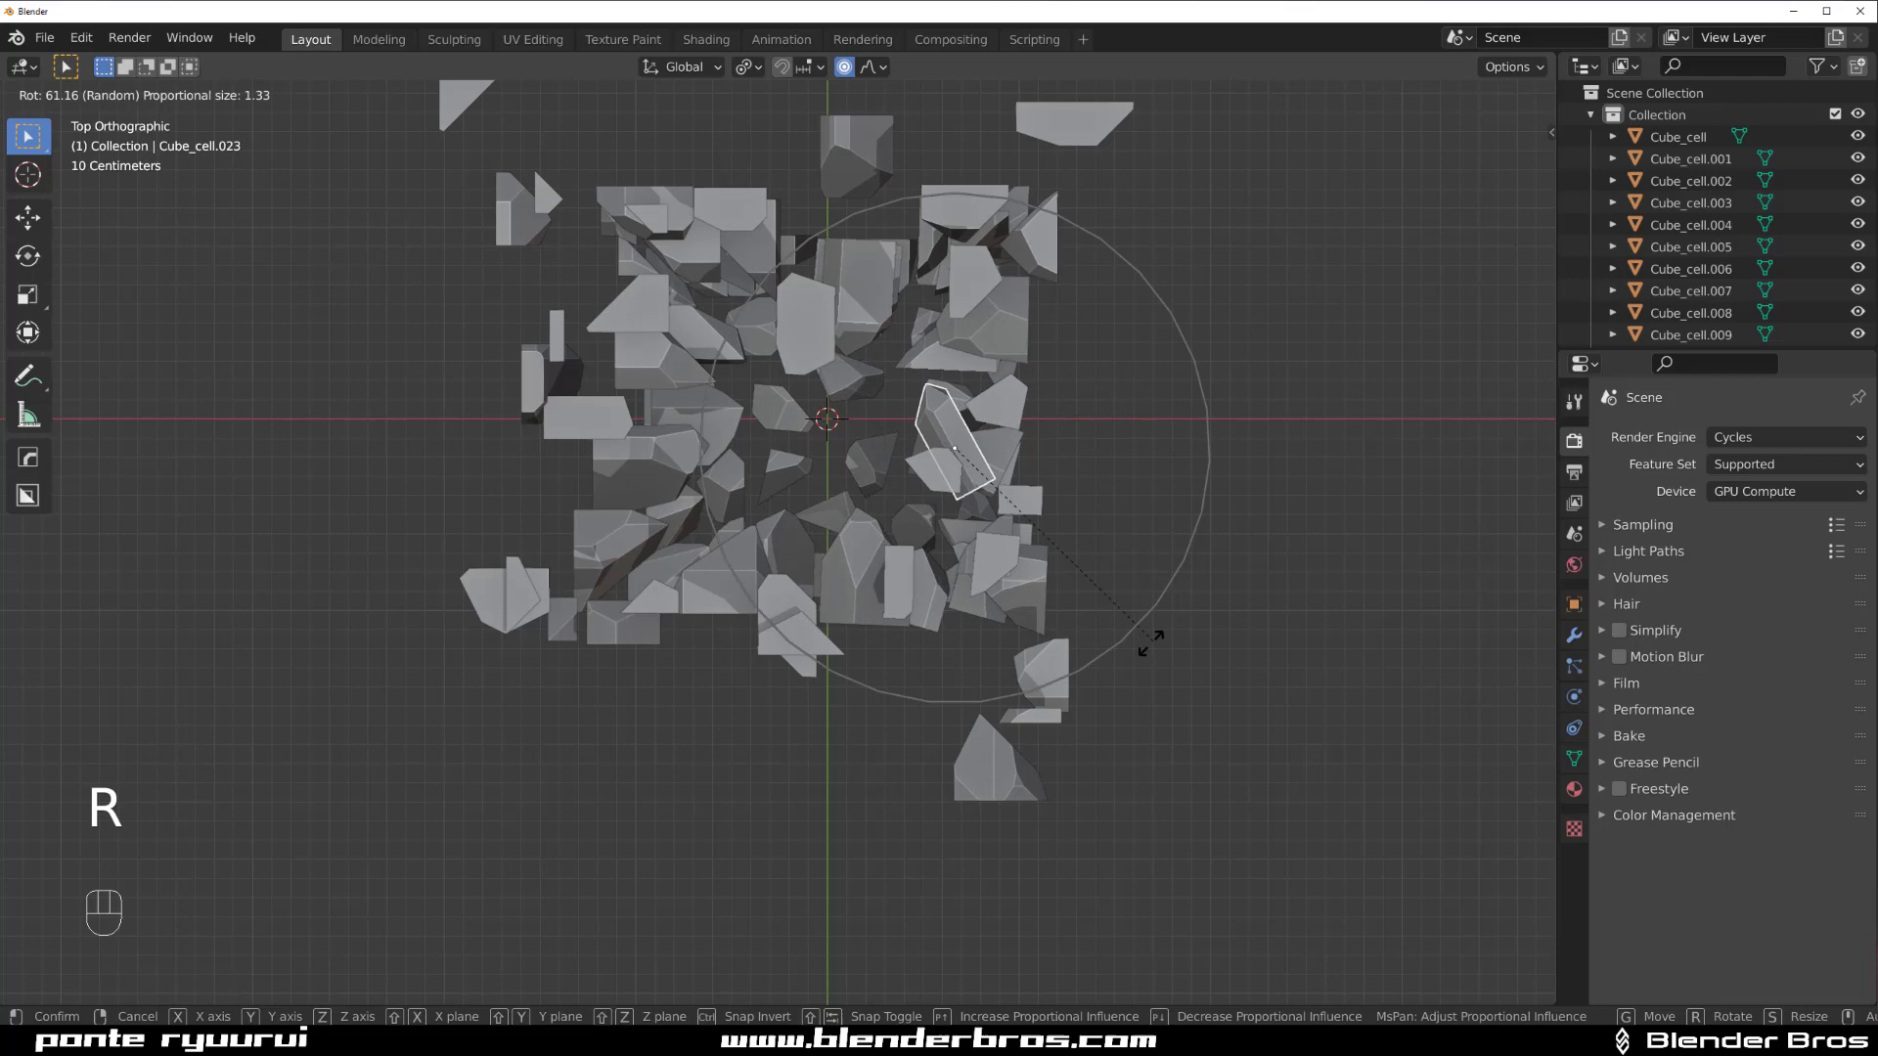
left_click(925, 337)
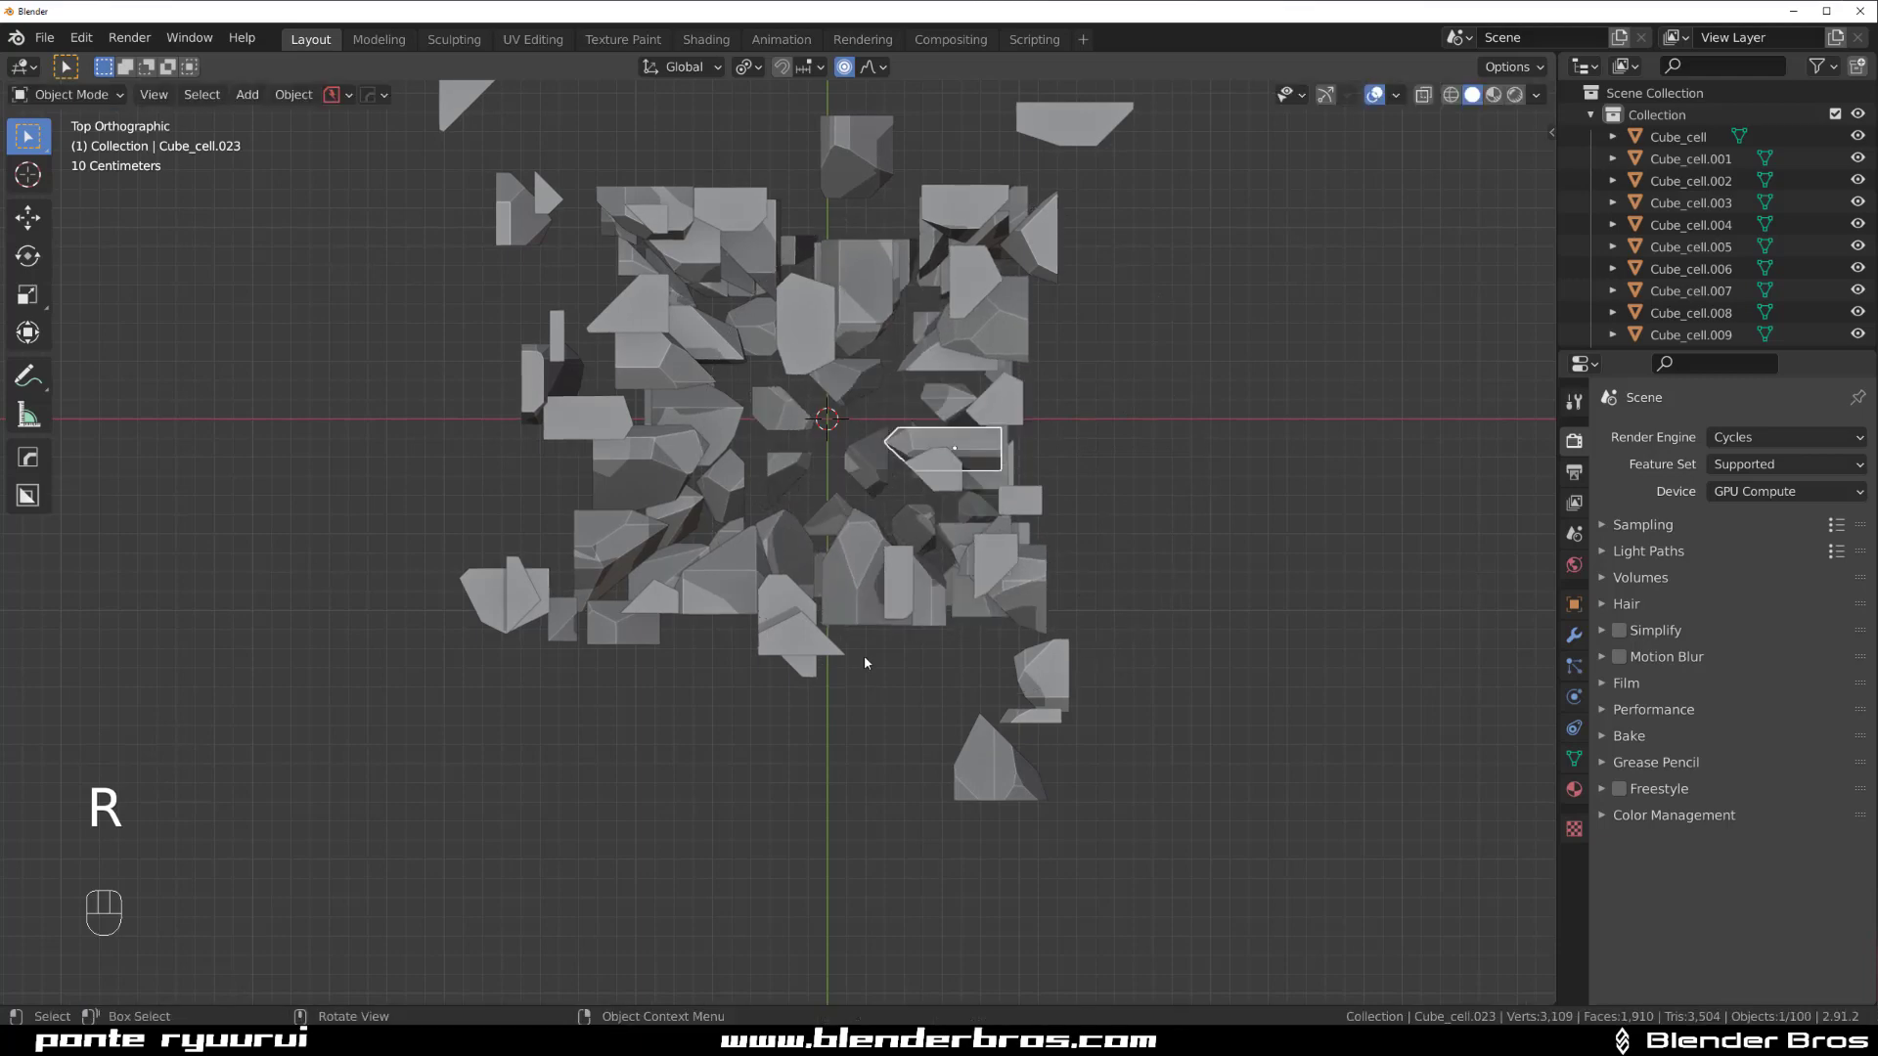
- From a low side view, pull three cells outward: one to the right, one to the lower left and one to the left
middle_click_drag(863, 657, 1015, 473)
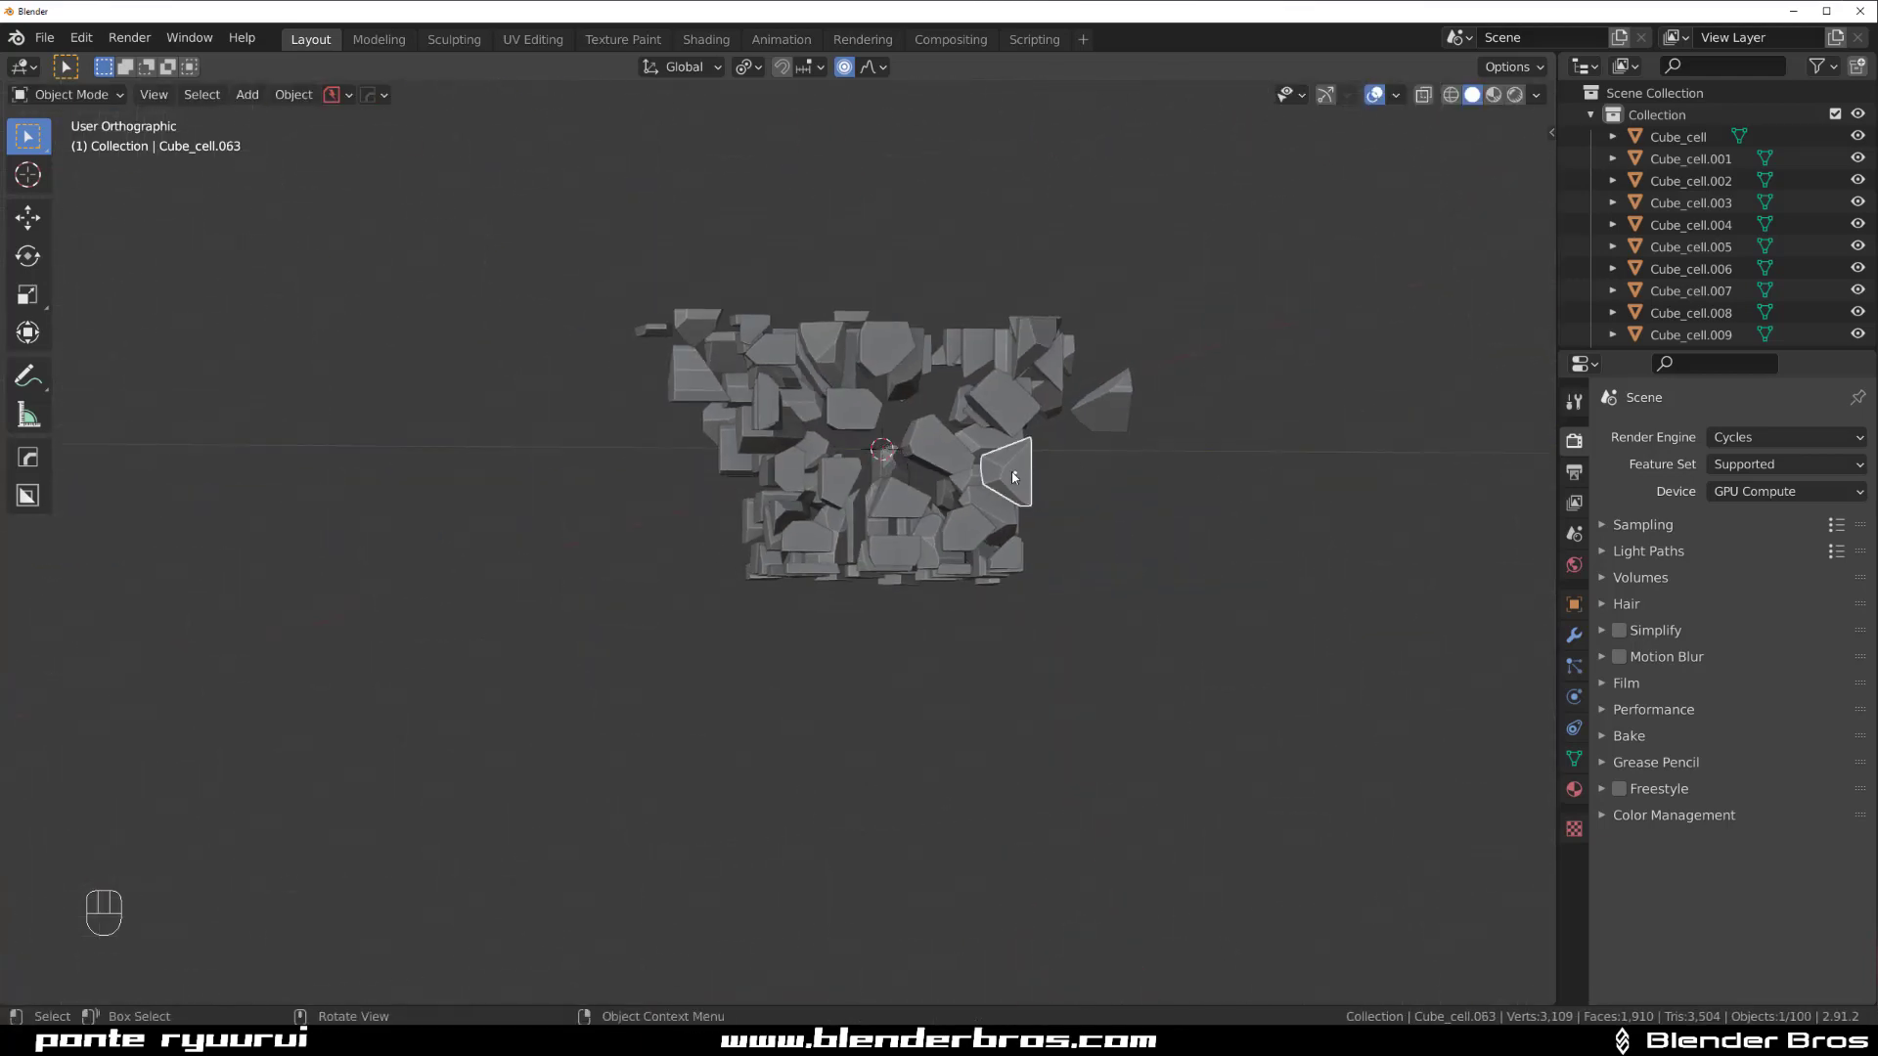
key("g")
left_click(1187, 540)
left_click(888, 546)
key("g")
left_click(681, 626)
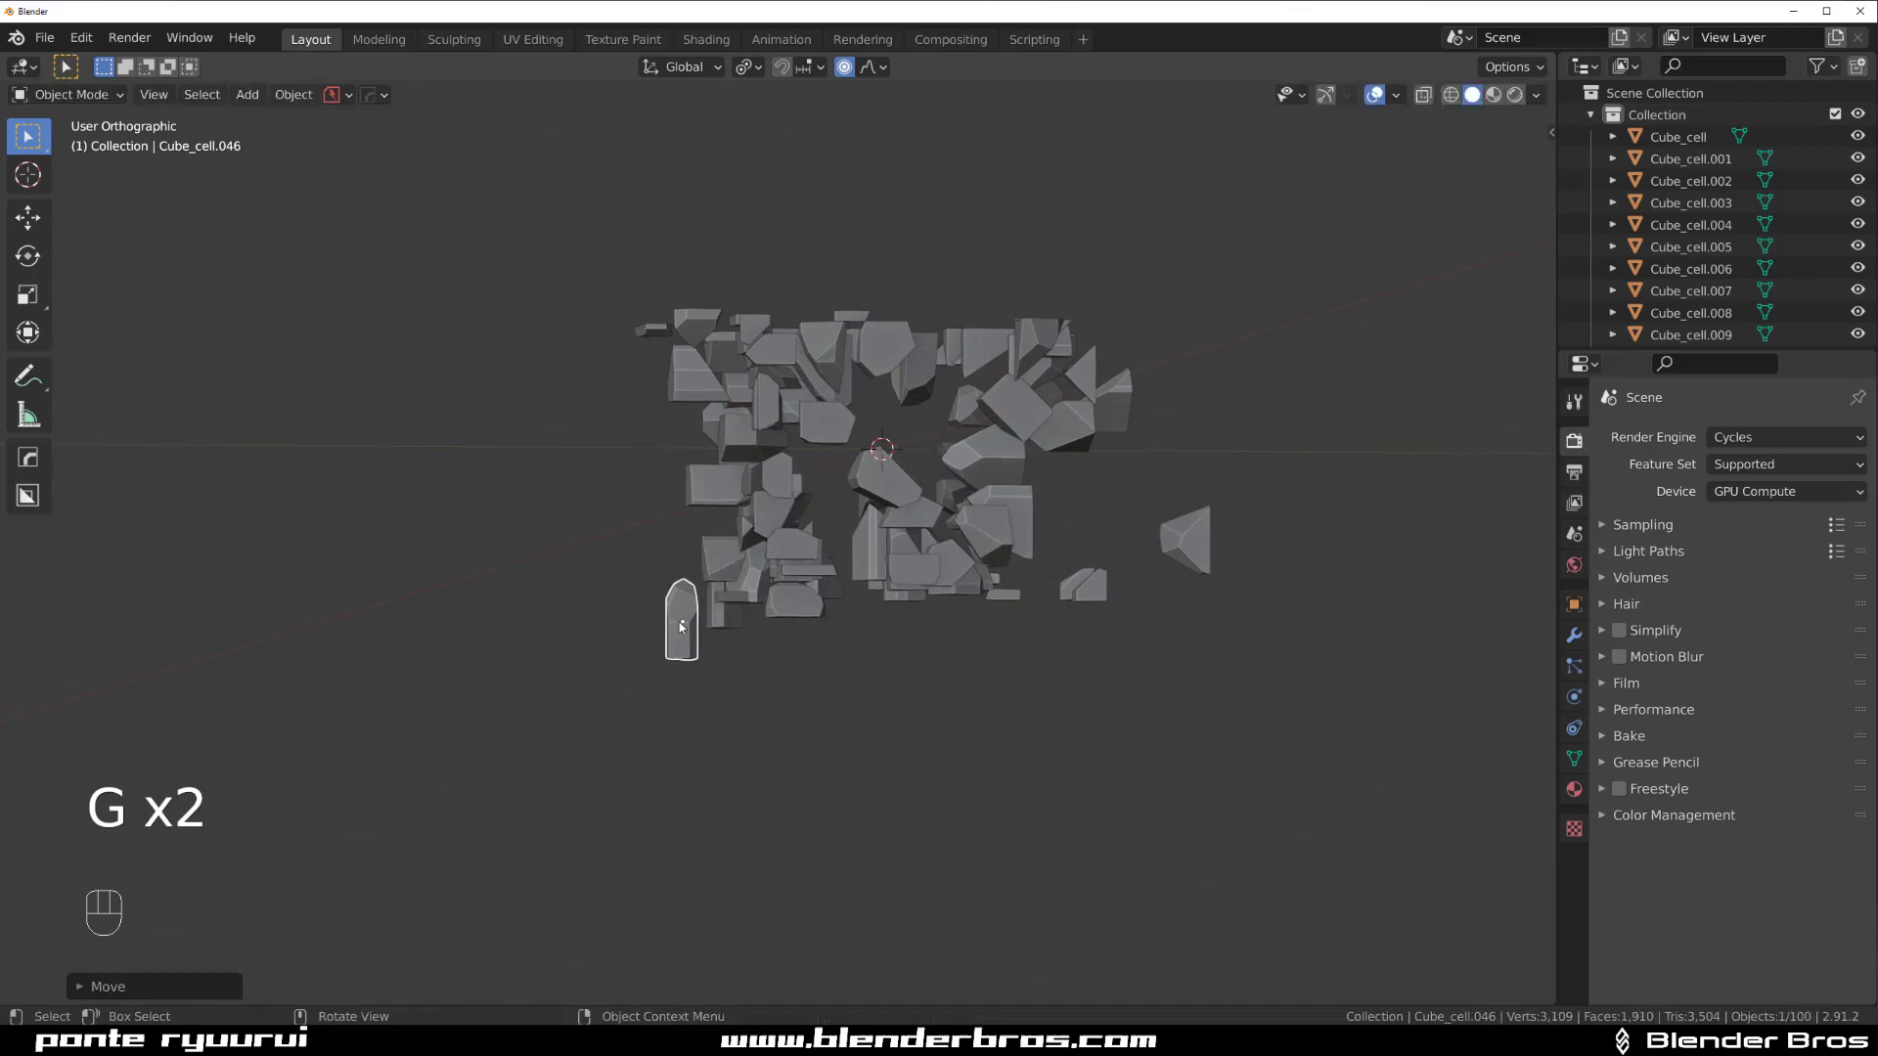
key("g")
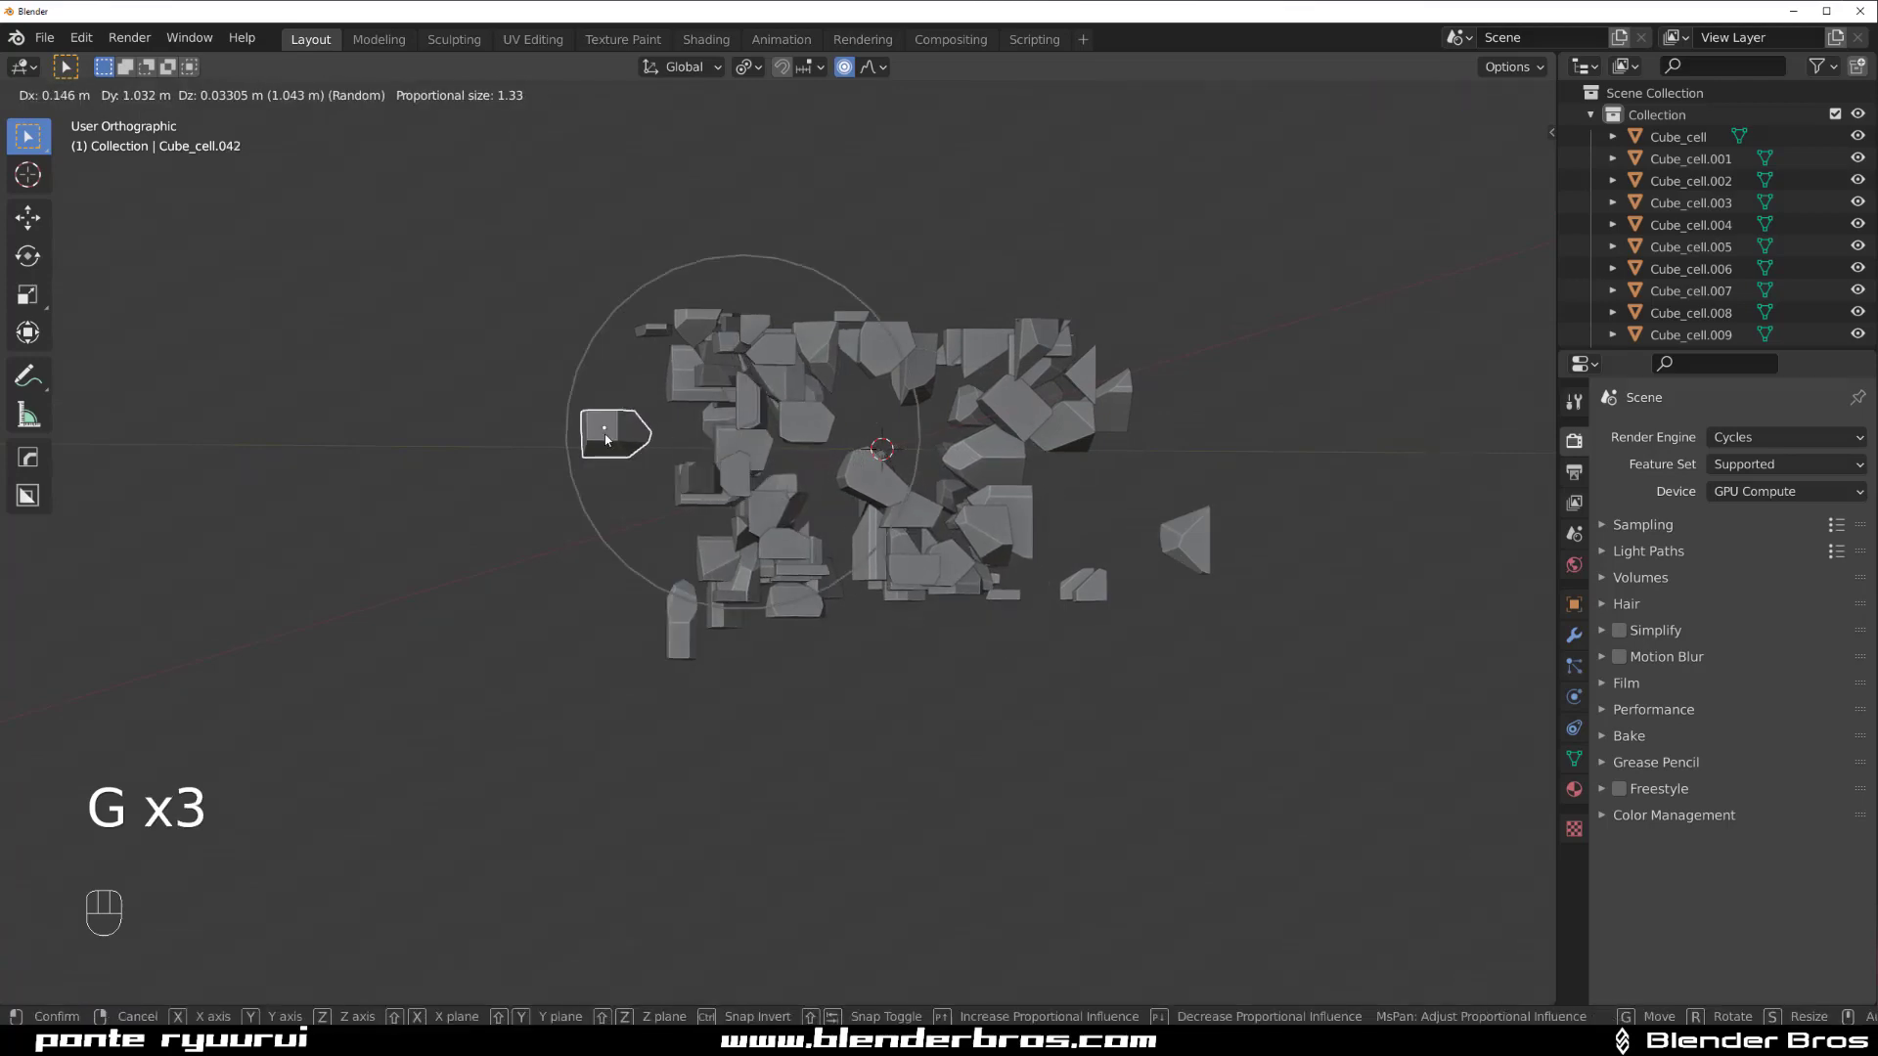
left_click(609, 438)
- Pull two more cells outward from the cluster, each from a different raised viewing angle
middle_click_drag(742, 533, 891, 634)
left_click(877, 412)
key("g")
left_click(1057, 563)
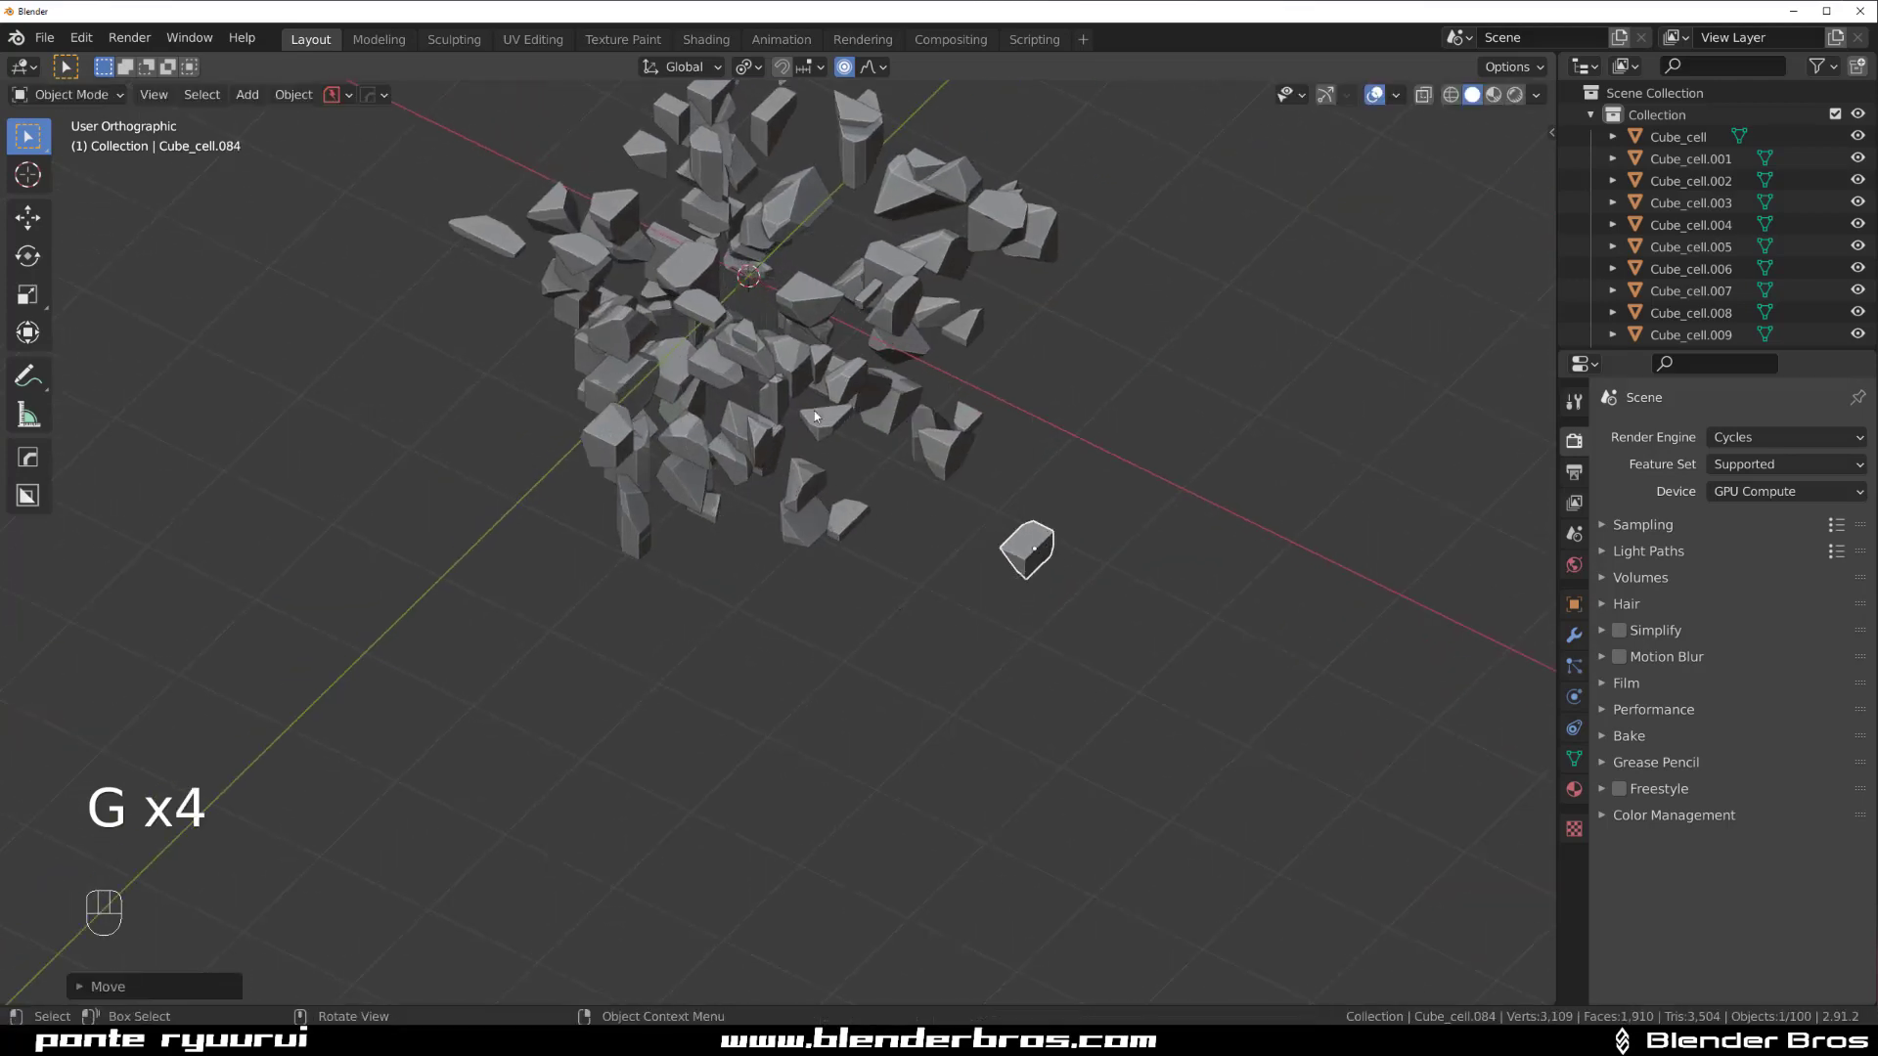
middle_click_drag(1048, 563, 1222, 526)
left_click(800, 586)
key("g")
left_click(764, 722)
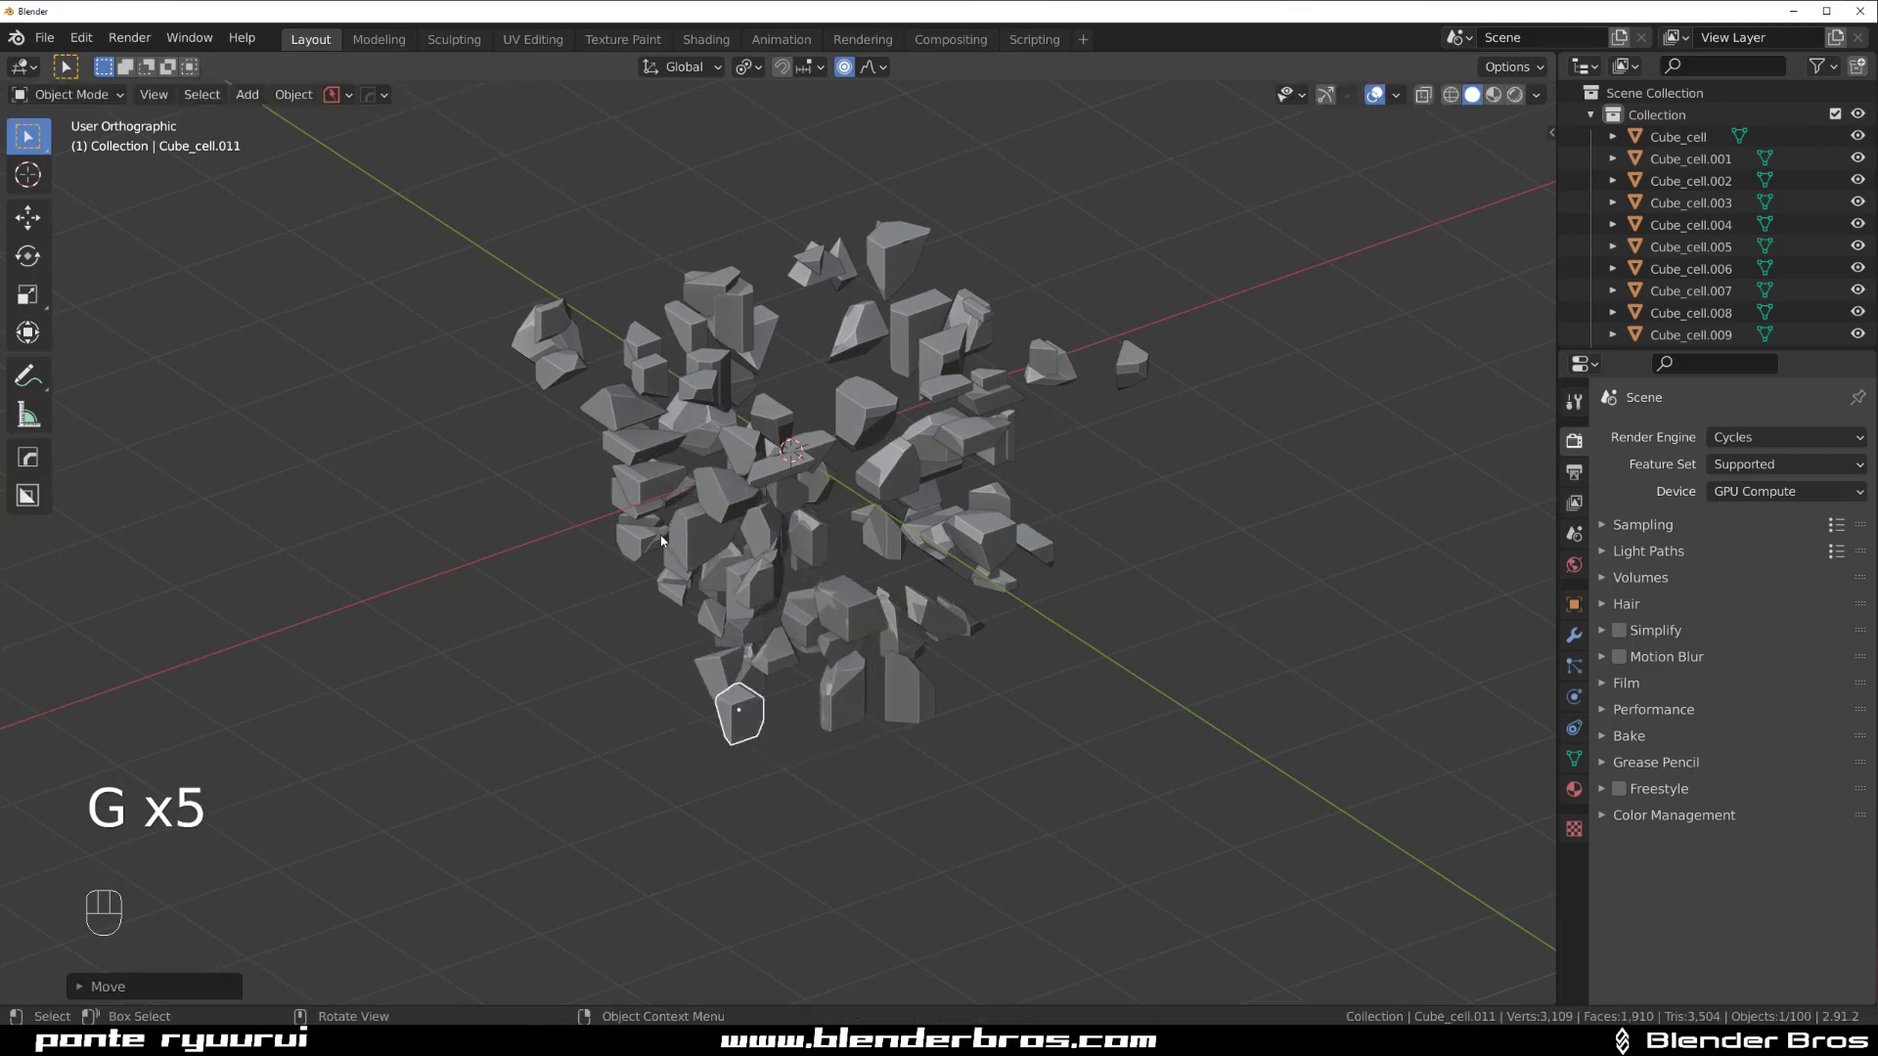
- Scatter three further cells away from the left side and underside of the cluster with random-falloff moves
left_click(643, 542)
key("g")
left_click(391, 540)
middle_click_drag(548, 455, 833, 424)
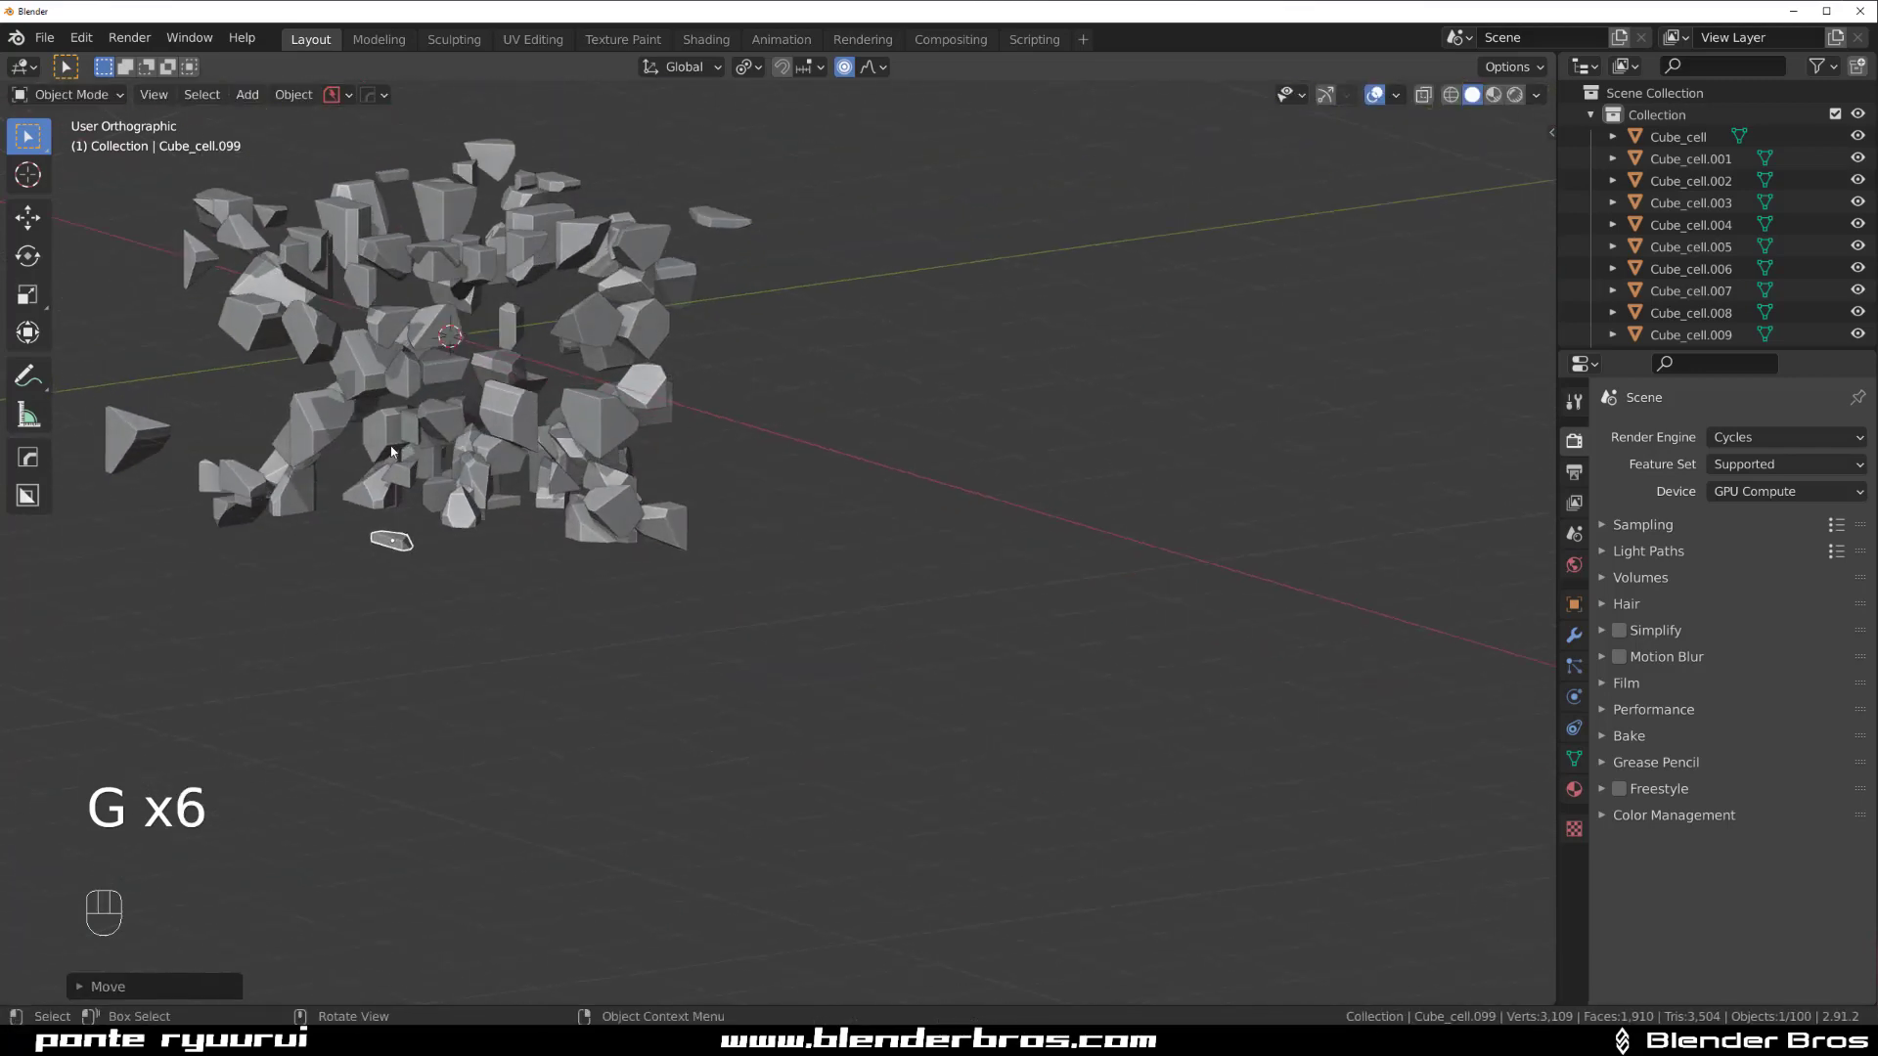
left_click(393, 437)
key("g")
left_click(266, 641)
left_click(305, 413)
key("g")
left_click(271, 404)
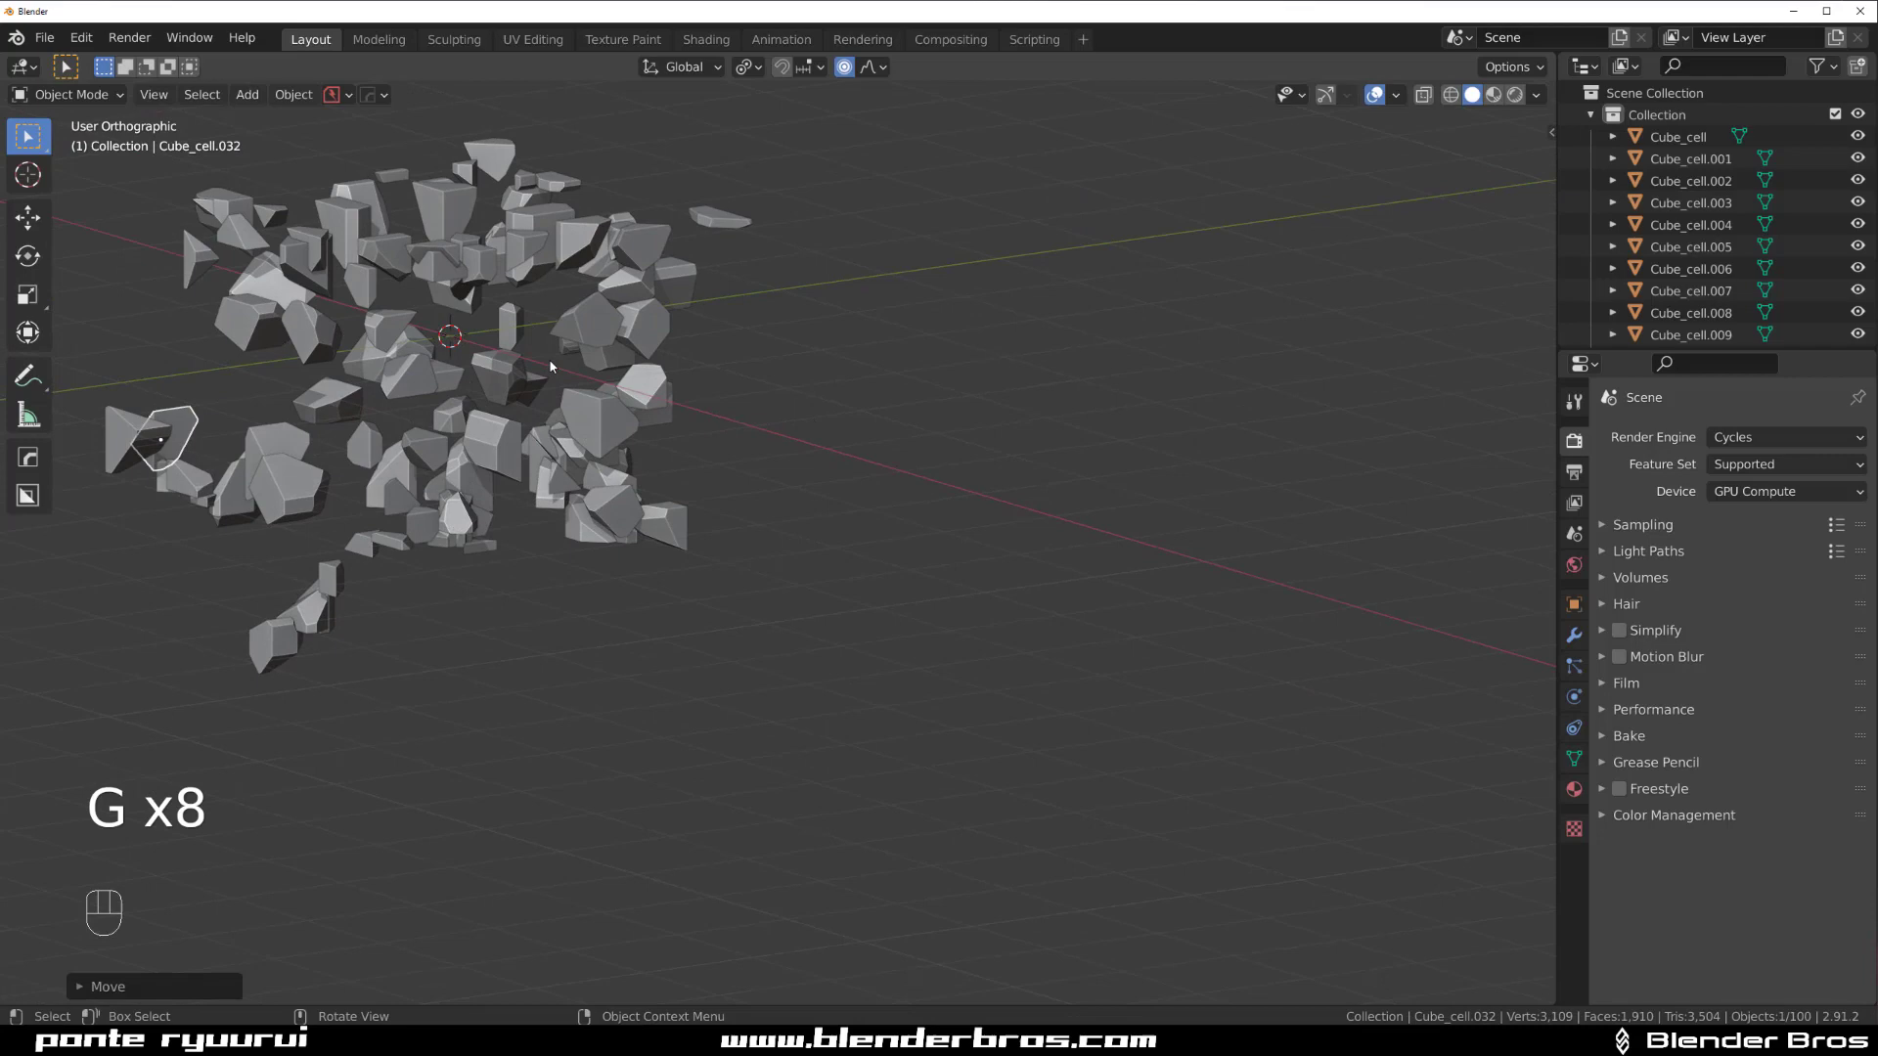
- Duplicate all the scattered cells, place the copies above the originals and rotate them to vary the pattern
key("a")
middle_click_drag(557, 391, 848, 387, "shift")
key("shift+d")
left_click(933, 241)
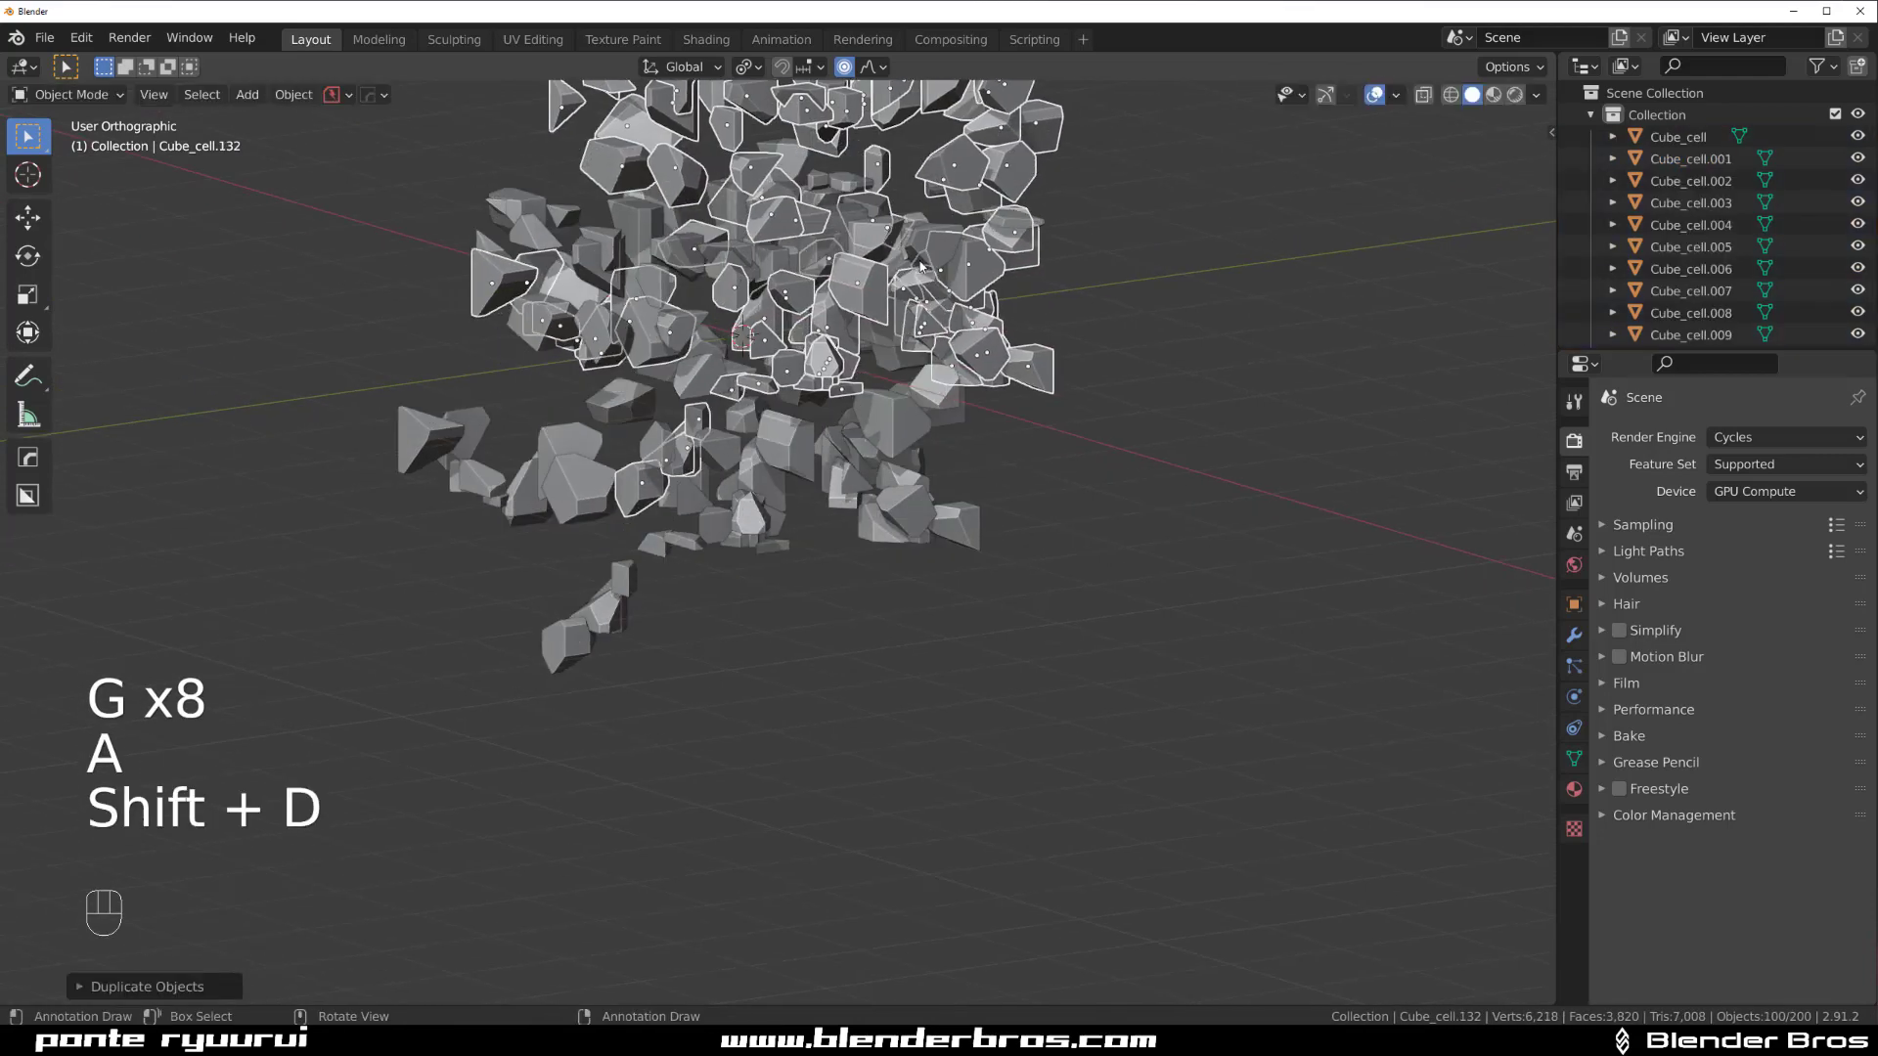
scroll(1062, 246, "down", 2)
key("r")
left_click(919, 529)
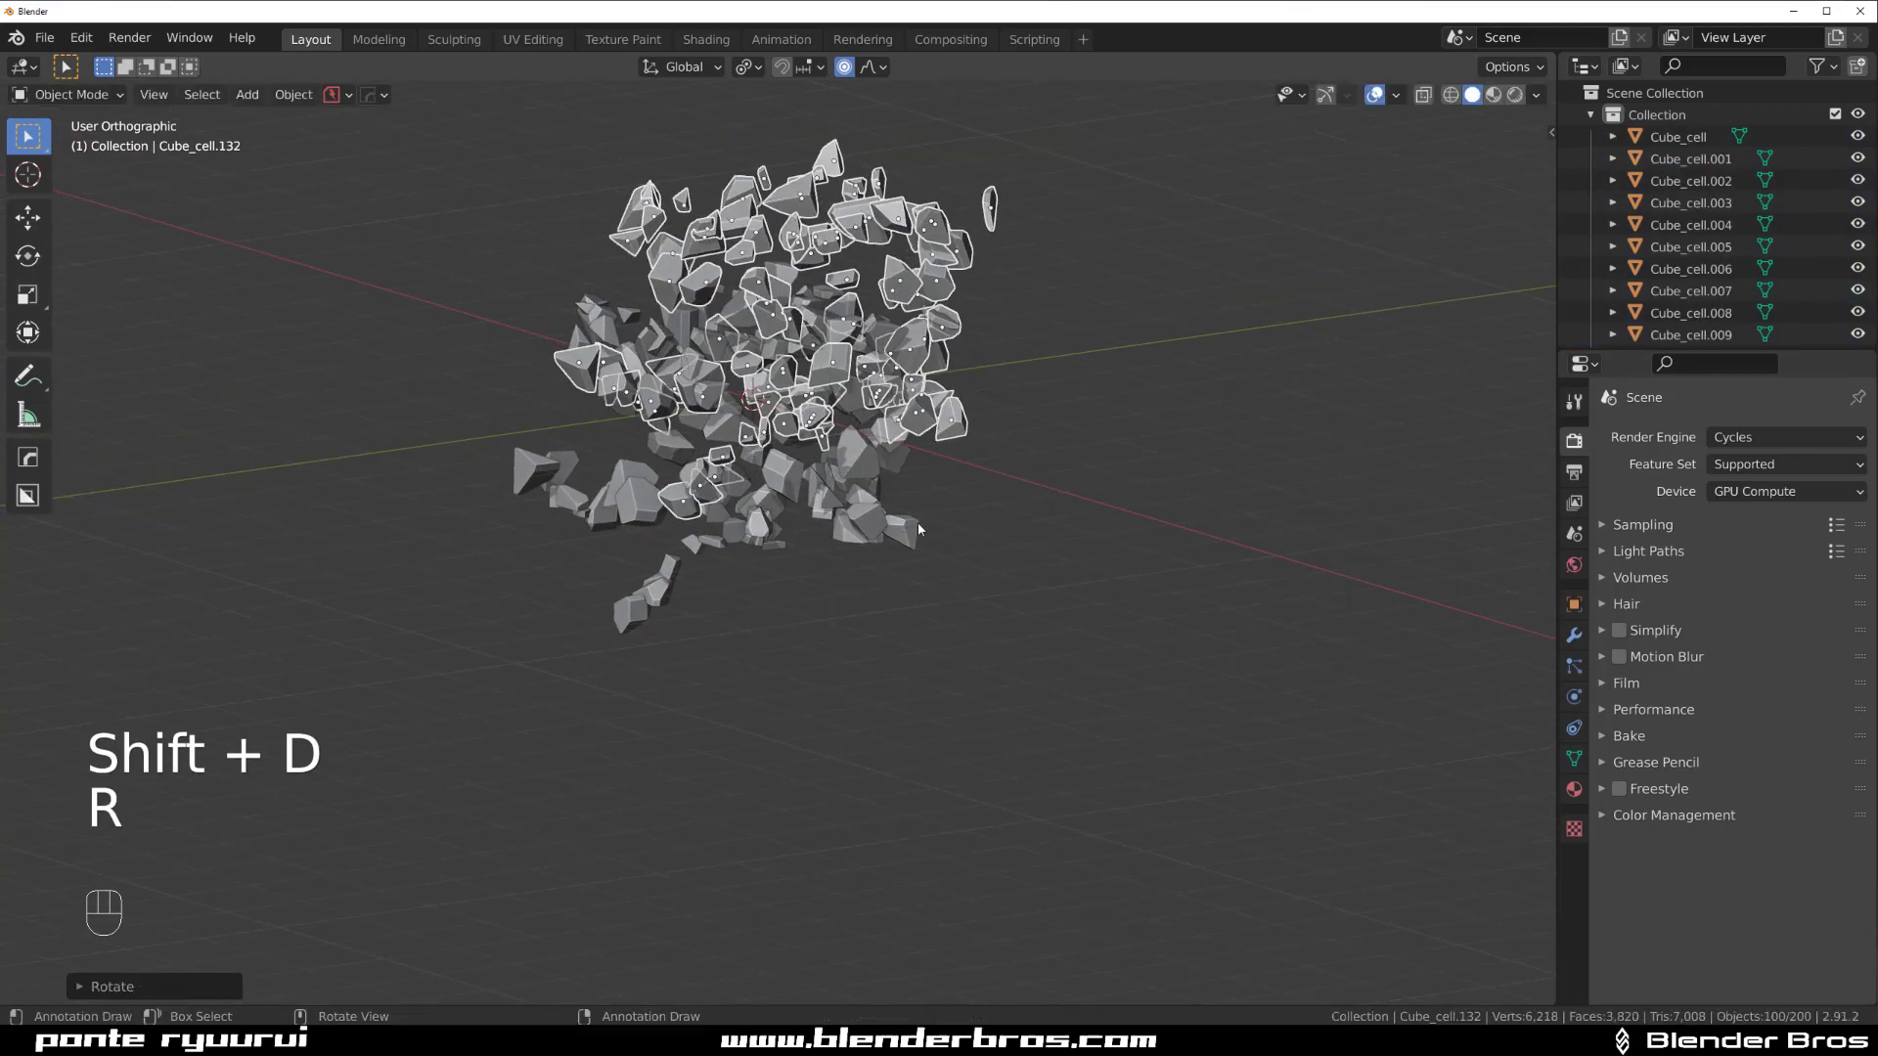
- Set the transform pivot point to Bounding Box Center and rotate the selected upper cell copies as a group
left_click(749, 67)
left_click(815, 93)
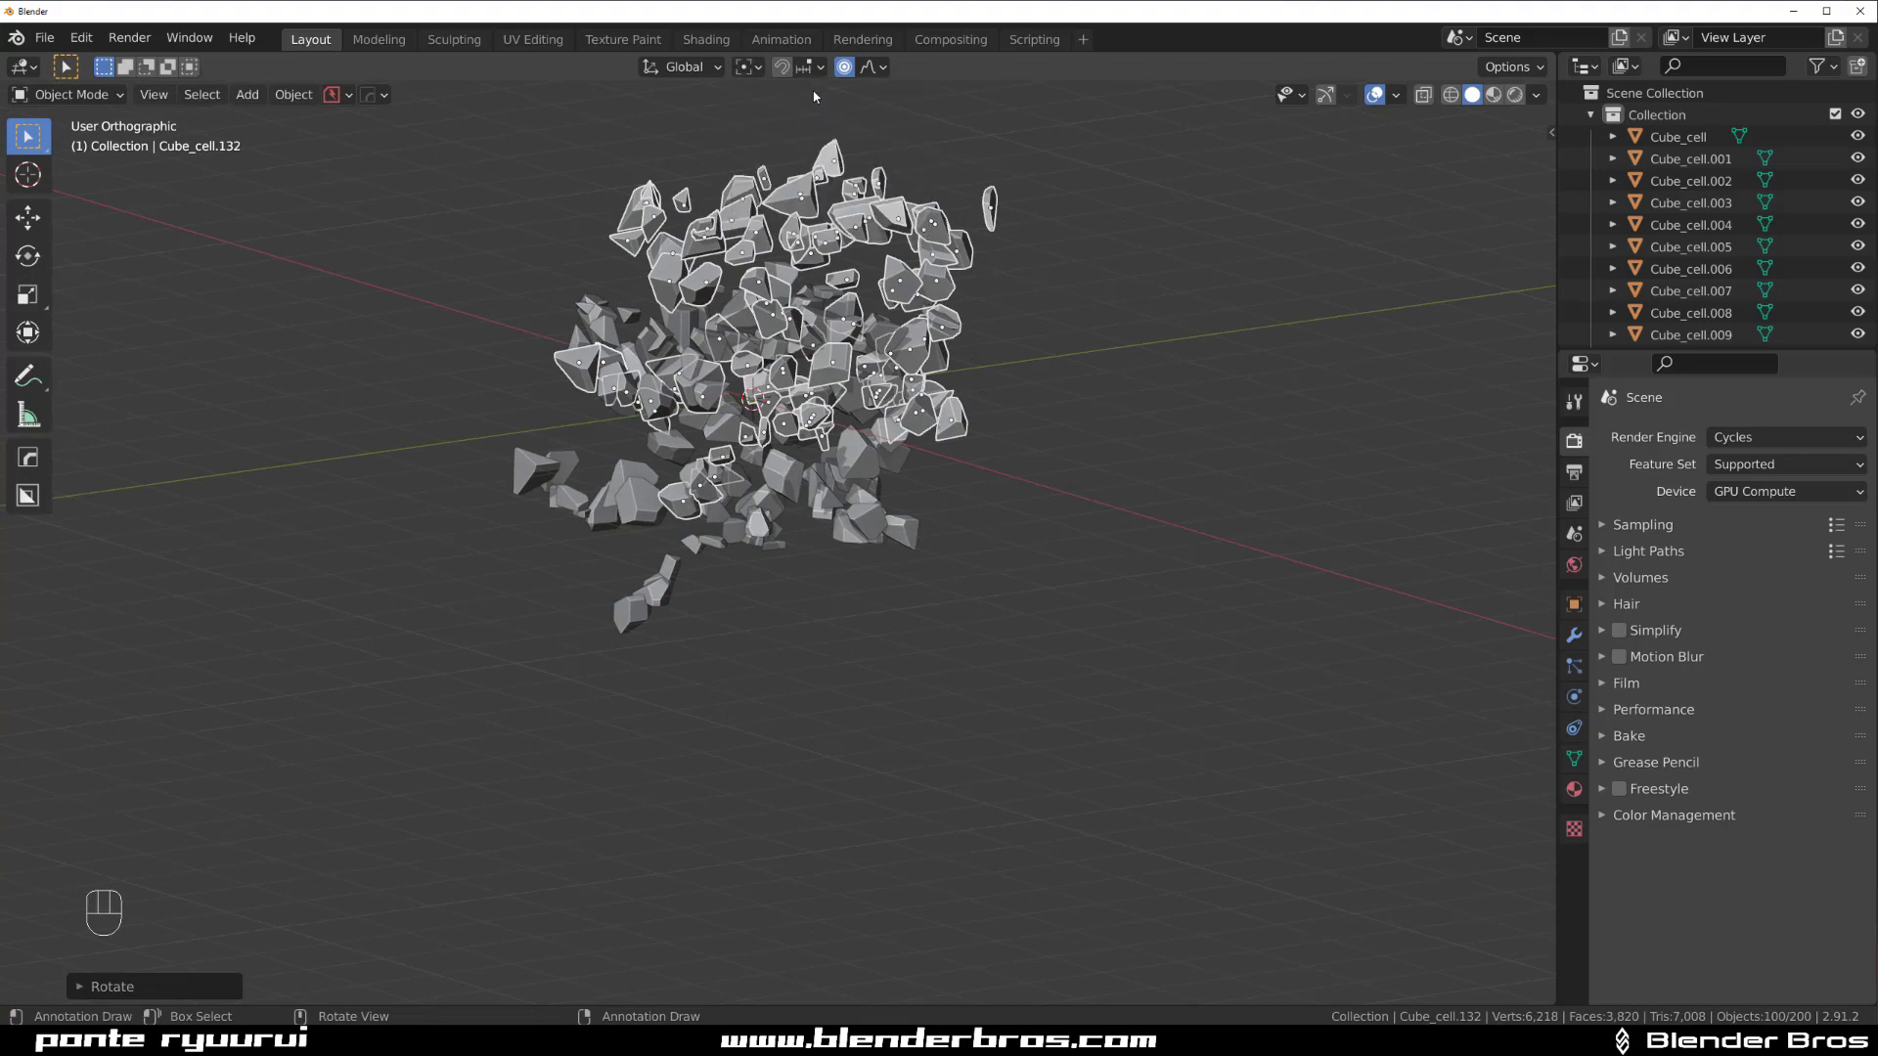
key("r")
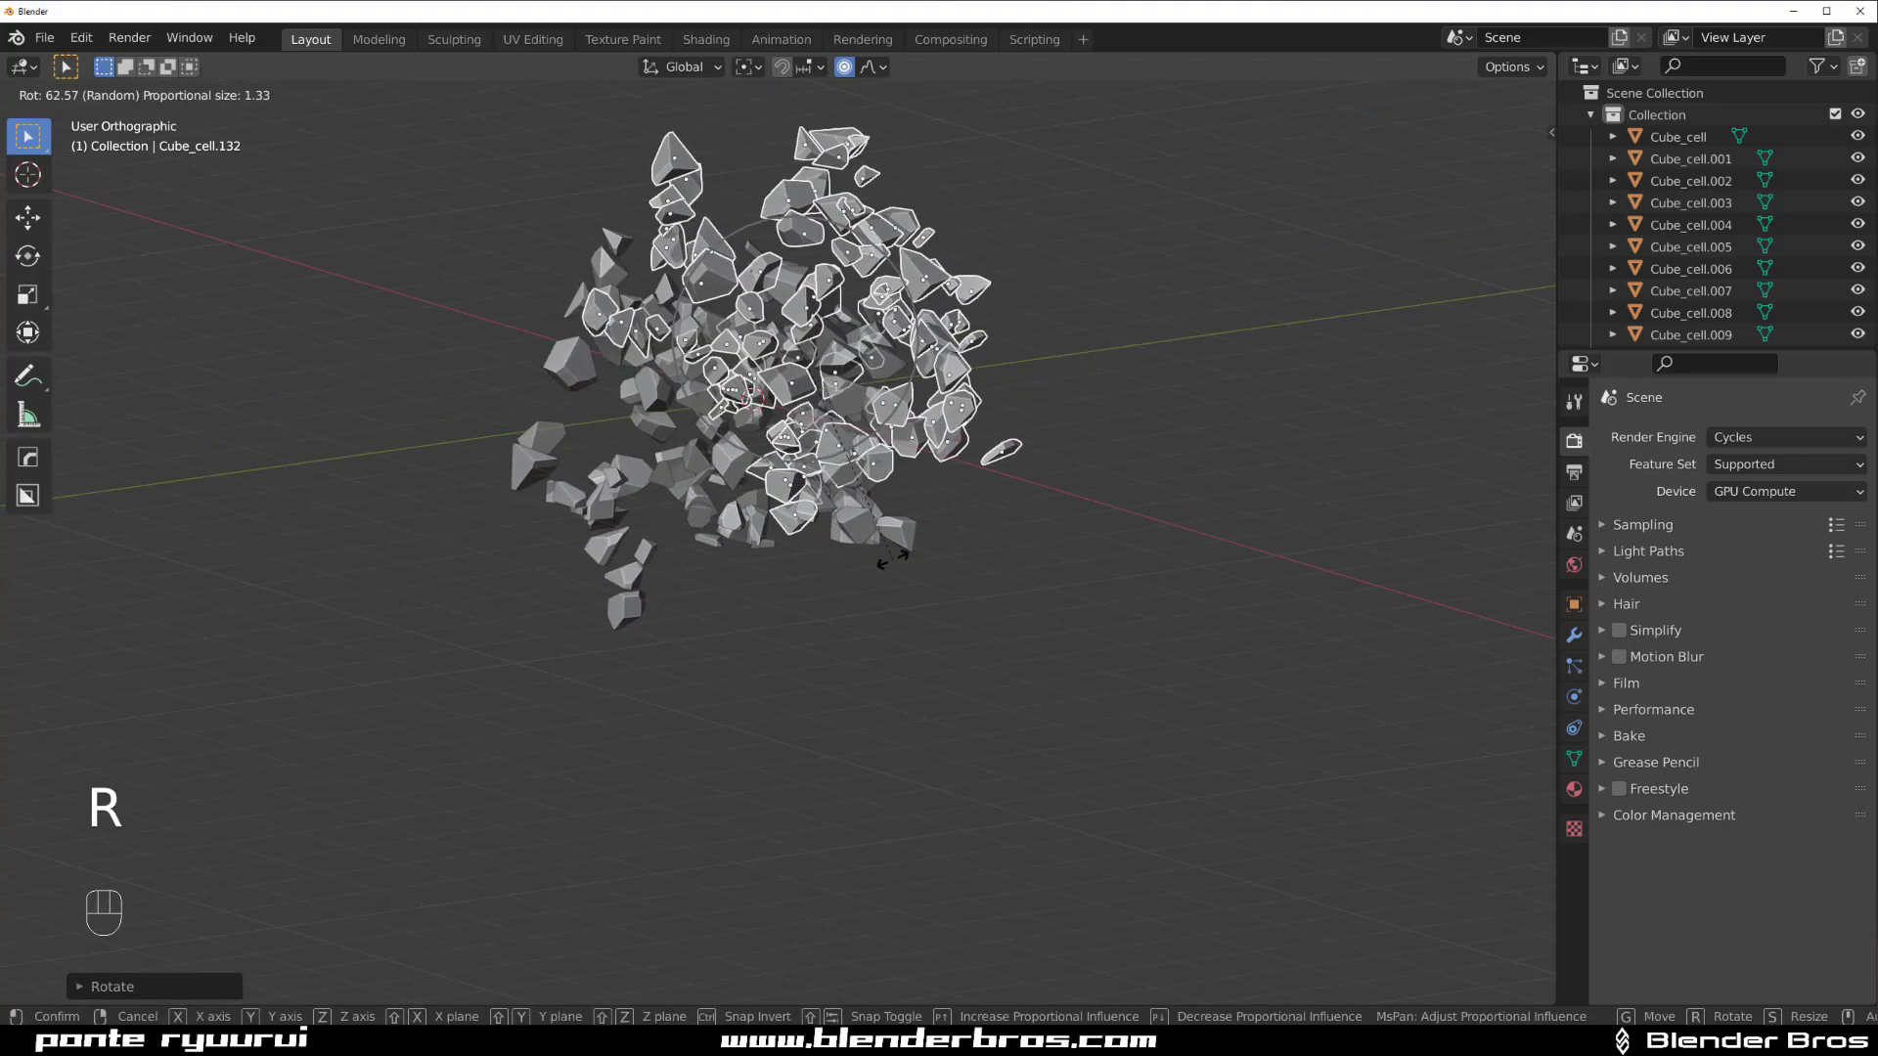
left_click(830, 536)
middle_click_drag(831, 536, 1011, 453)
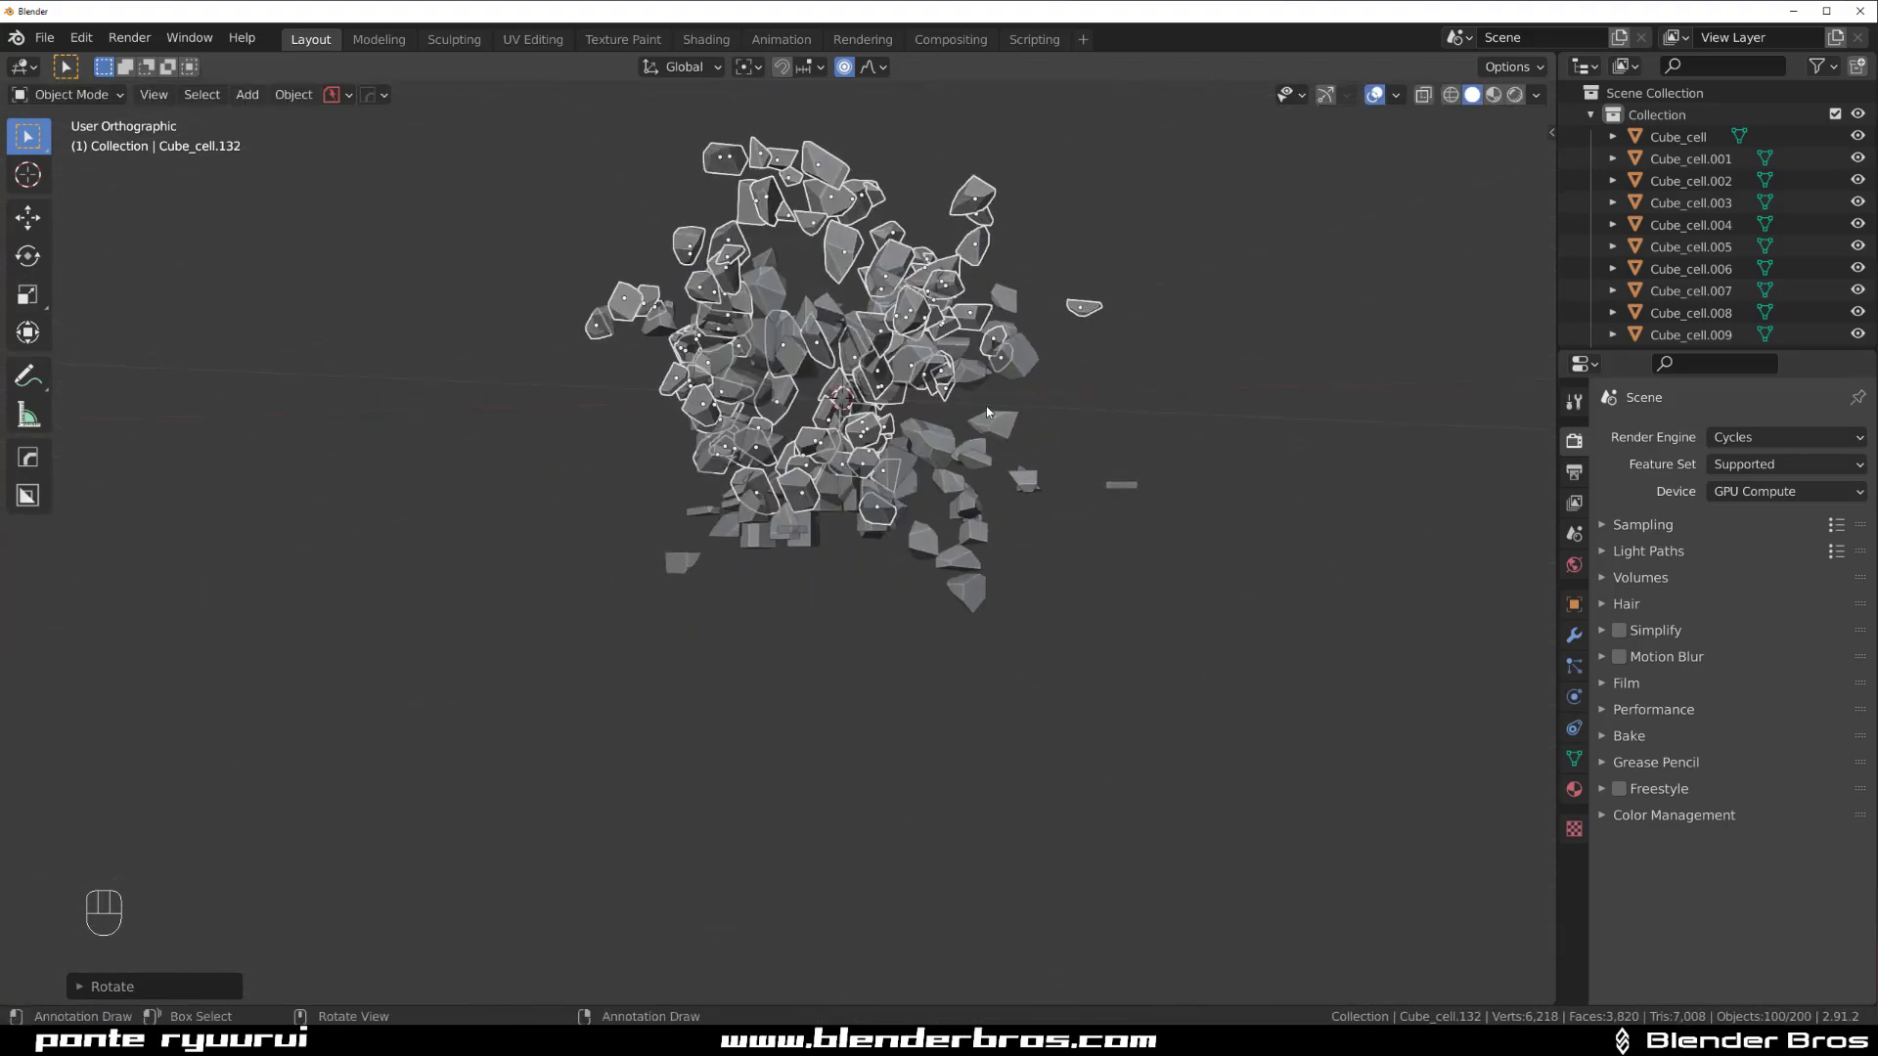
- Duplicate the selected cells, rotate the copies below and to the left of the cluster, and move them further left
key("shift+d")
left_click(880, 392)
key("r")
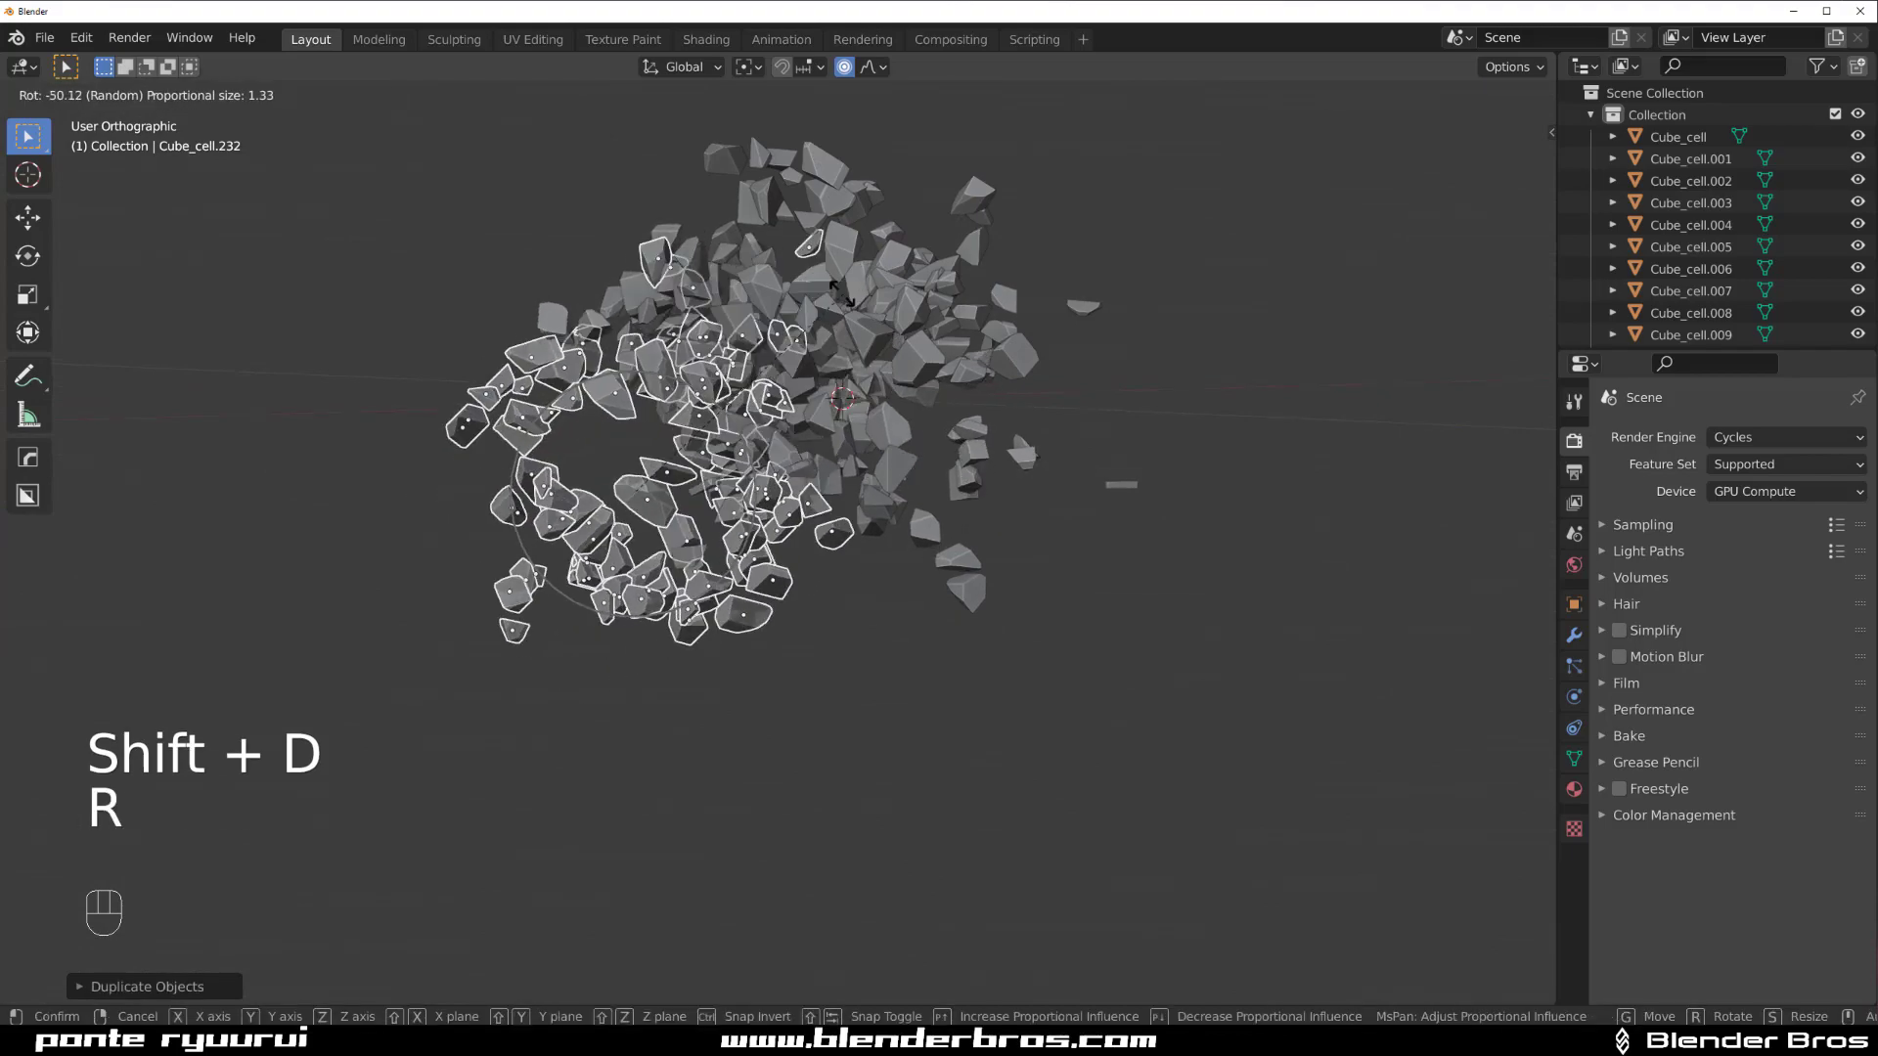
left_click(806, 387)
middle_click_drag(806, 387, 984, 408)
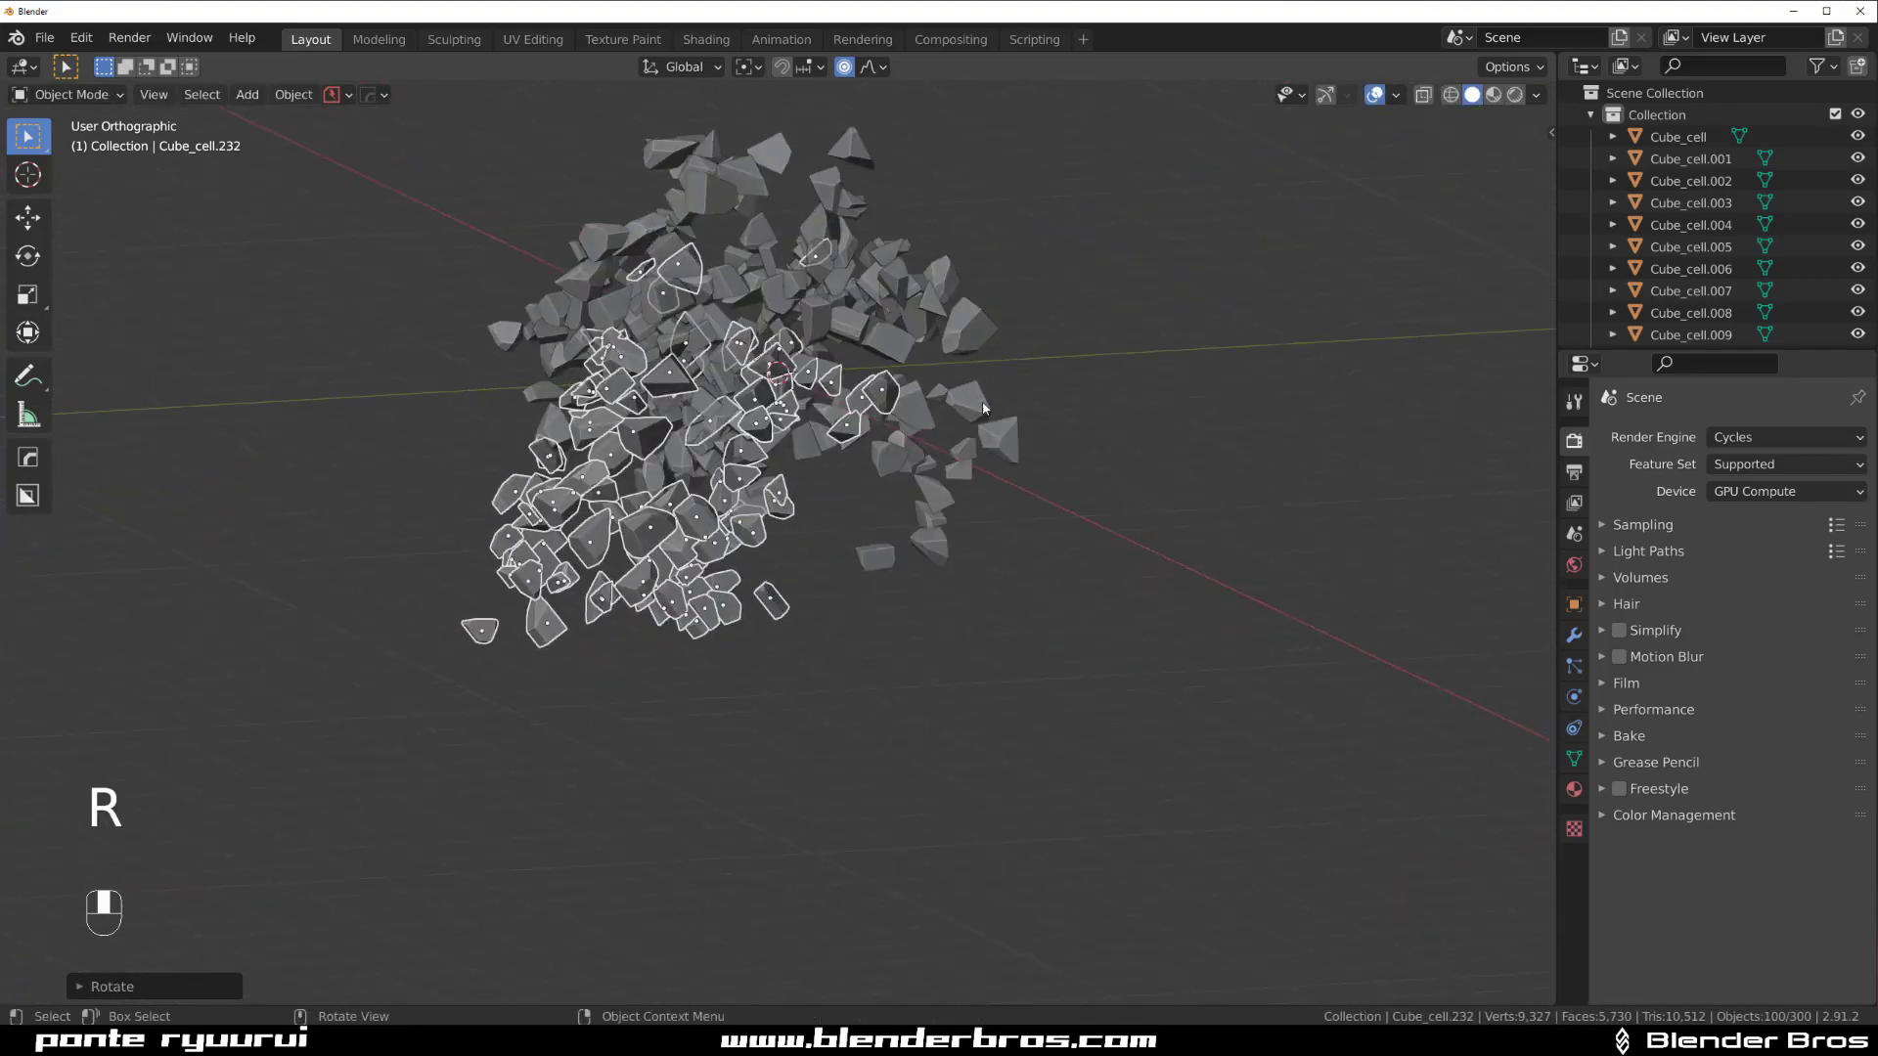
key("g")
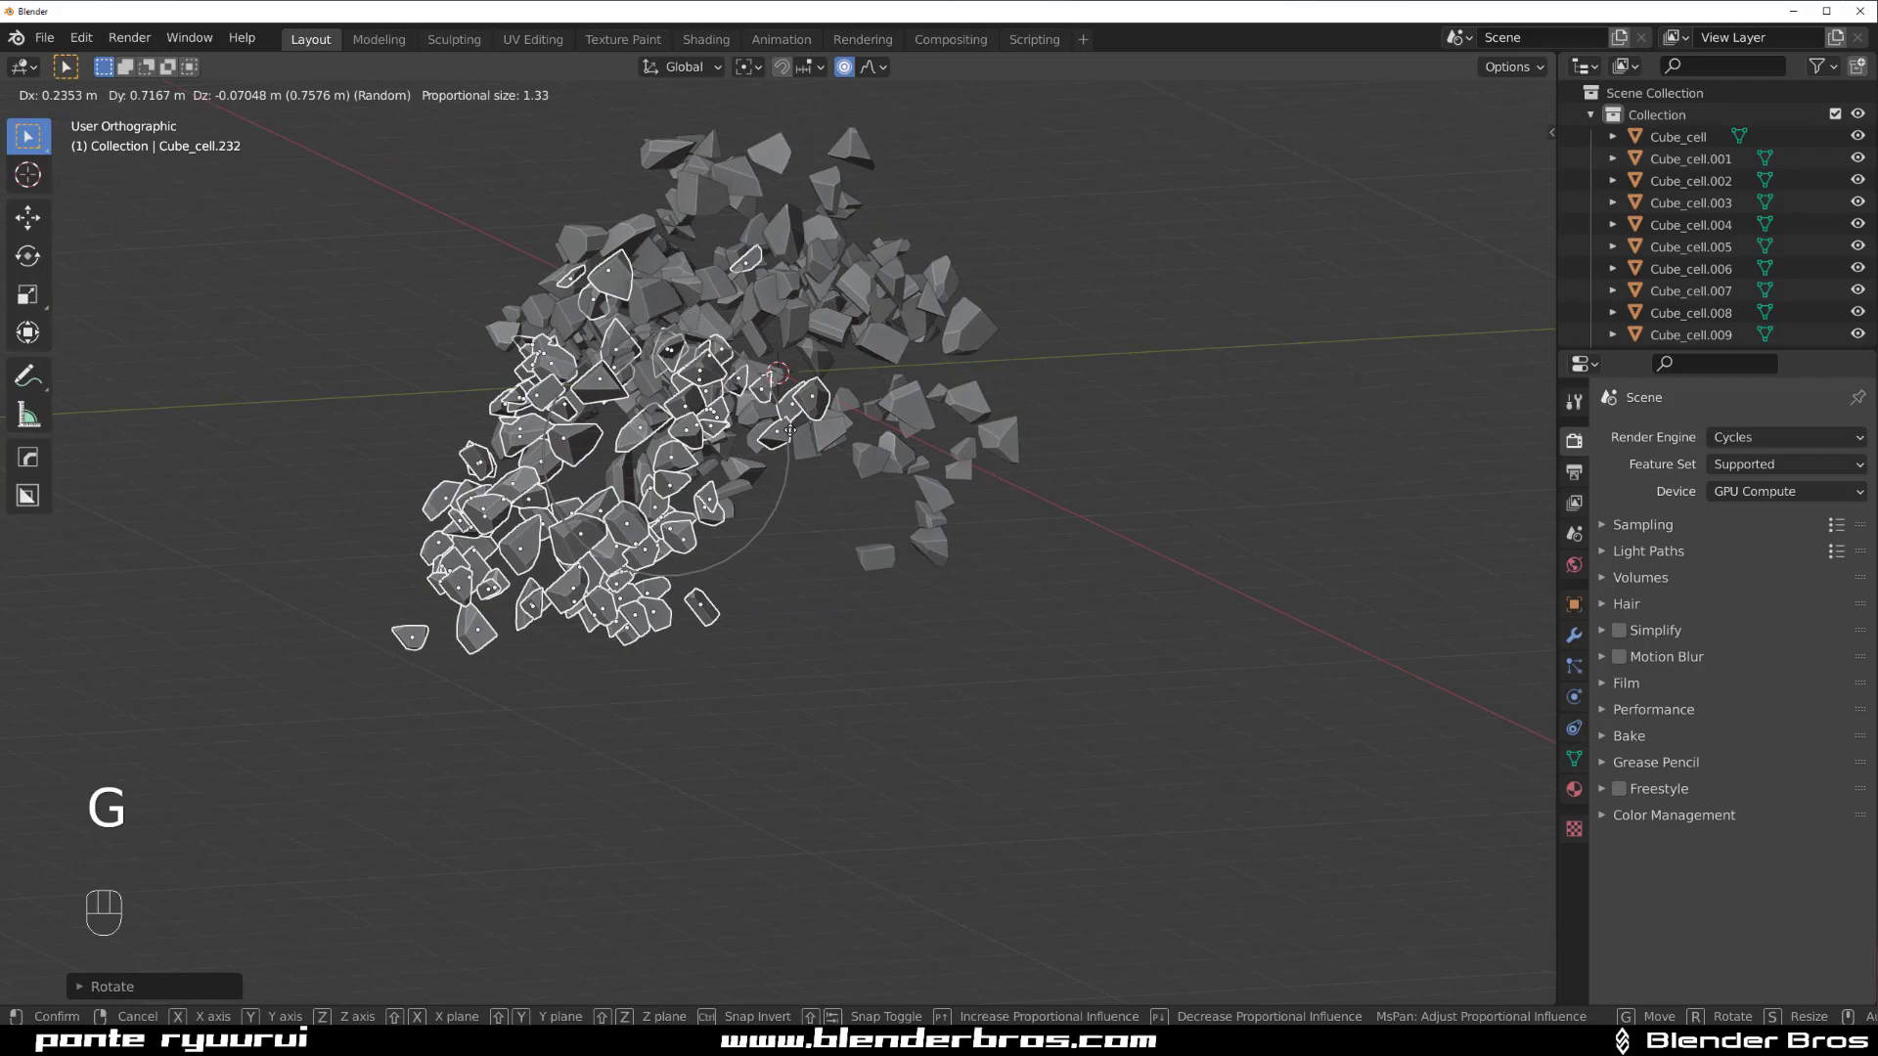
left_click(865, 435)
- Duplicate the selected cells again, place the copies to the lower right, rotate them with random falloff and deselect everything
key("shift+d")
left_click(1080, 494)
key("r")
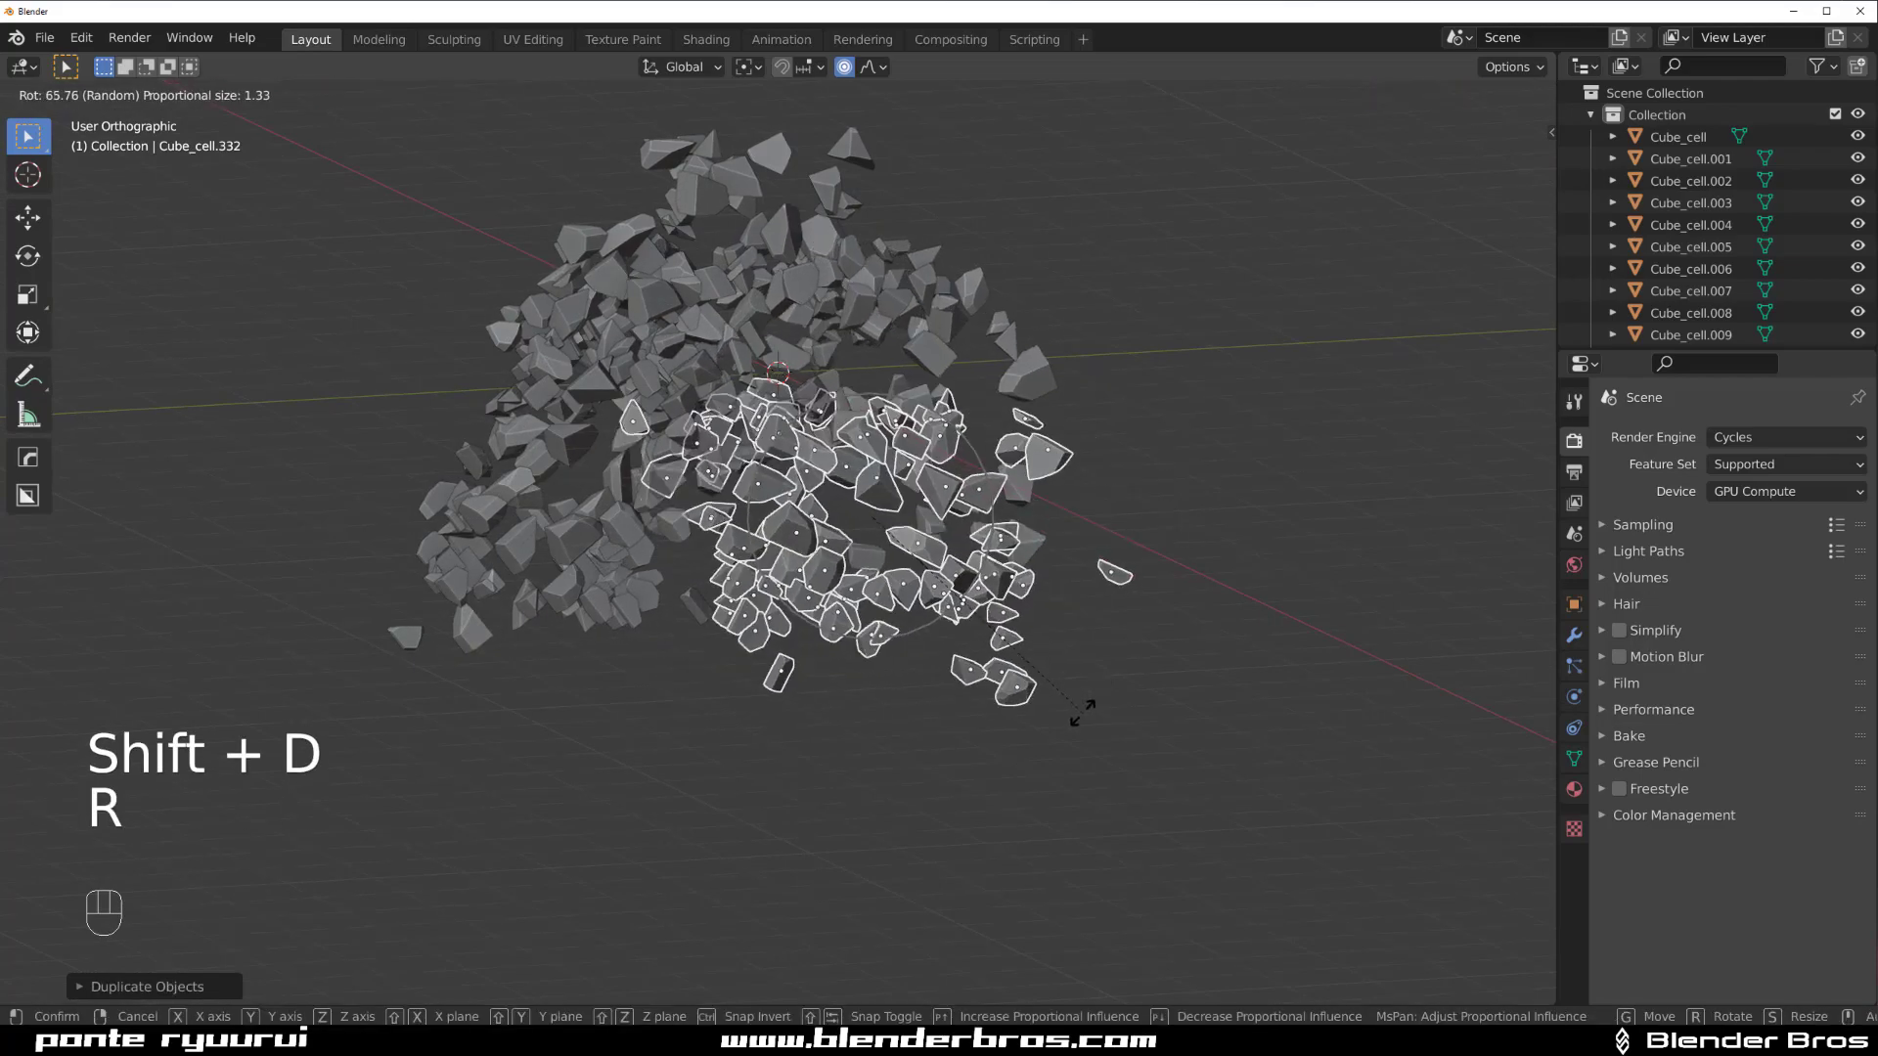
left_click(1118, 473)
middle_click_drag(1116, 473, 608, 489)
left_click(1291, 306)
- Inspect the spread and density of the debris field from different angles and distances
scroll(1291, 306, "up", 4)
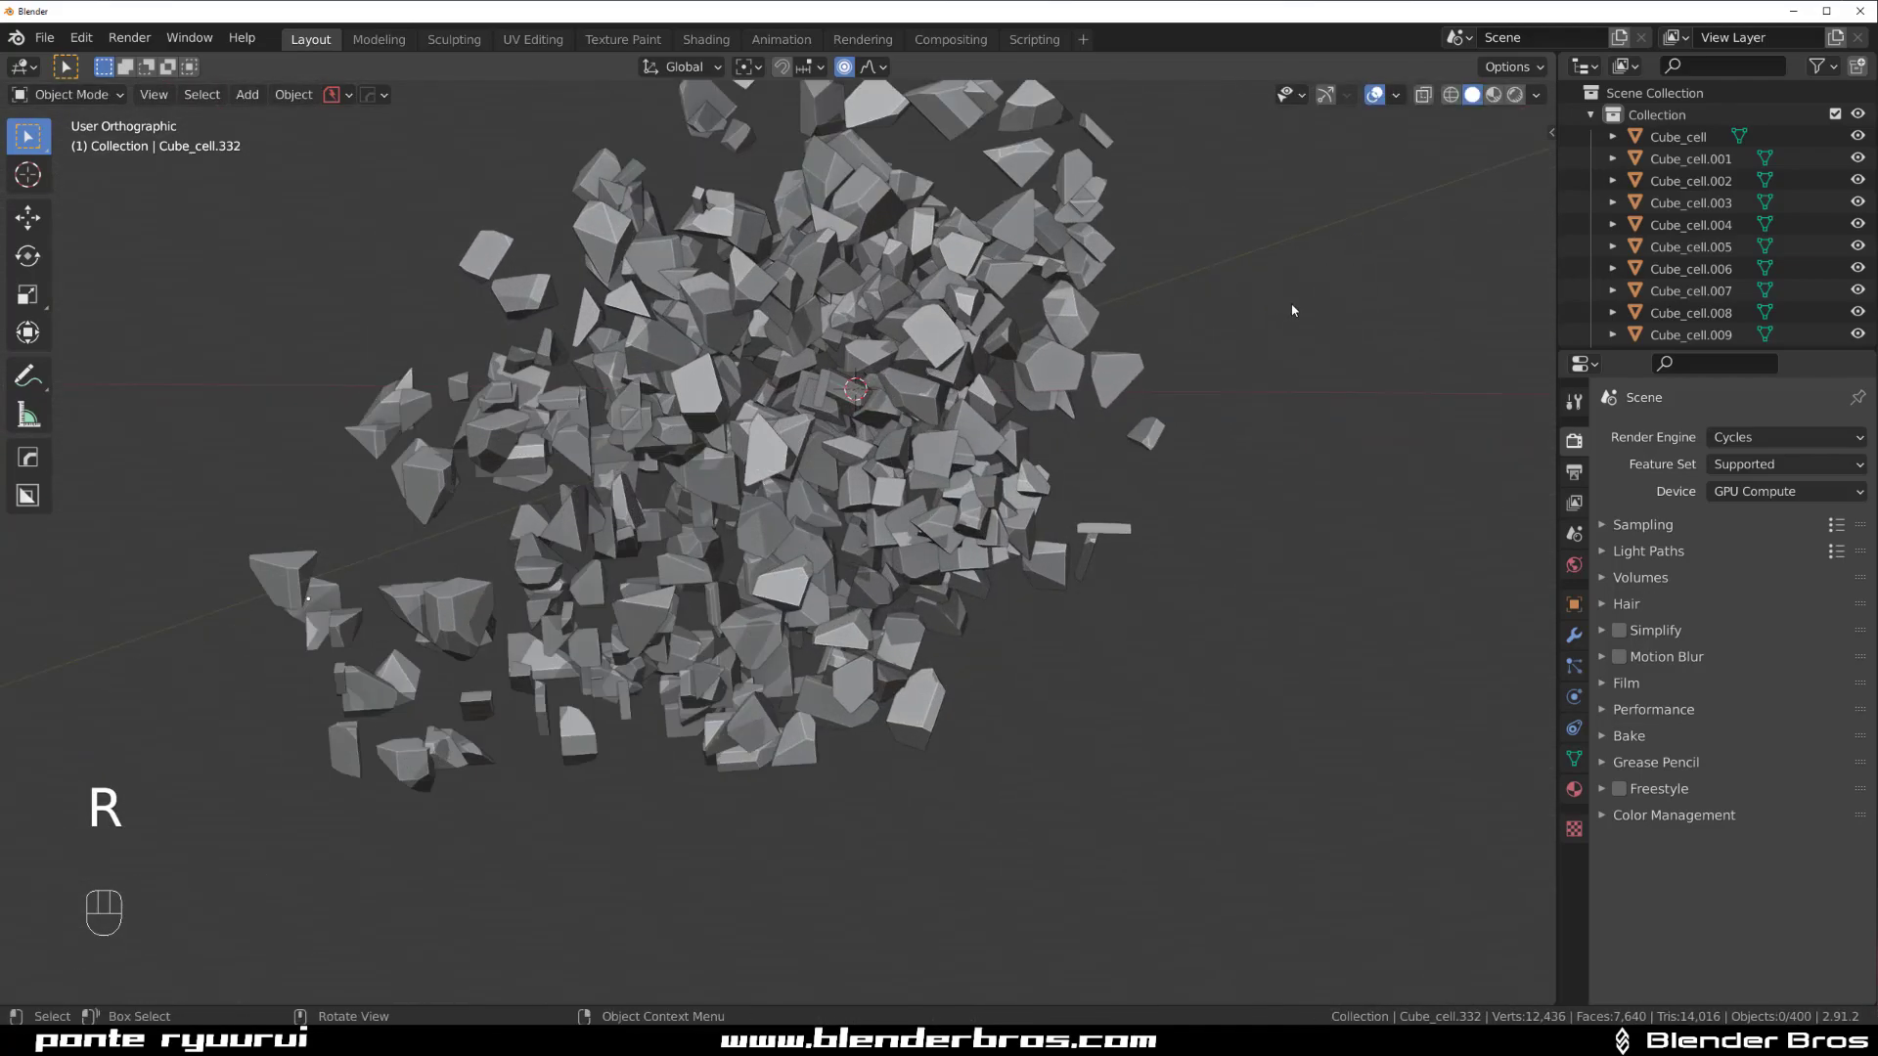
middle_click_drag(1060, 376, 867, 399)
scroll(662, 464, "down", 2)
scroll(751, 458, "up", 2)
middle_click_drag(663, 464, 978, 481, "shift")
scroll(978, 481, "up", 1)
scroll(978, 480, "down", 4)
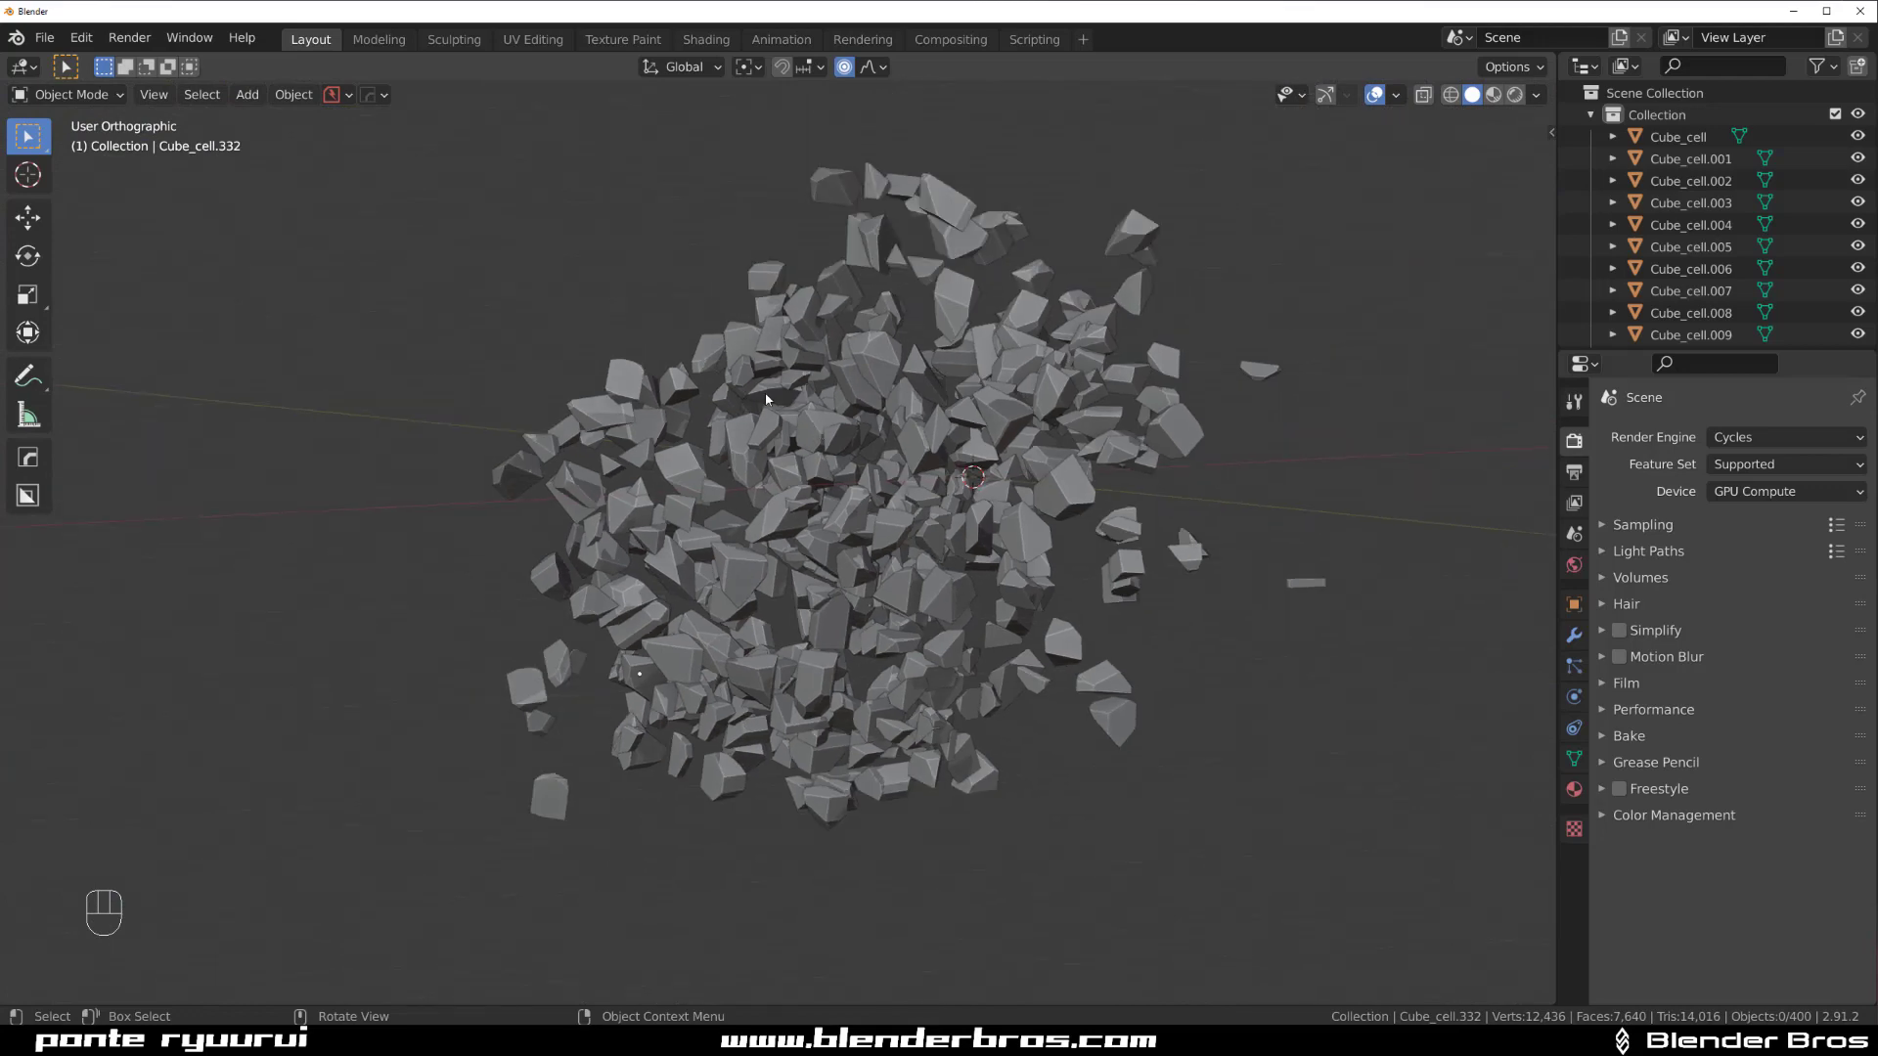
key("shift+a")
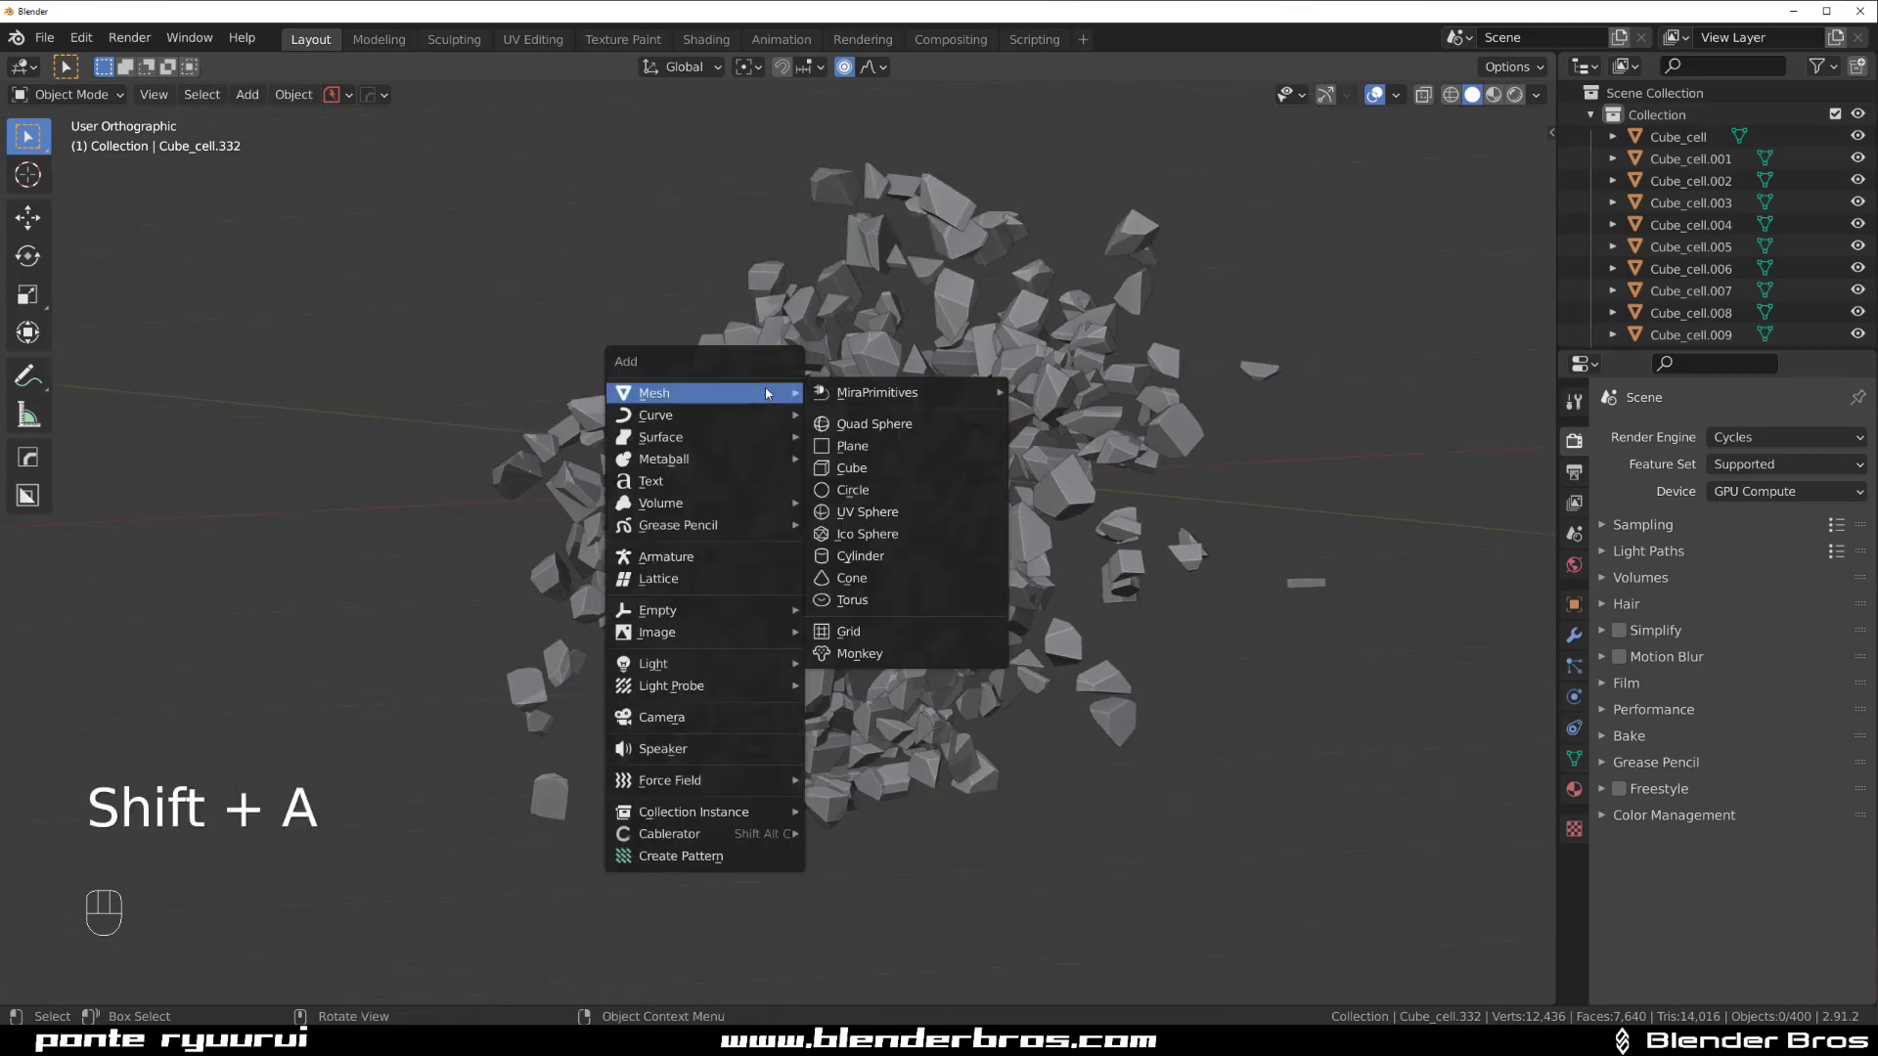
mouse_move(756, 664)
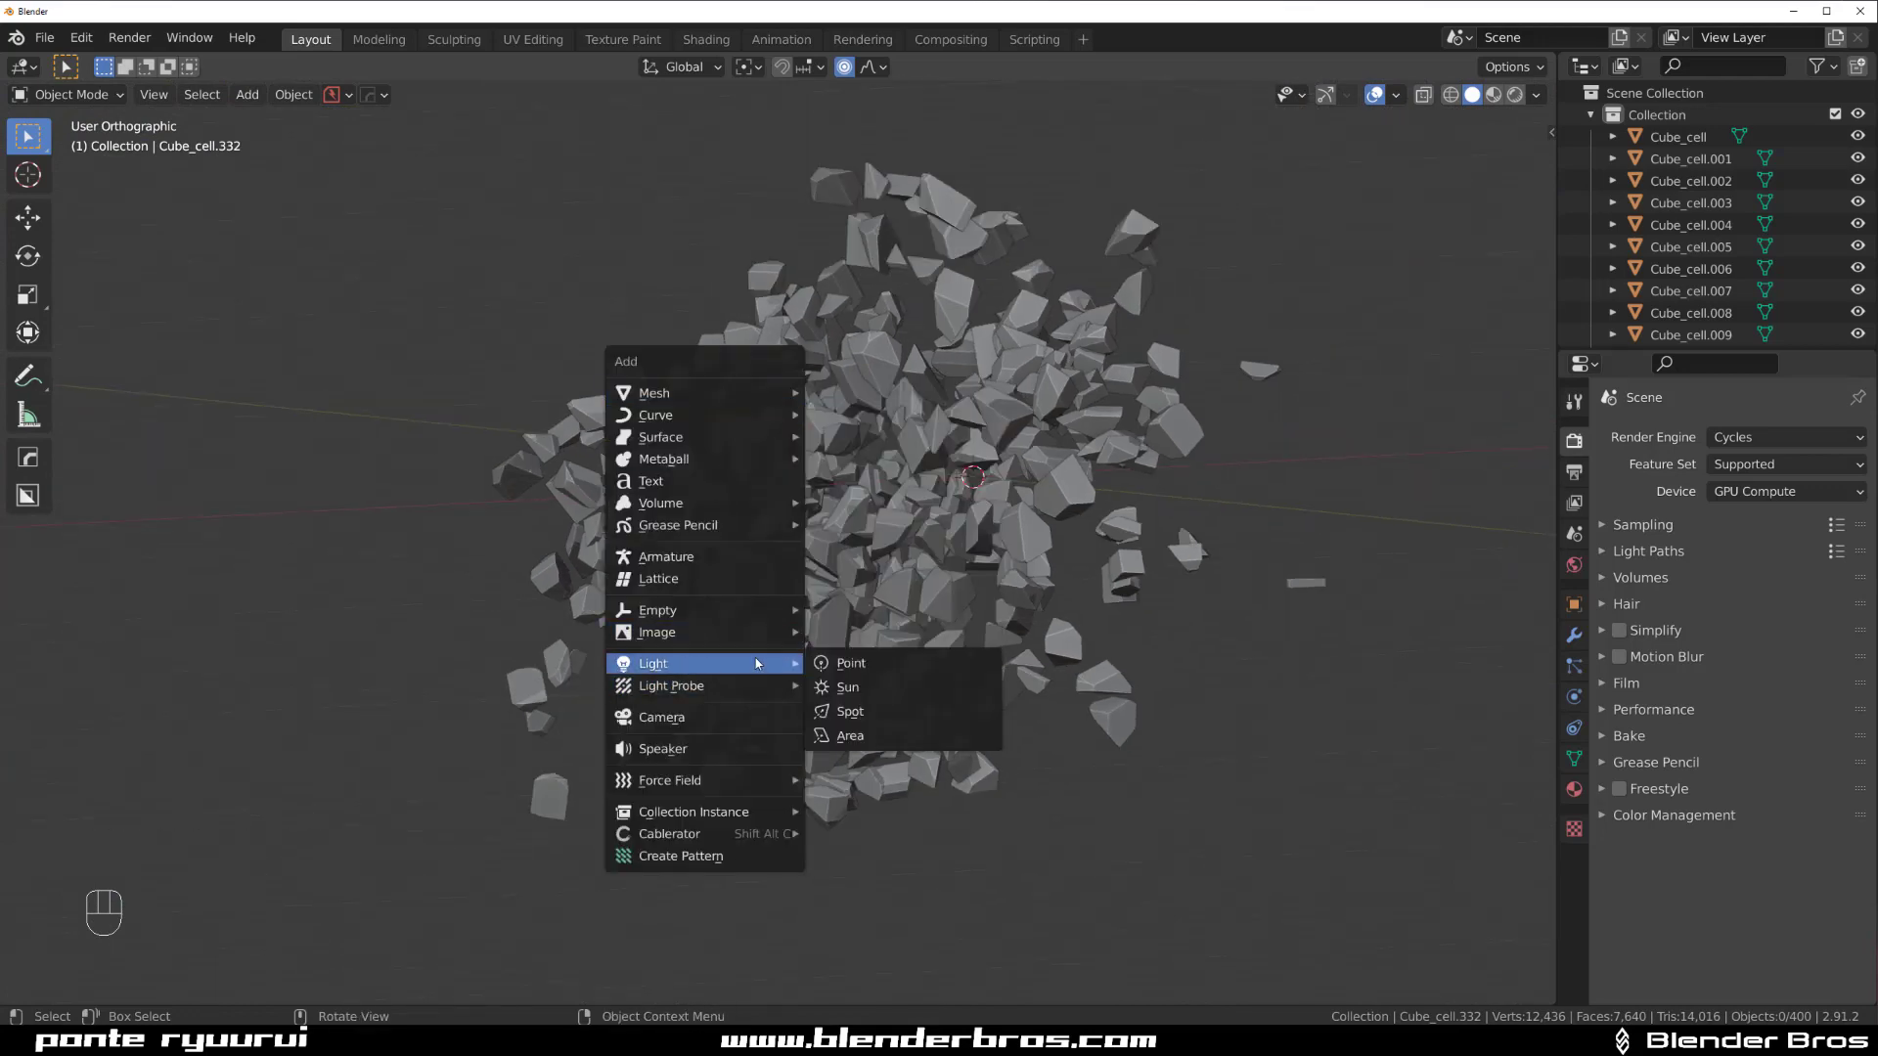
left_click(847, 688)
key("x")
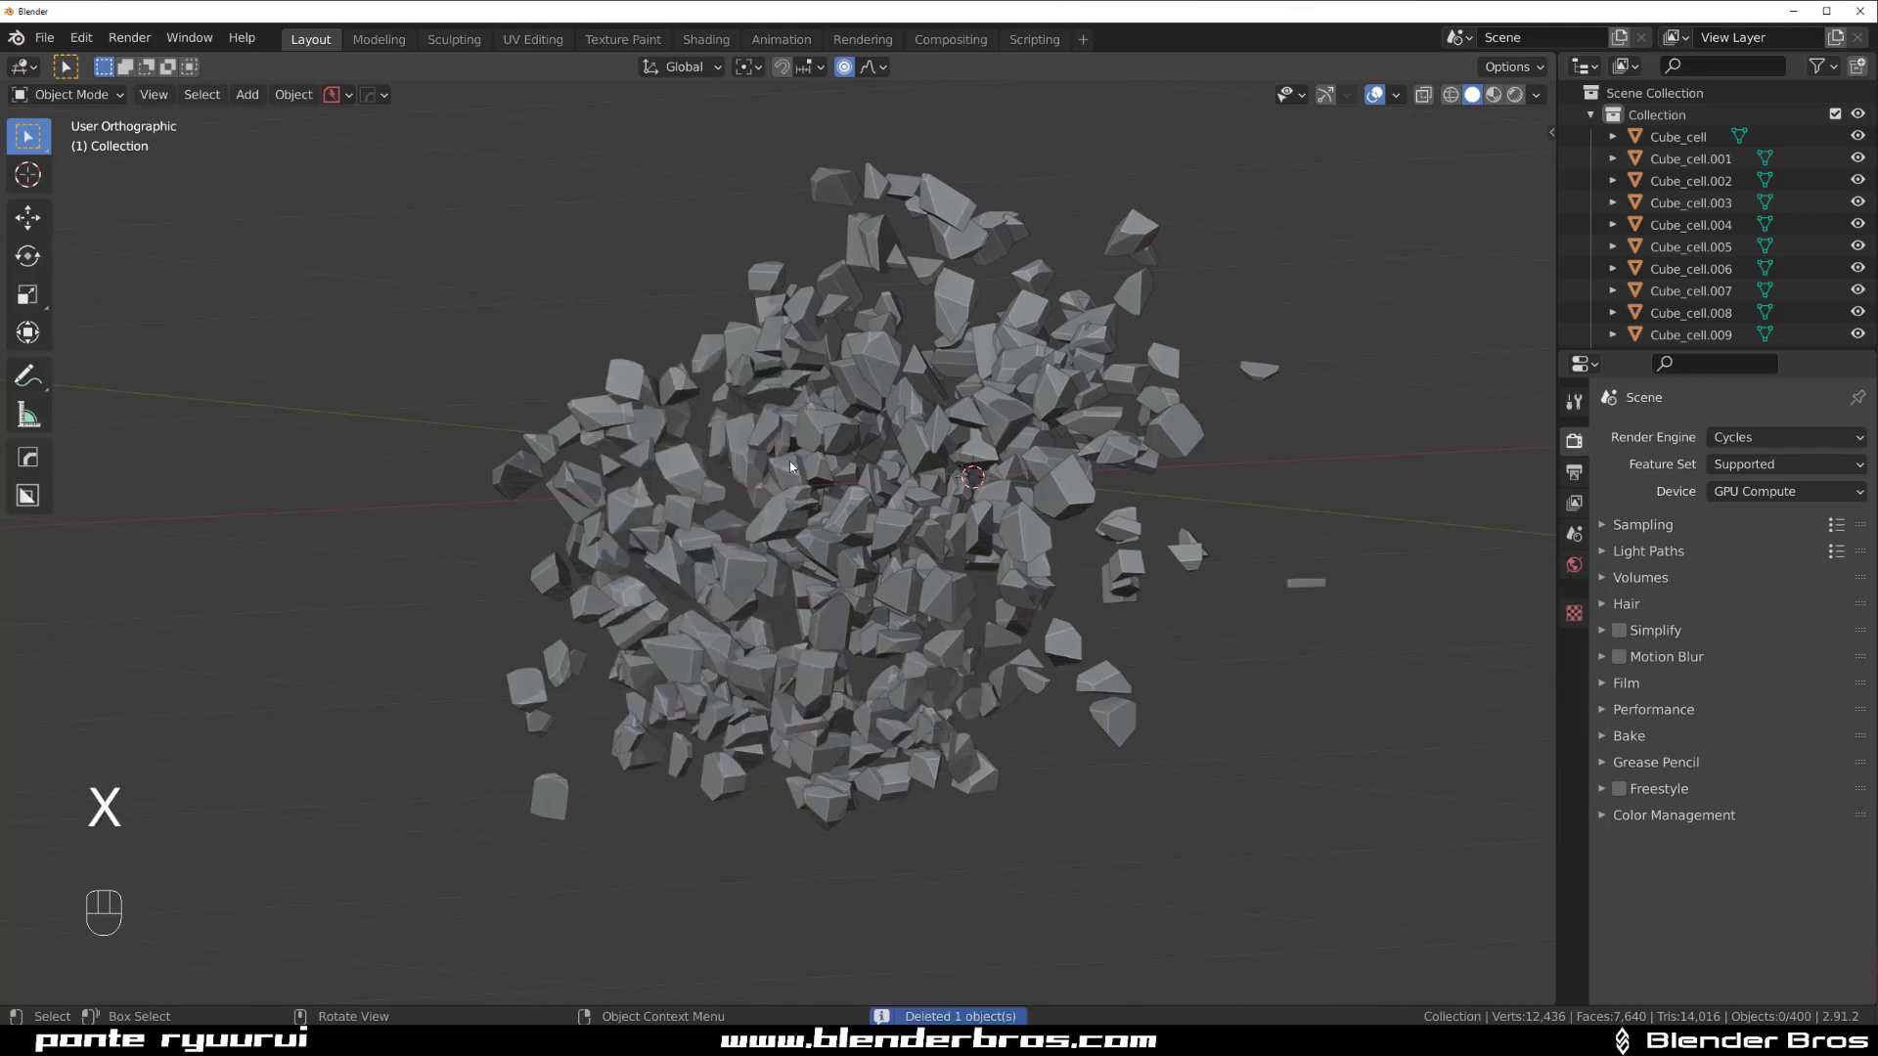
- Add a point light and place it above and to the left of the debris field
key("shift+a")
left_click(892, 466)
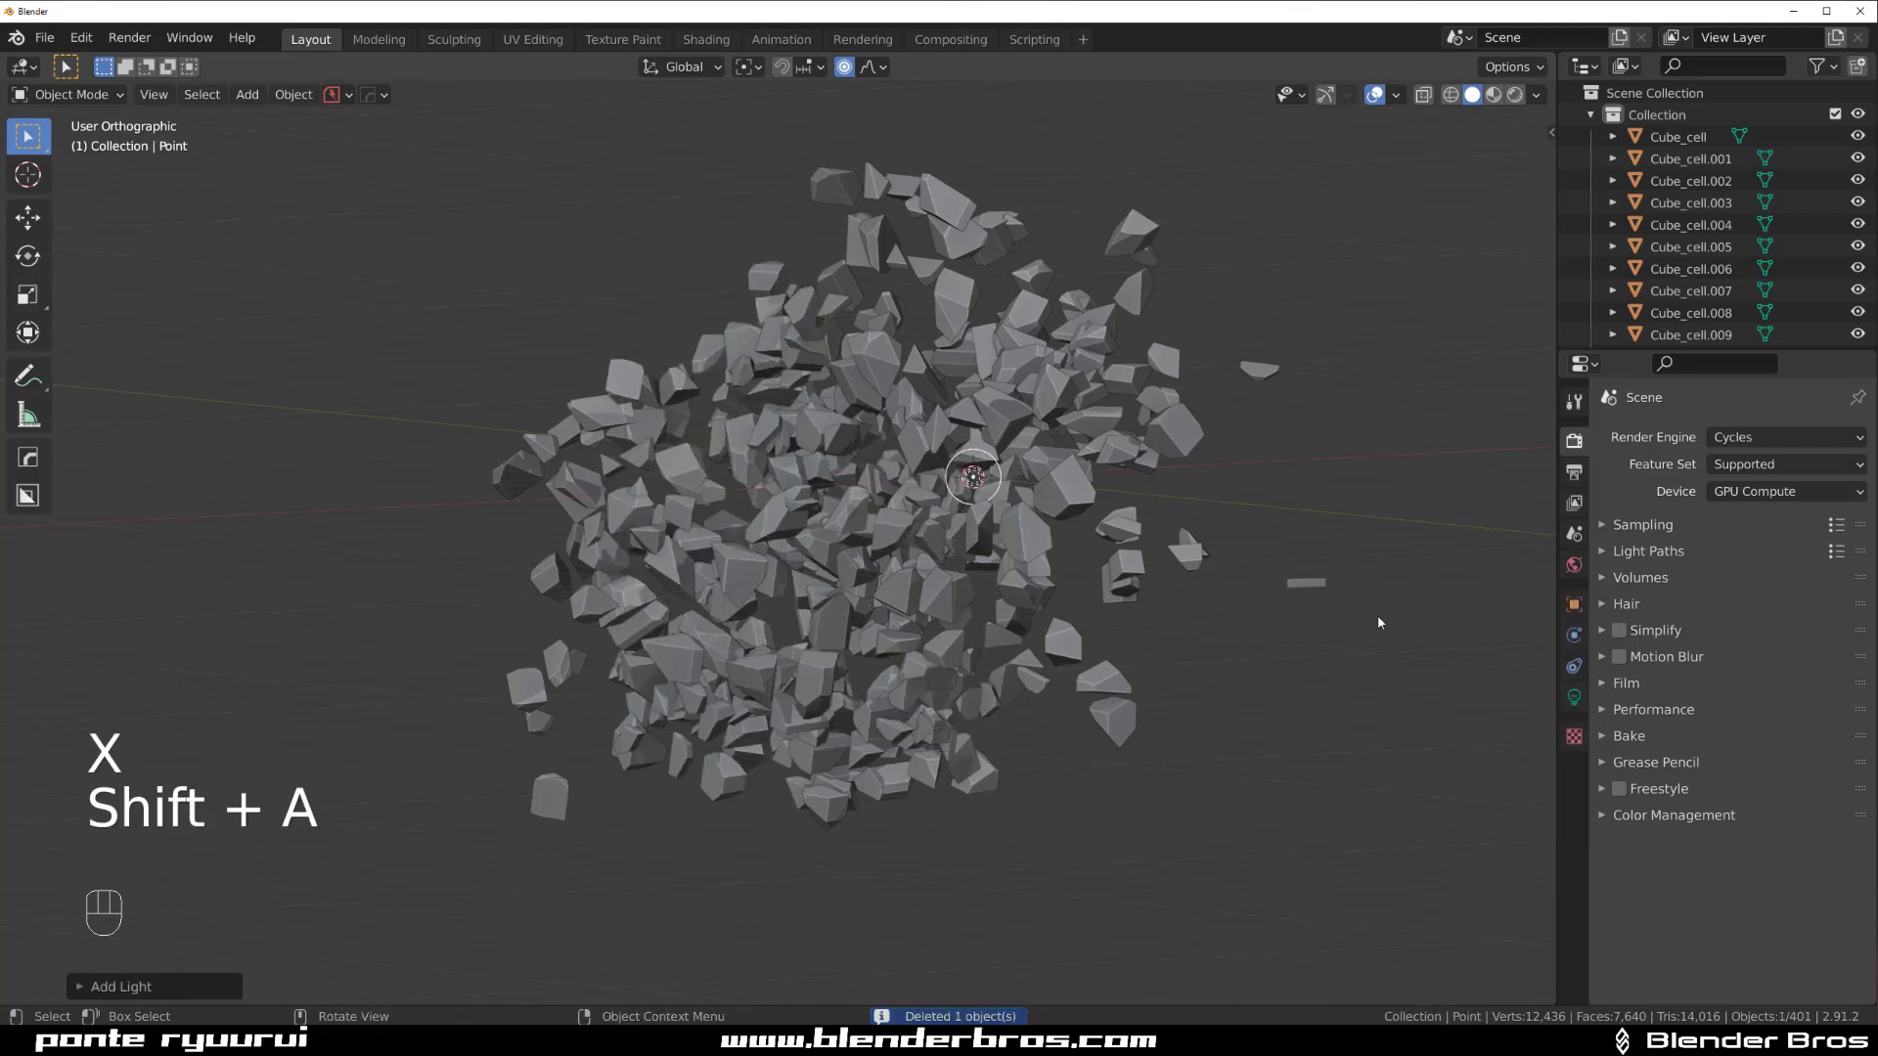
key("g")
left_click(391, 237)
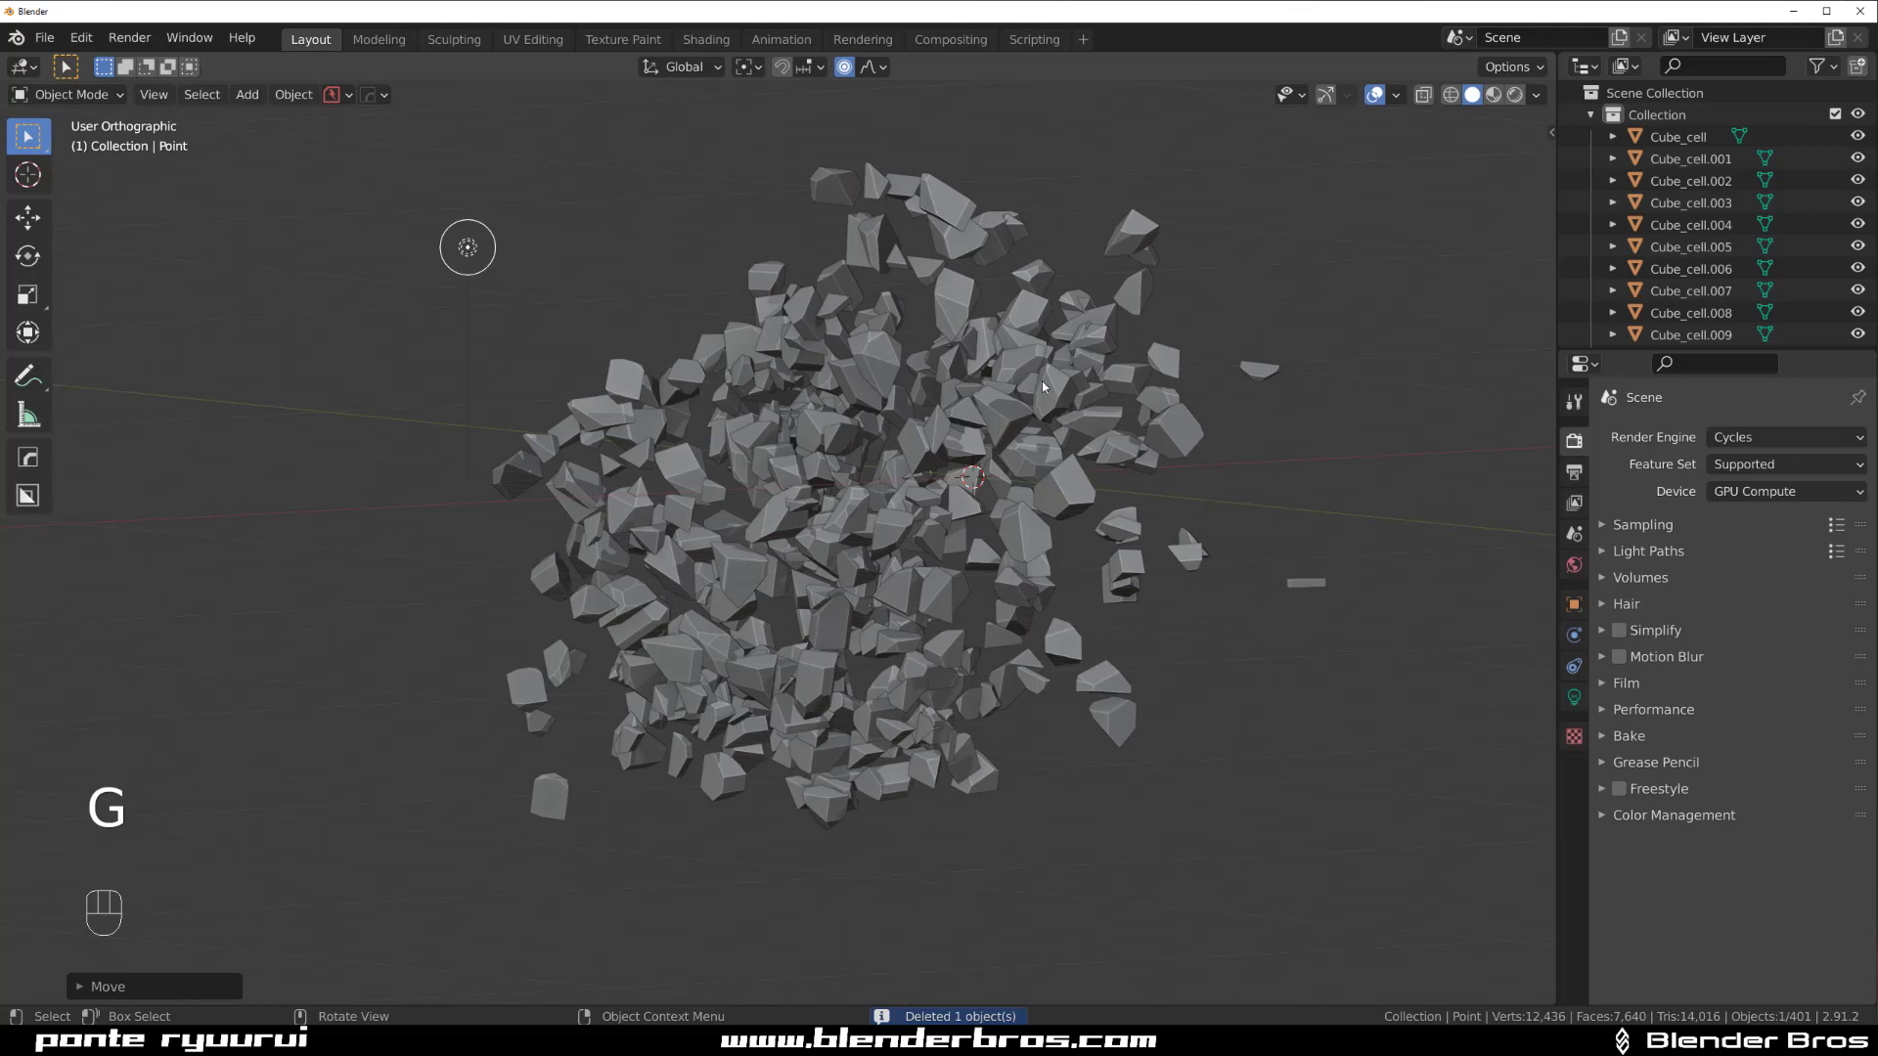
- Set the point light's power to 200000 W and preview the debris field in rendered shading
left_click(1574, 698)
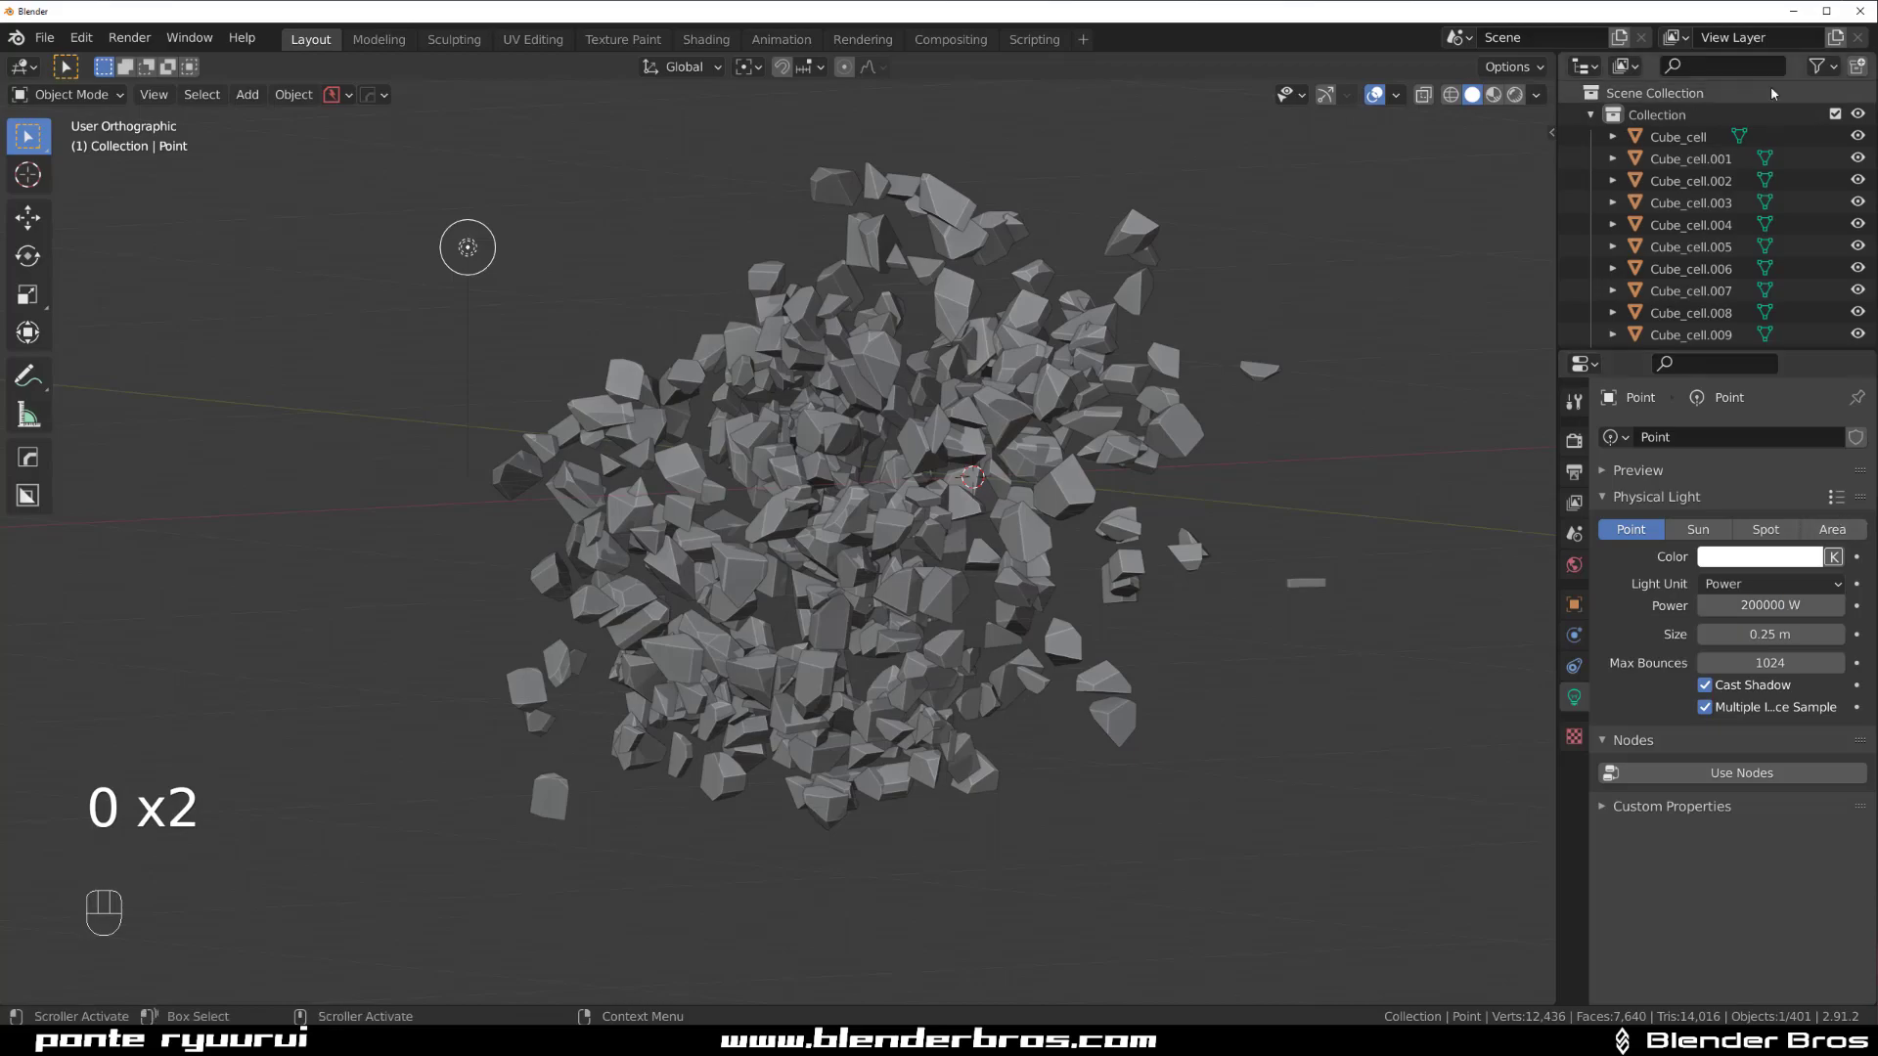
left_click(1514, 94)
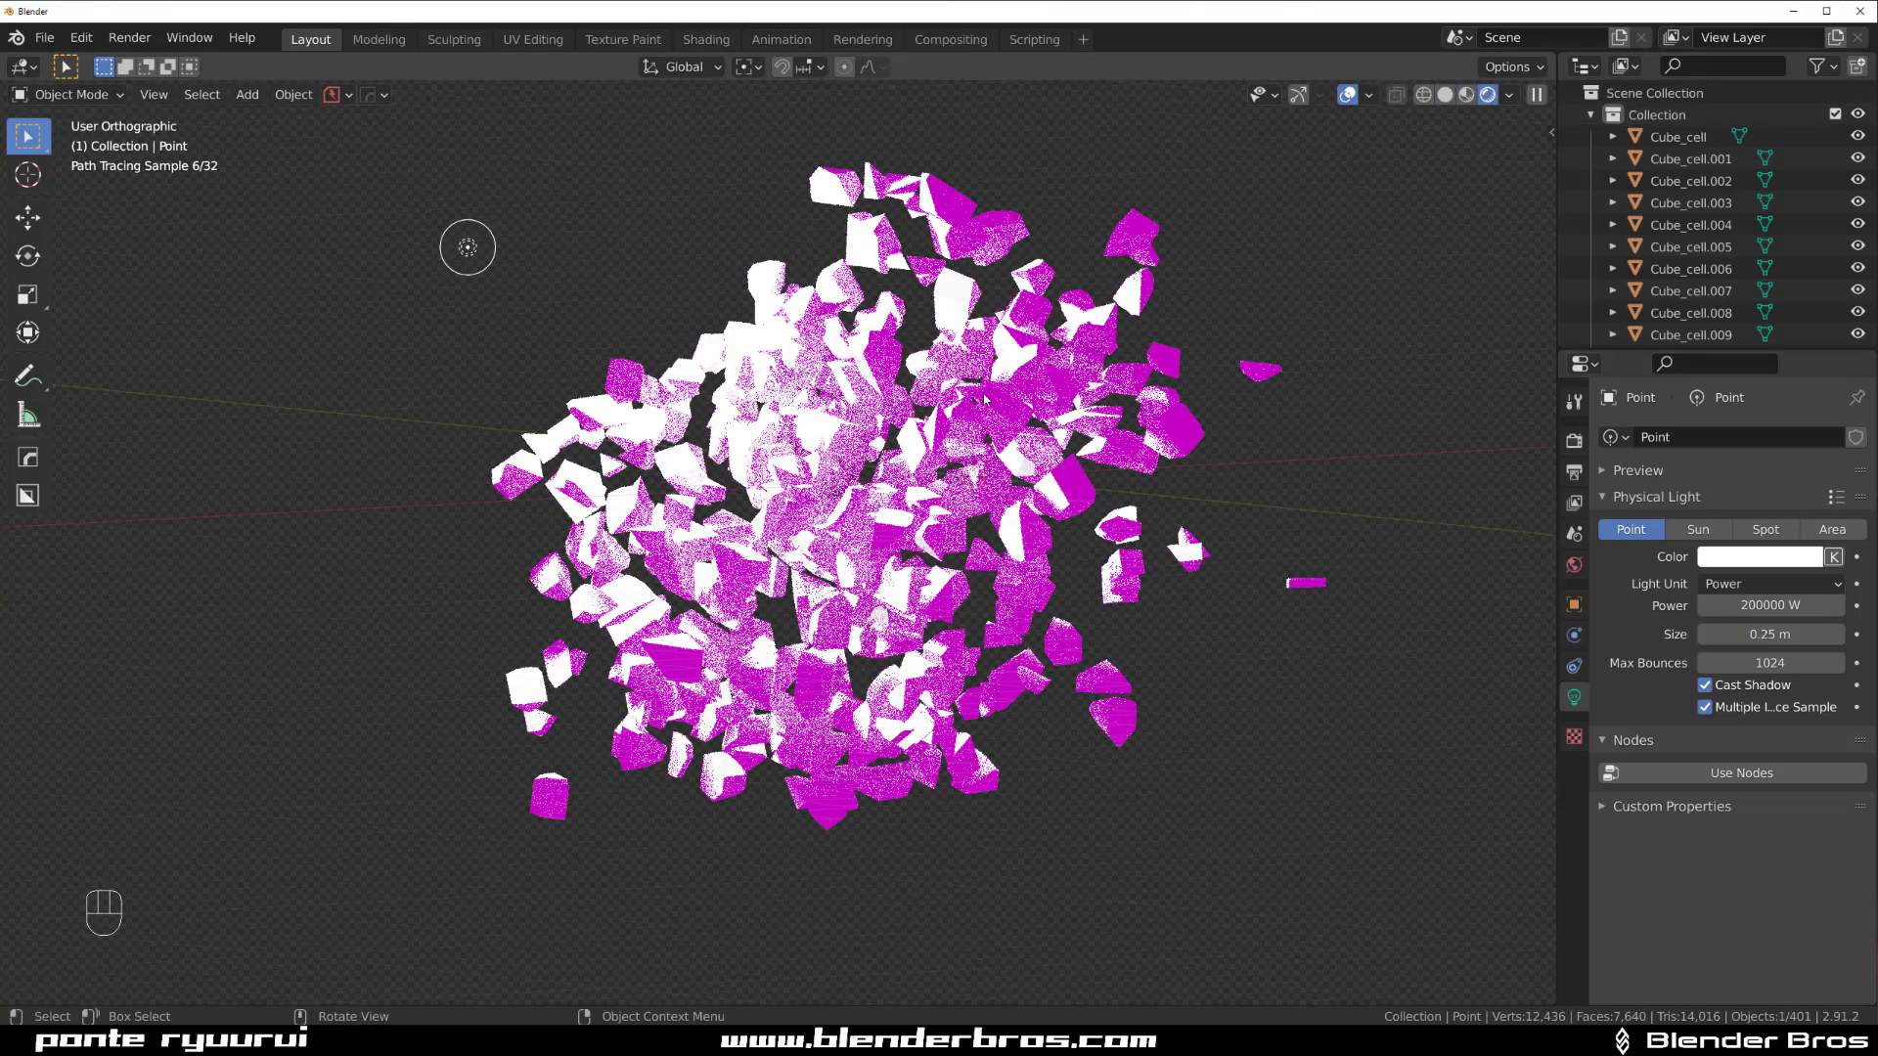
middle_click_drag(1082, 449, 939, 518)
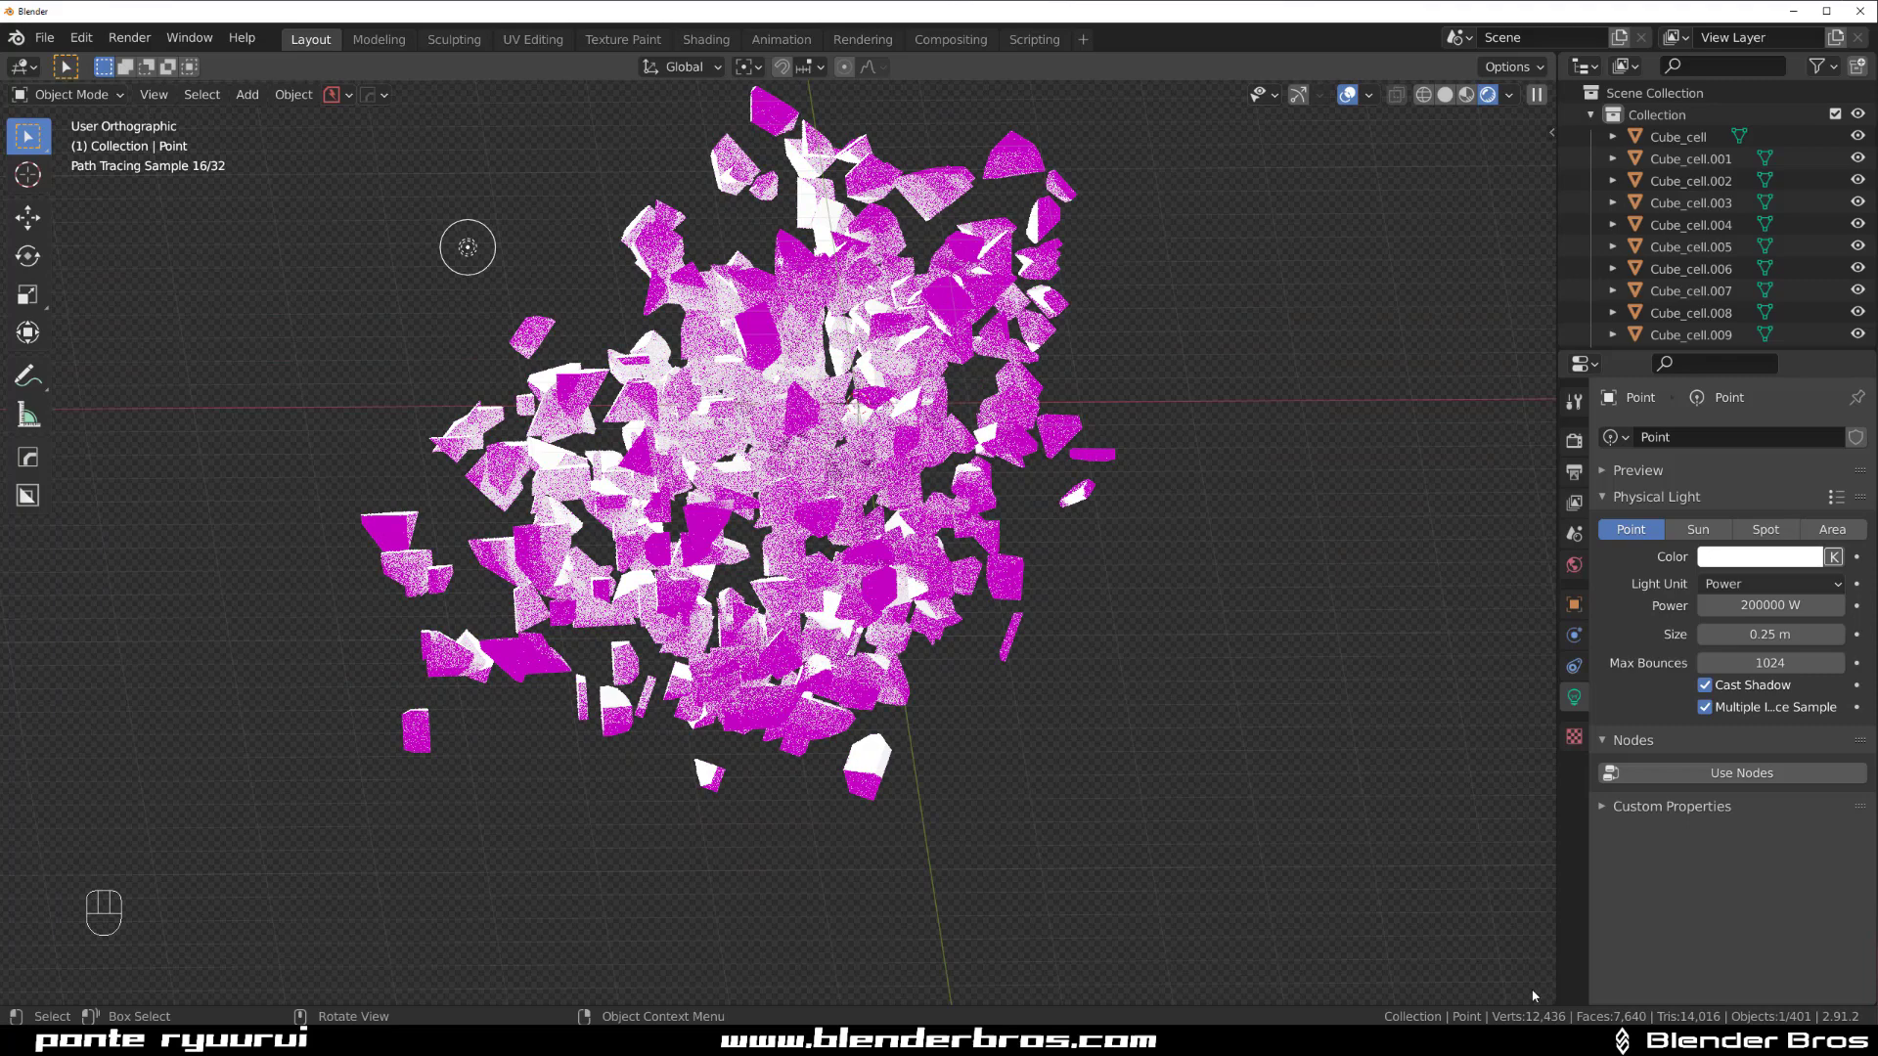
- Split the viewport horizontally and turn the lower area into a Shader Editor showing the World nodes
mouse_move(1550, 1000)
left_mouse_down()
mouse_move(1550, 709)
mouse_move(1550, 732)
left_mouse_up()
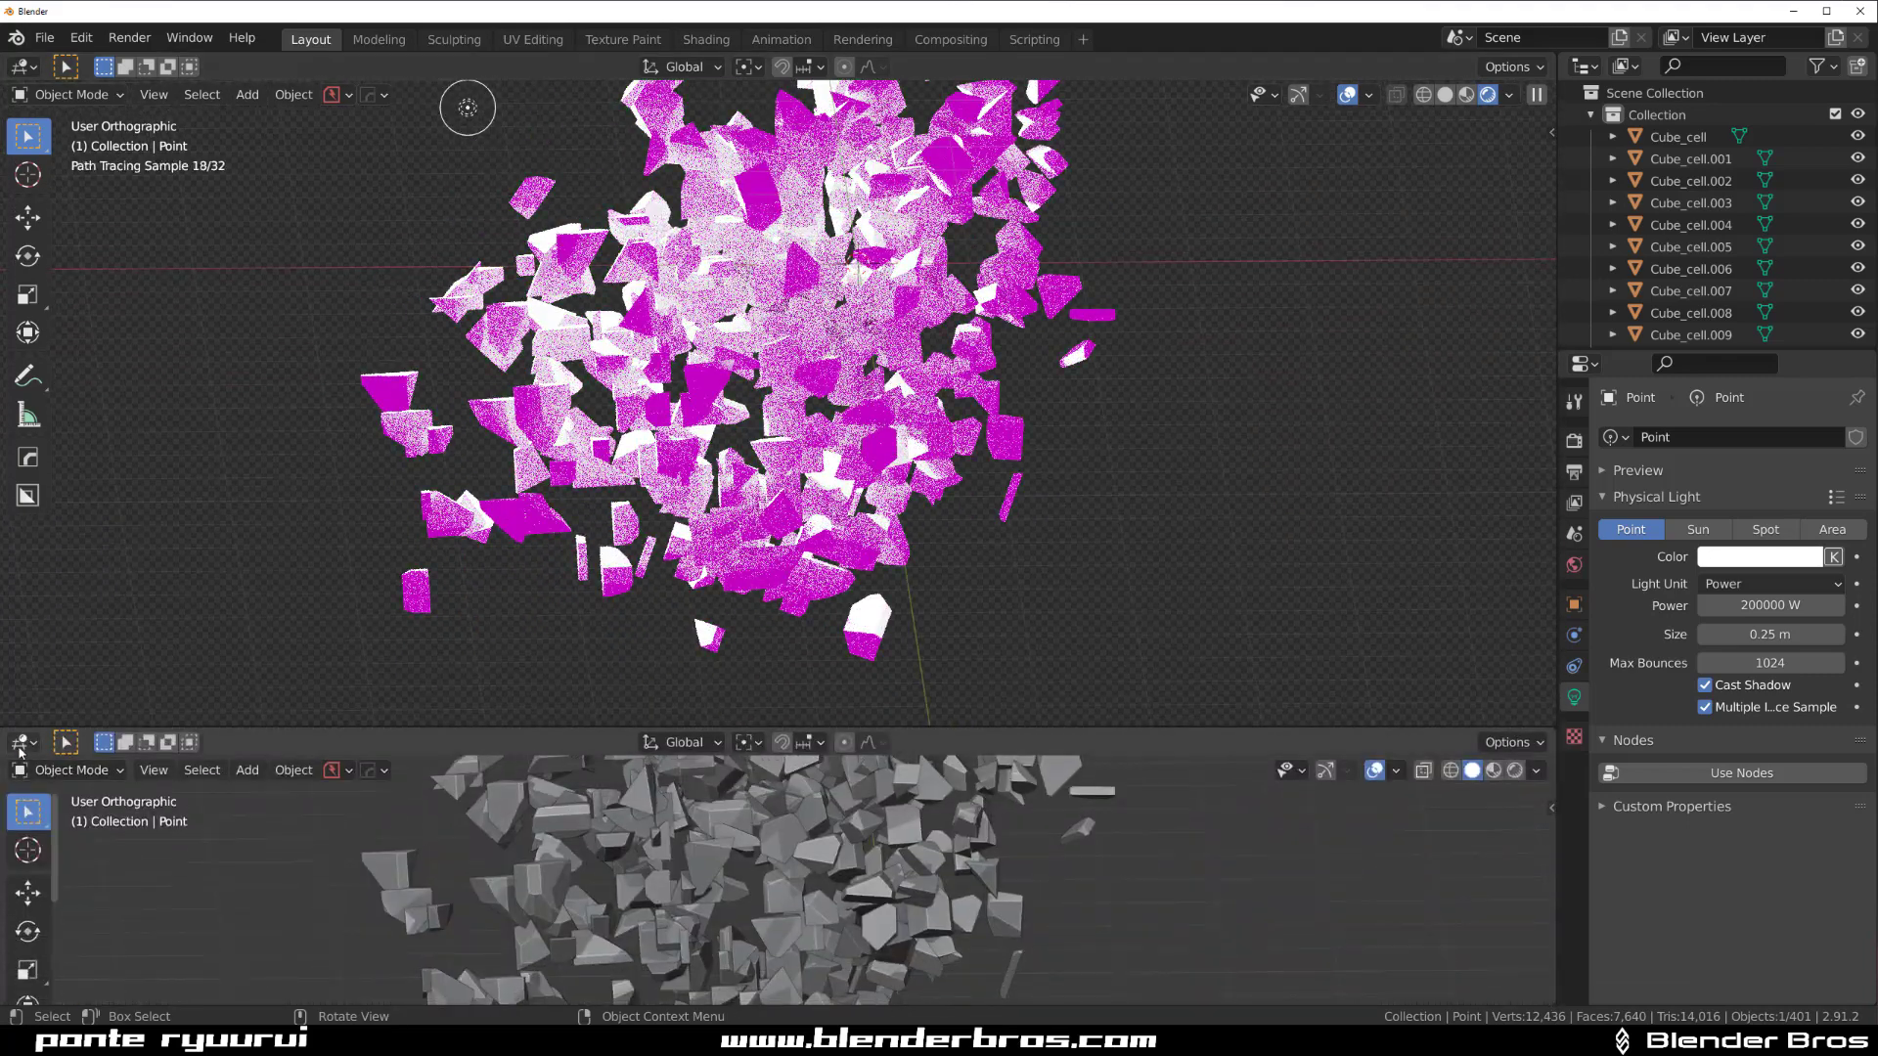
left_click(24, 742)
left_click(78, 925)
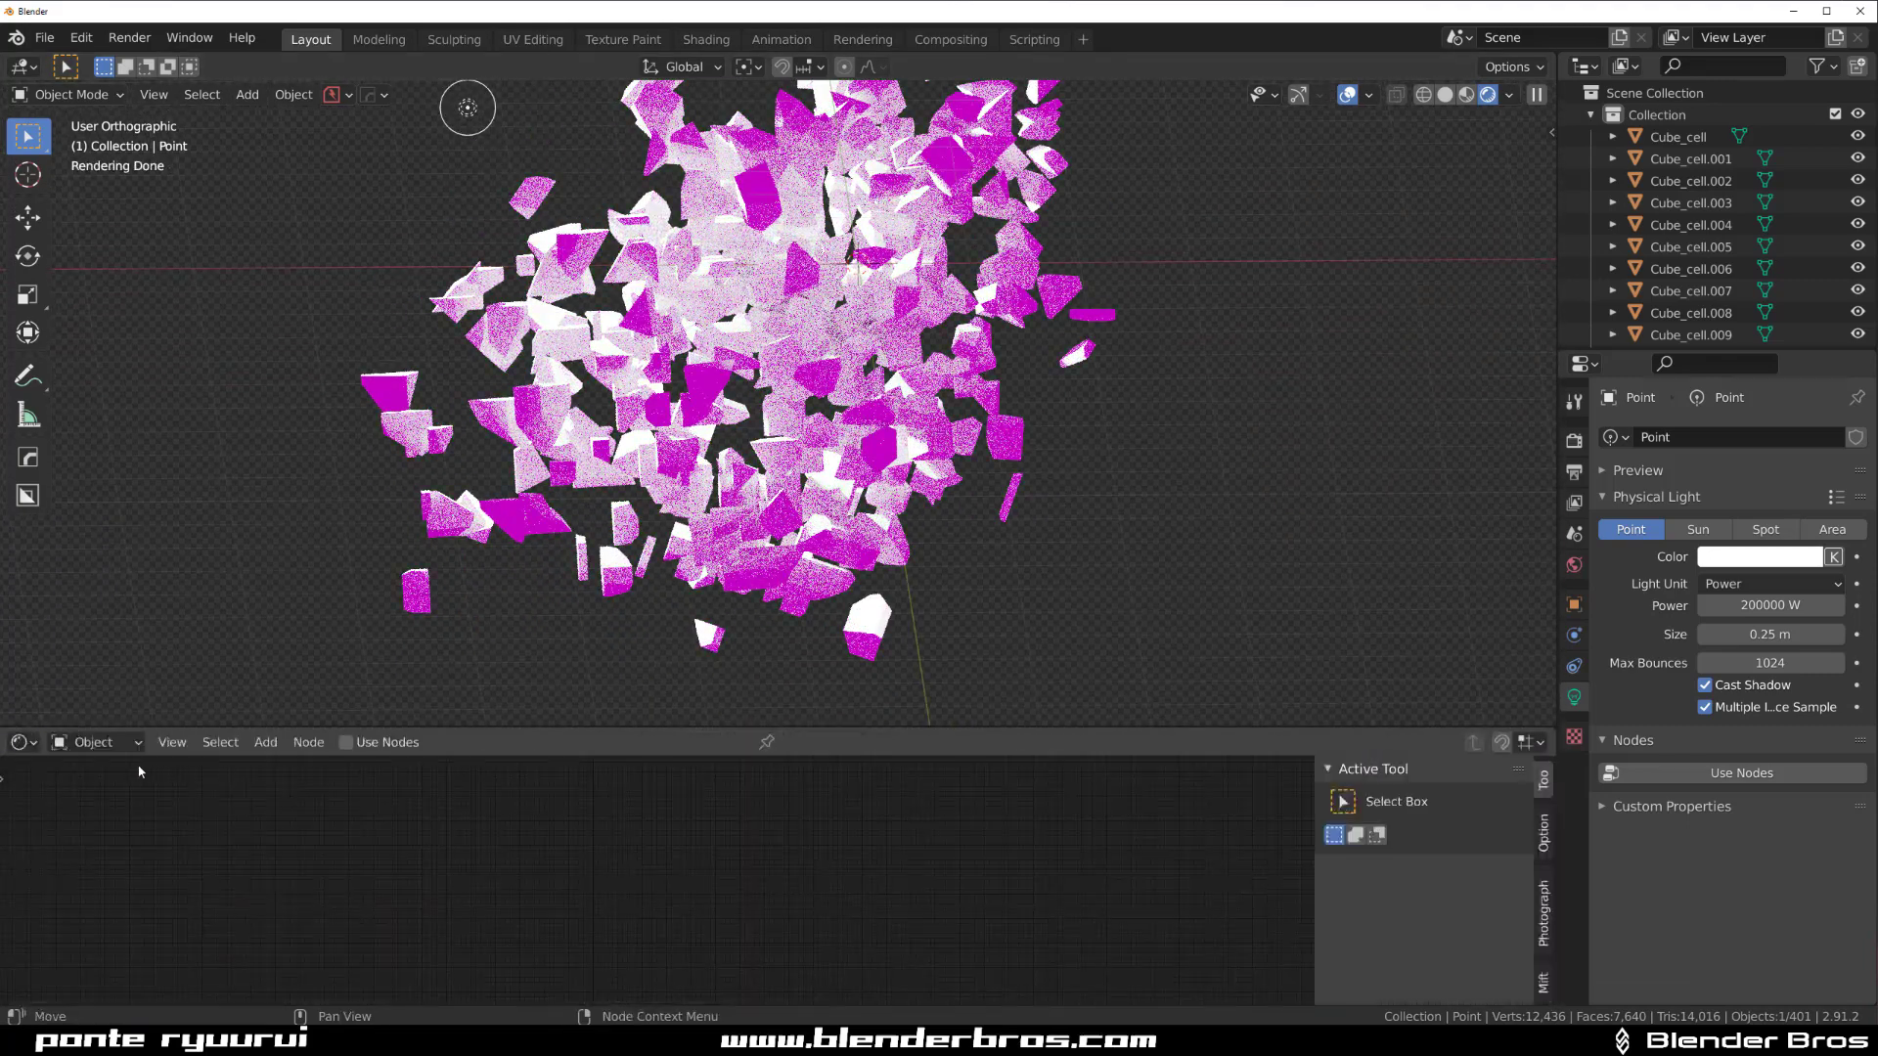
left_click(95, 792)
scroll(425, 766, "up", 4)
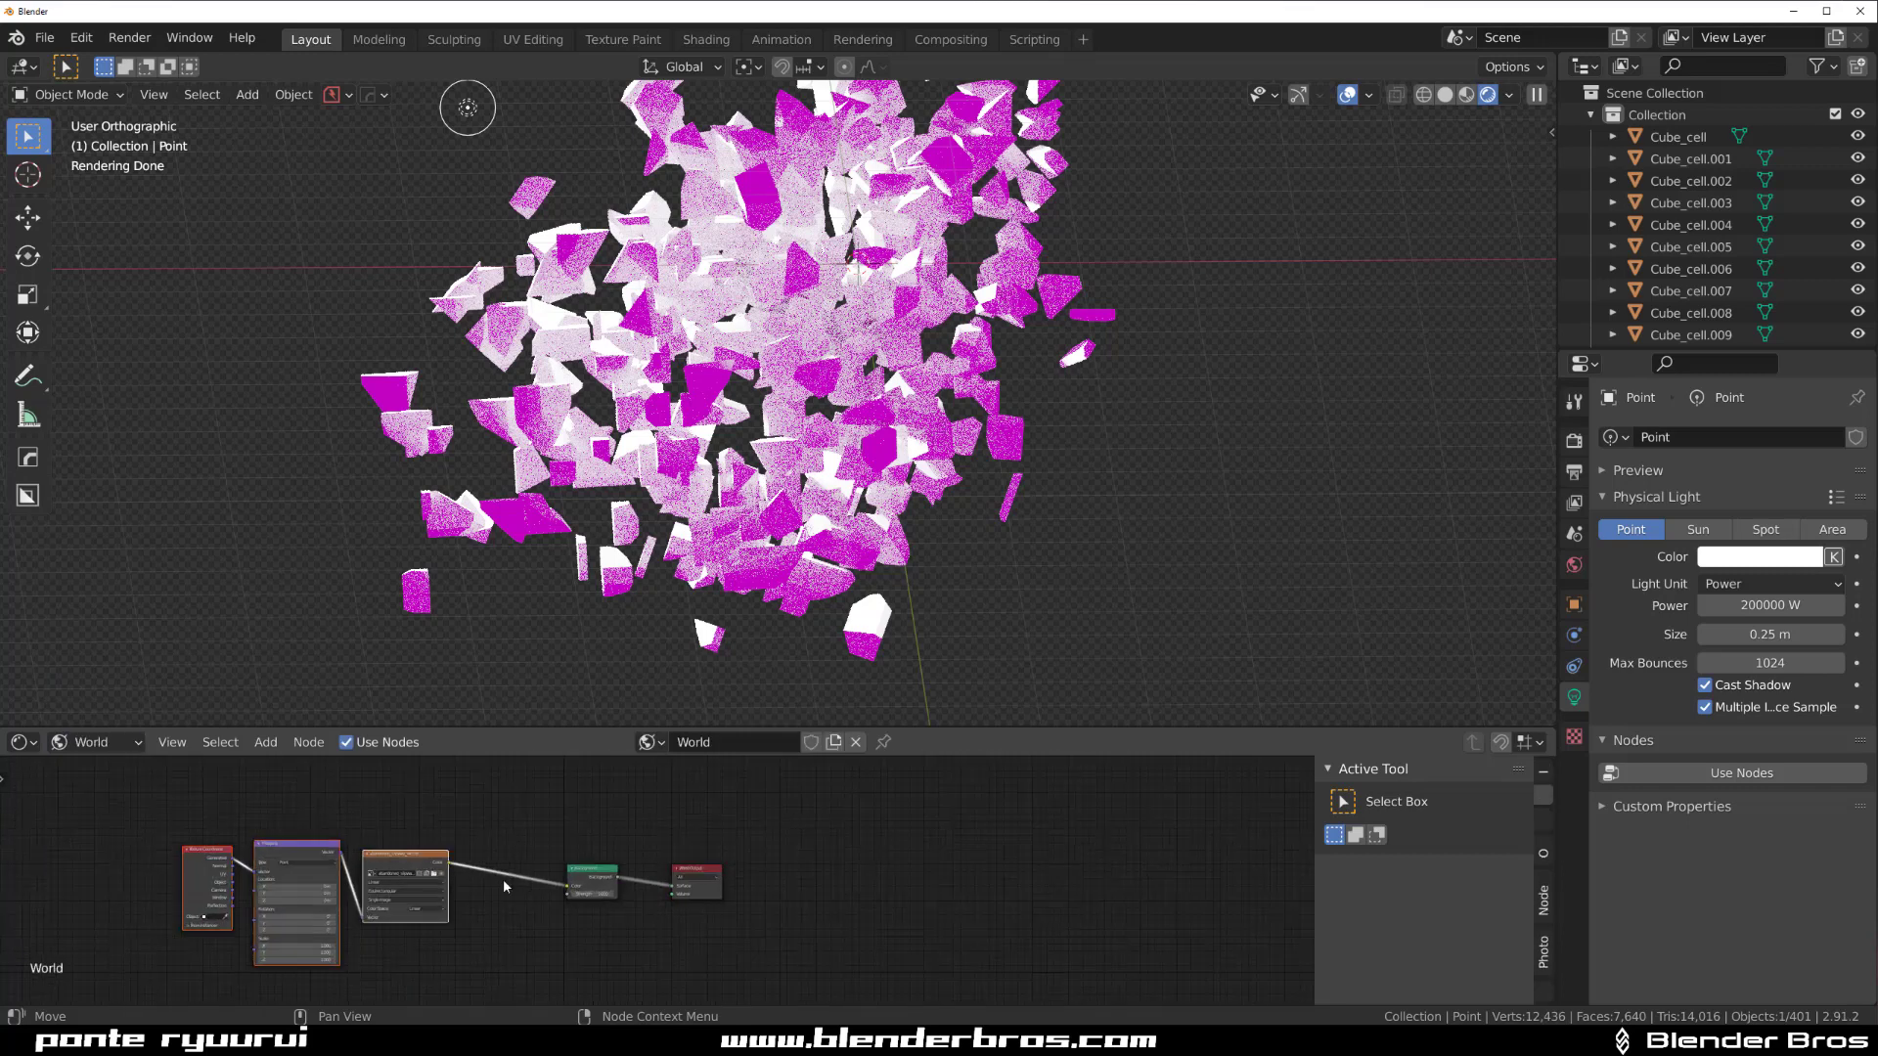
- Load abandoned_slipway_4k.hdr from the HDRi folder into the environment texture and set the Background strength to 0.1
middle_click_drag(424, 766, 651, 668)
scroll(636, 888, "up", 7)
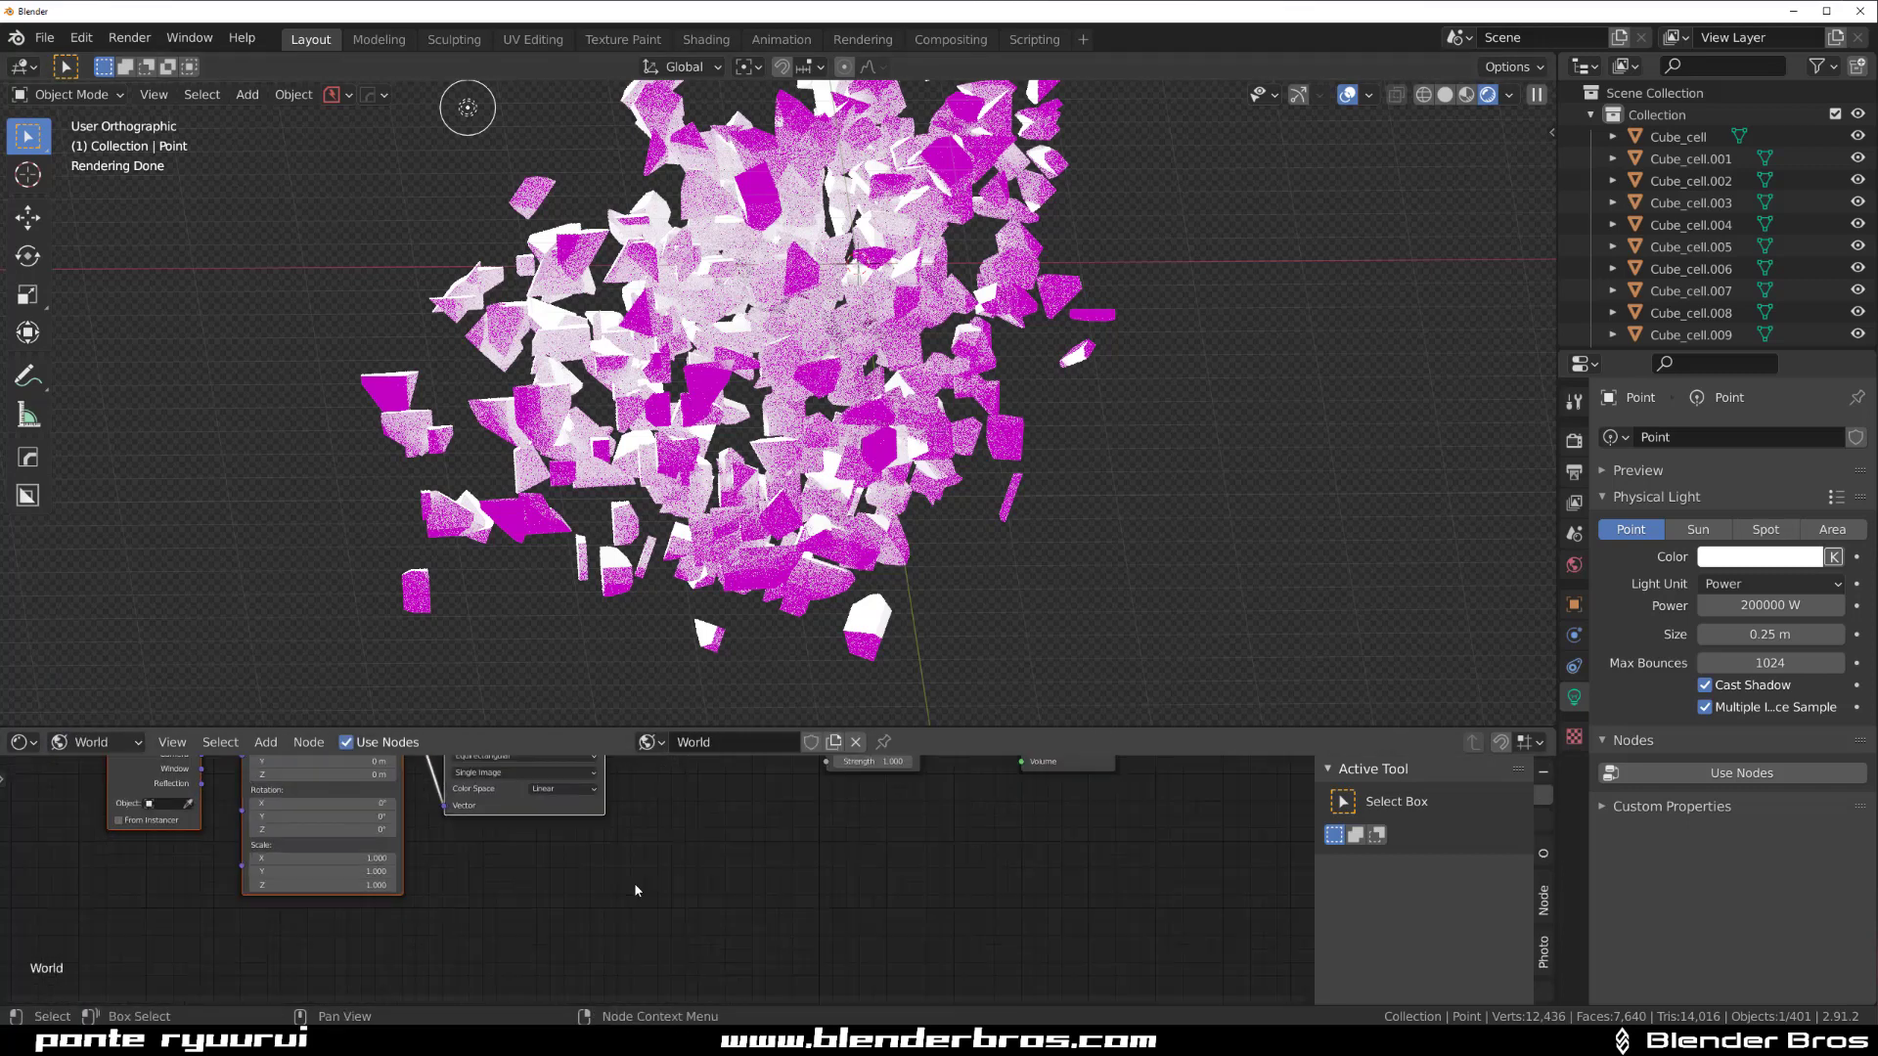
middle_click_drag(637, 888, 651, 1034)
left_click(596, 840)
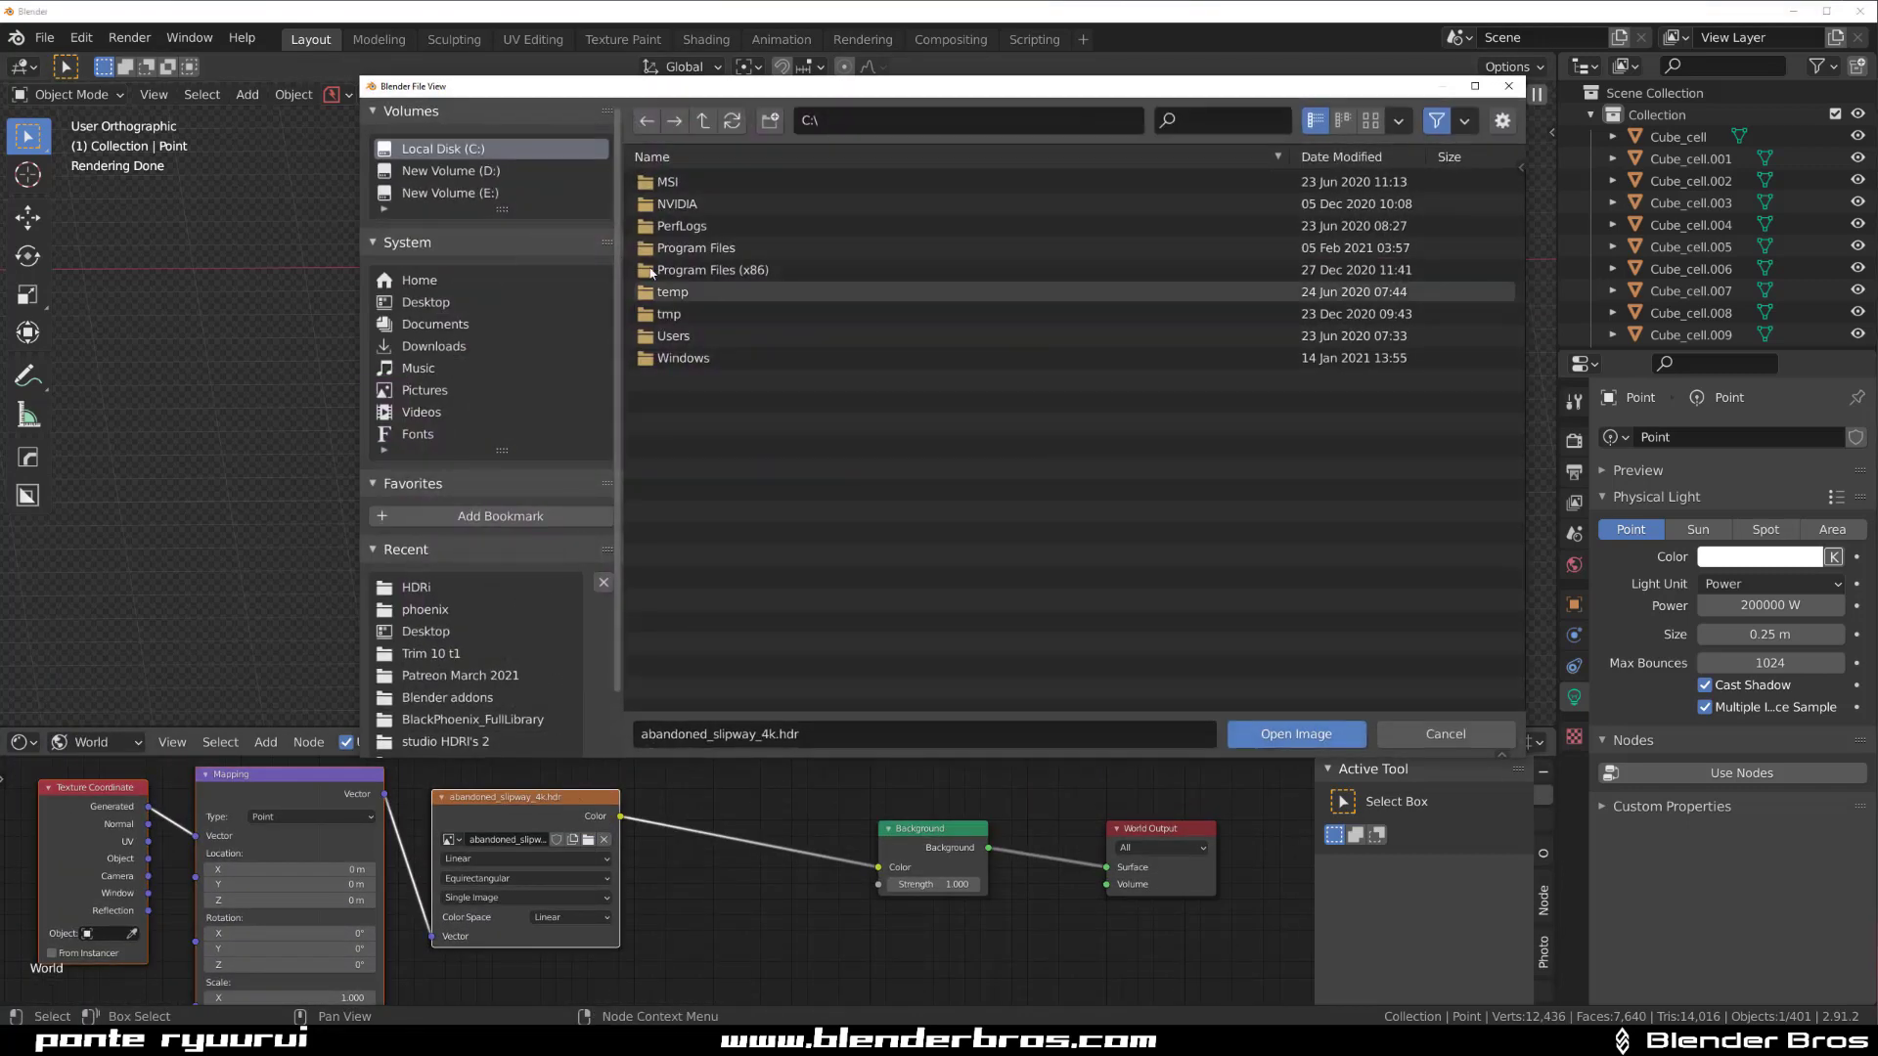
left_click(437, 608)
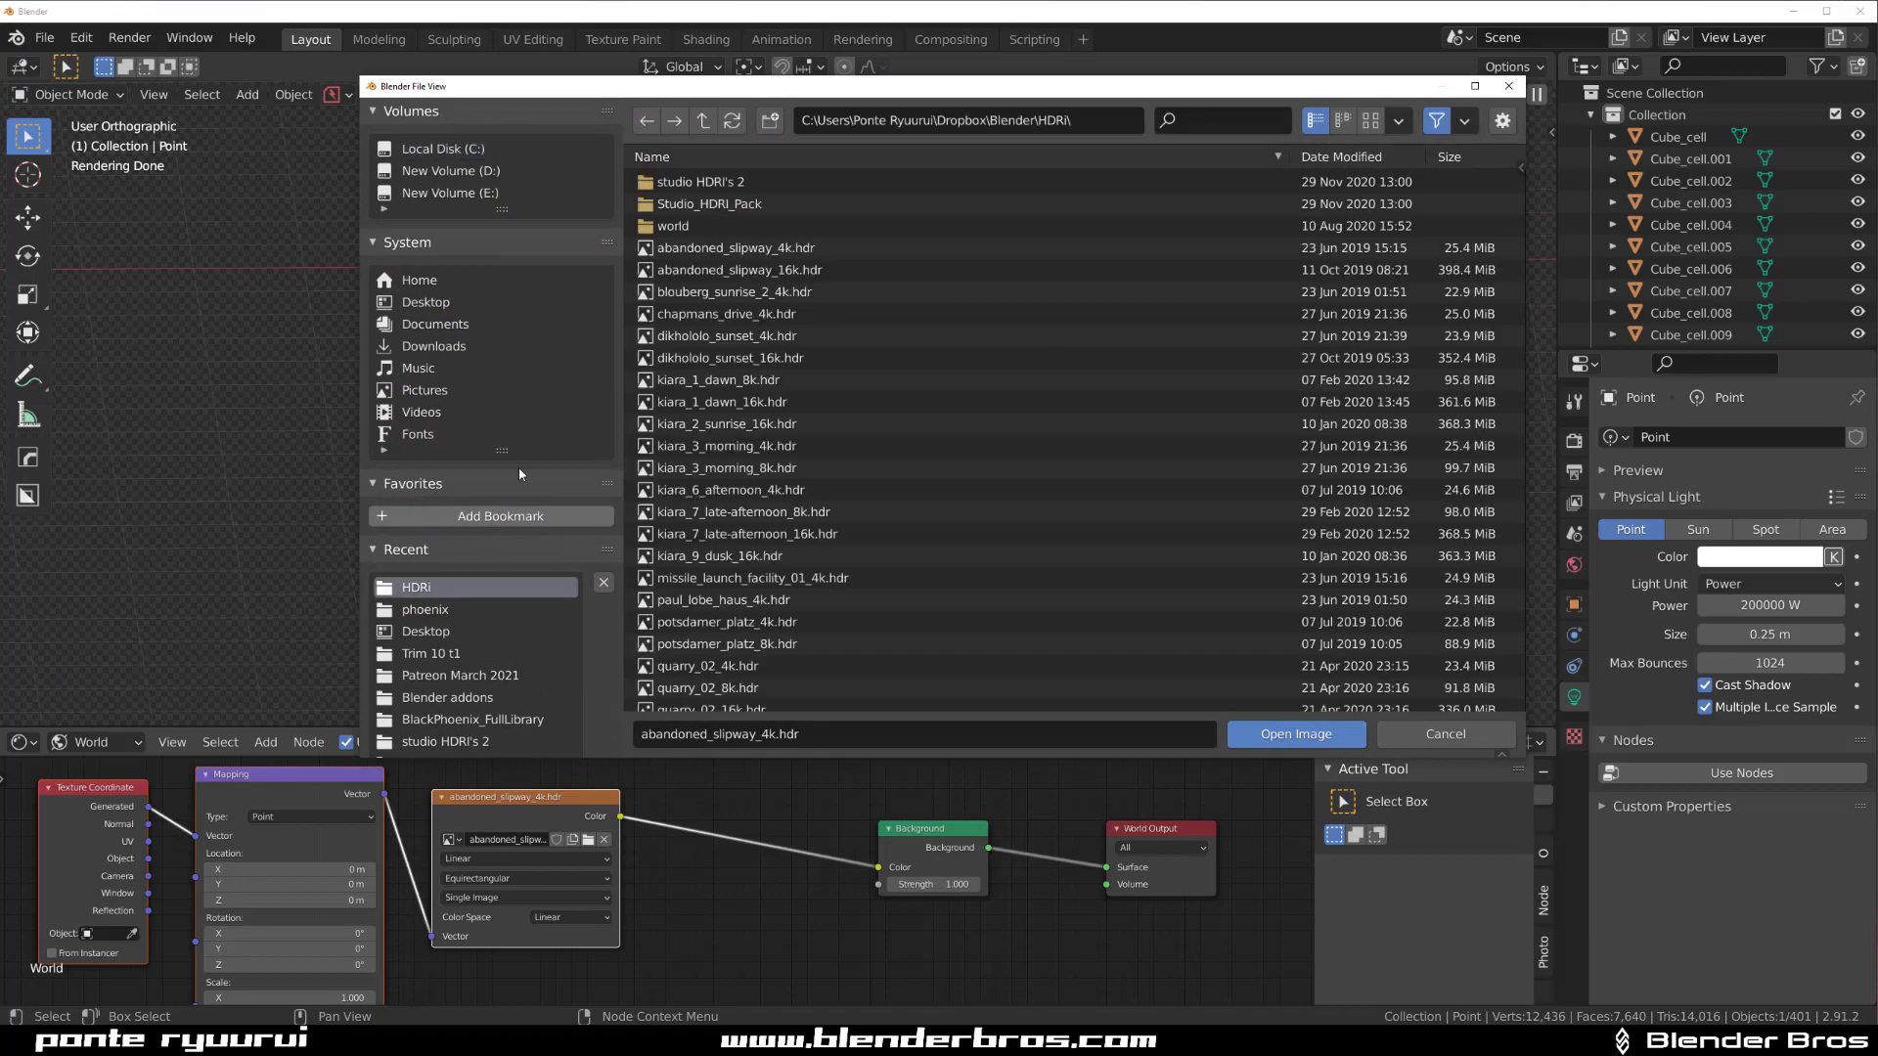
double_click(690, 247)
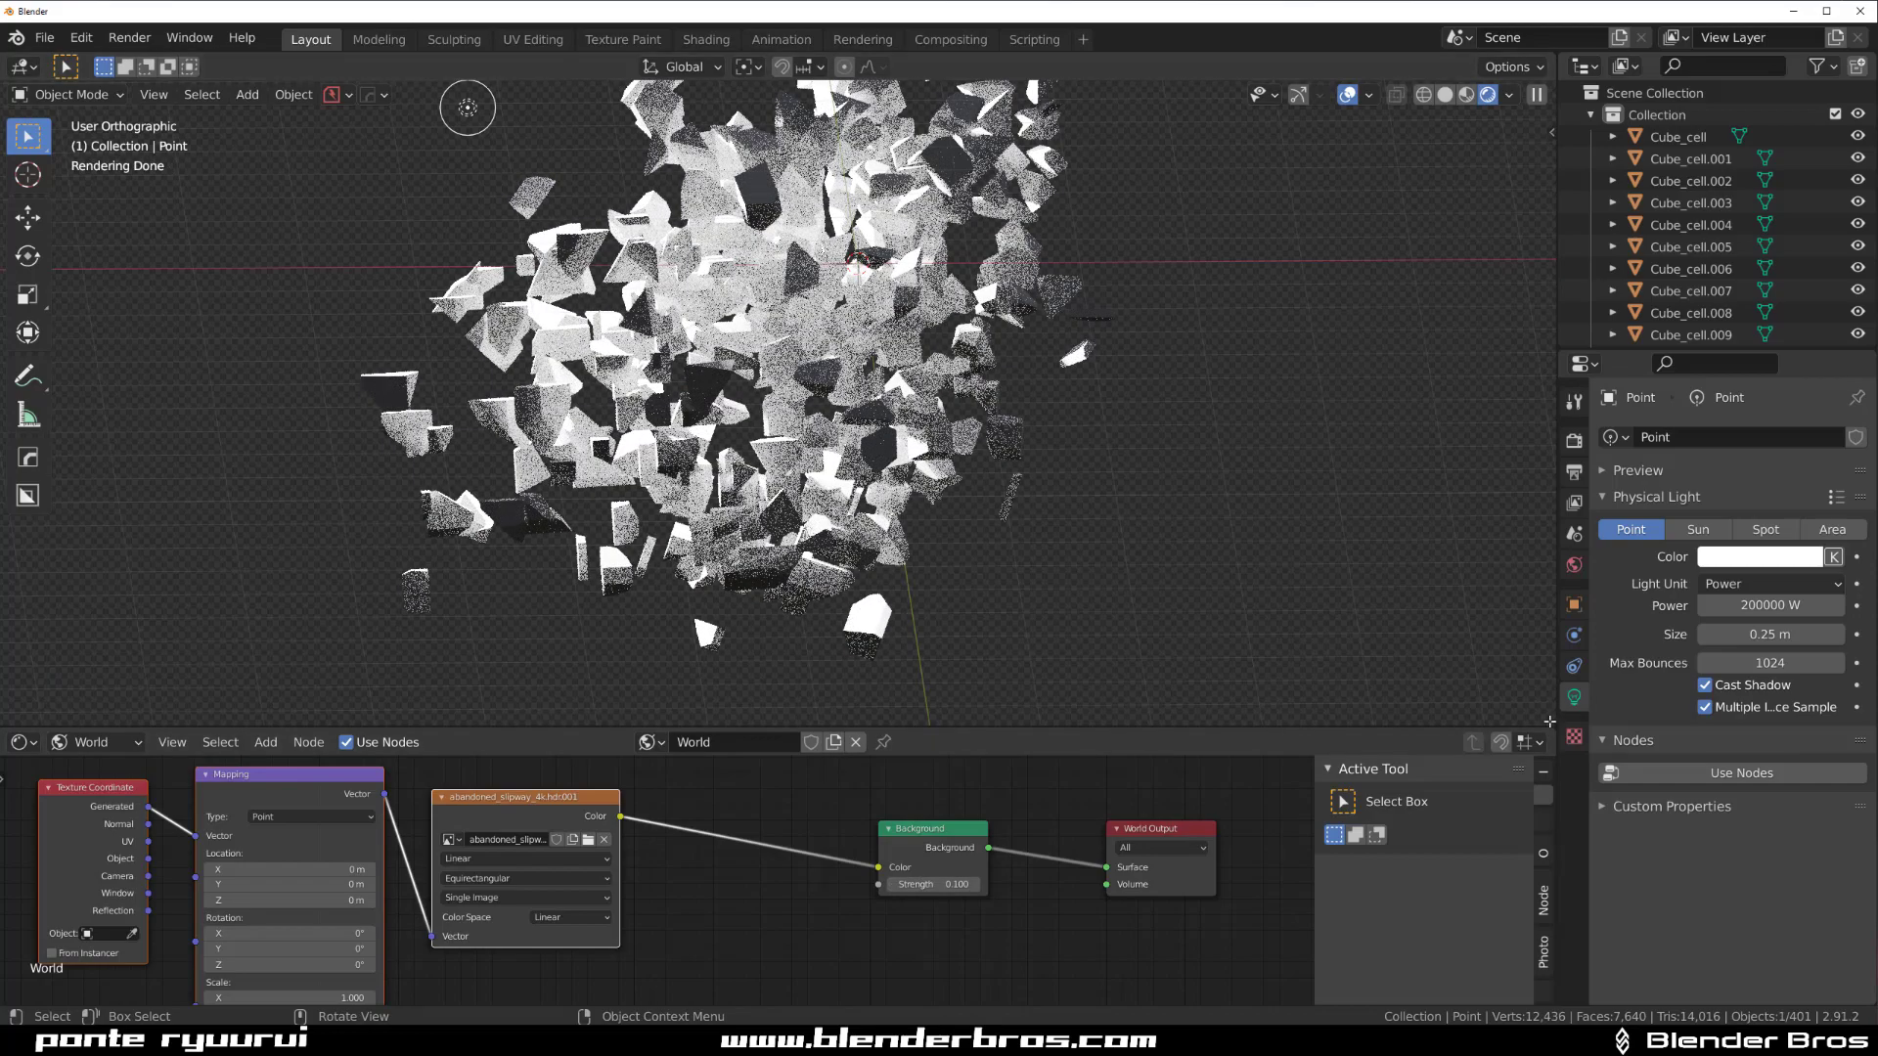
- Close the node editor area and move the point light further left of the debris field
left_click_drag(1549, 725, 1549, 779)
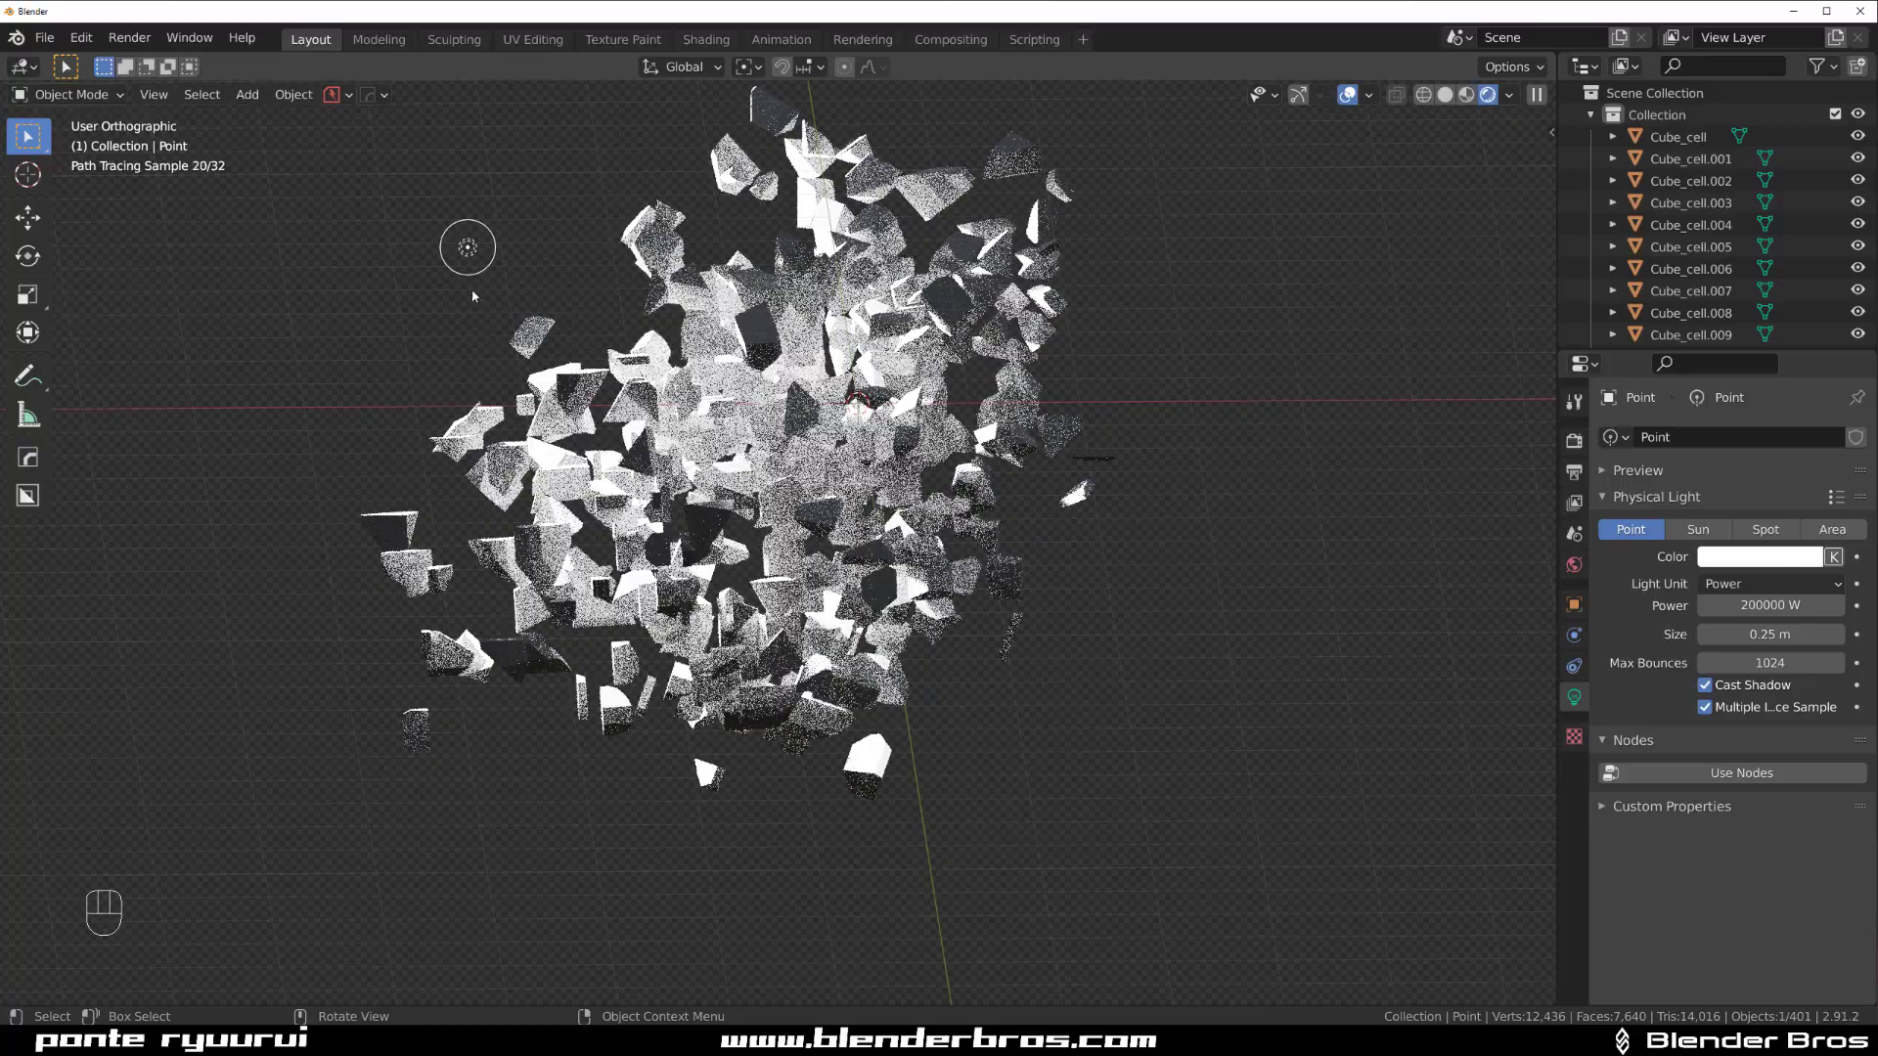
scroll(464, 282, "down", 1)
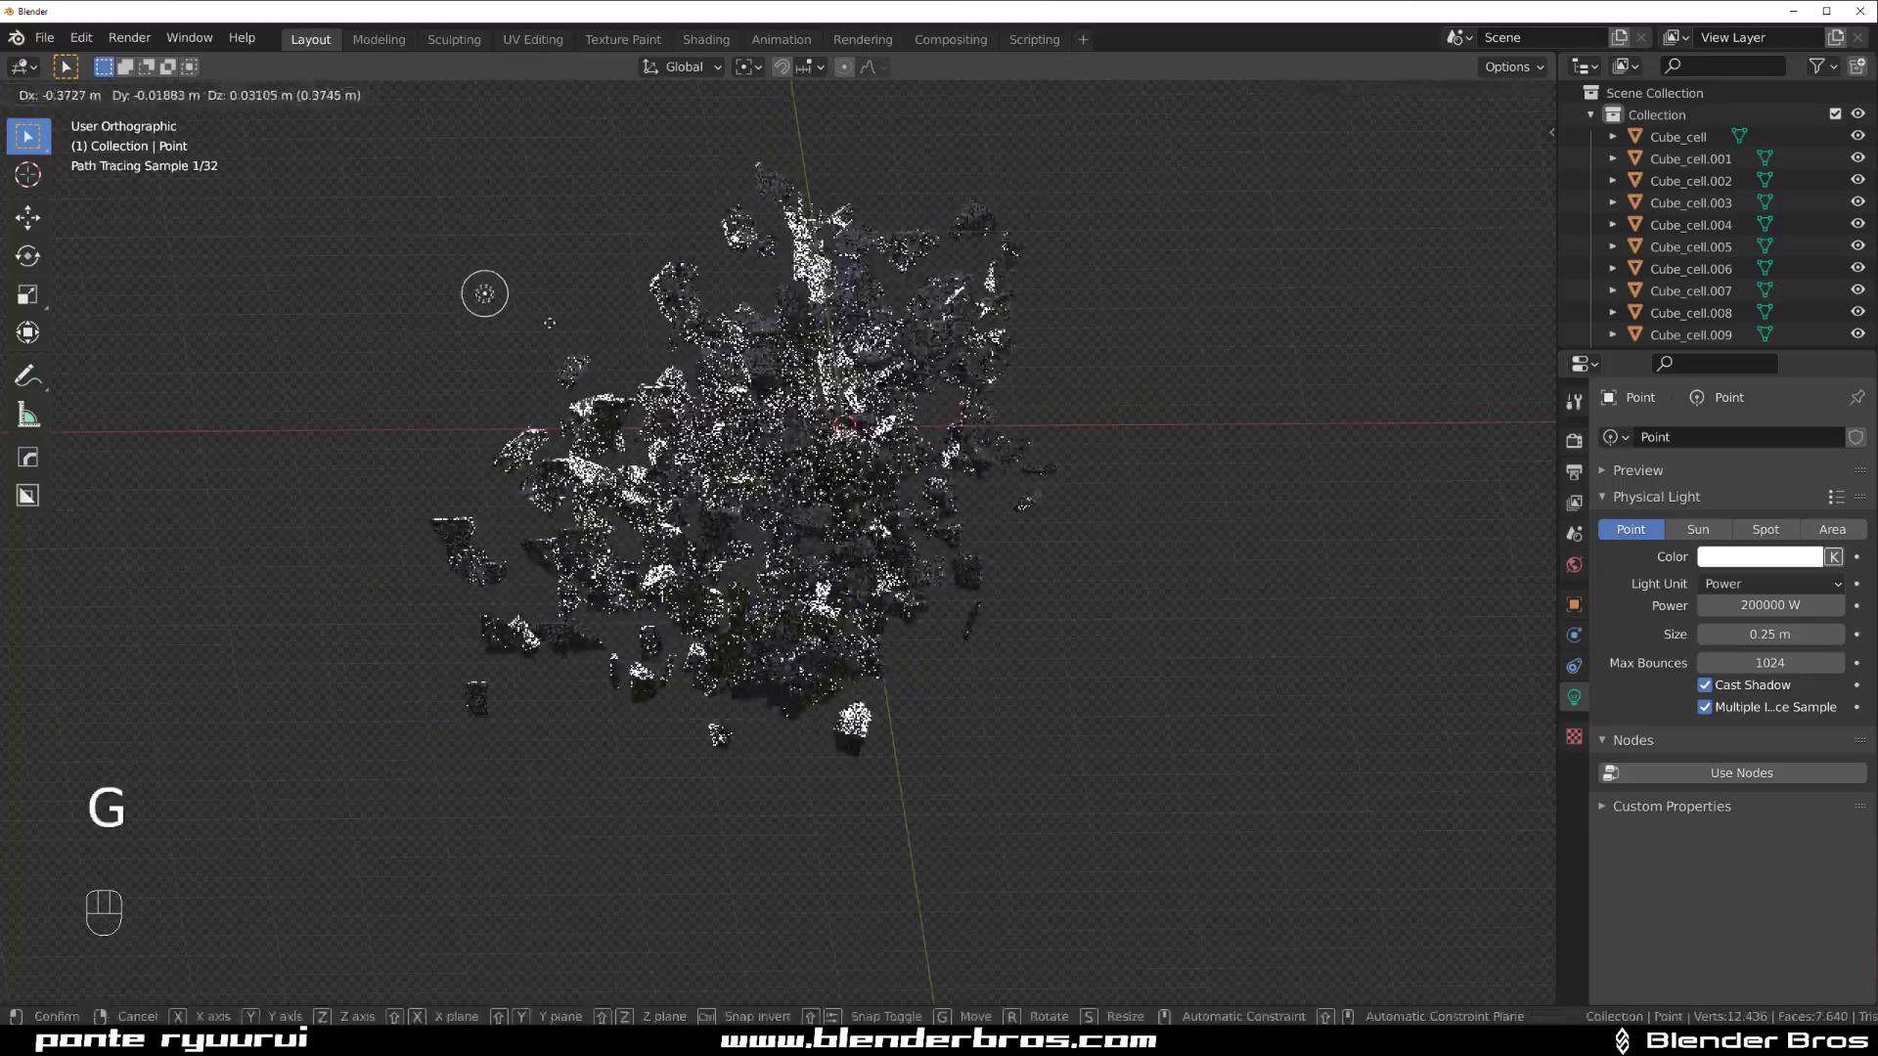
left_click(426, 322)
- Bring back the World node tree in a Shader Editor below a closer, angled view of the debris
middle_click_drag(587, 411, 831, 579)
scroll(665, 452, "up", 4)
scroll(836, 587, "down", 2)
left_click_drag(4, 999, 68, 610)
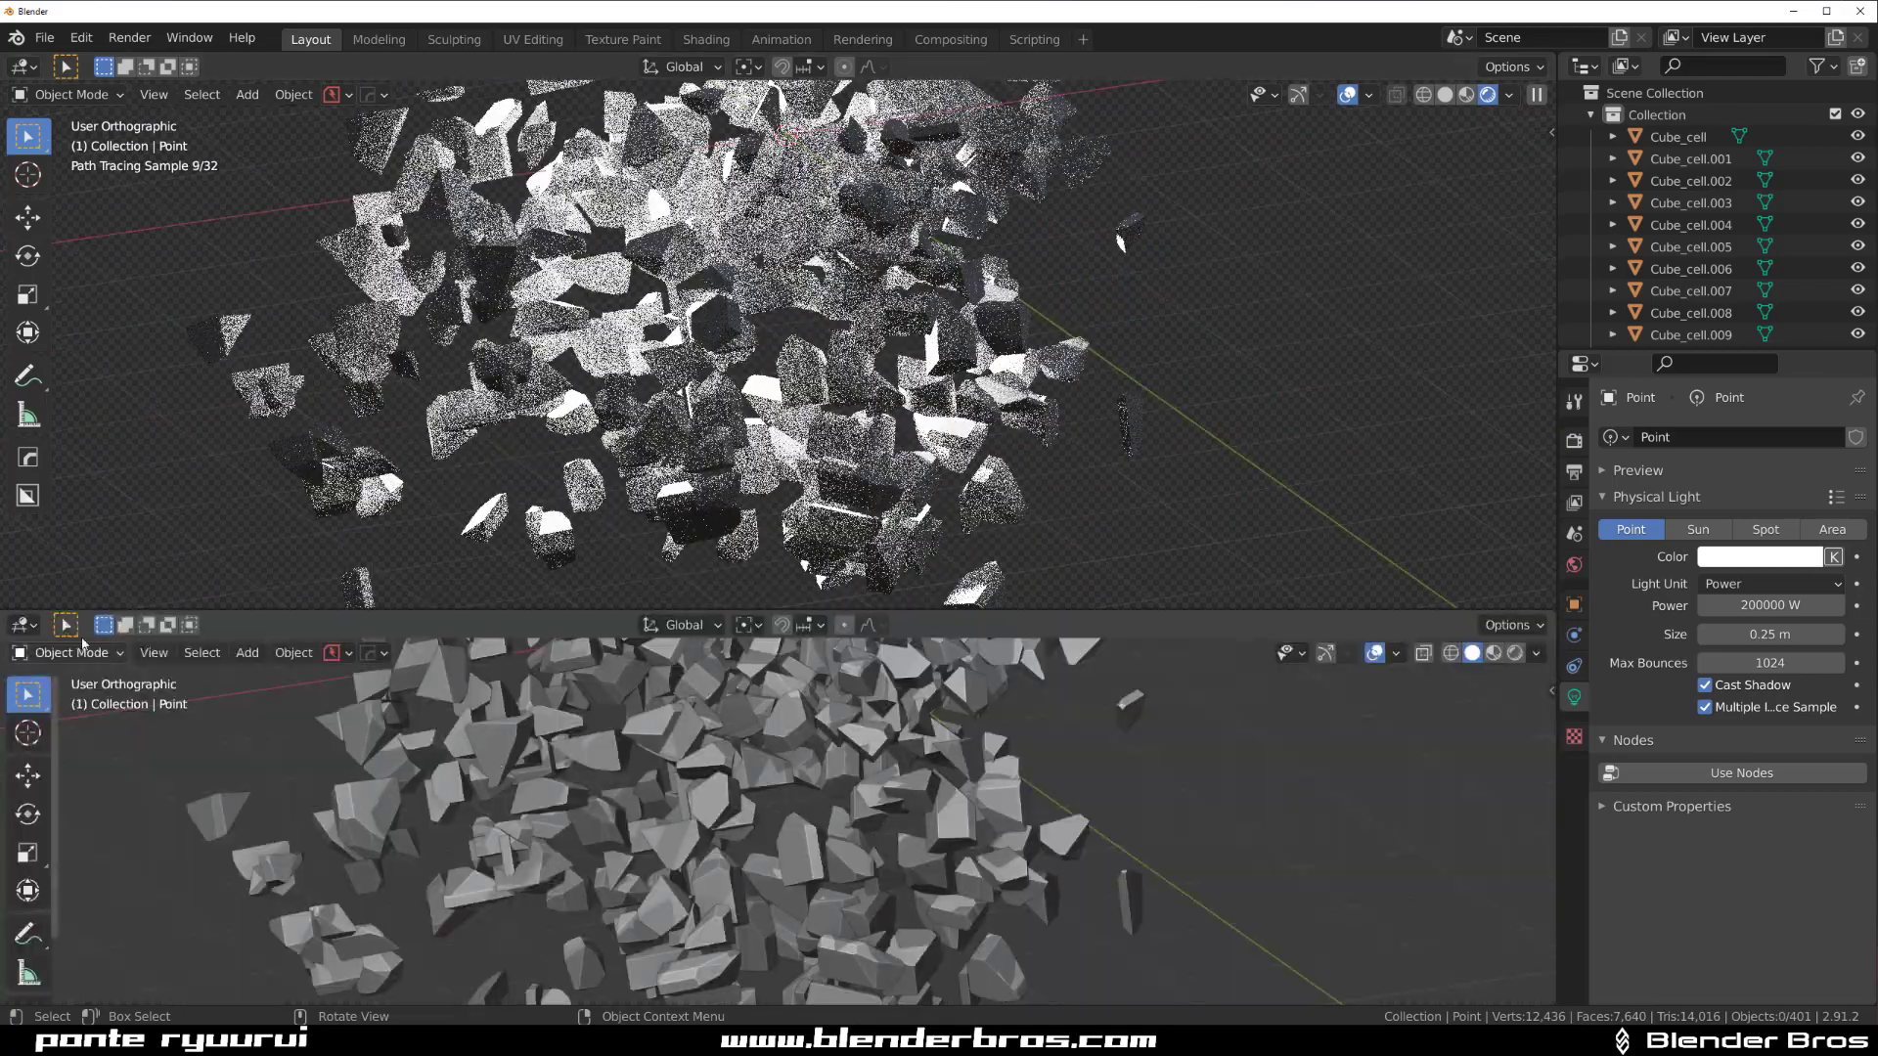
left_click(21, 625)
left_click(69, 802)
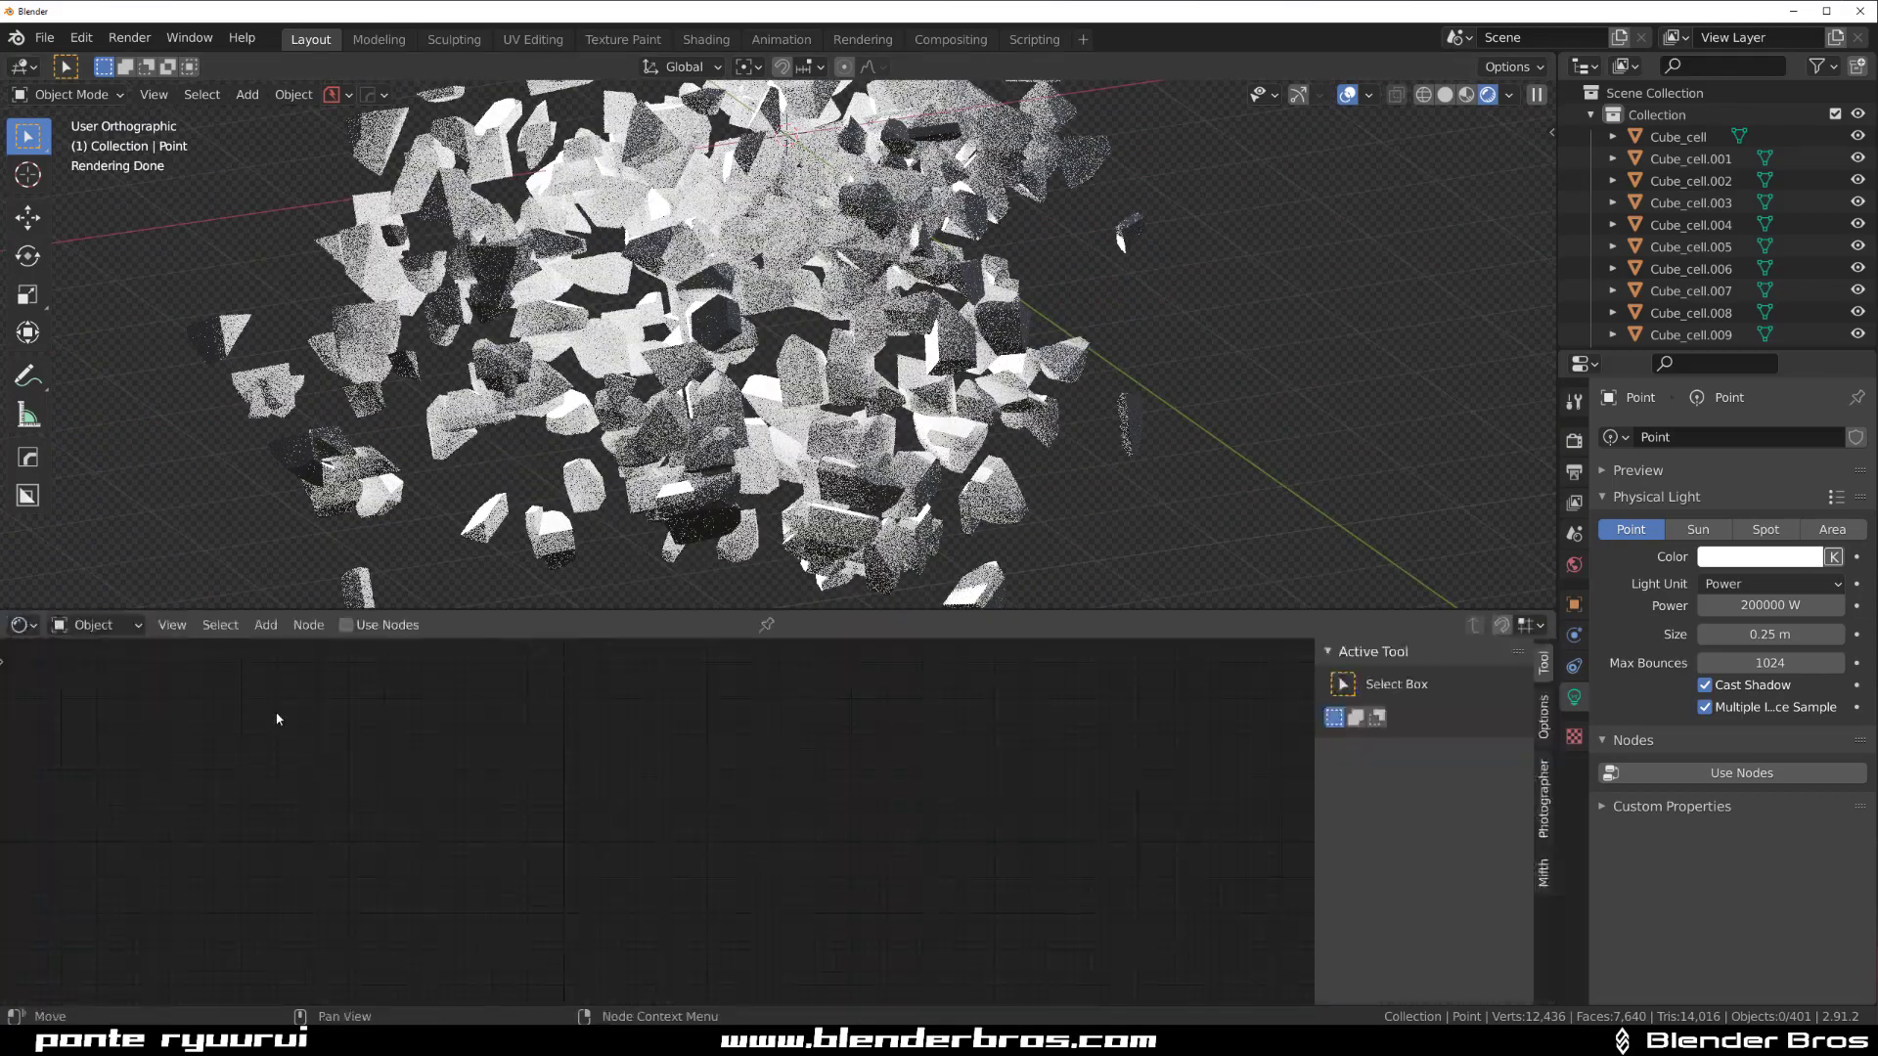
left_click(95, 675)
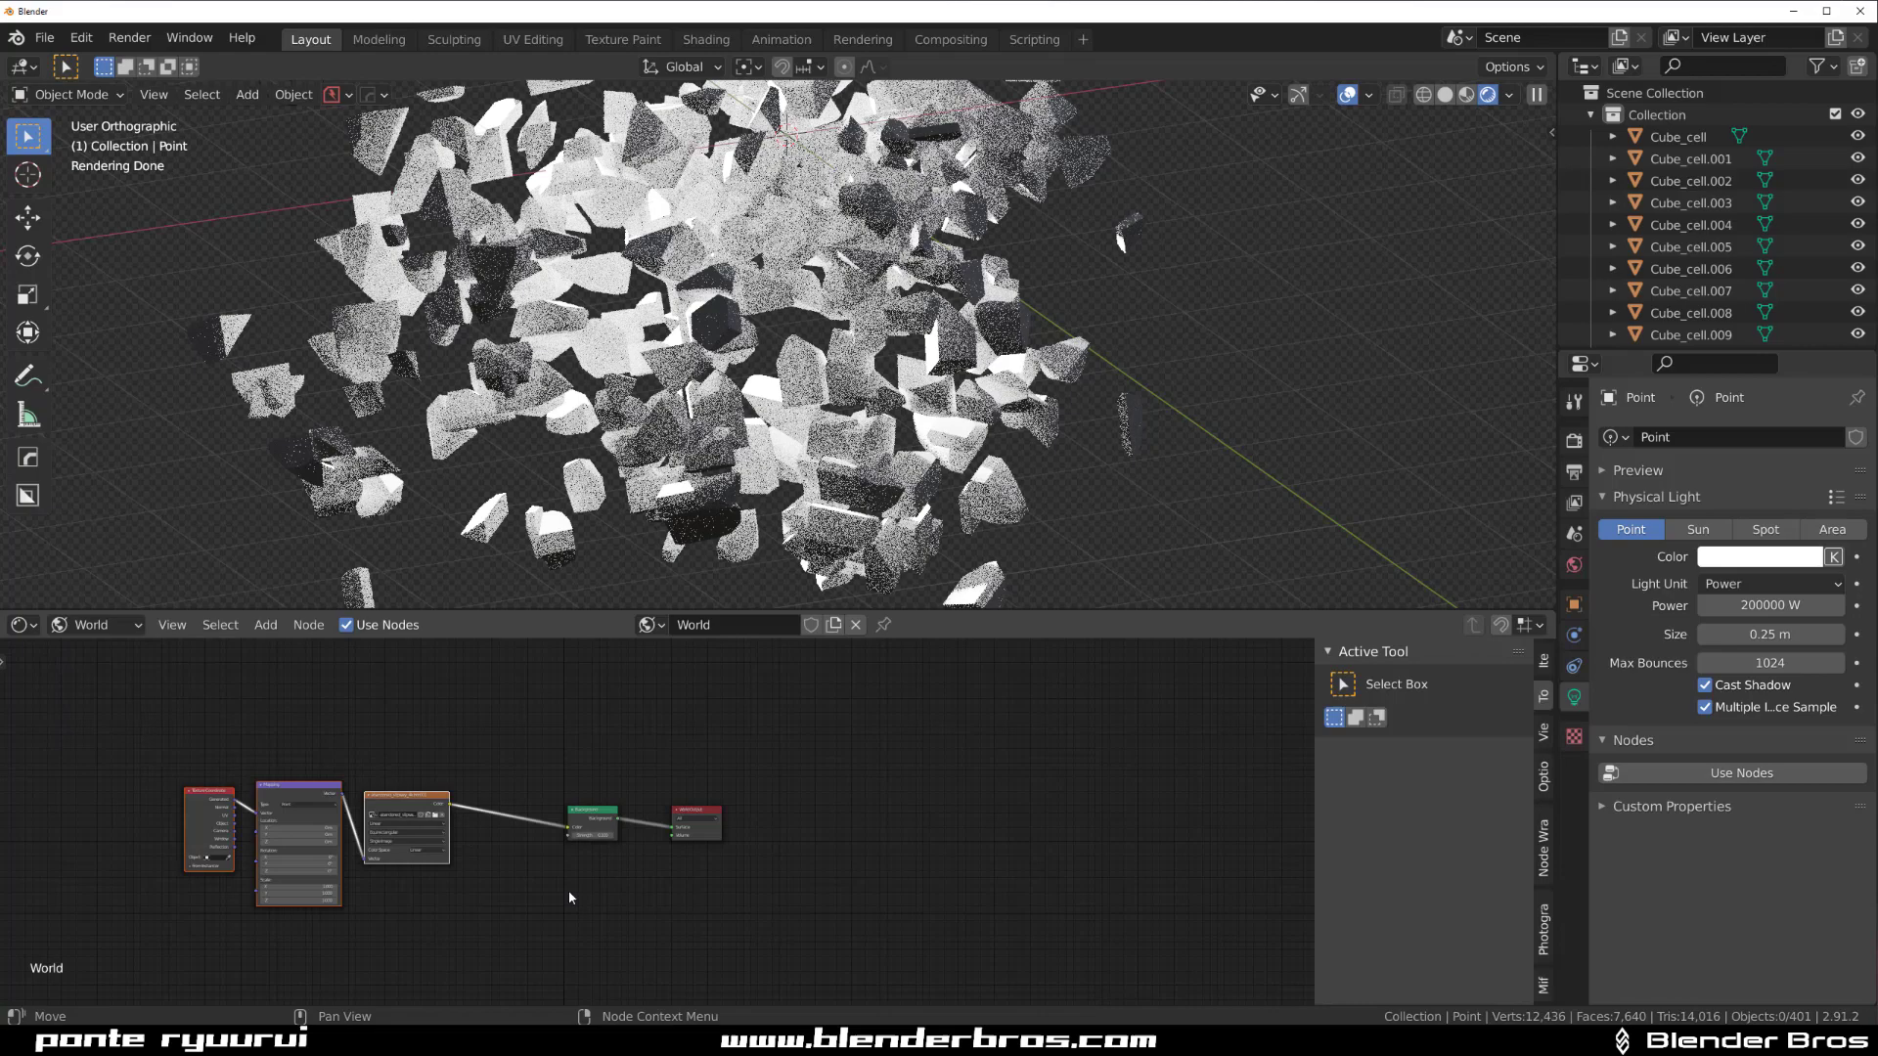
- Add a Principled Volume node below the World nodes and connect it to the World Output's Volume input
key("shift+a")
mouse_move(352, 852)
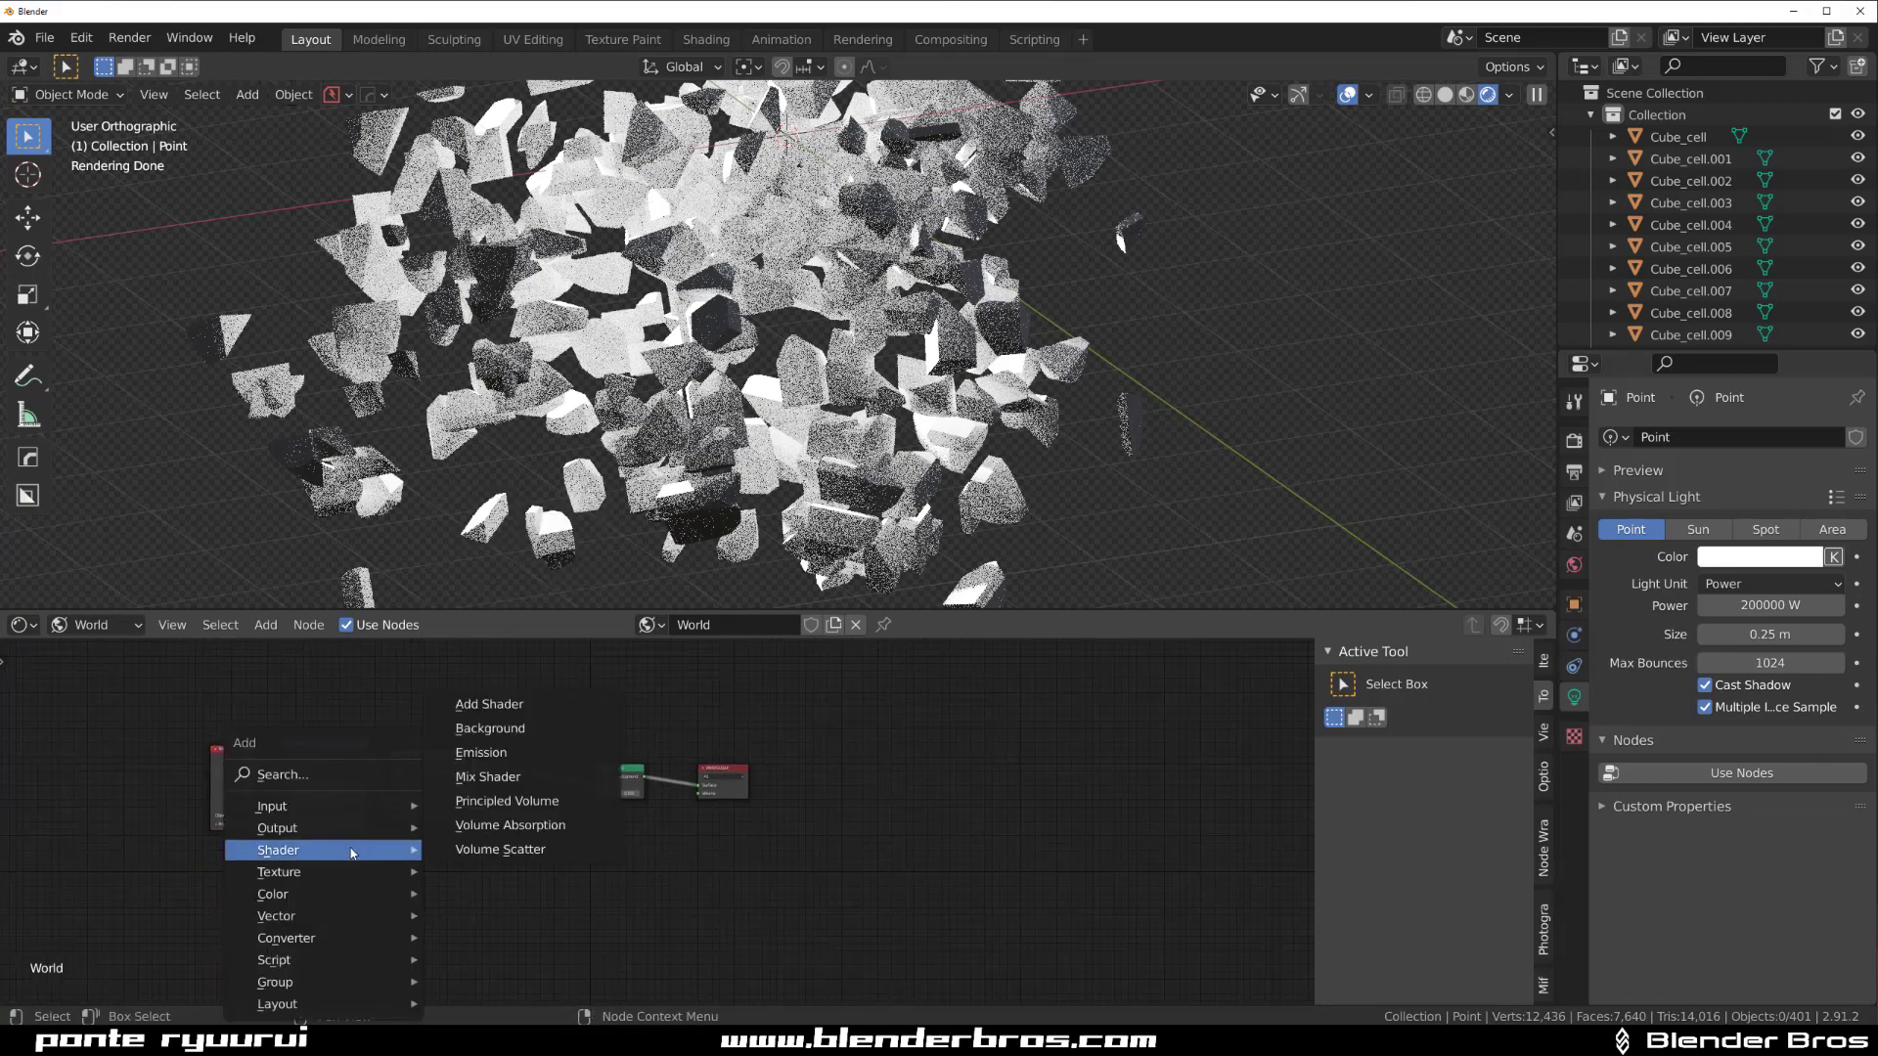
left_click(507, 800)
left_click(538, 881)
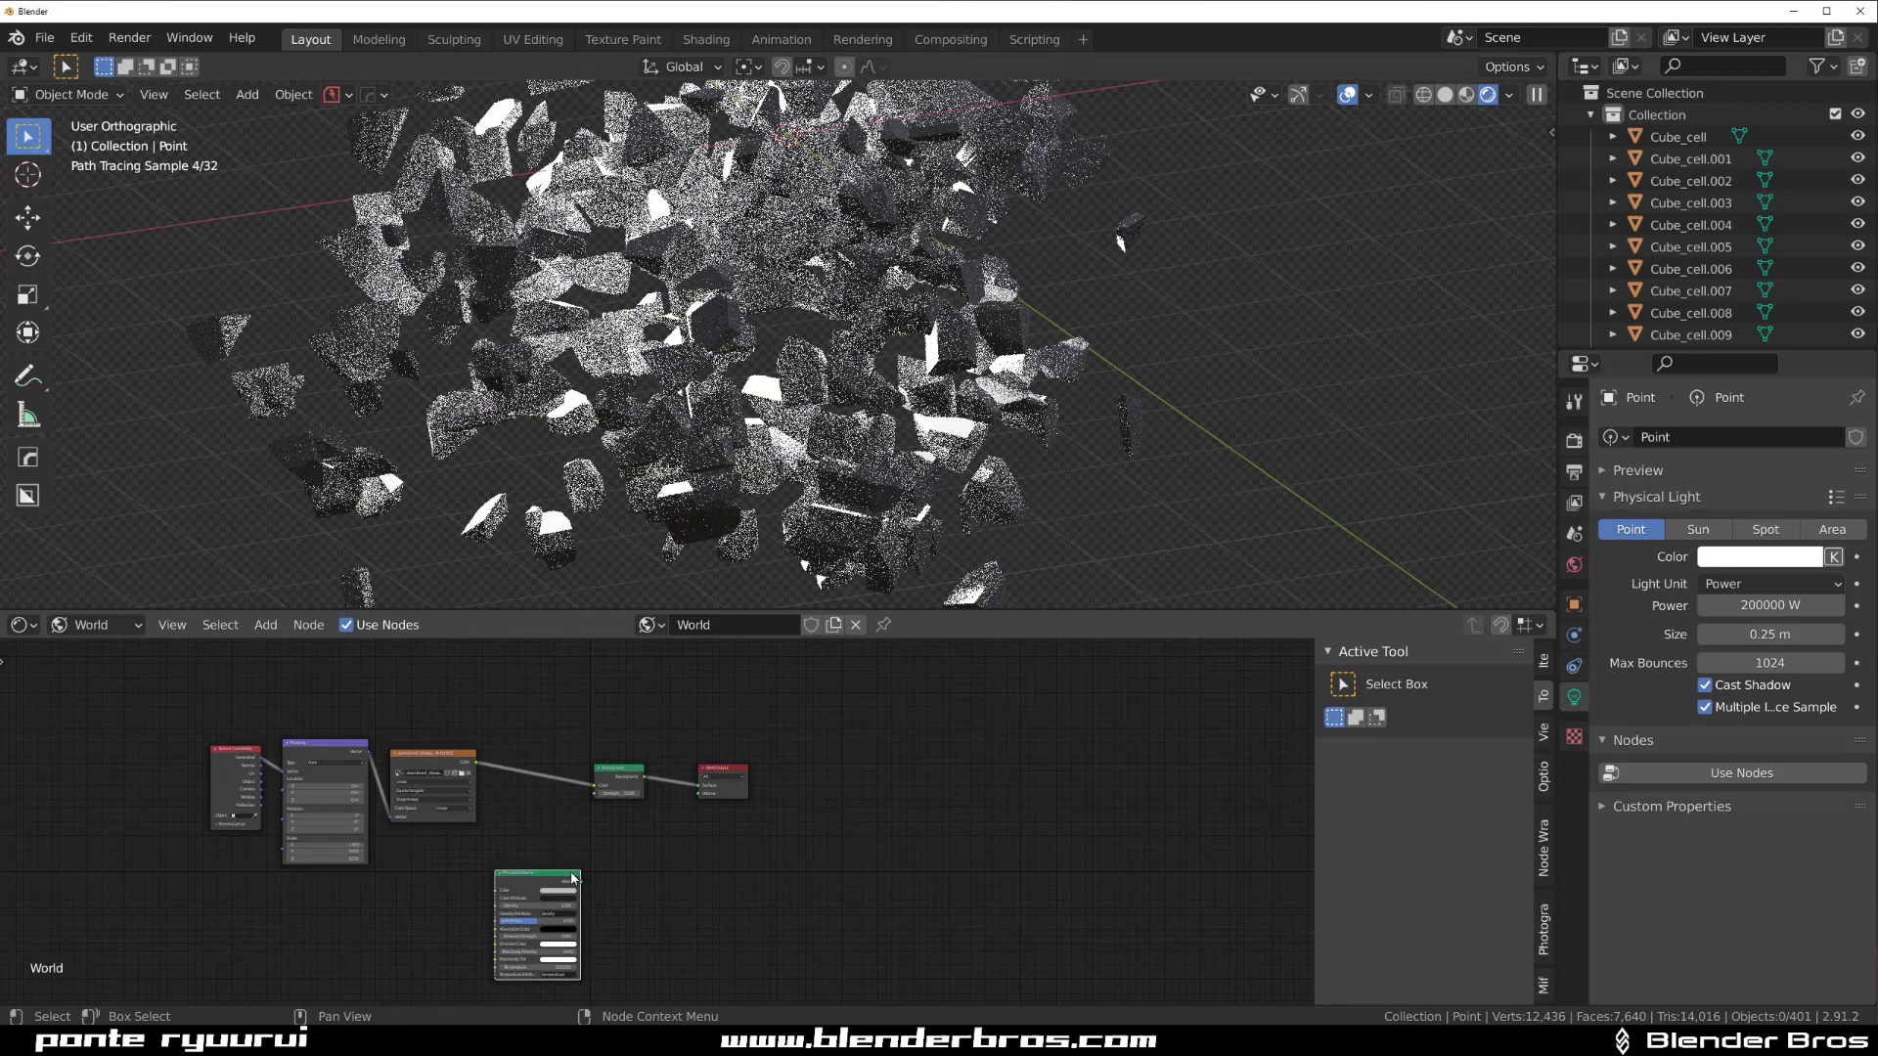
left_click_drag(581, 881, 700, 794)
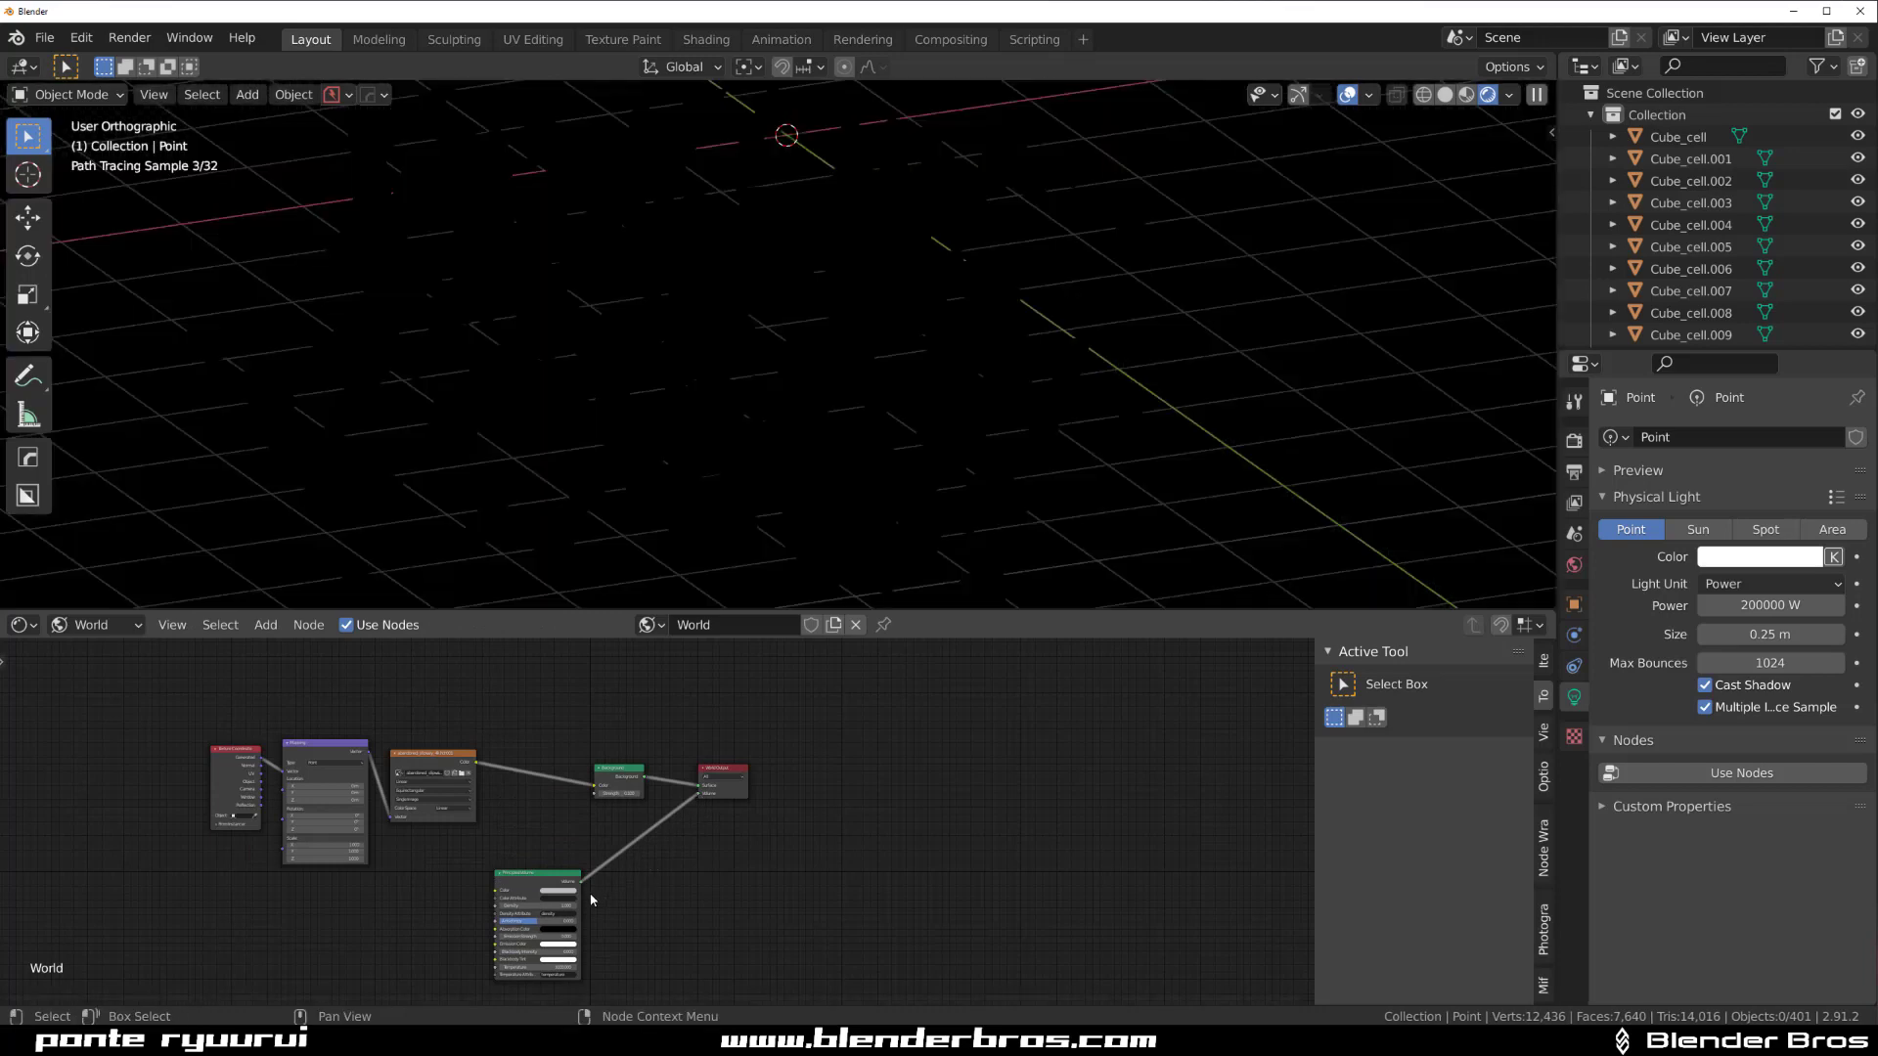
- Set the Principled Volume density to 0.01
scroll(648, 818, "up", 5)
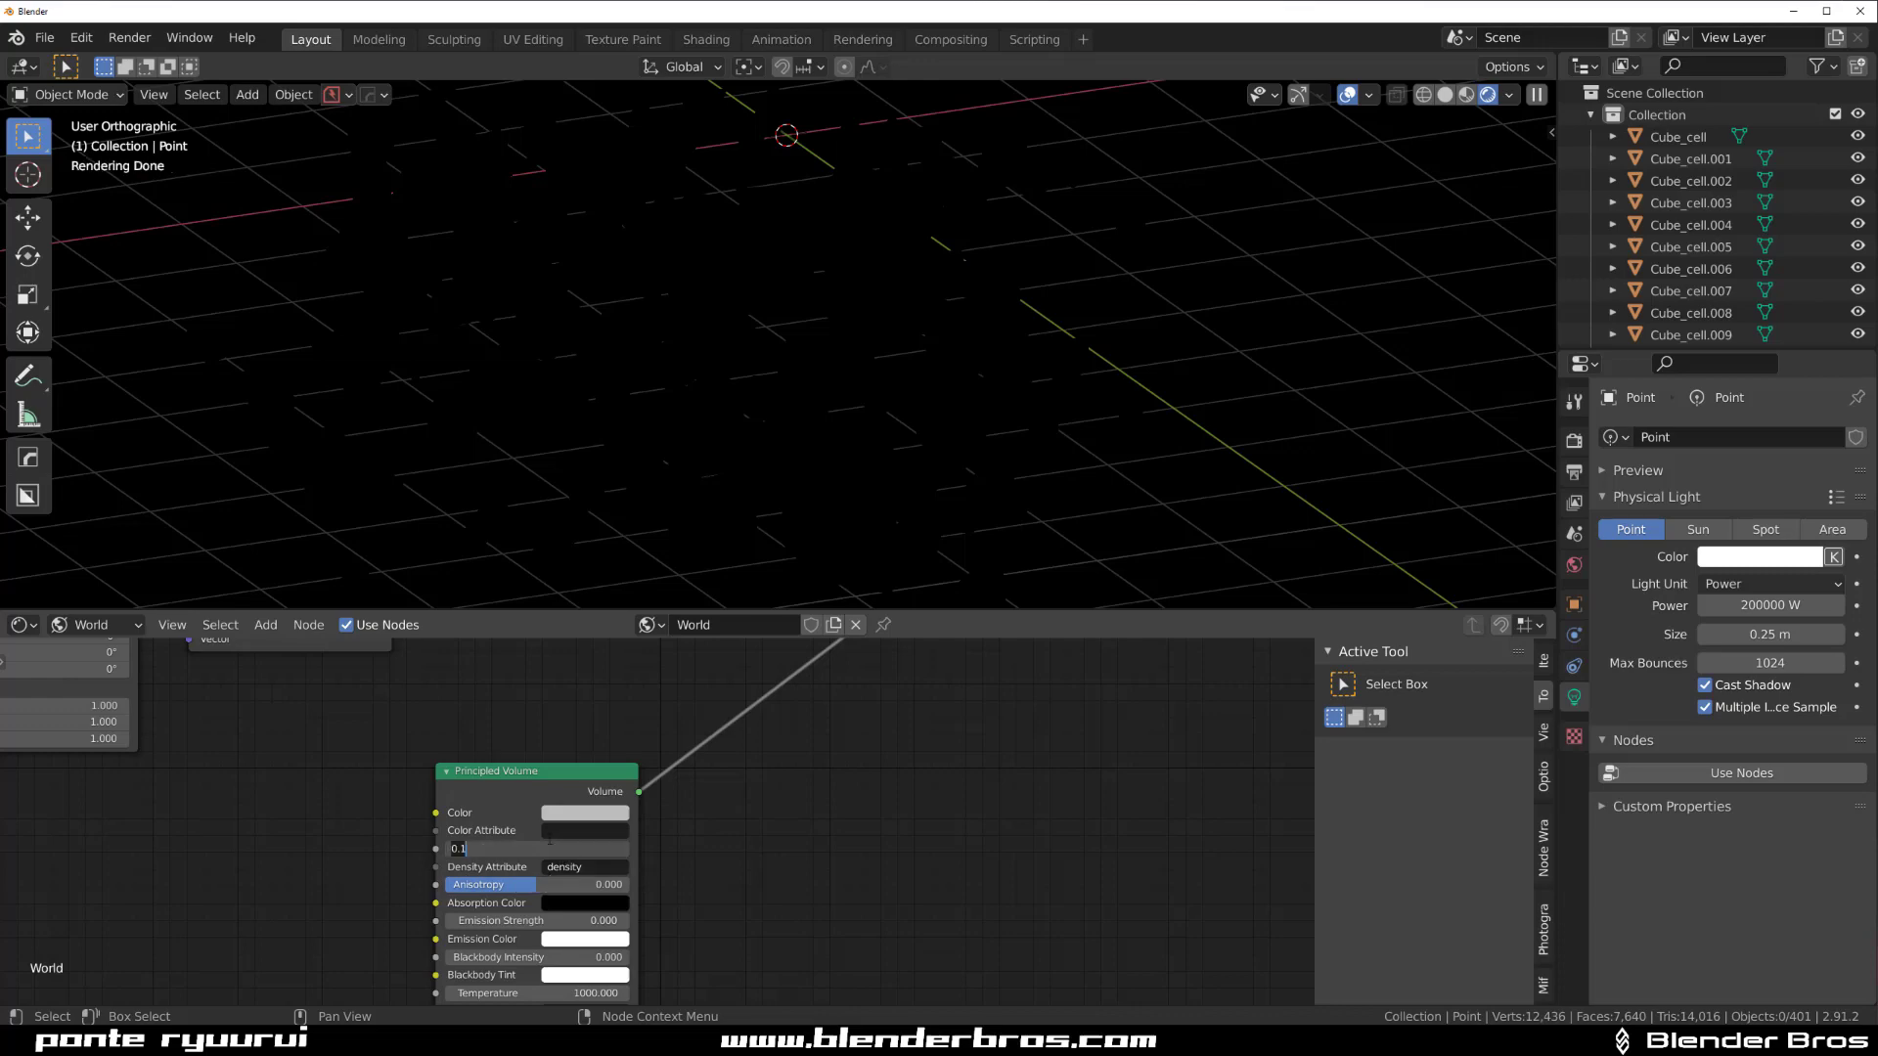
type("1")
key("Return")
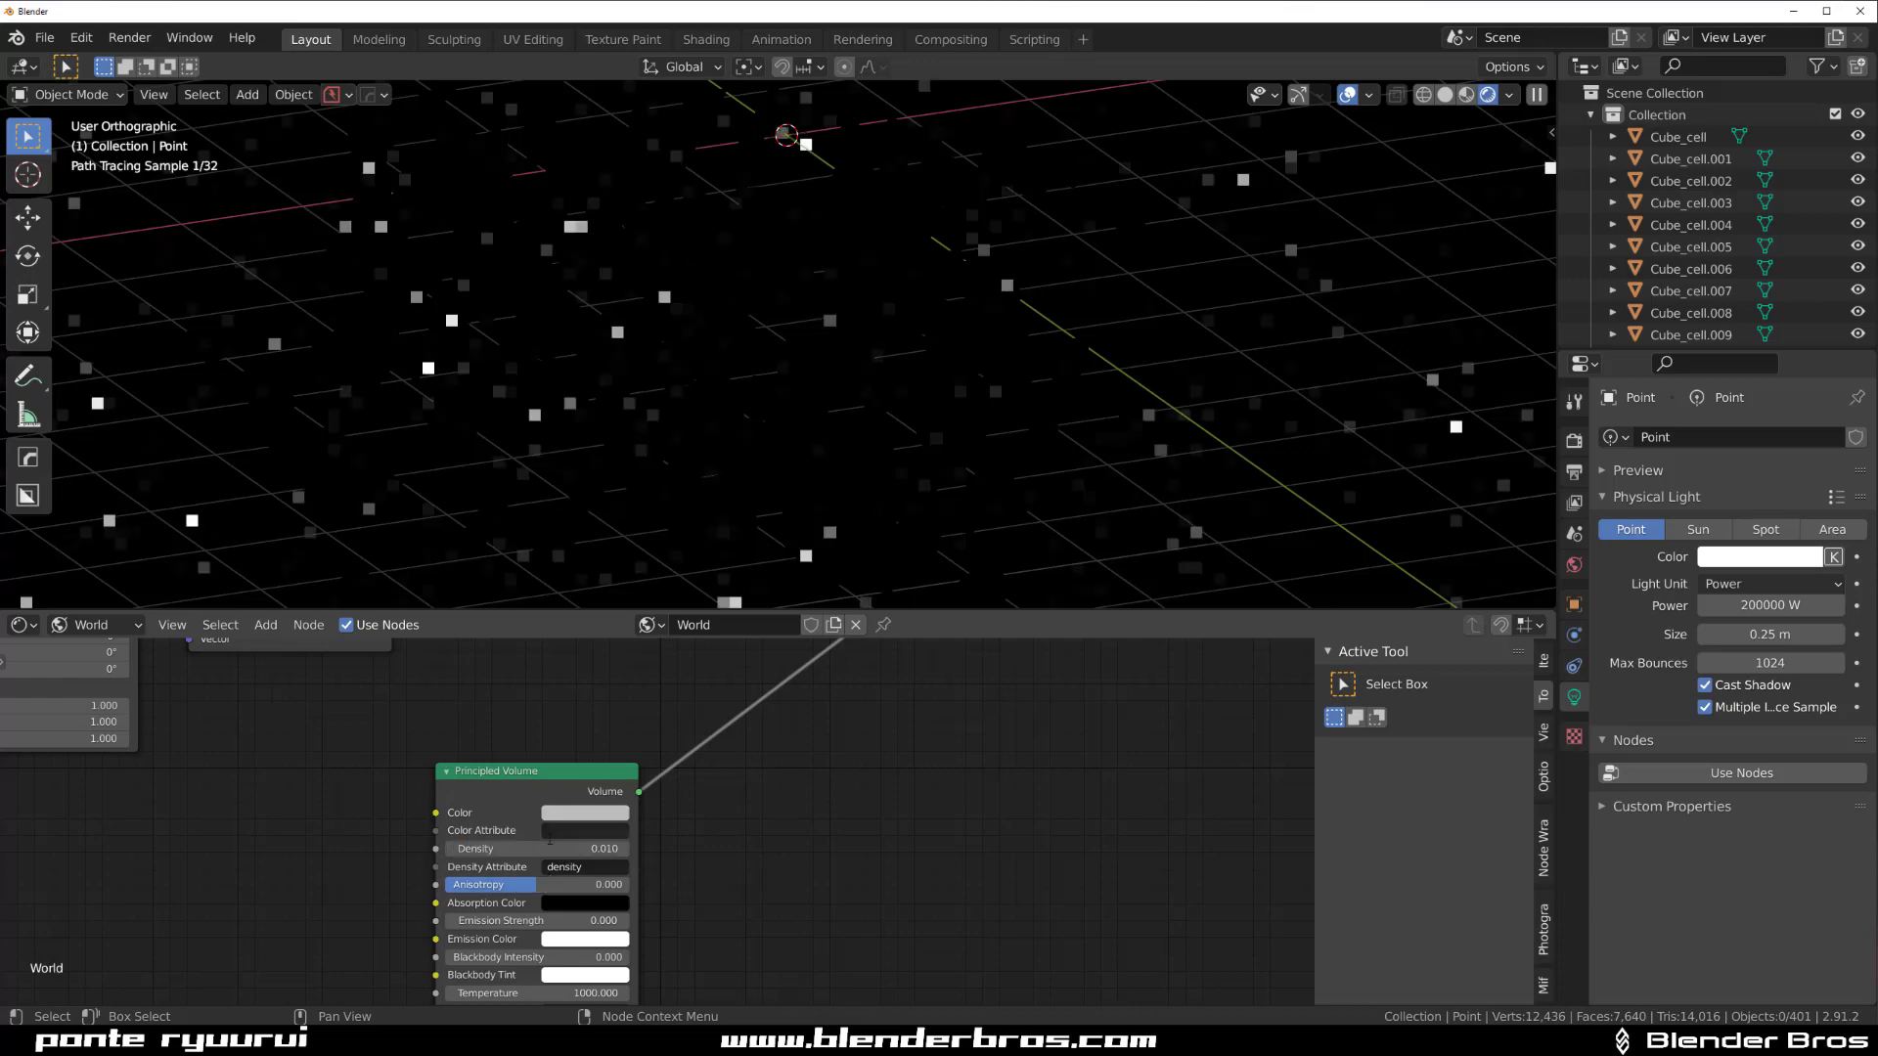
- Switch the scene's render engine to Eevee and view the debris field from another angle
left_click(1573, 442)
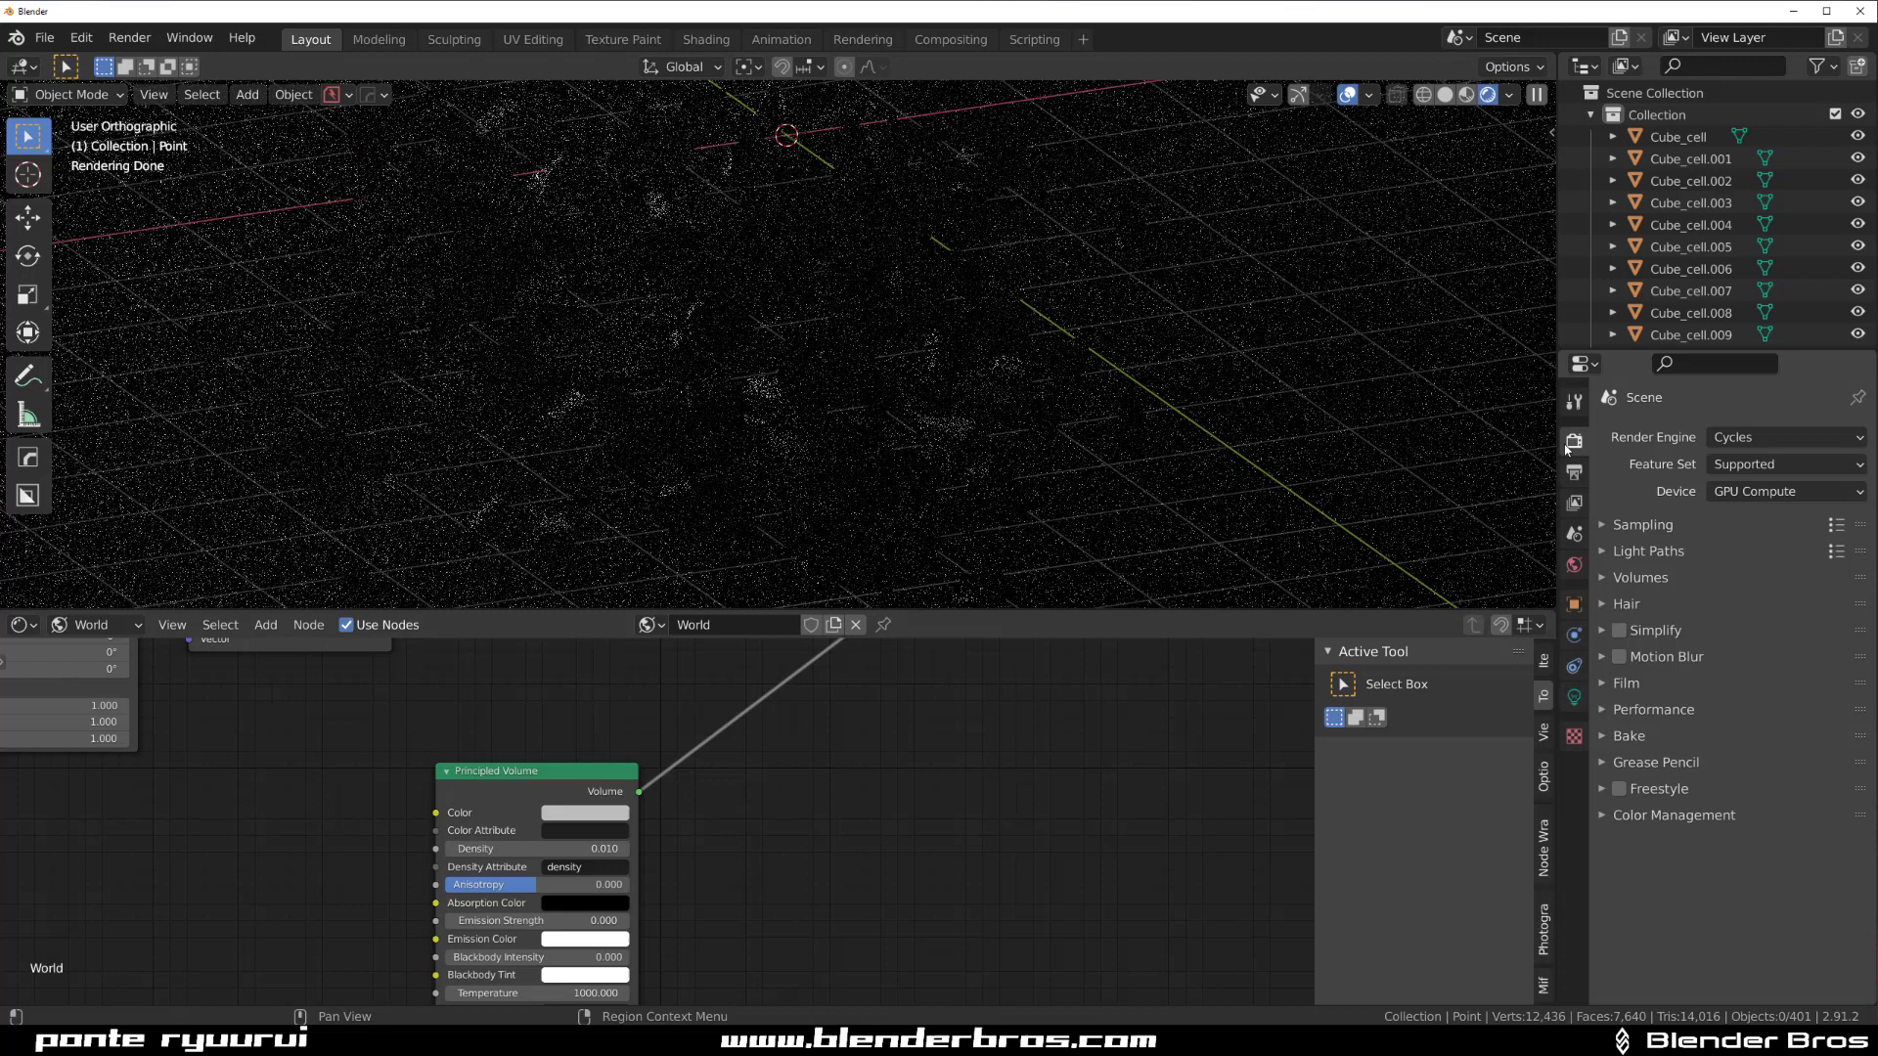
left_click(1737, 440)
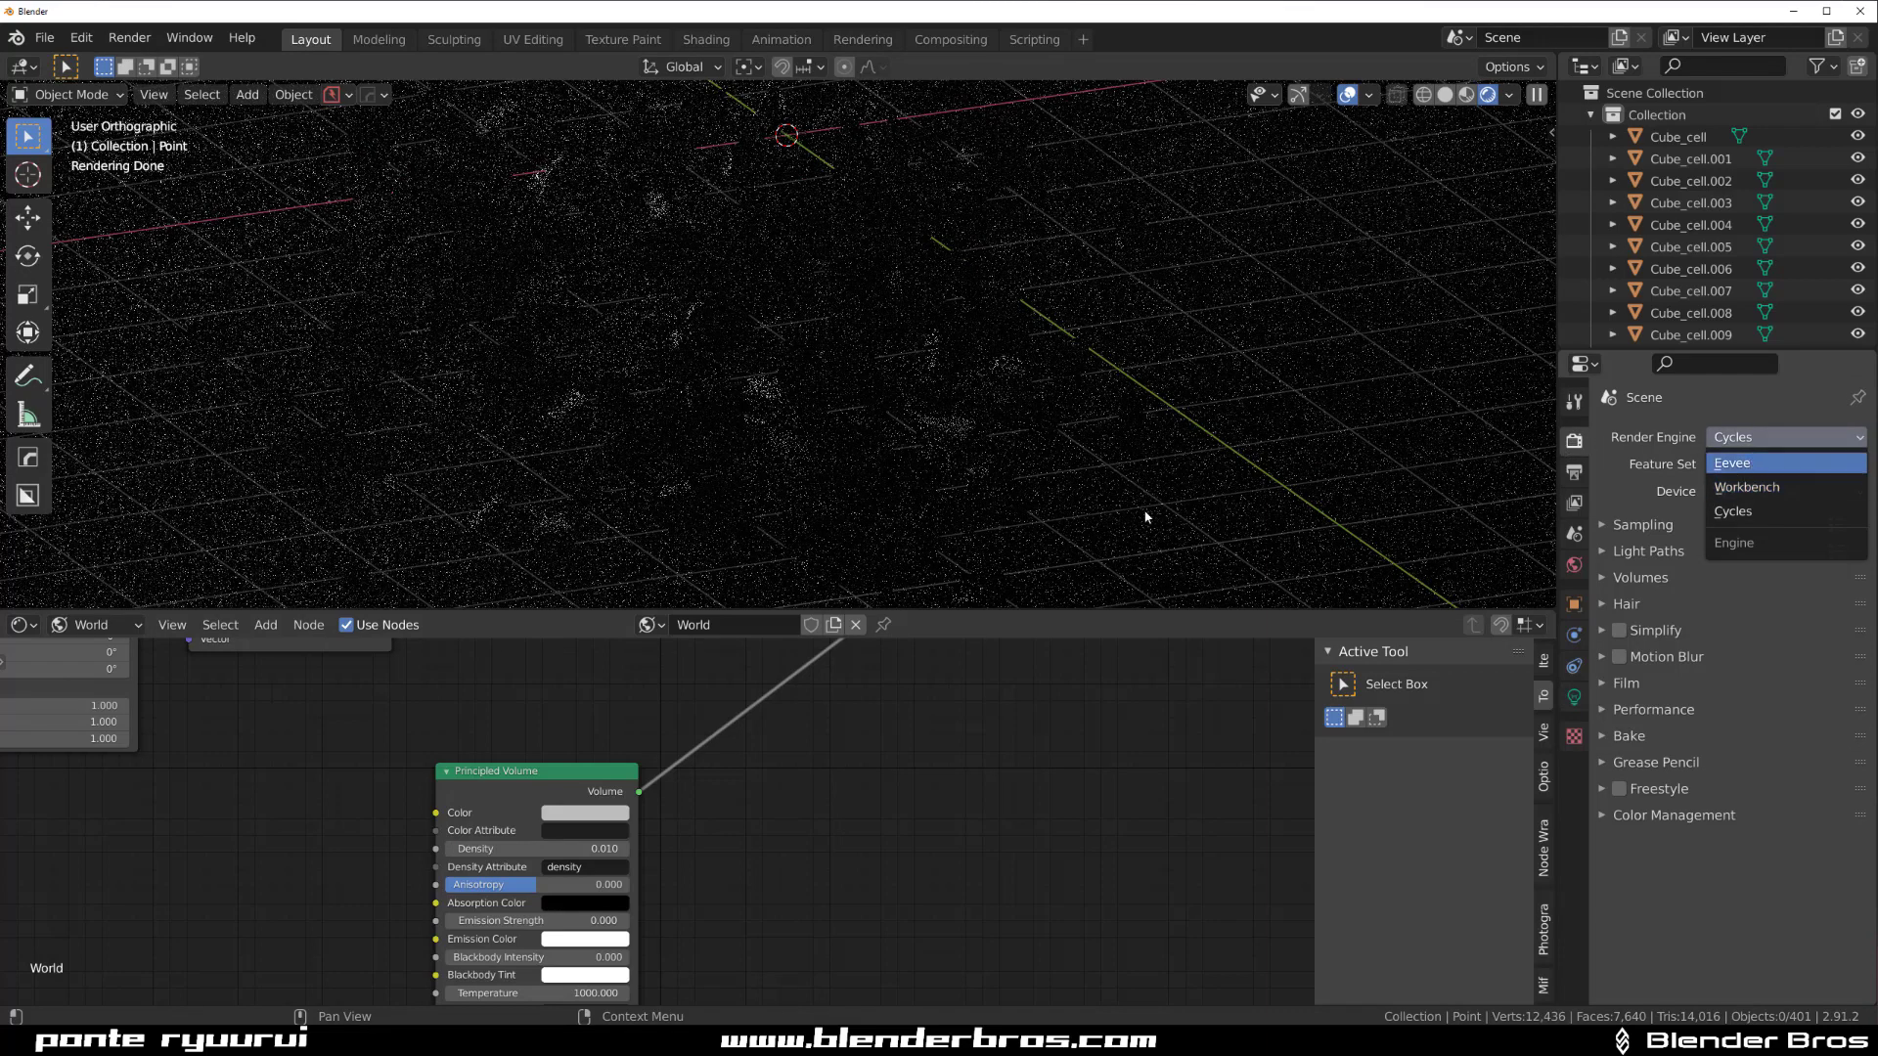
key("Return")
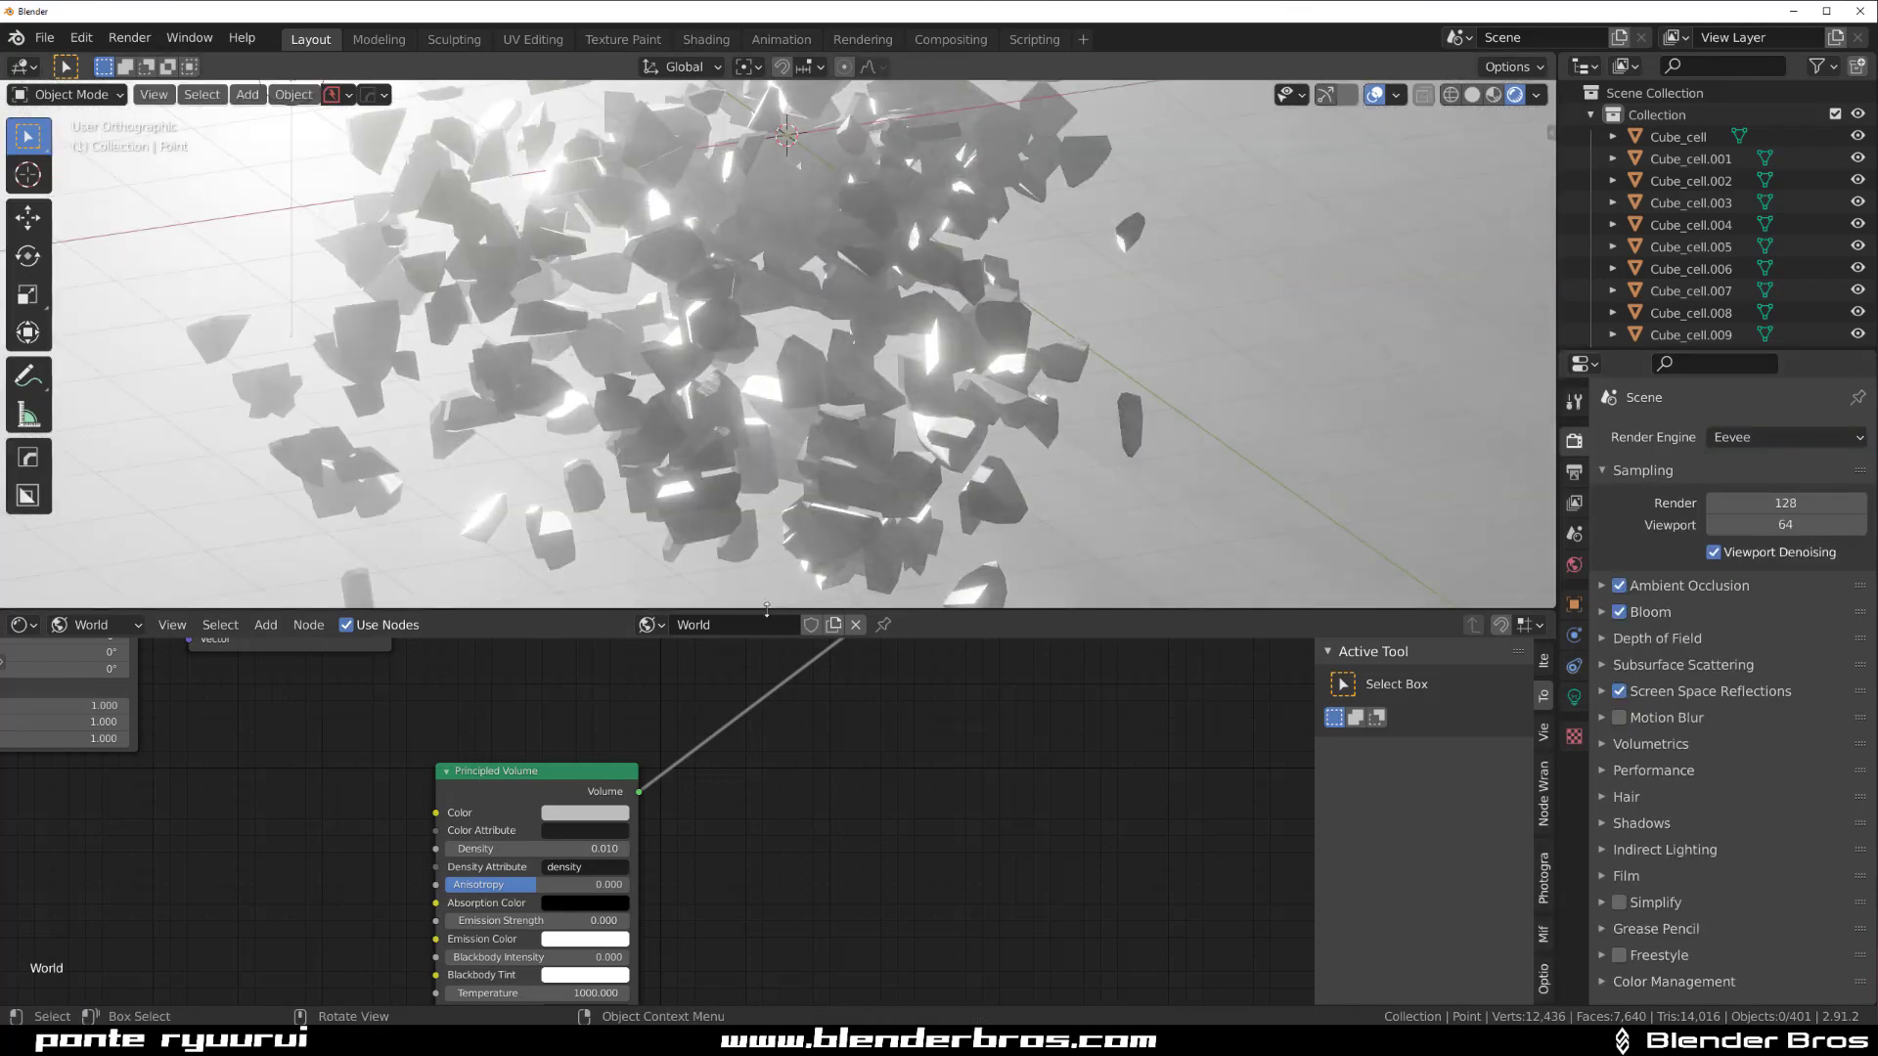
middle_click_drag(682, 396, 787, 360)
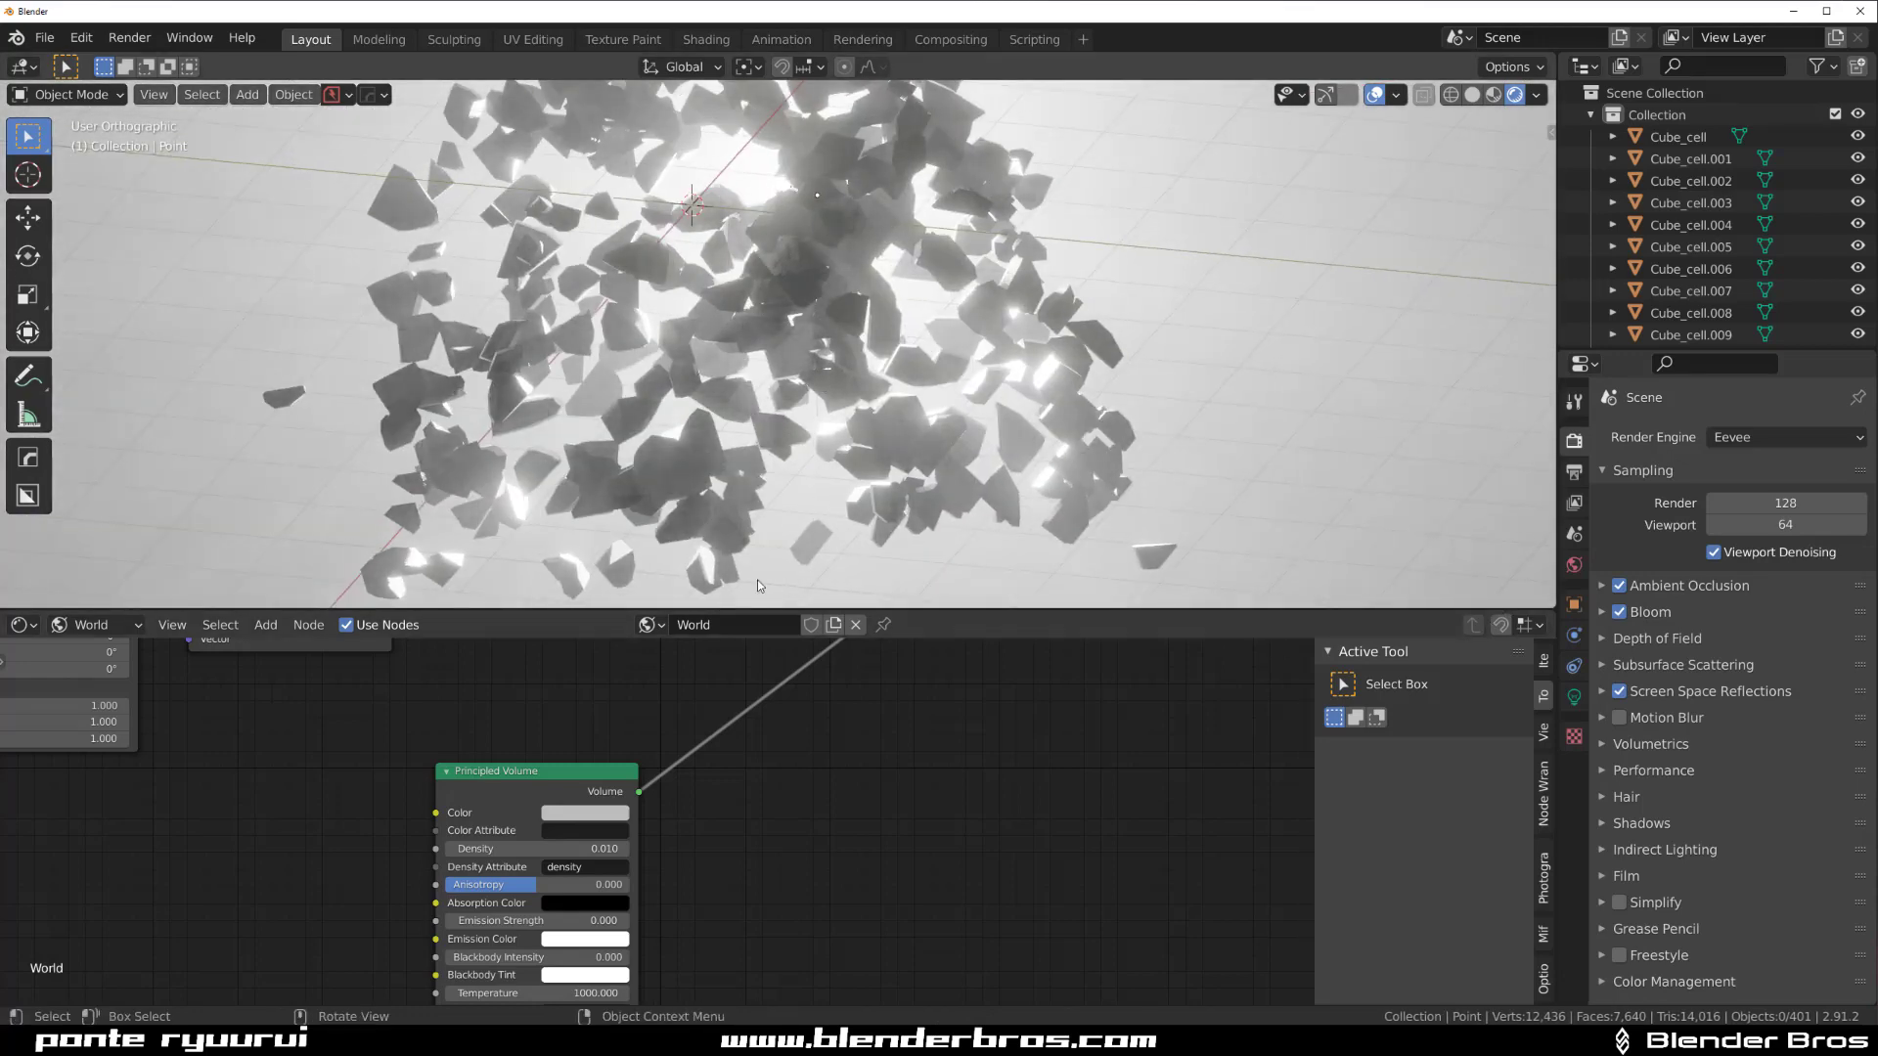
- Filter the Outliner by "poi" to find and select the point light, and set its power to 100000 W
scroll(1723, 242, "down", 20)
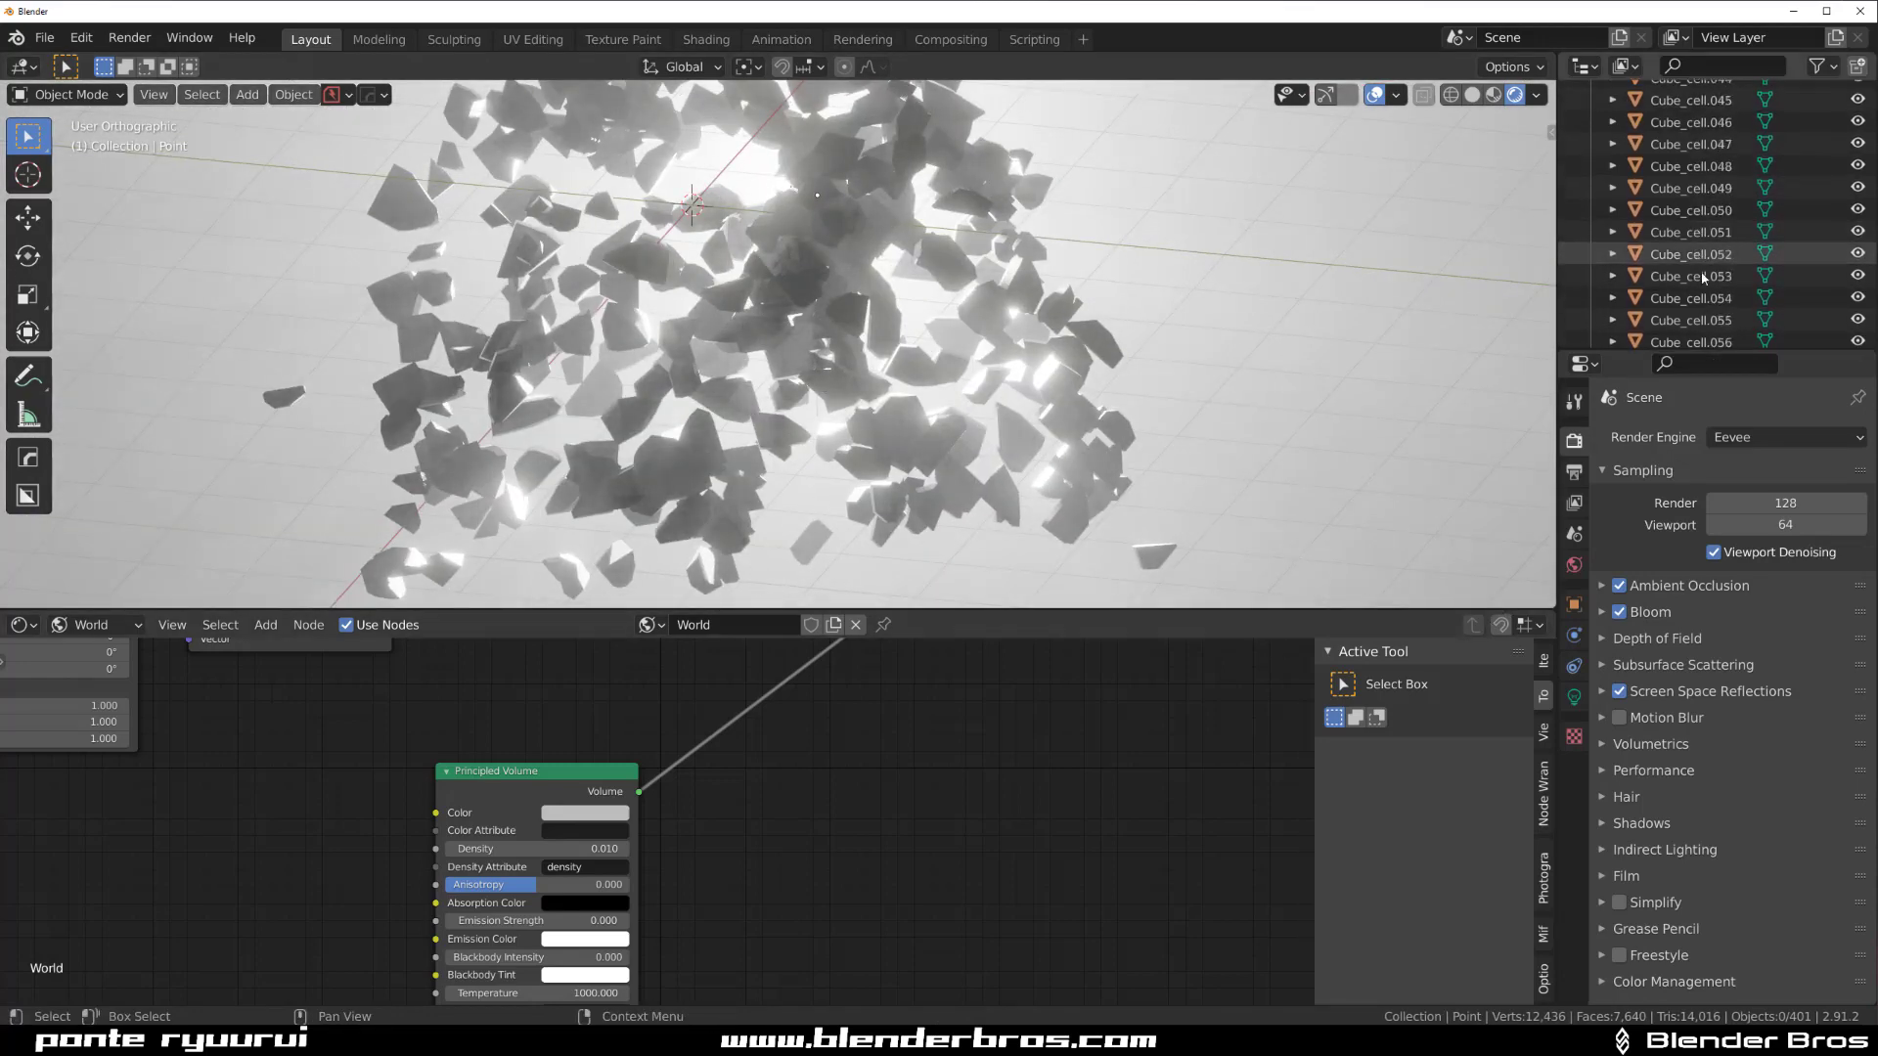
scroll(1723, 242, "down", 20)
type("po")
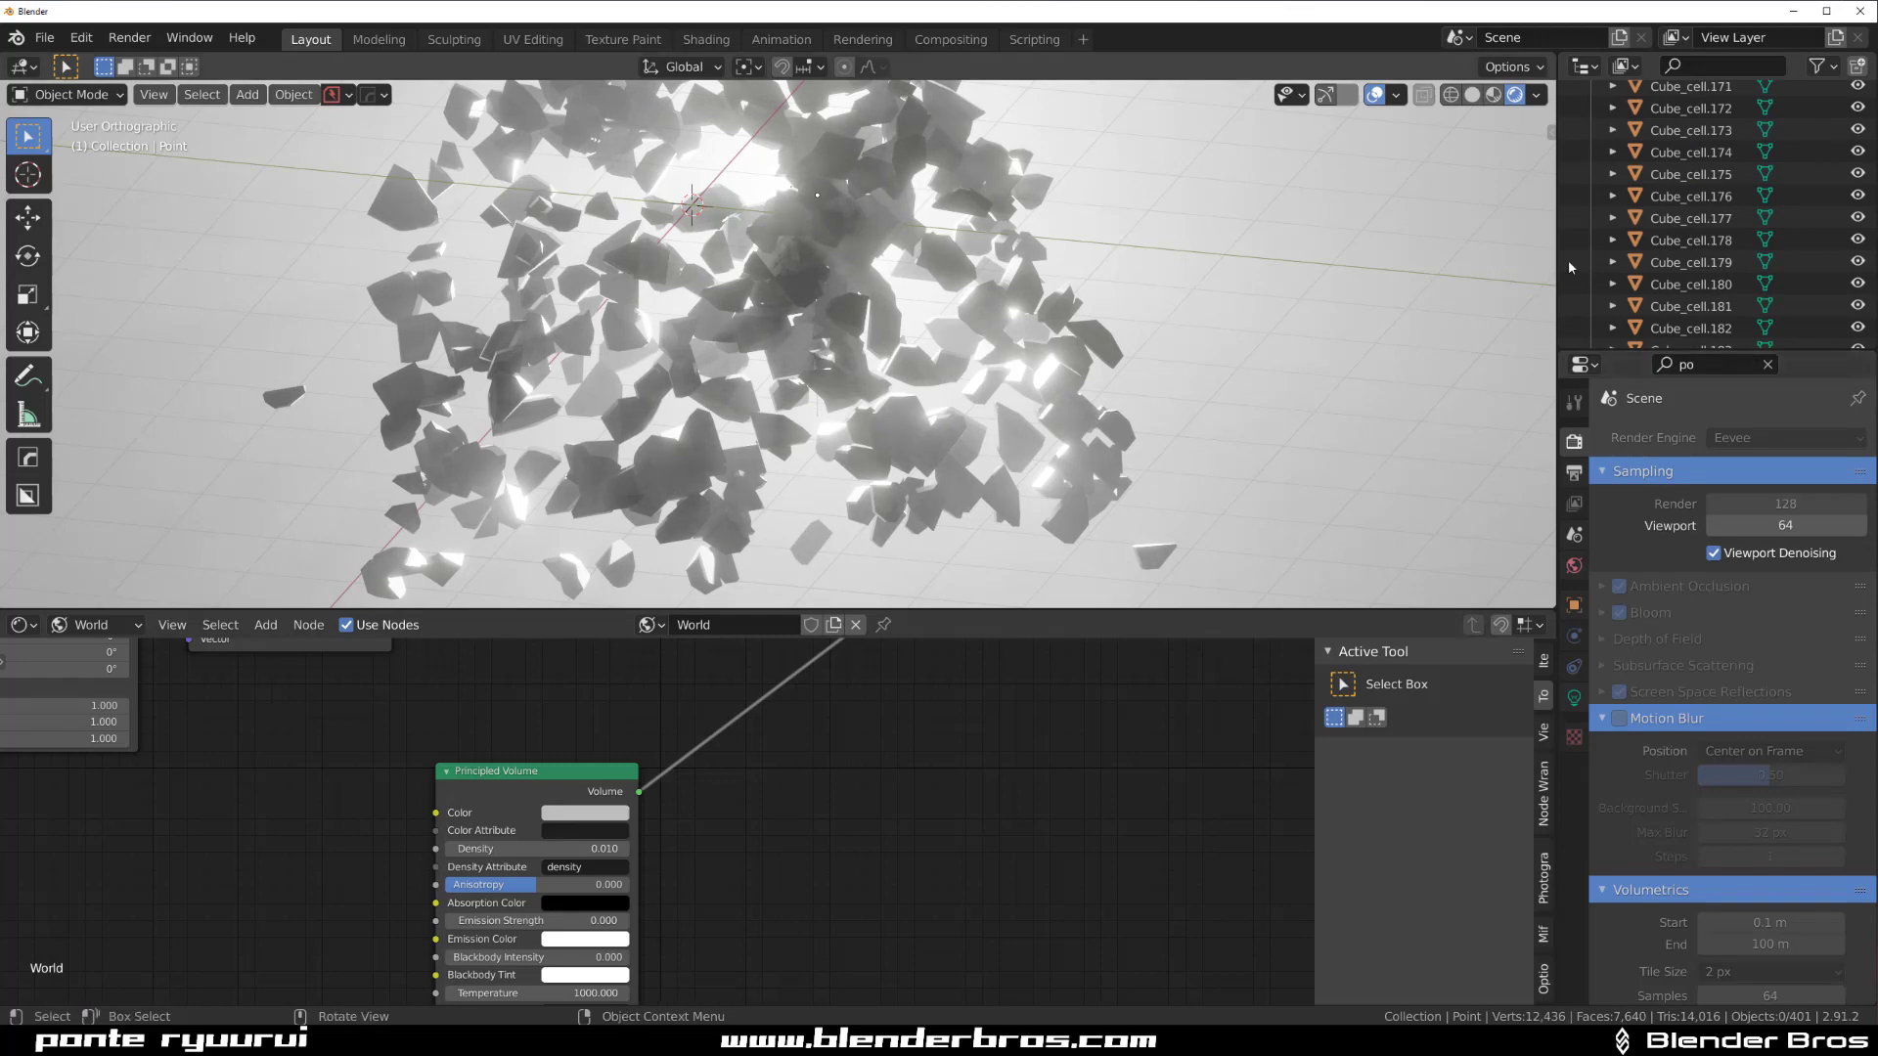
type("poi")
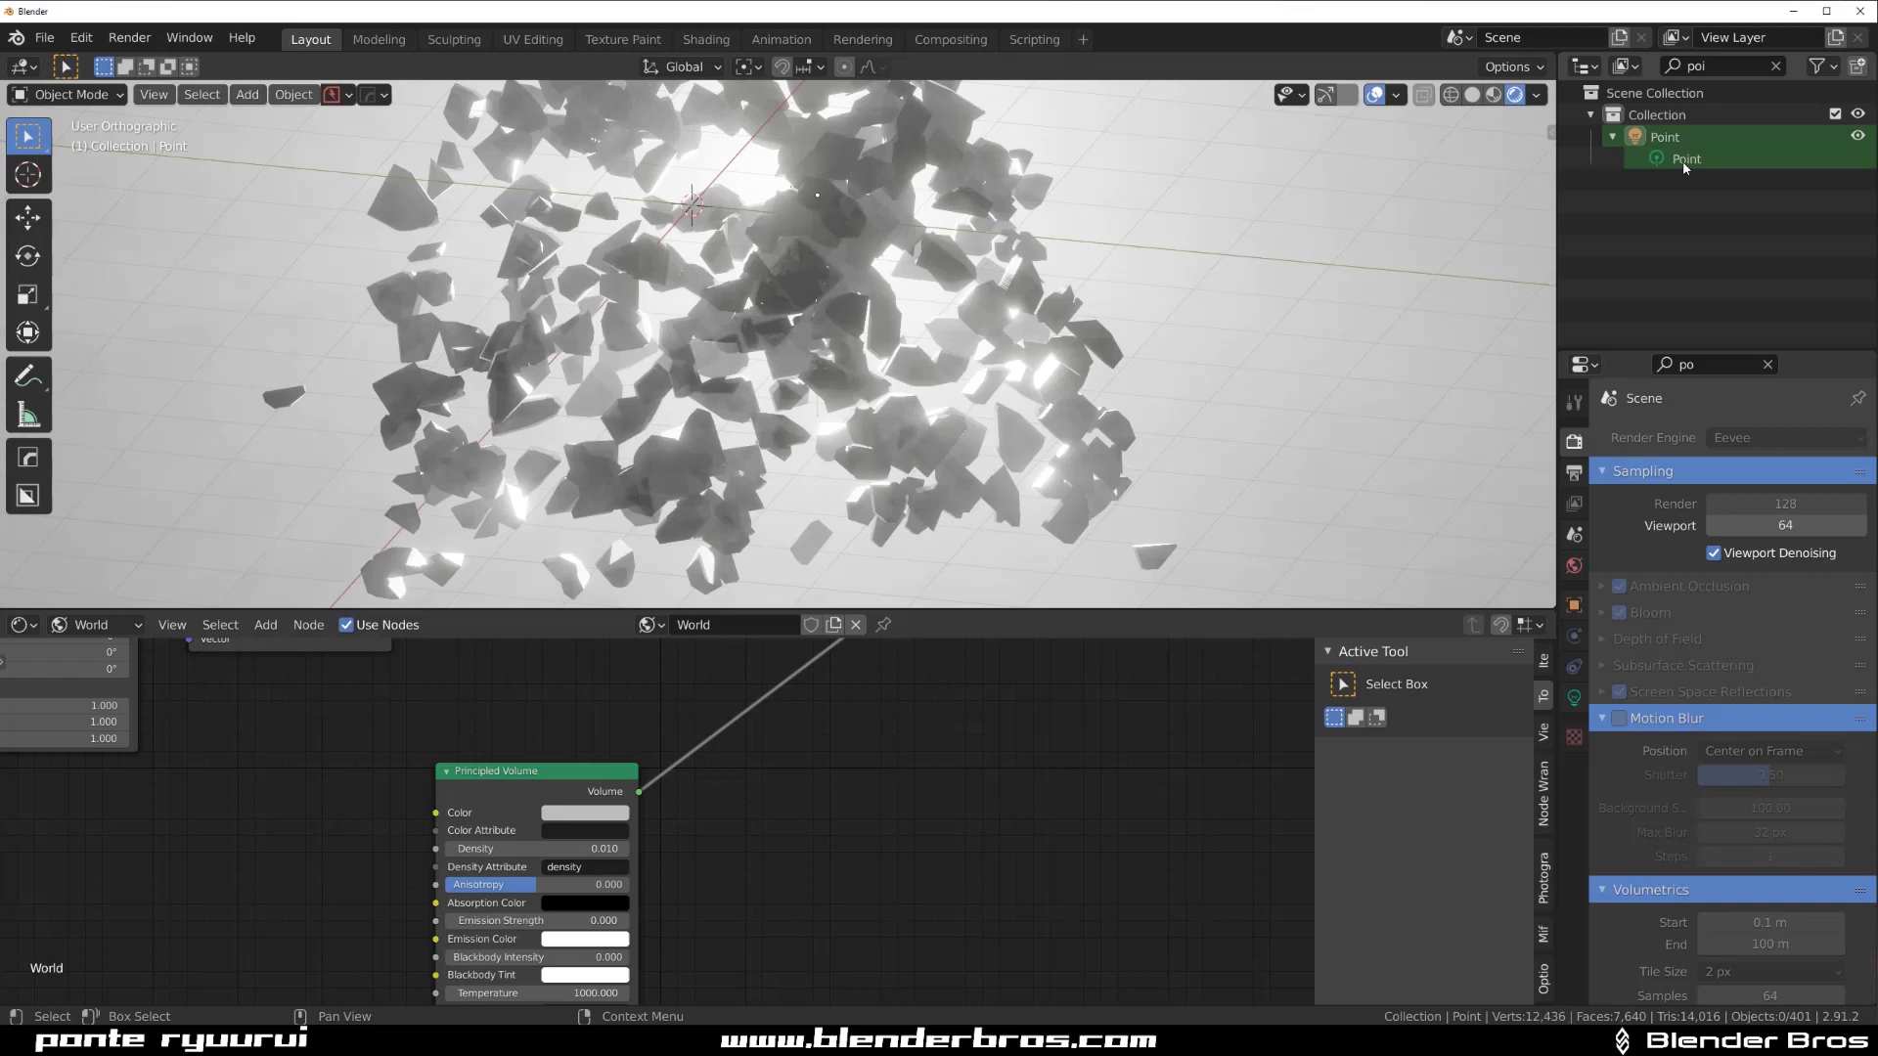
left_click(1682, 161)
left_click(1692, 137)
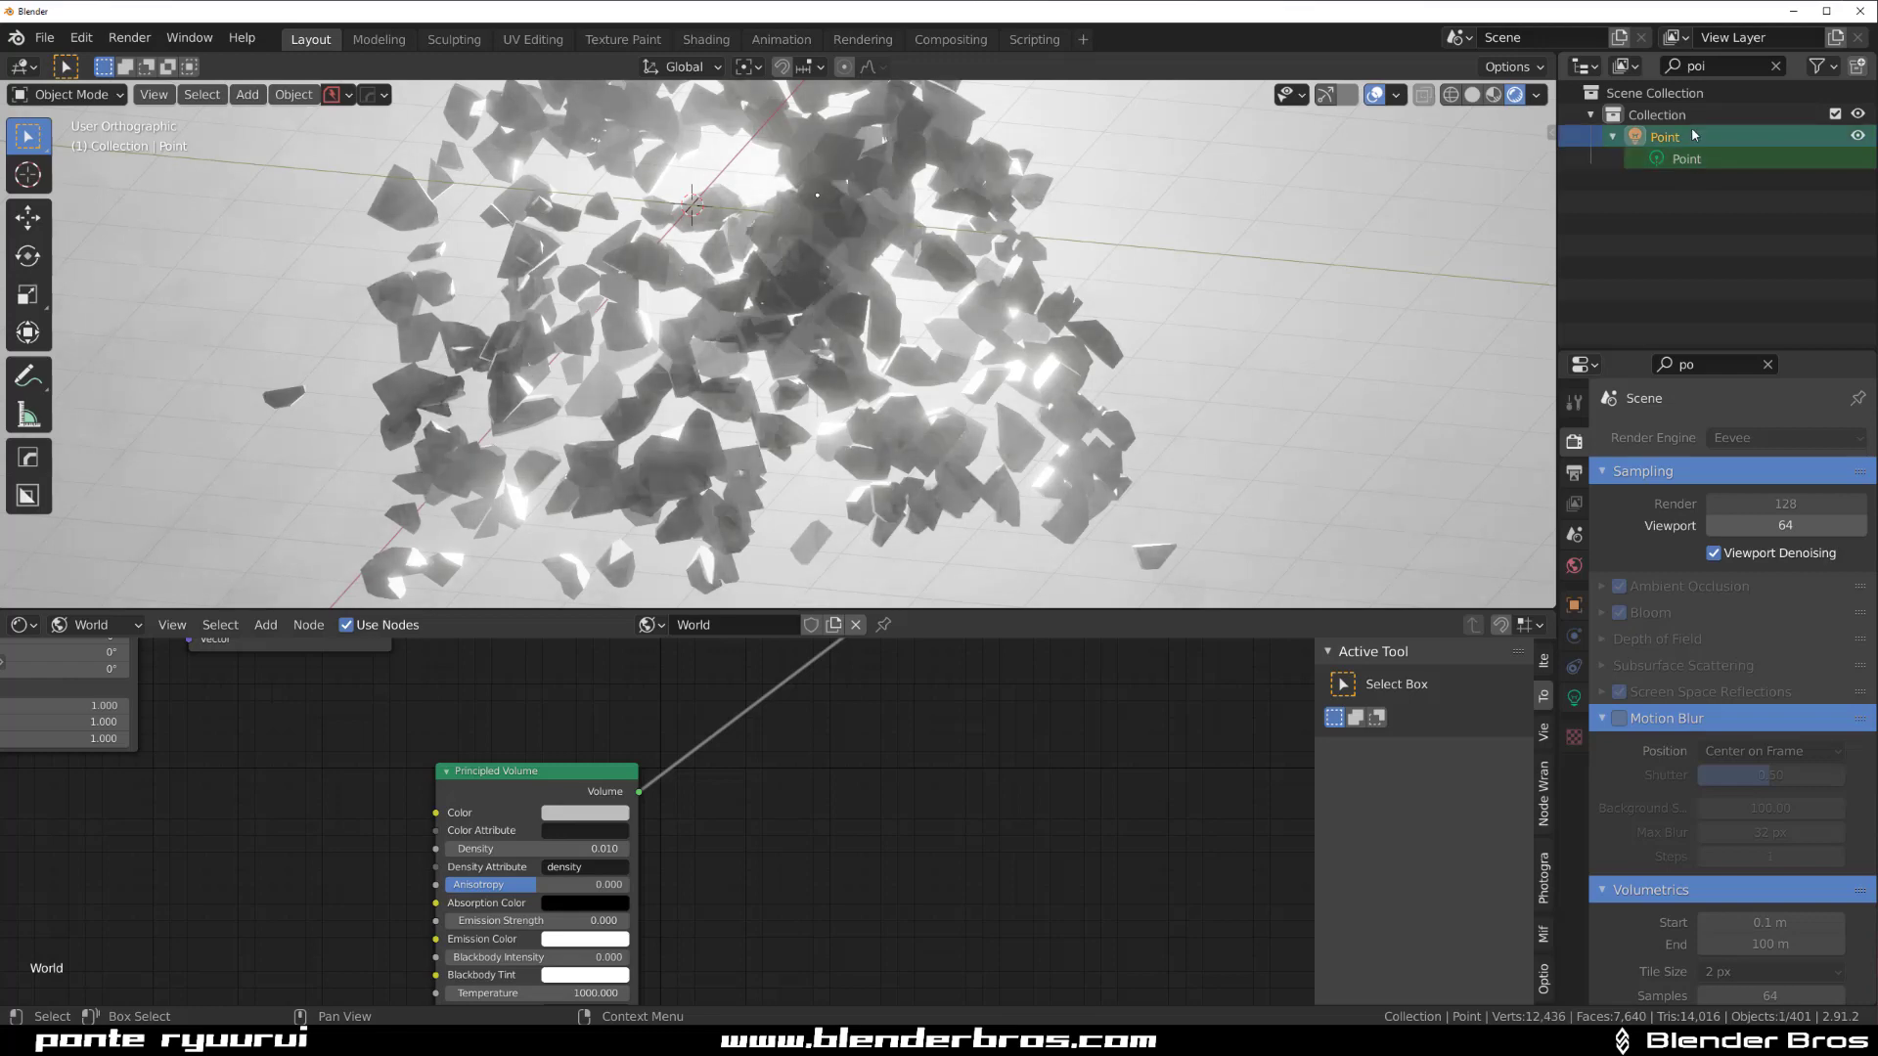
left_click(1574, 697)
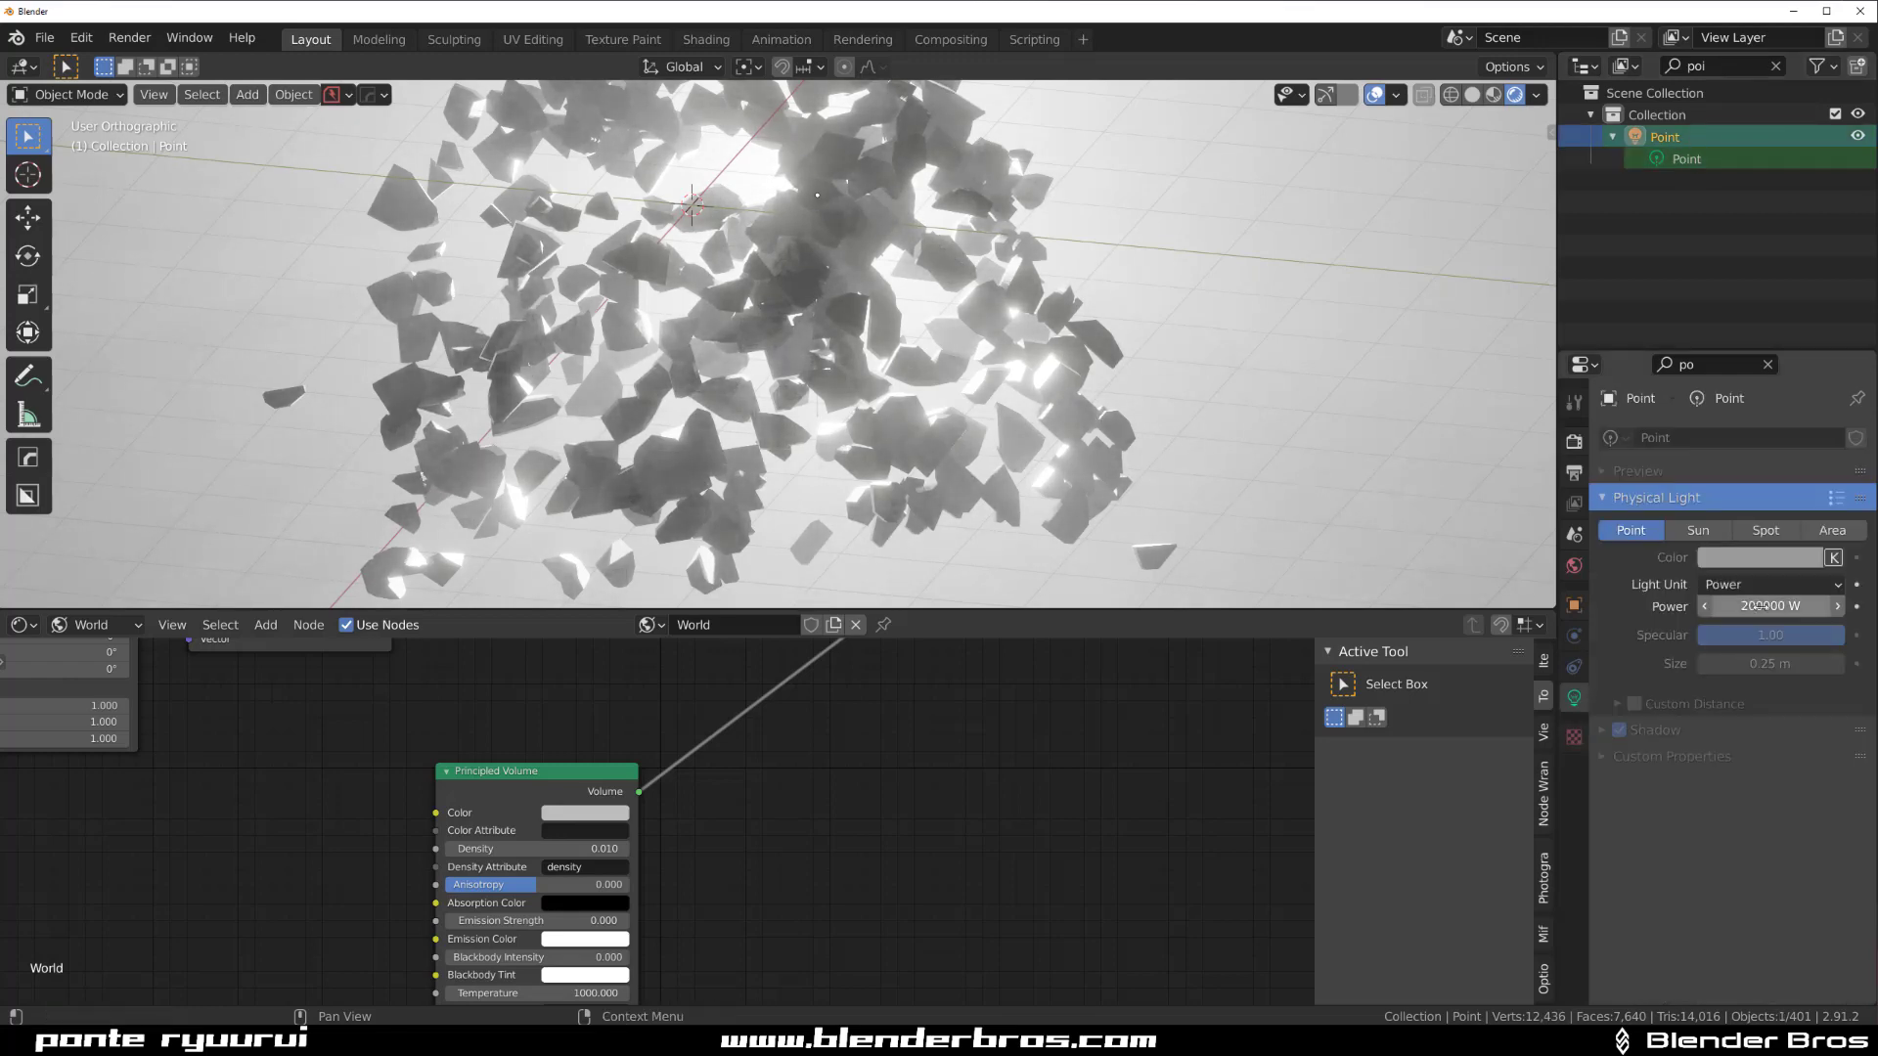
left_click(1760, 606)
type("100000")
key("Return")
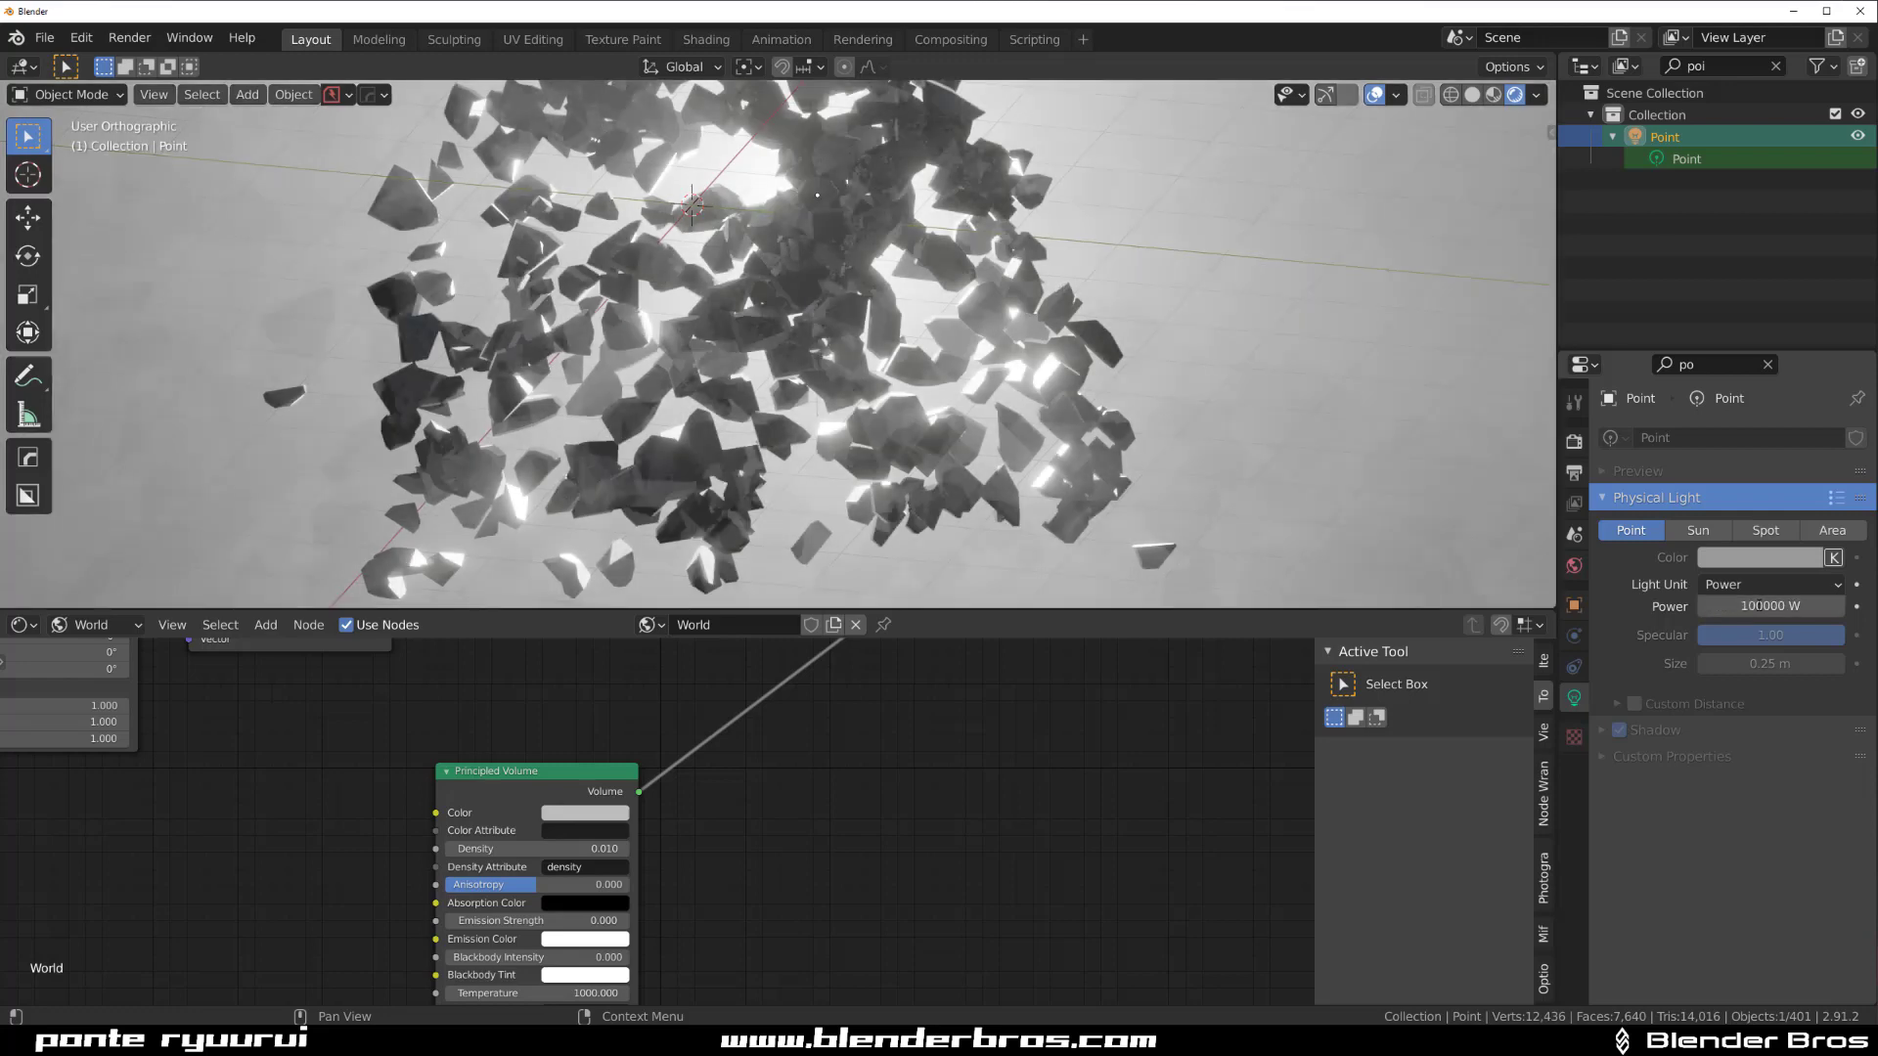
- Enlarge the 3D viewport over the node editor and examine the lit debris up close and from several angles
middle_click_drag(777, 459, 869, 455)
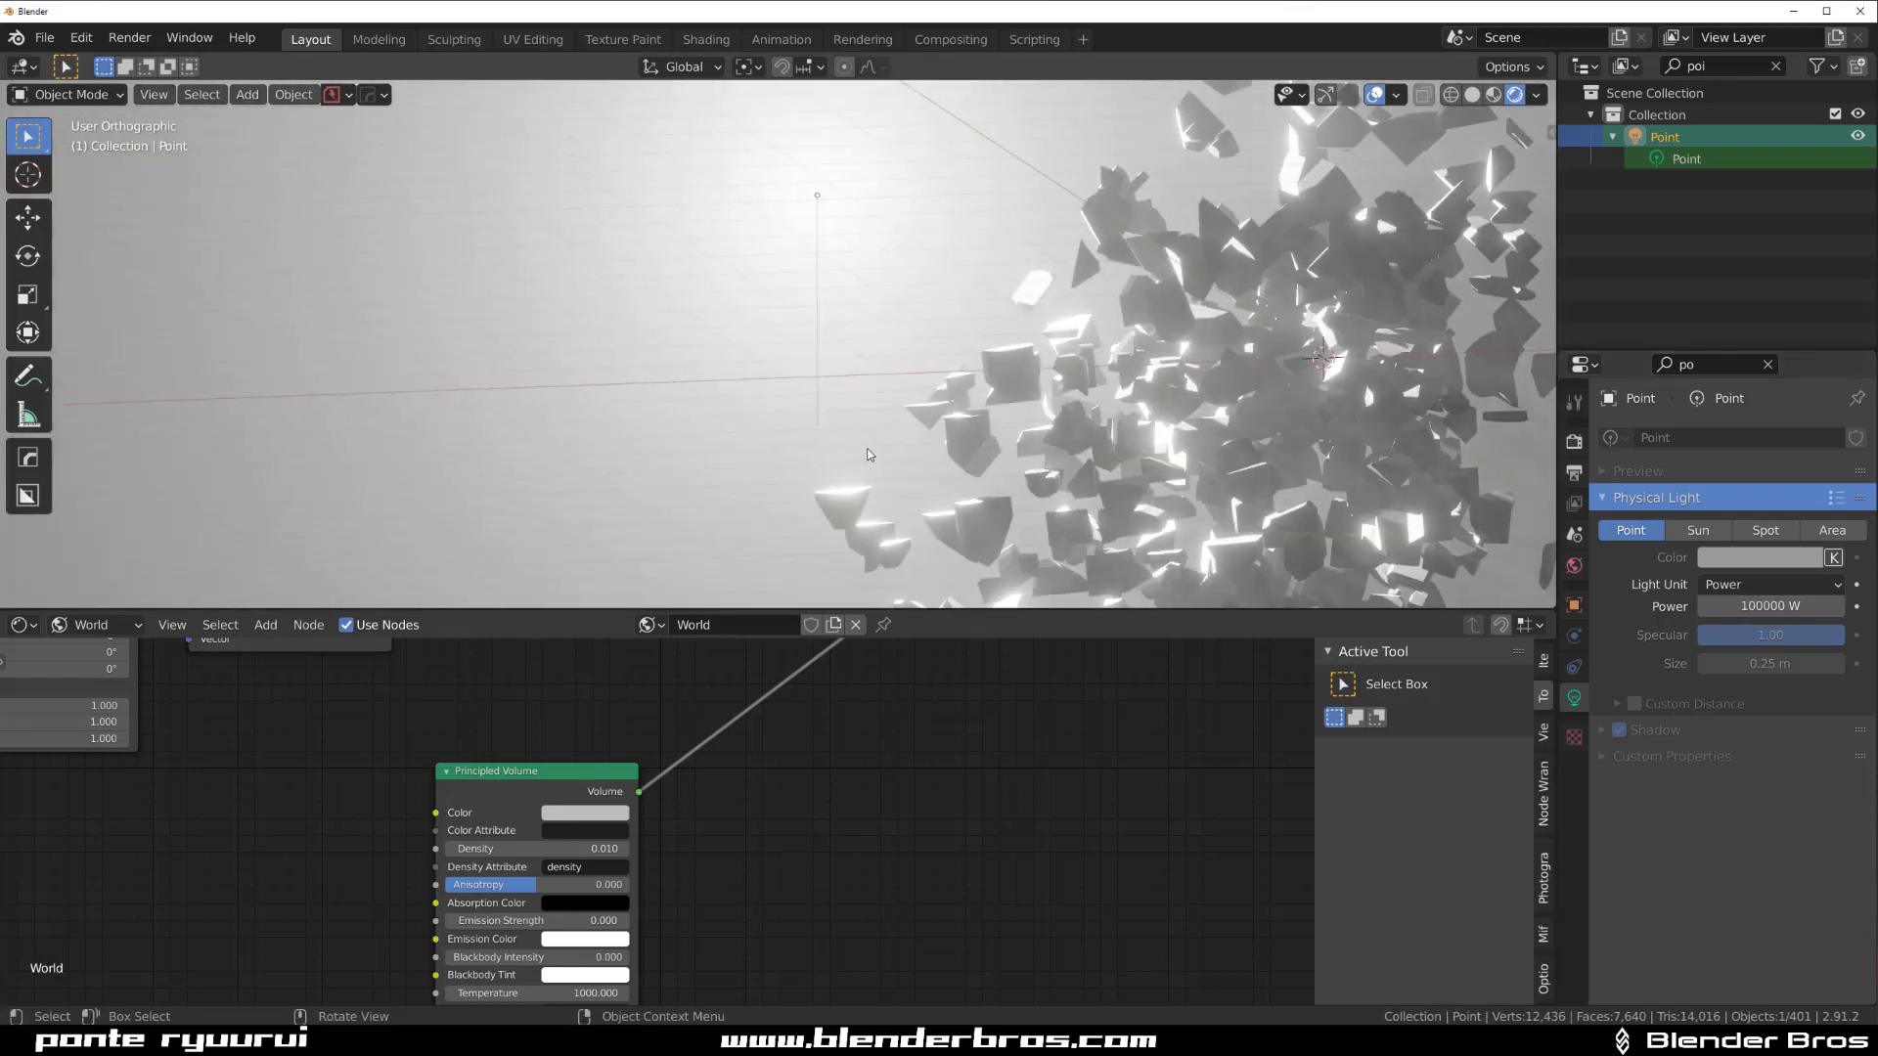
left_click(1310, 368)
middle_click_drag(1310, 368, 888, 300, "shift")
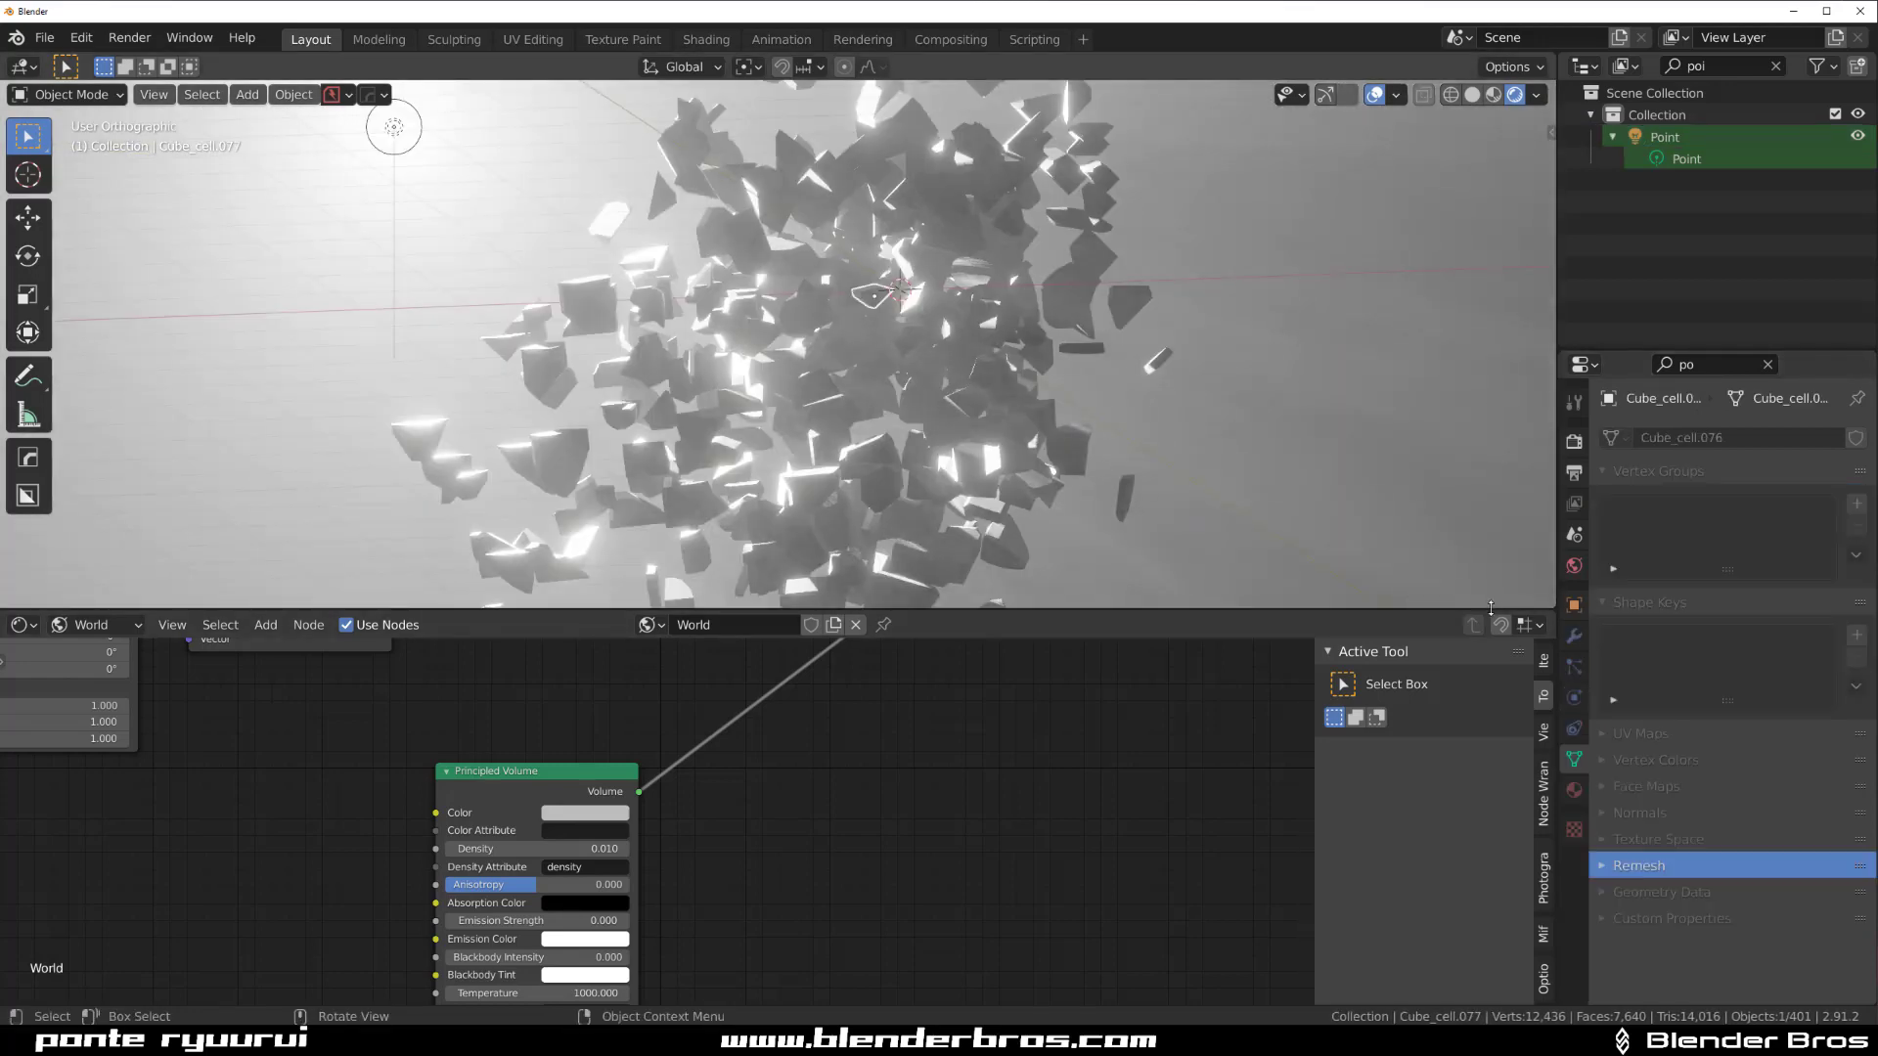
left_click_drag(1492, 609, 1495, 886)
scroll(1066, 408, "up", 7)
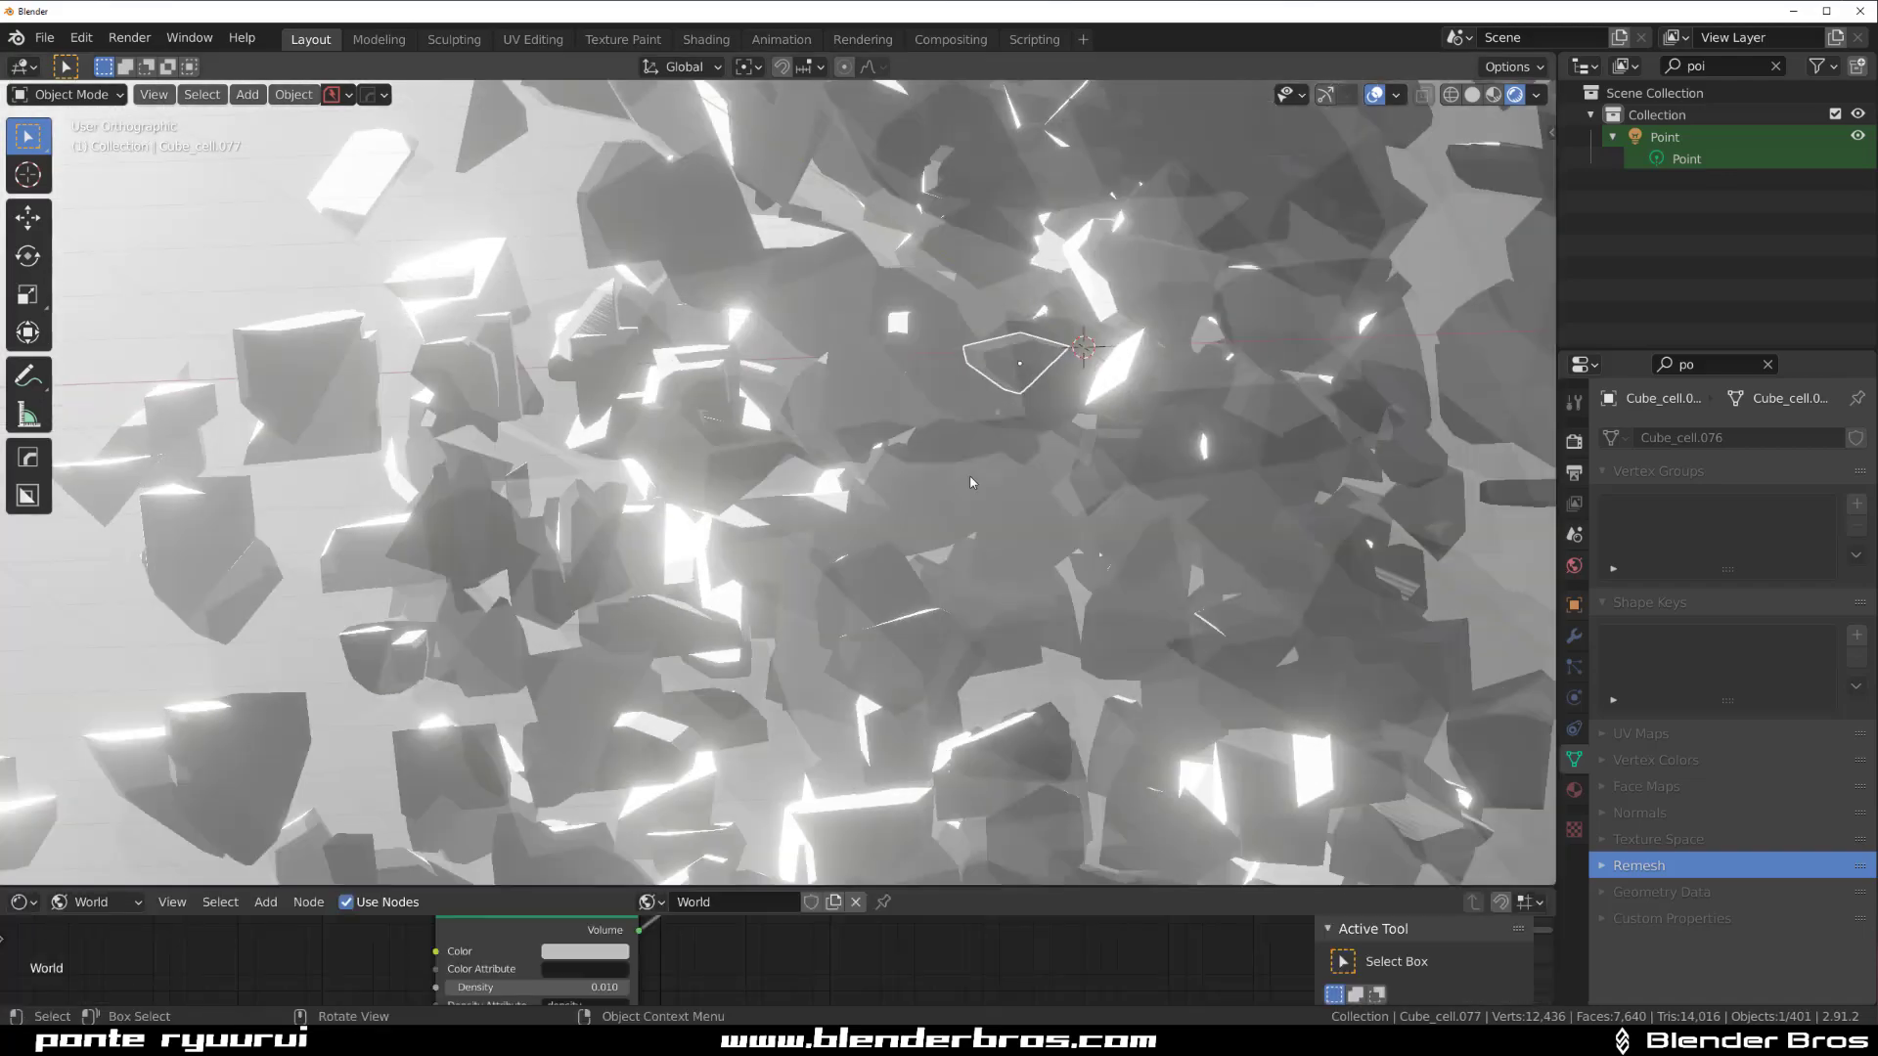
mouse_move(1066, 407)
middle_mouse_down()
mouse_move(1019, 432)
mouse_move(1047, 425)
middle_mouse_up()
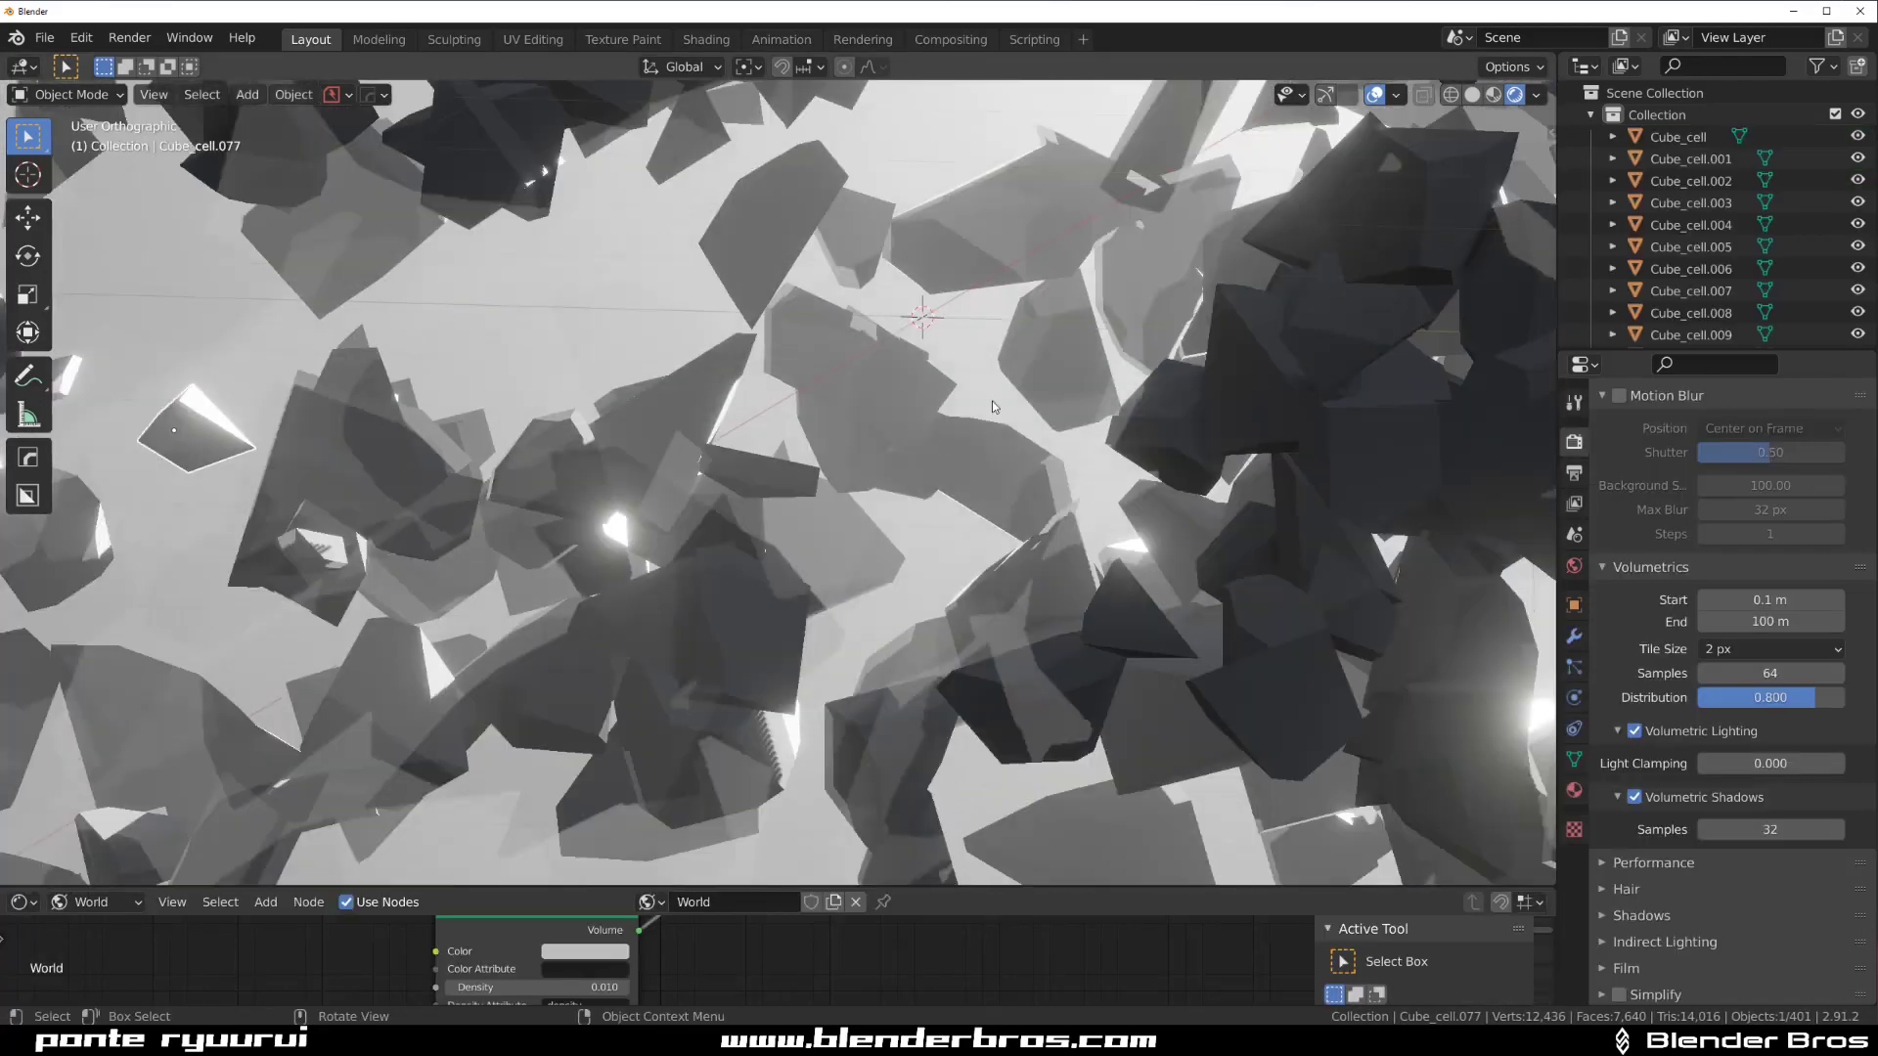
scroll(1226, 411, "down", 6)
middle_click_drag(1207, 479, 1220, 519)
middle_click_drag(1053, 473, 976, 474, "shift")
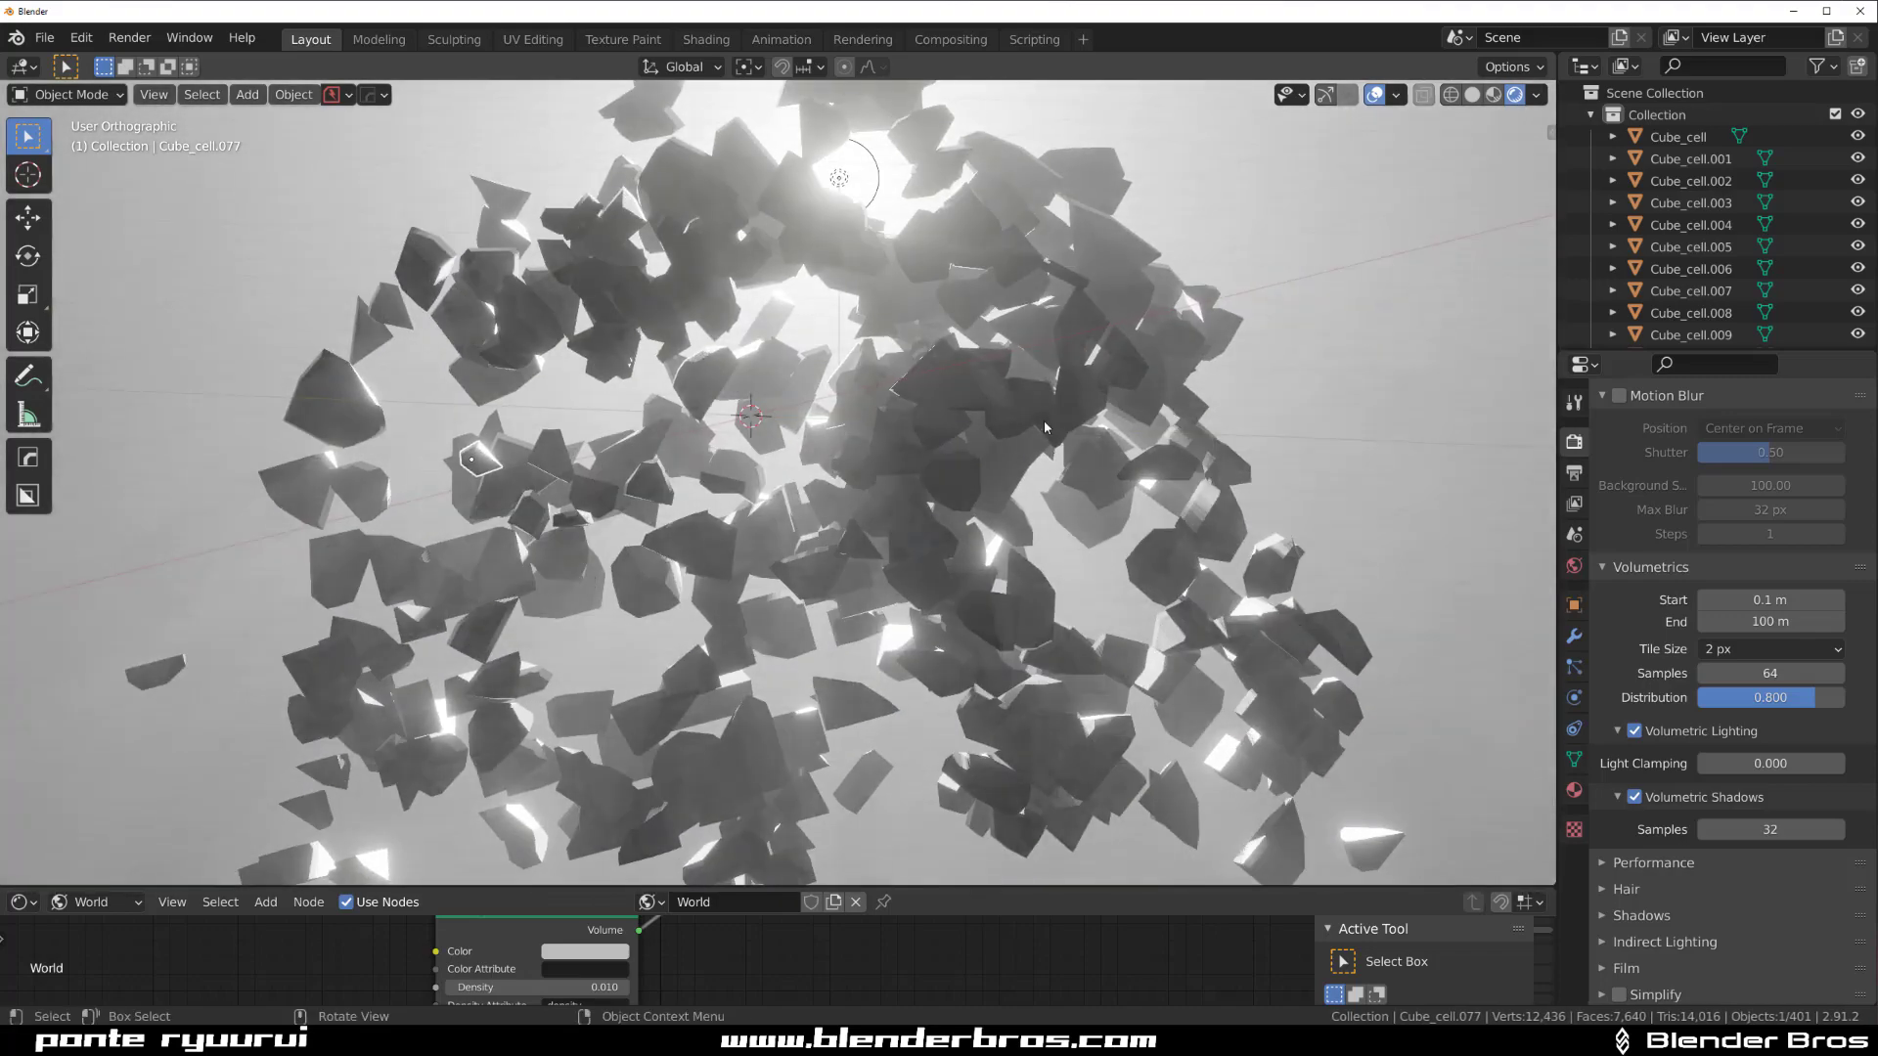
- Enable proportional editing with Random falloff and move a piece from the dense part of the cluster outward with its neighbours
left_click(1018, 411)
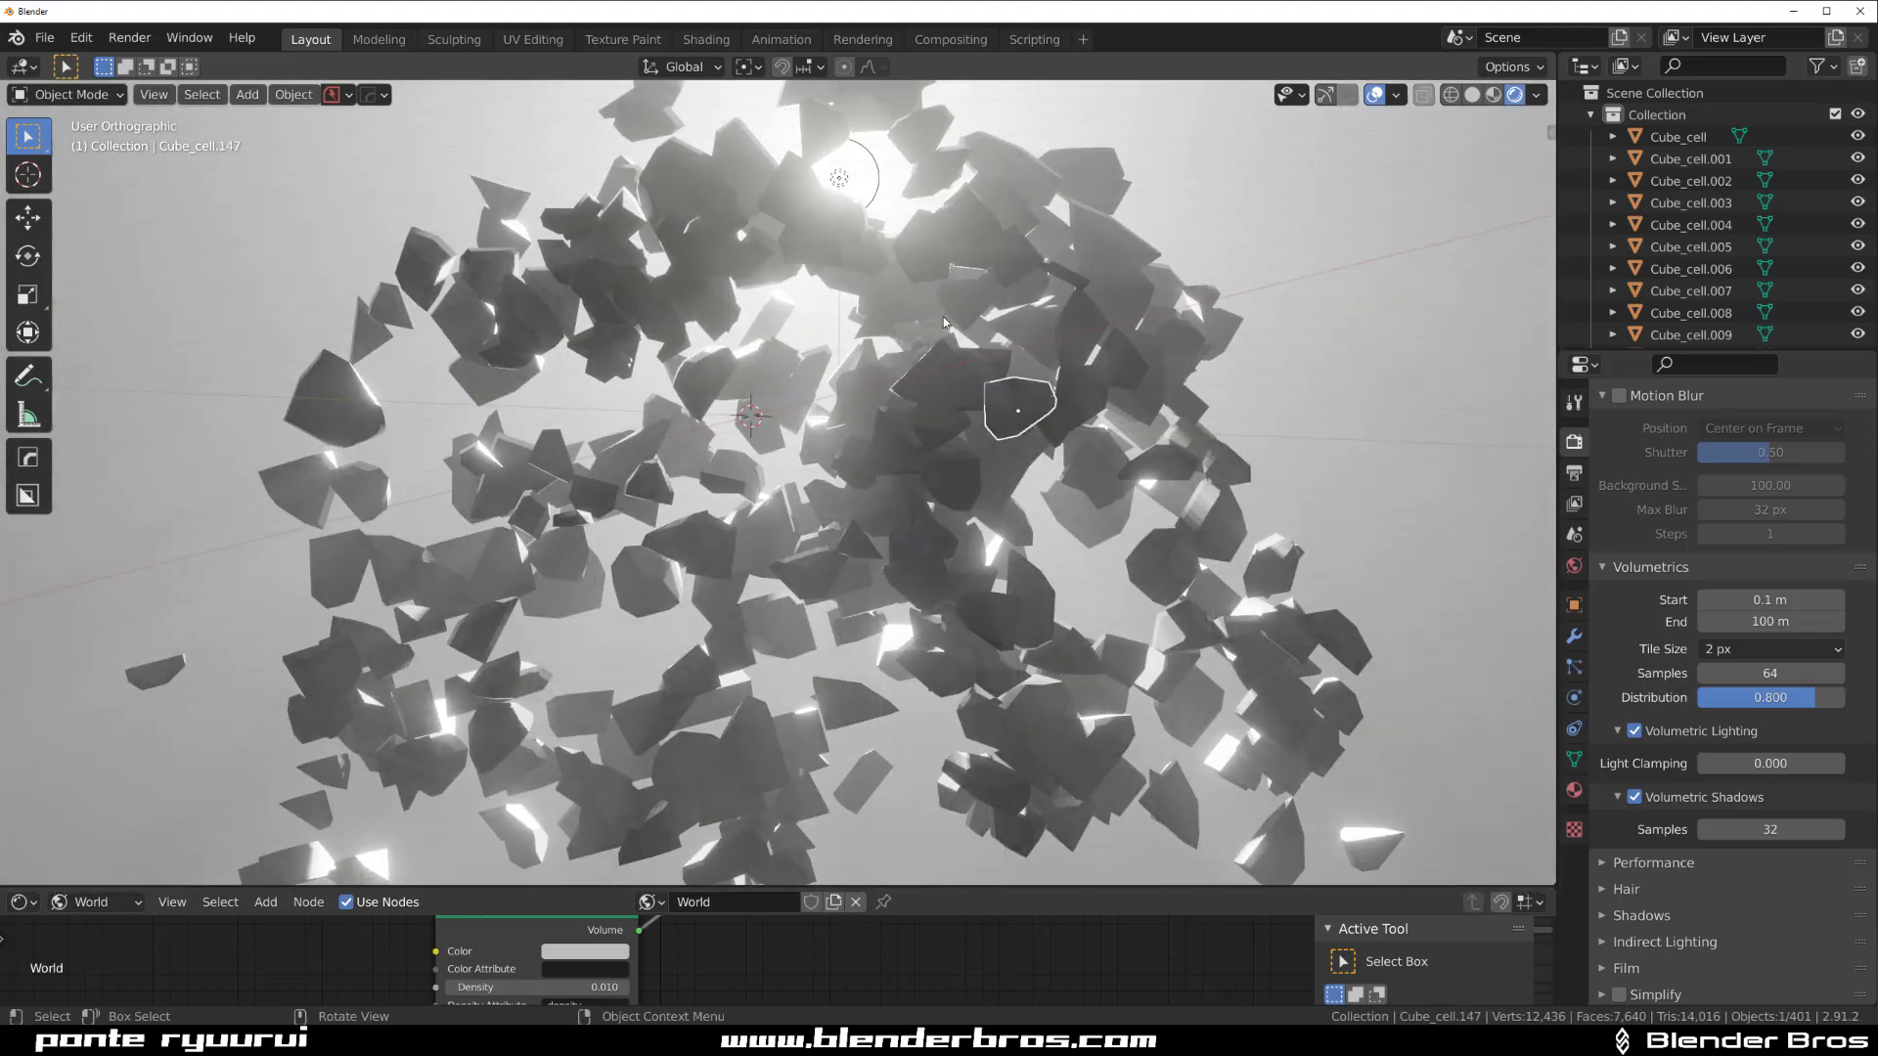
key("o")
key("g")
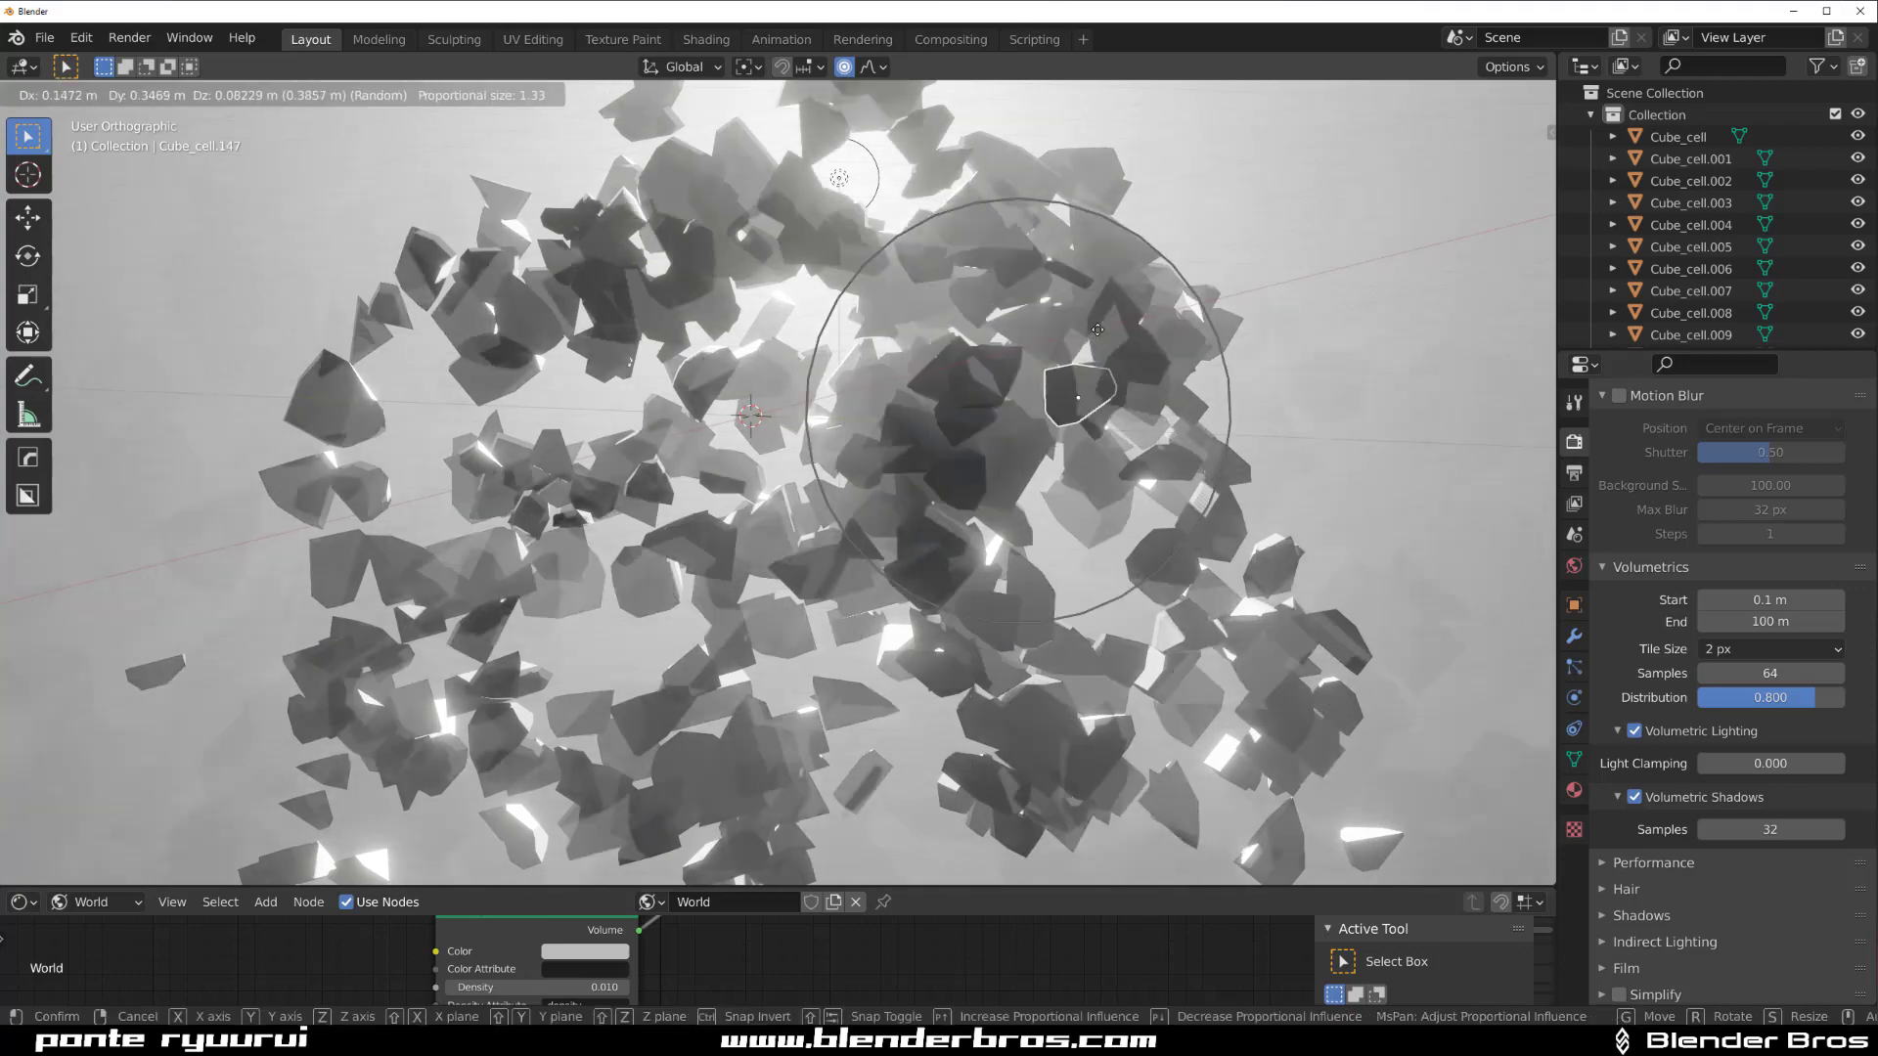
left_click(1477, 192)
scroll(1260, 363, "down", 3)
- Pull a piece on the cluster's side facing away from the point light far outward, trailing neighbouring fragments with Random falloff
middle_click_drag(1180, 477, 1320, 474)
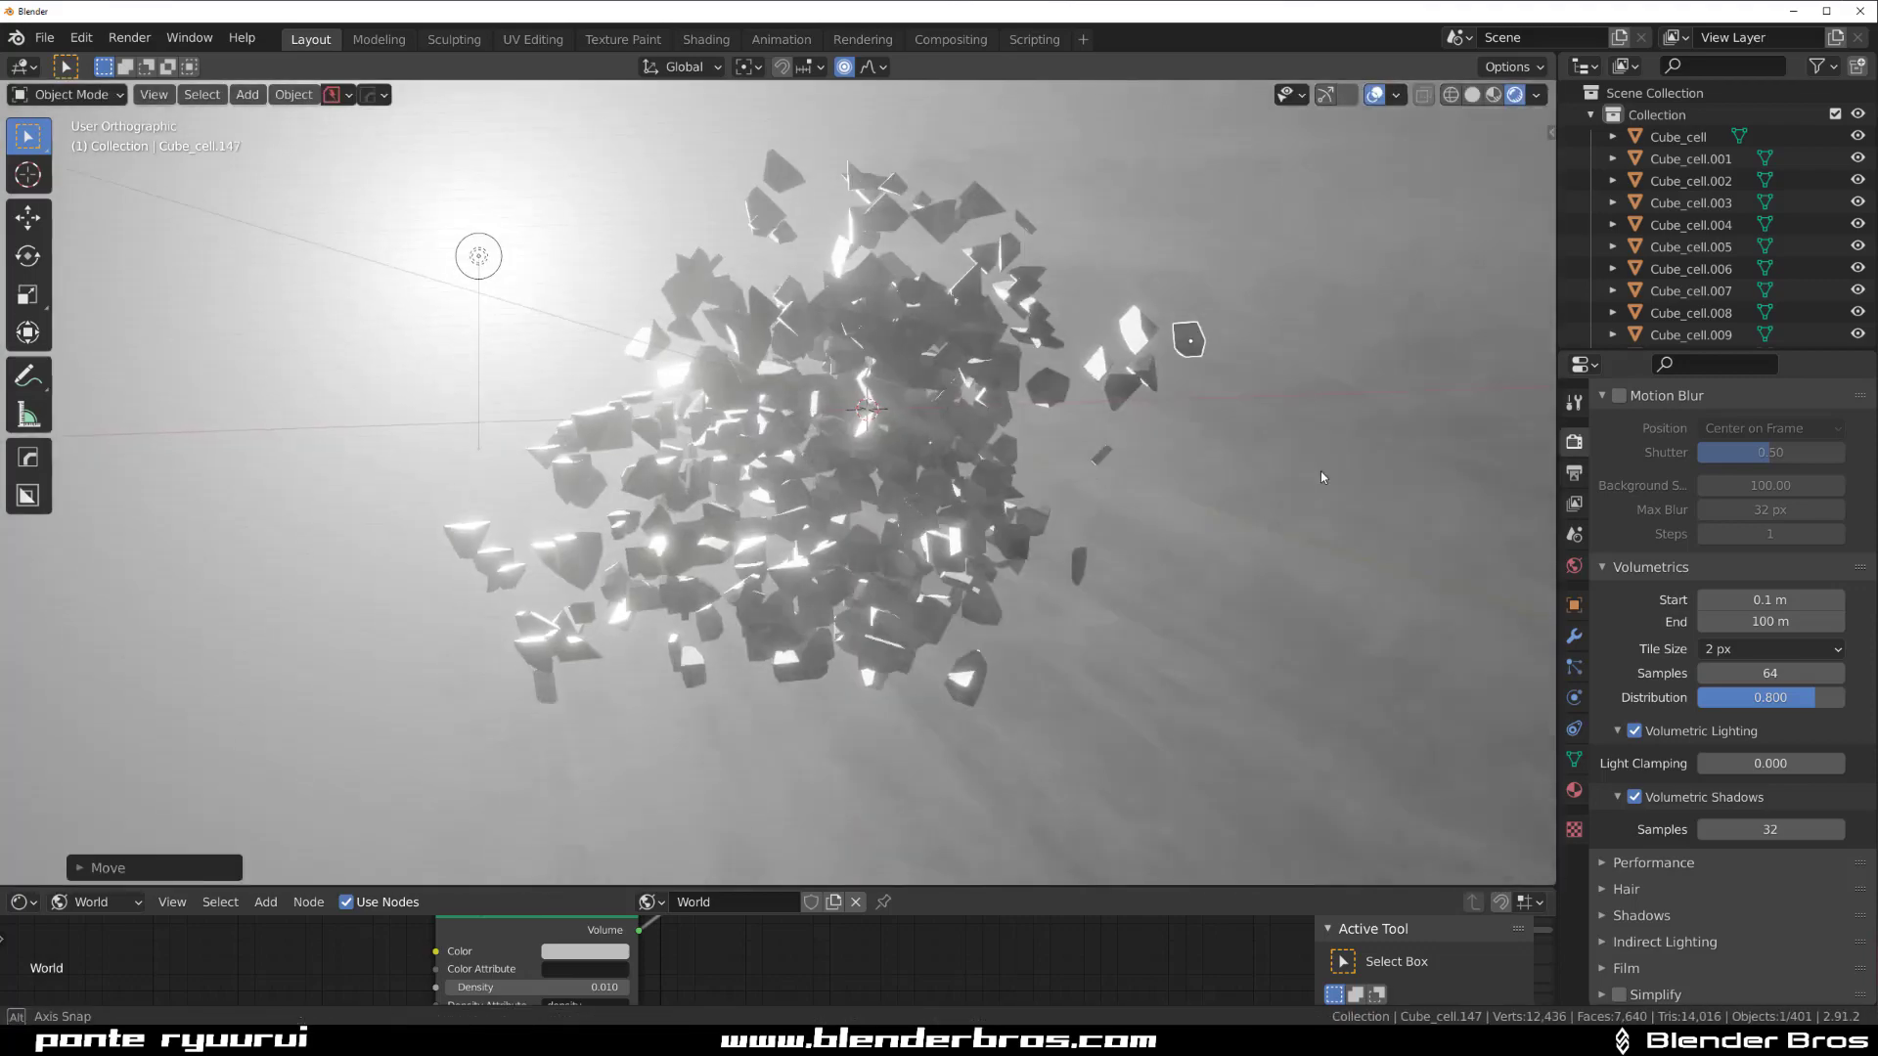
left_click(968, 451)
key("g")
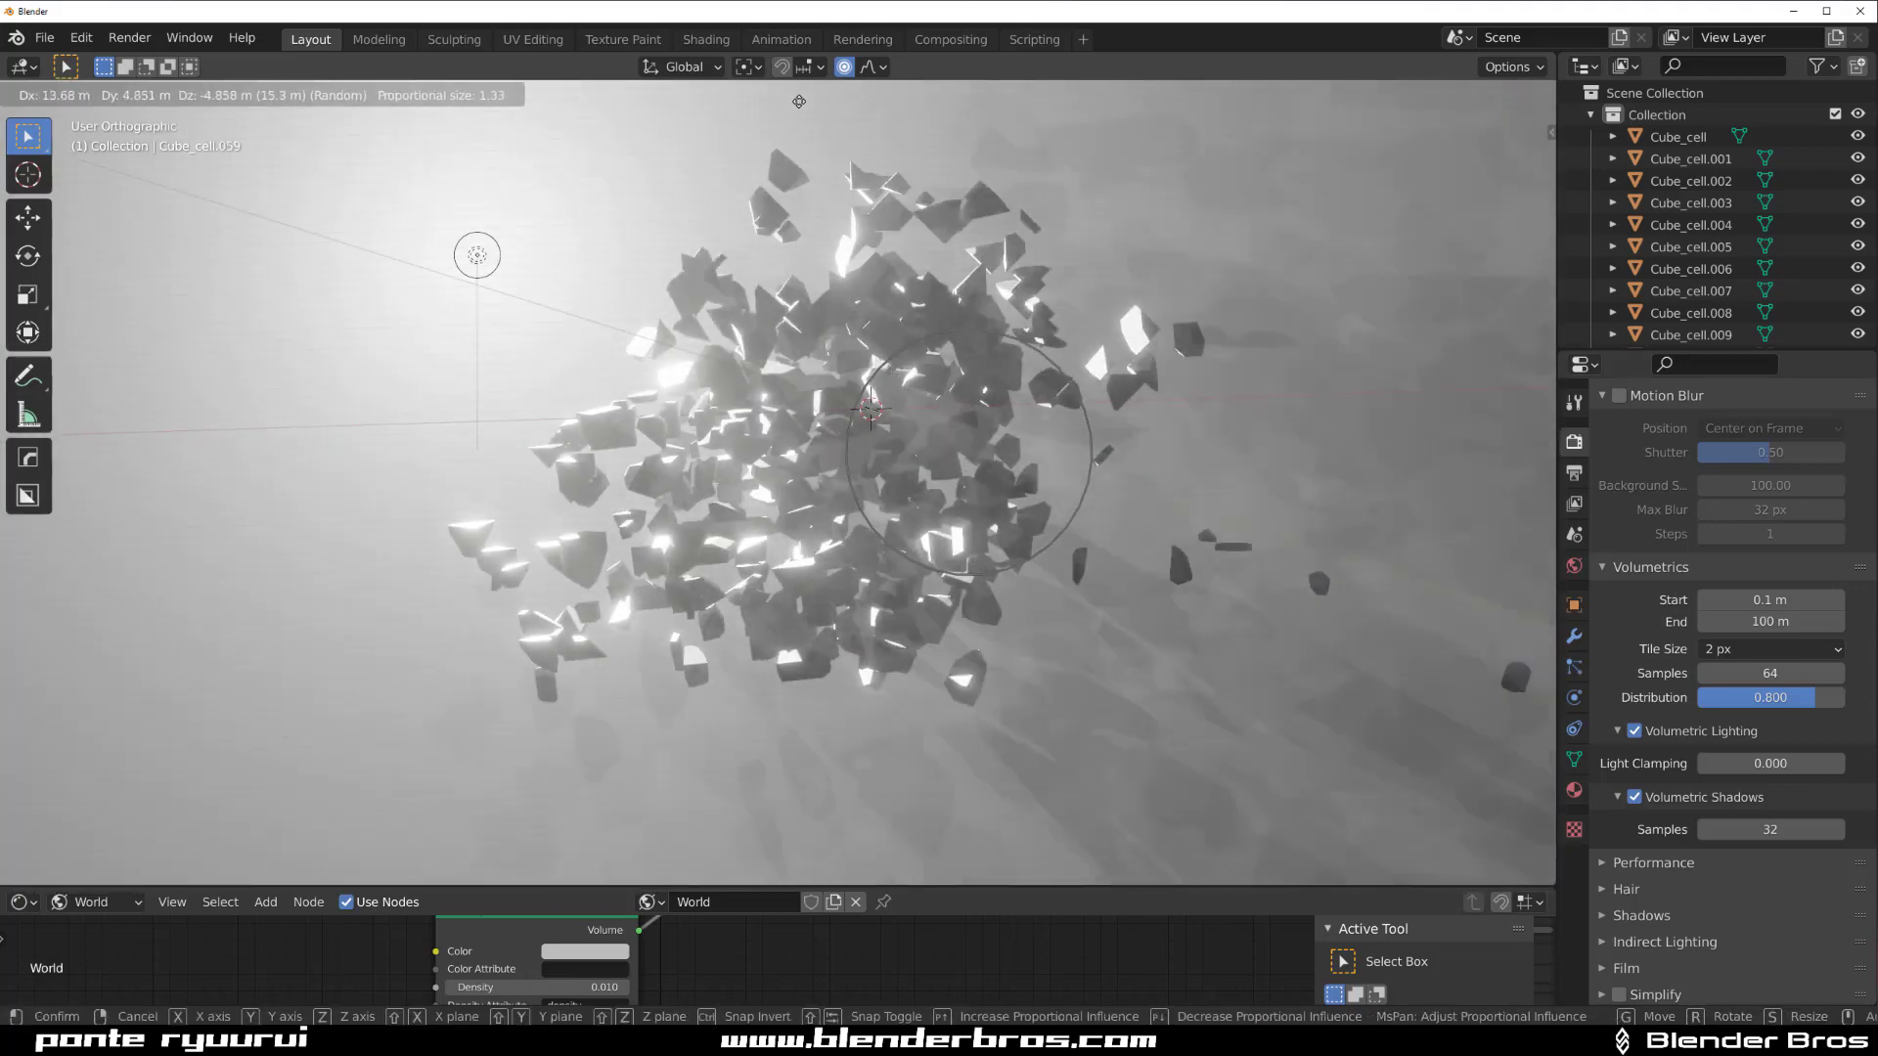
left_click(165, 691)
- Pull a piece on the cluster's side nearest the point light outward past the light, trailing neighbouring fragments
left_click(721, 366)
key("g")
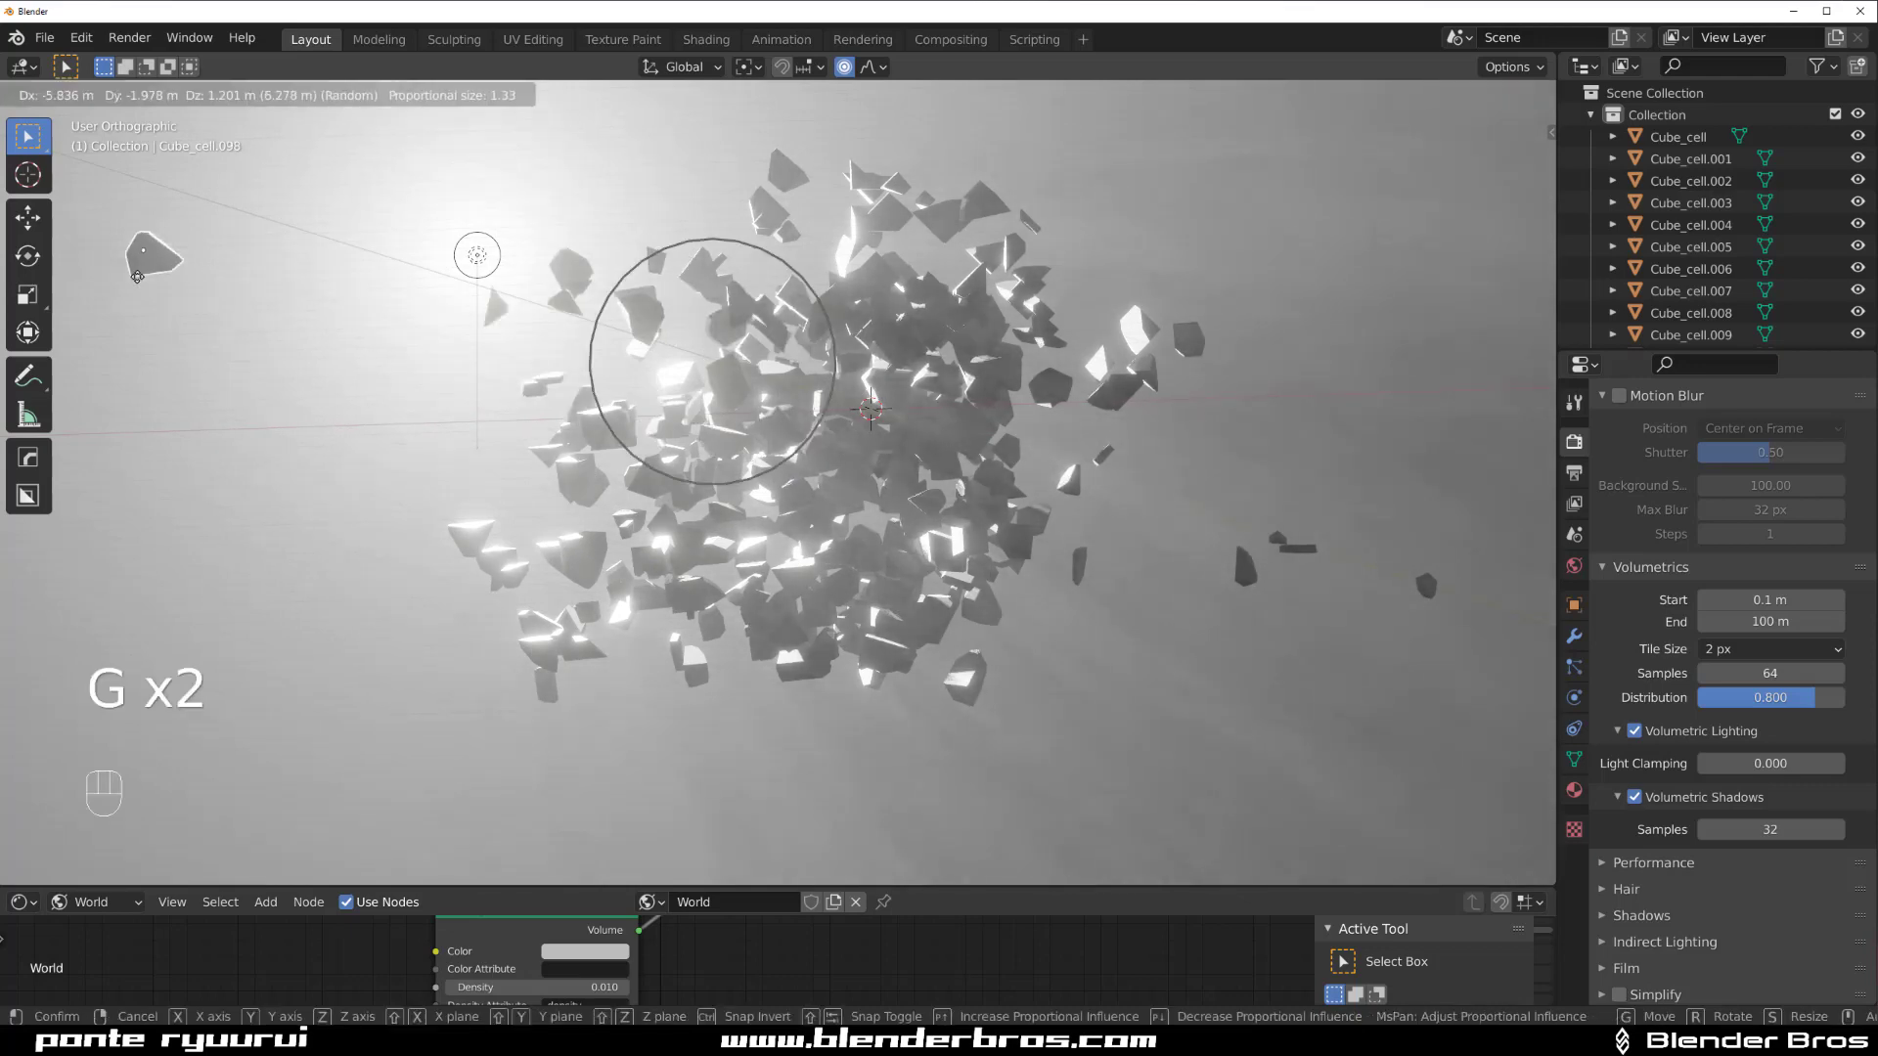
left_click(155, 256)
key("g")
left_click(239, 578)
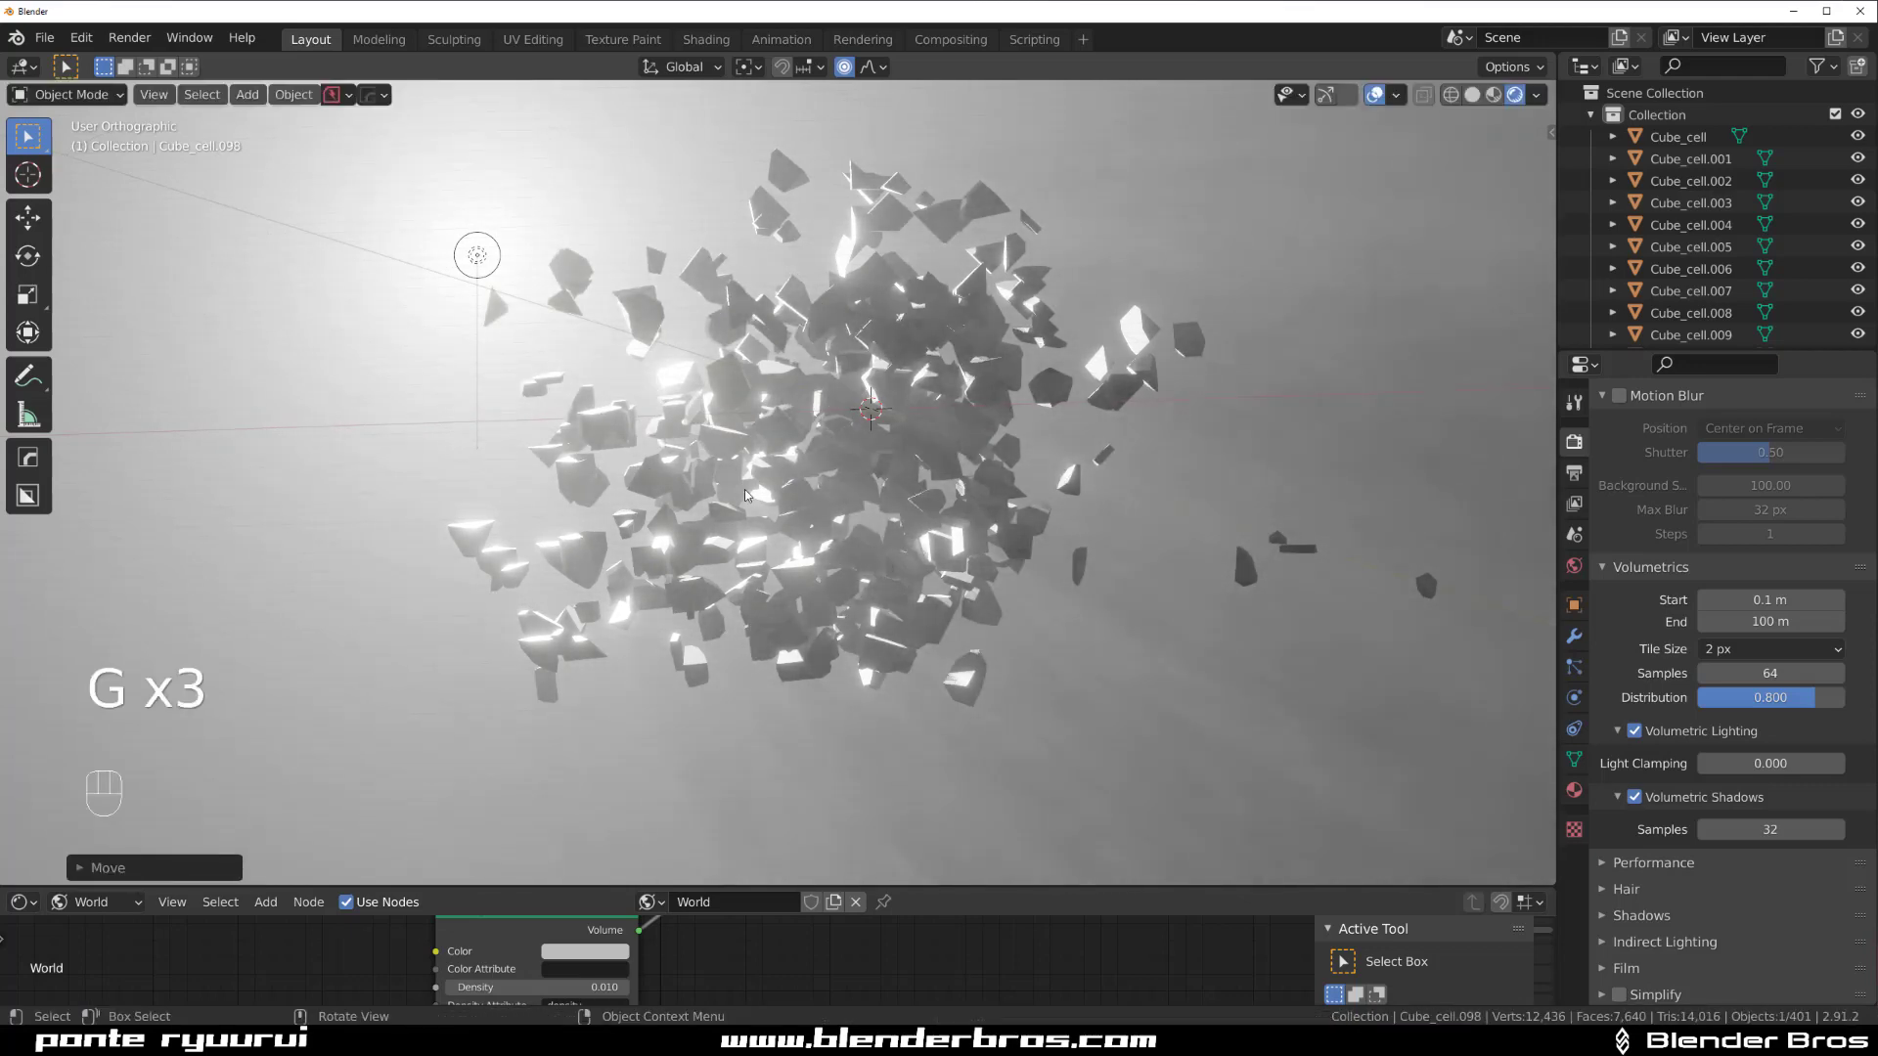
- Pull a piece from the cluster's underside downward so a trail of fragments extends below the debris
middle_click_drag(675, 489, 759, 318)
scroll(757, 316, "down", 2)
key("g")
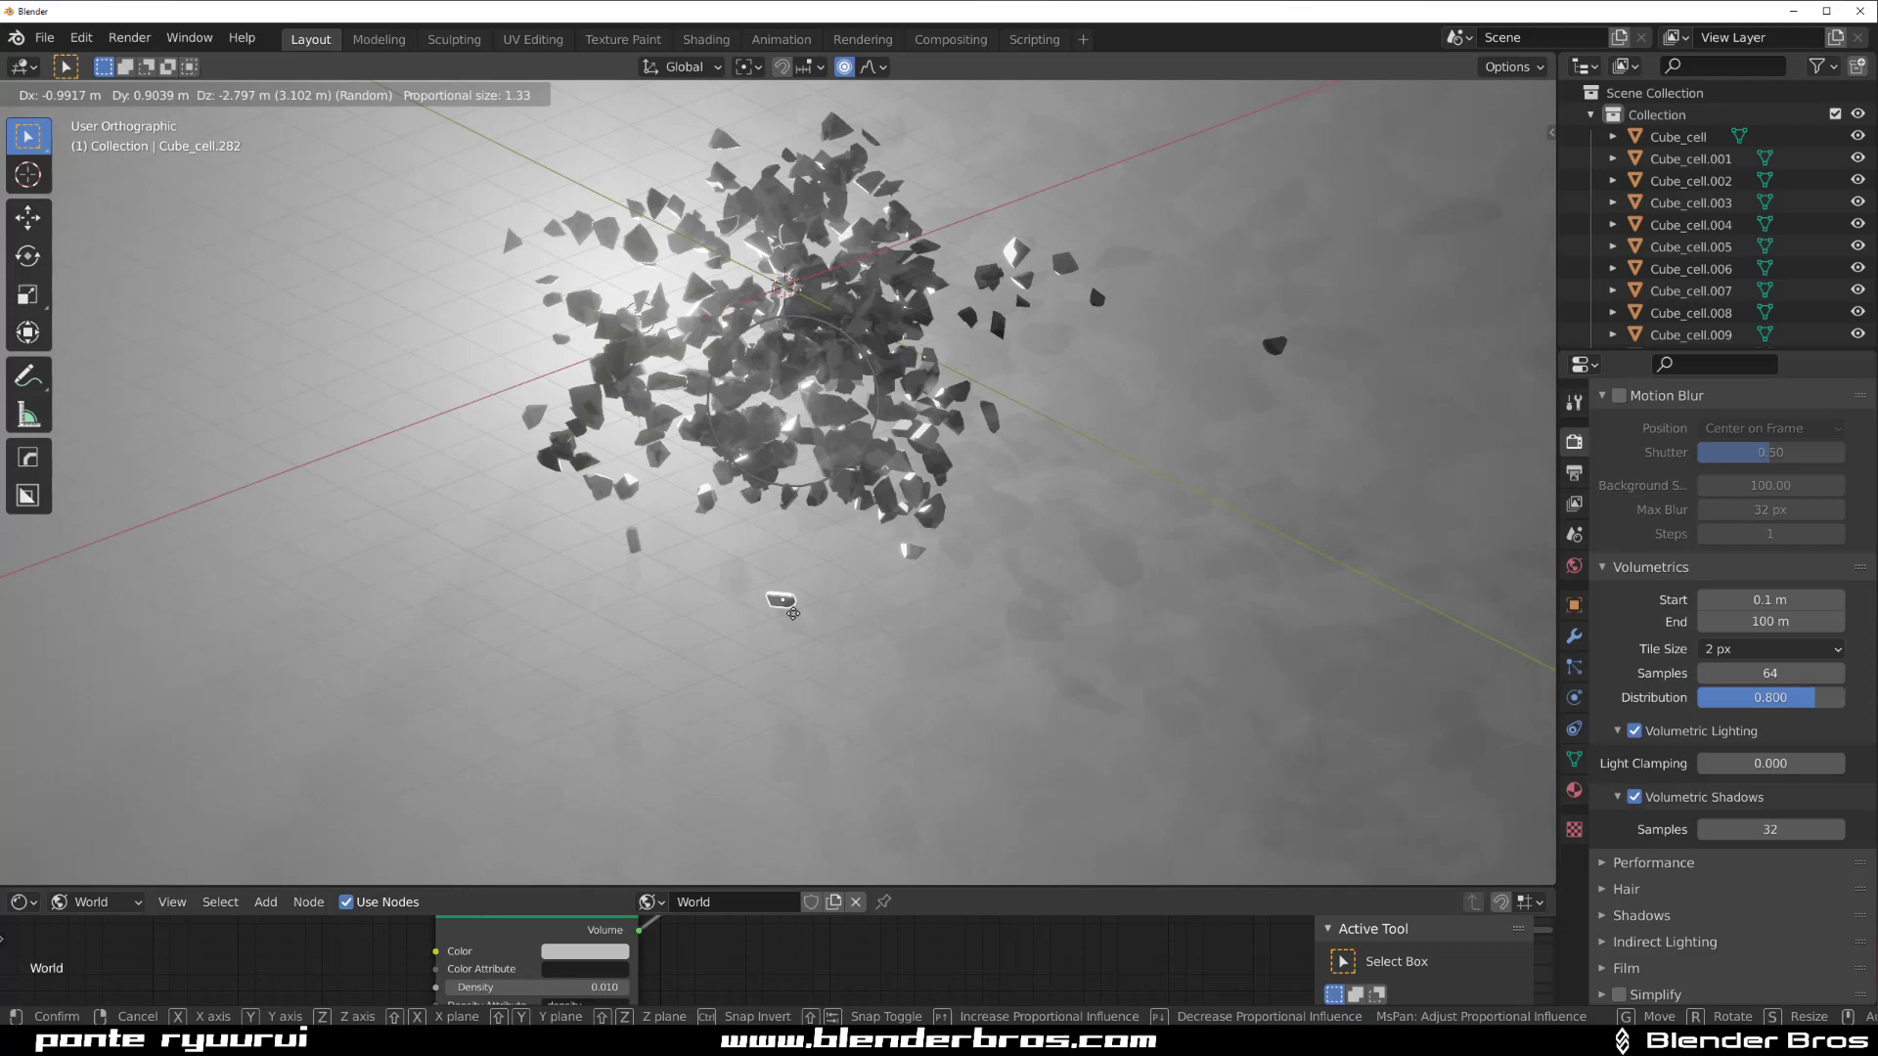
left_click(863, 391)
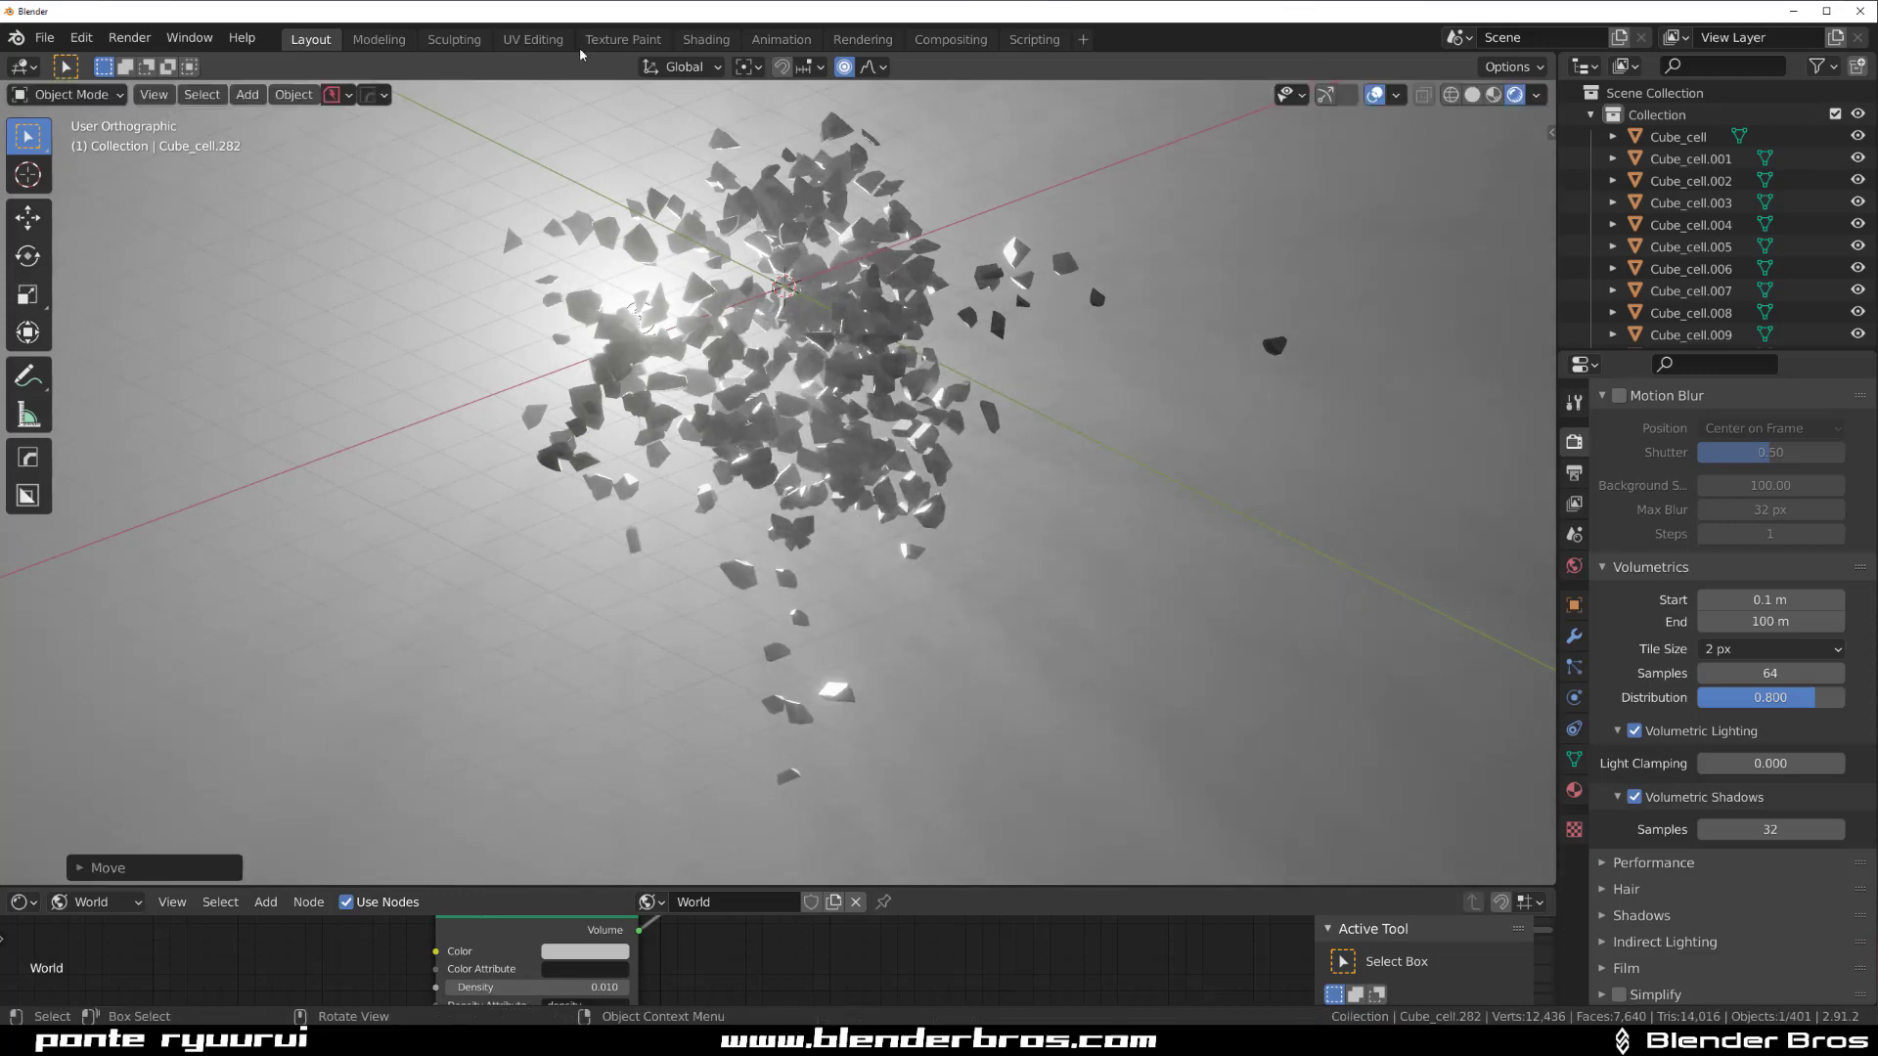
- Move another piece about 33 m or more outward from the cluster's right flank to spread a long trail of fragments
left_click(914, 376)
key("g")
scroll(1509, 598, "down", 4)
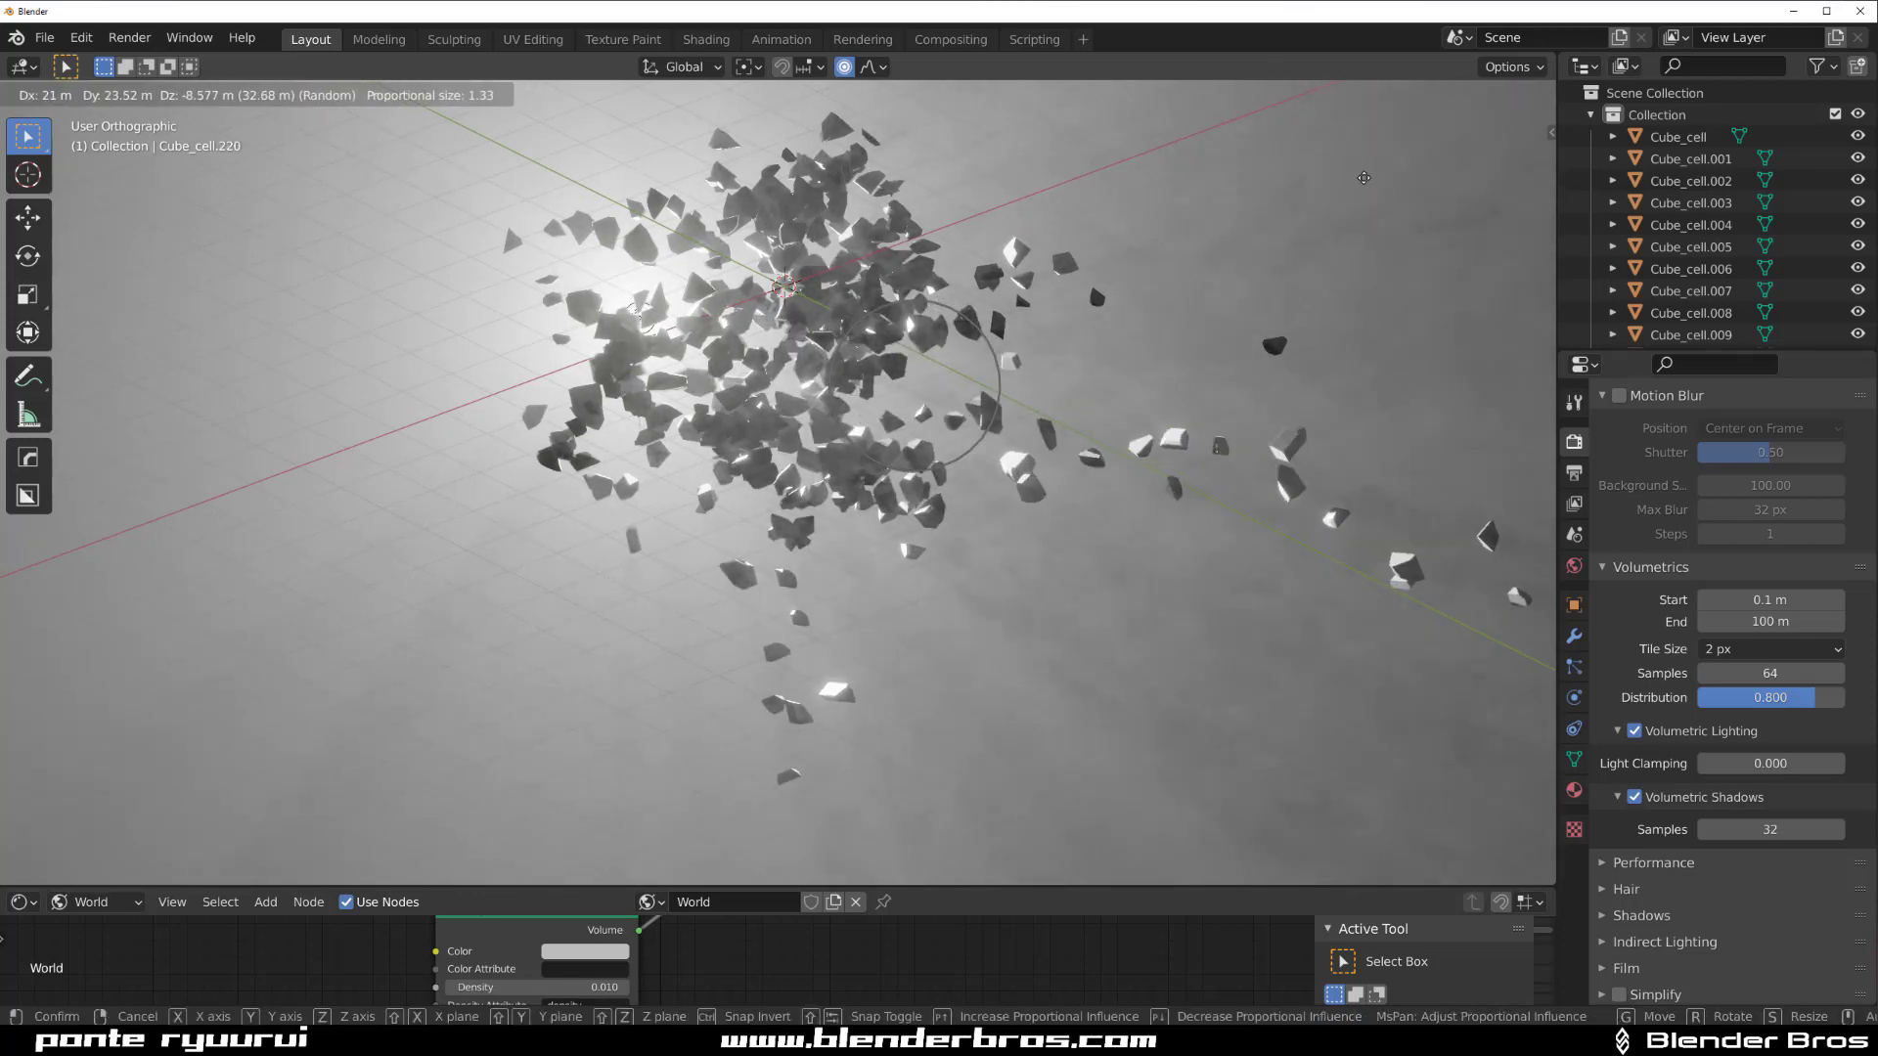
left_click(1509, 598)
- From a lower angle, pull a piece on the cluster's left flank far outward with its neighbours
middle_click_drag(933, 546, 904, 624)
key("g")
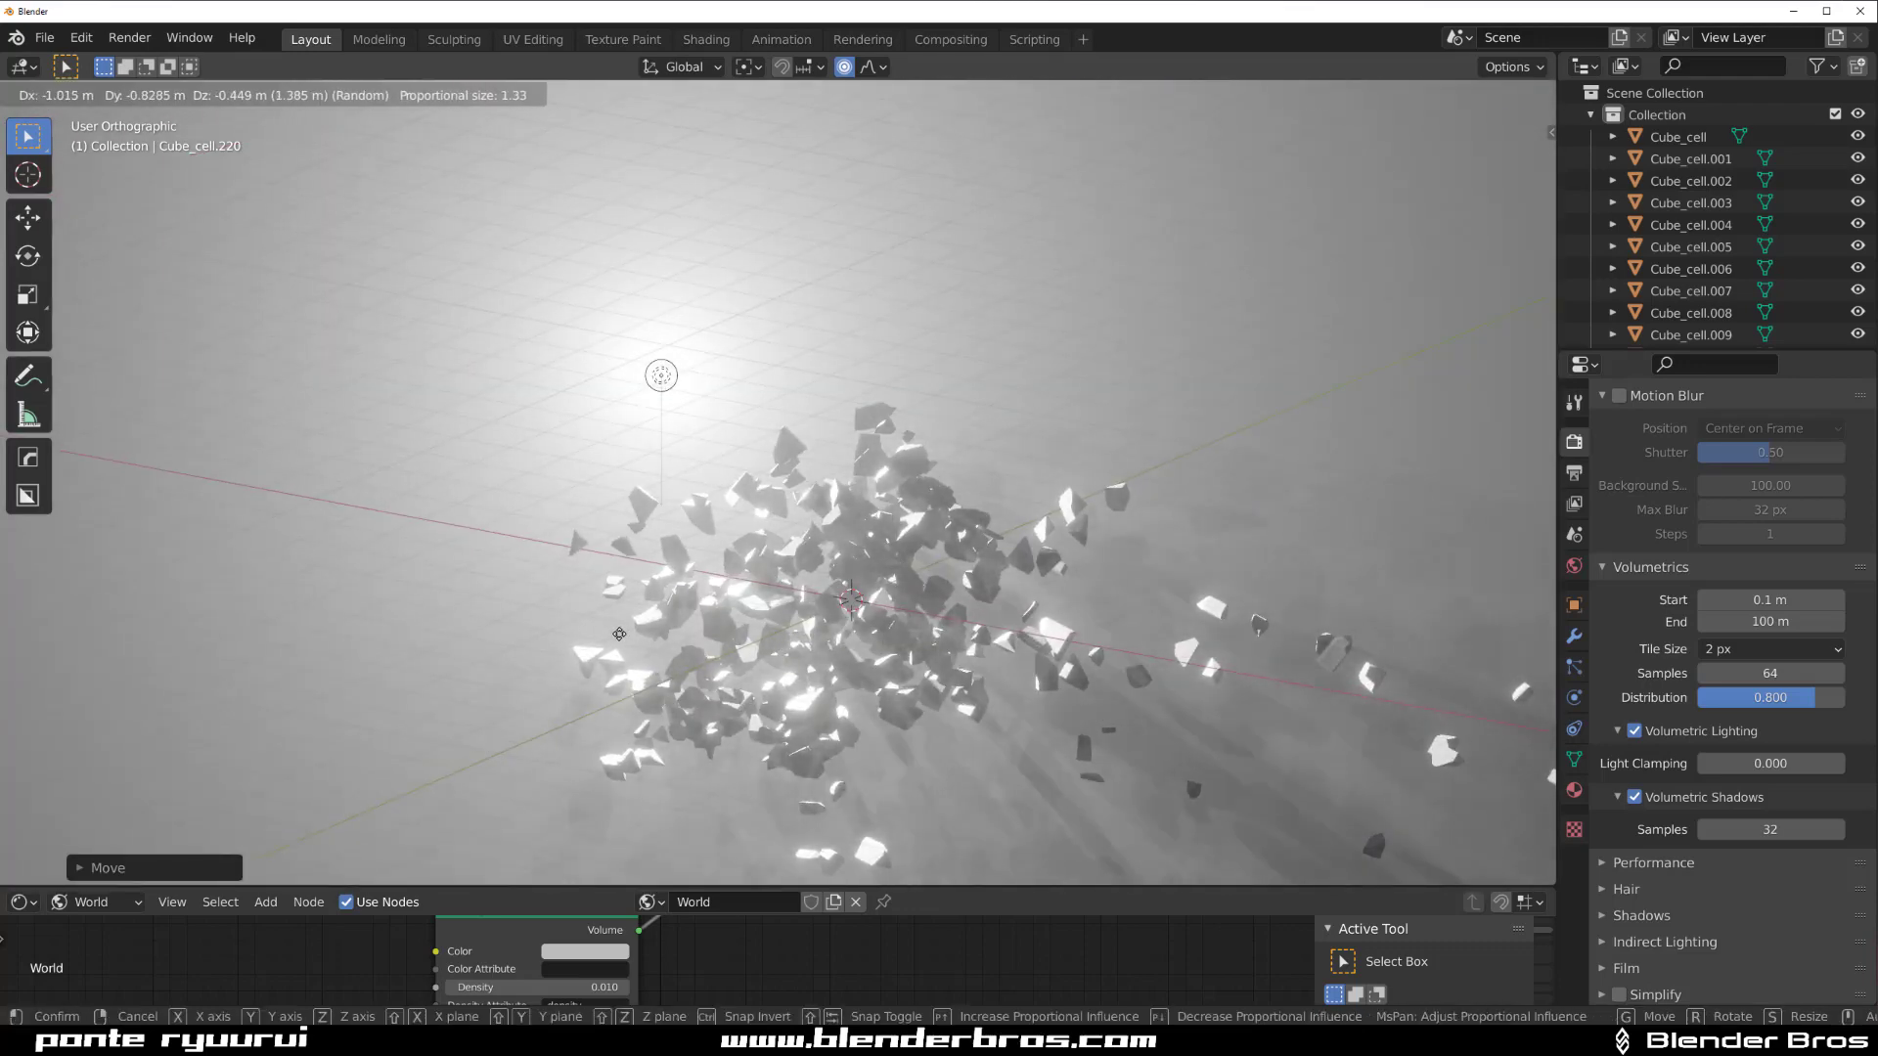
key("Escape")
left_click(690, 615)
key("g")
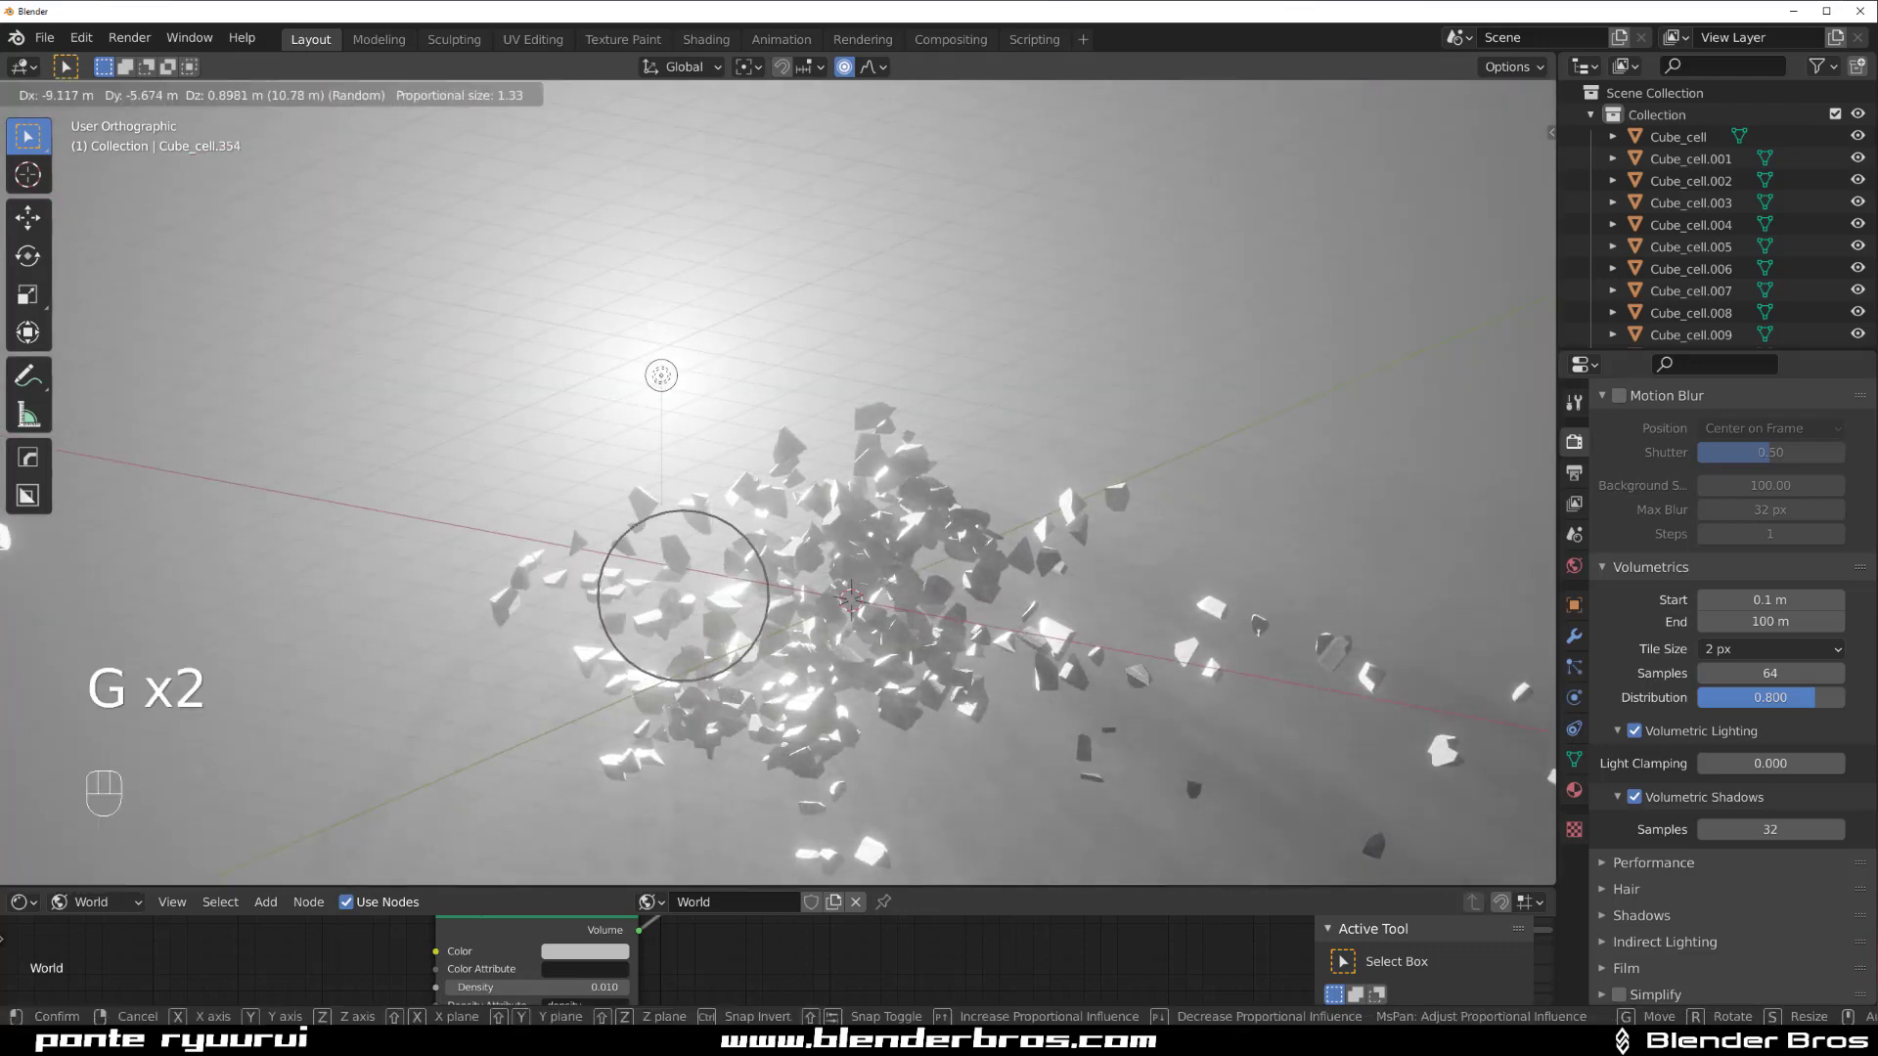
left_click(637, 480)
- Pull pieces from the top of the cluster upward in two proportional moves to form a rising column of fragments
left_click(865, 510)
key("g")
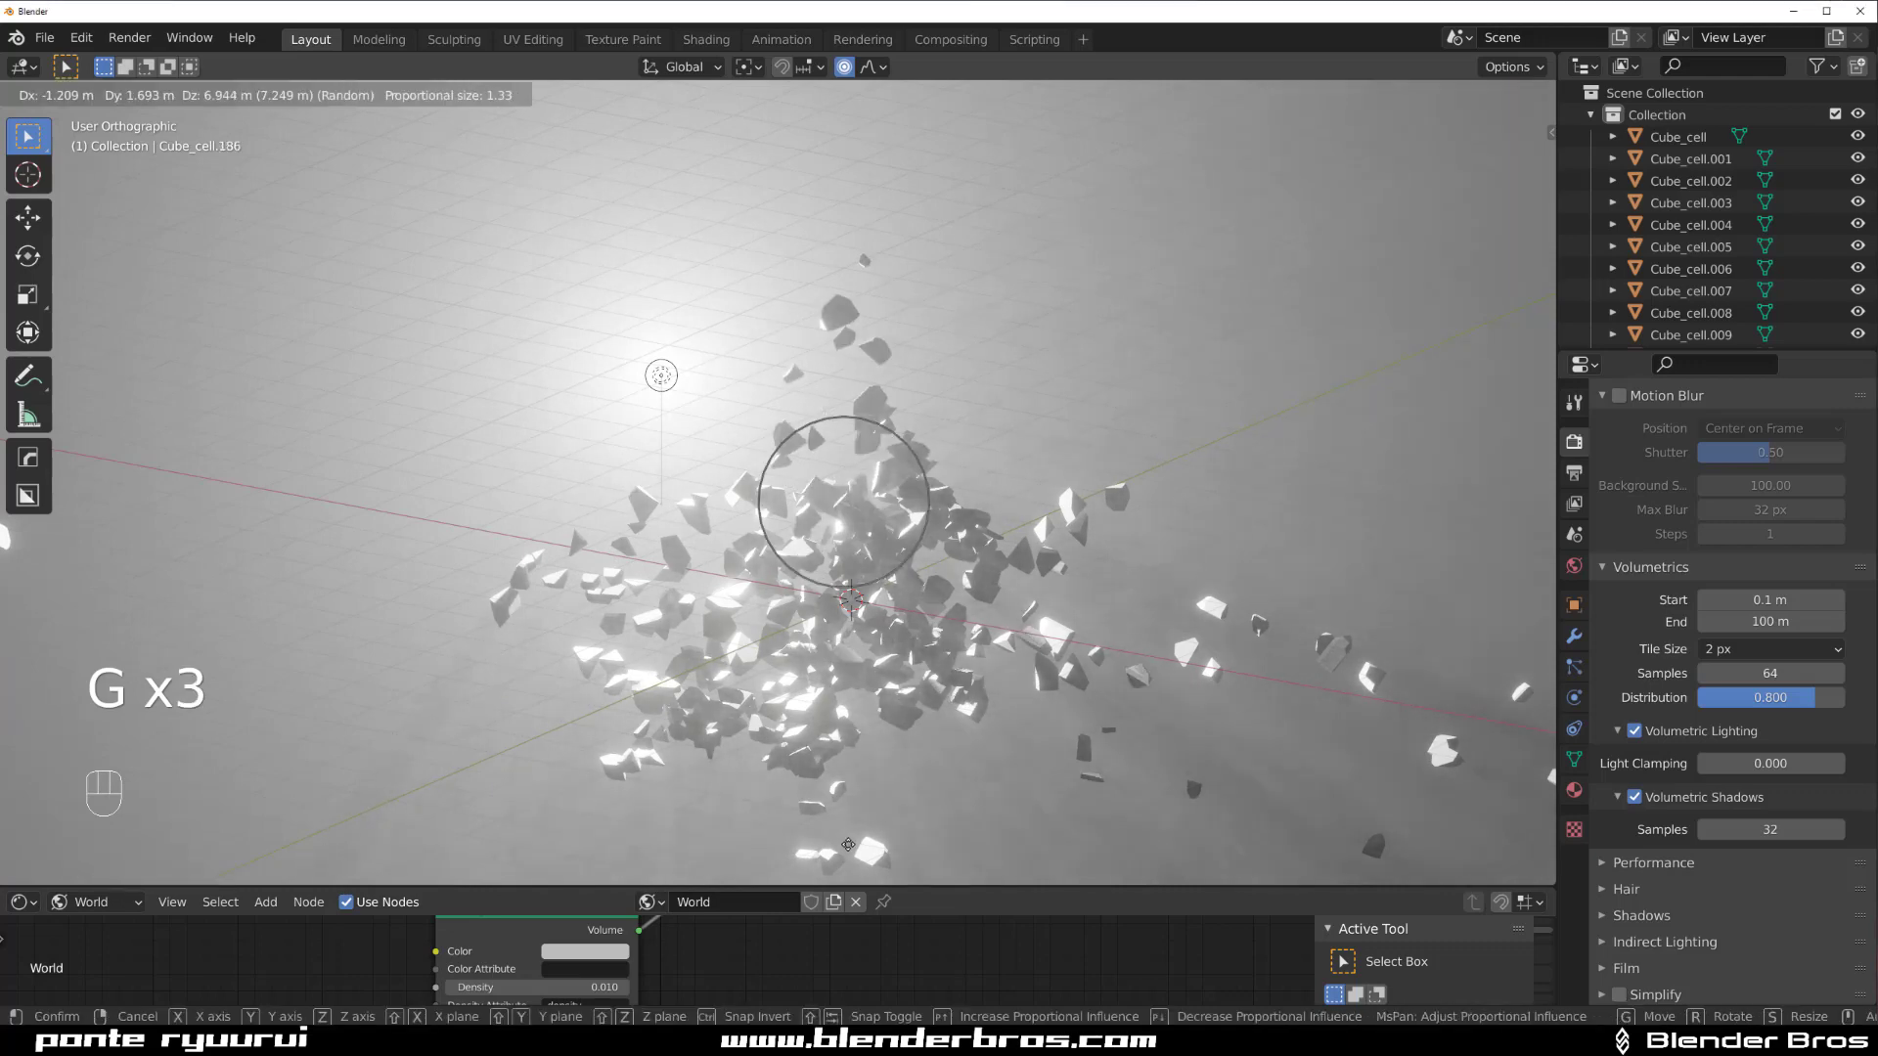
left_click(849, 311)
key("g")
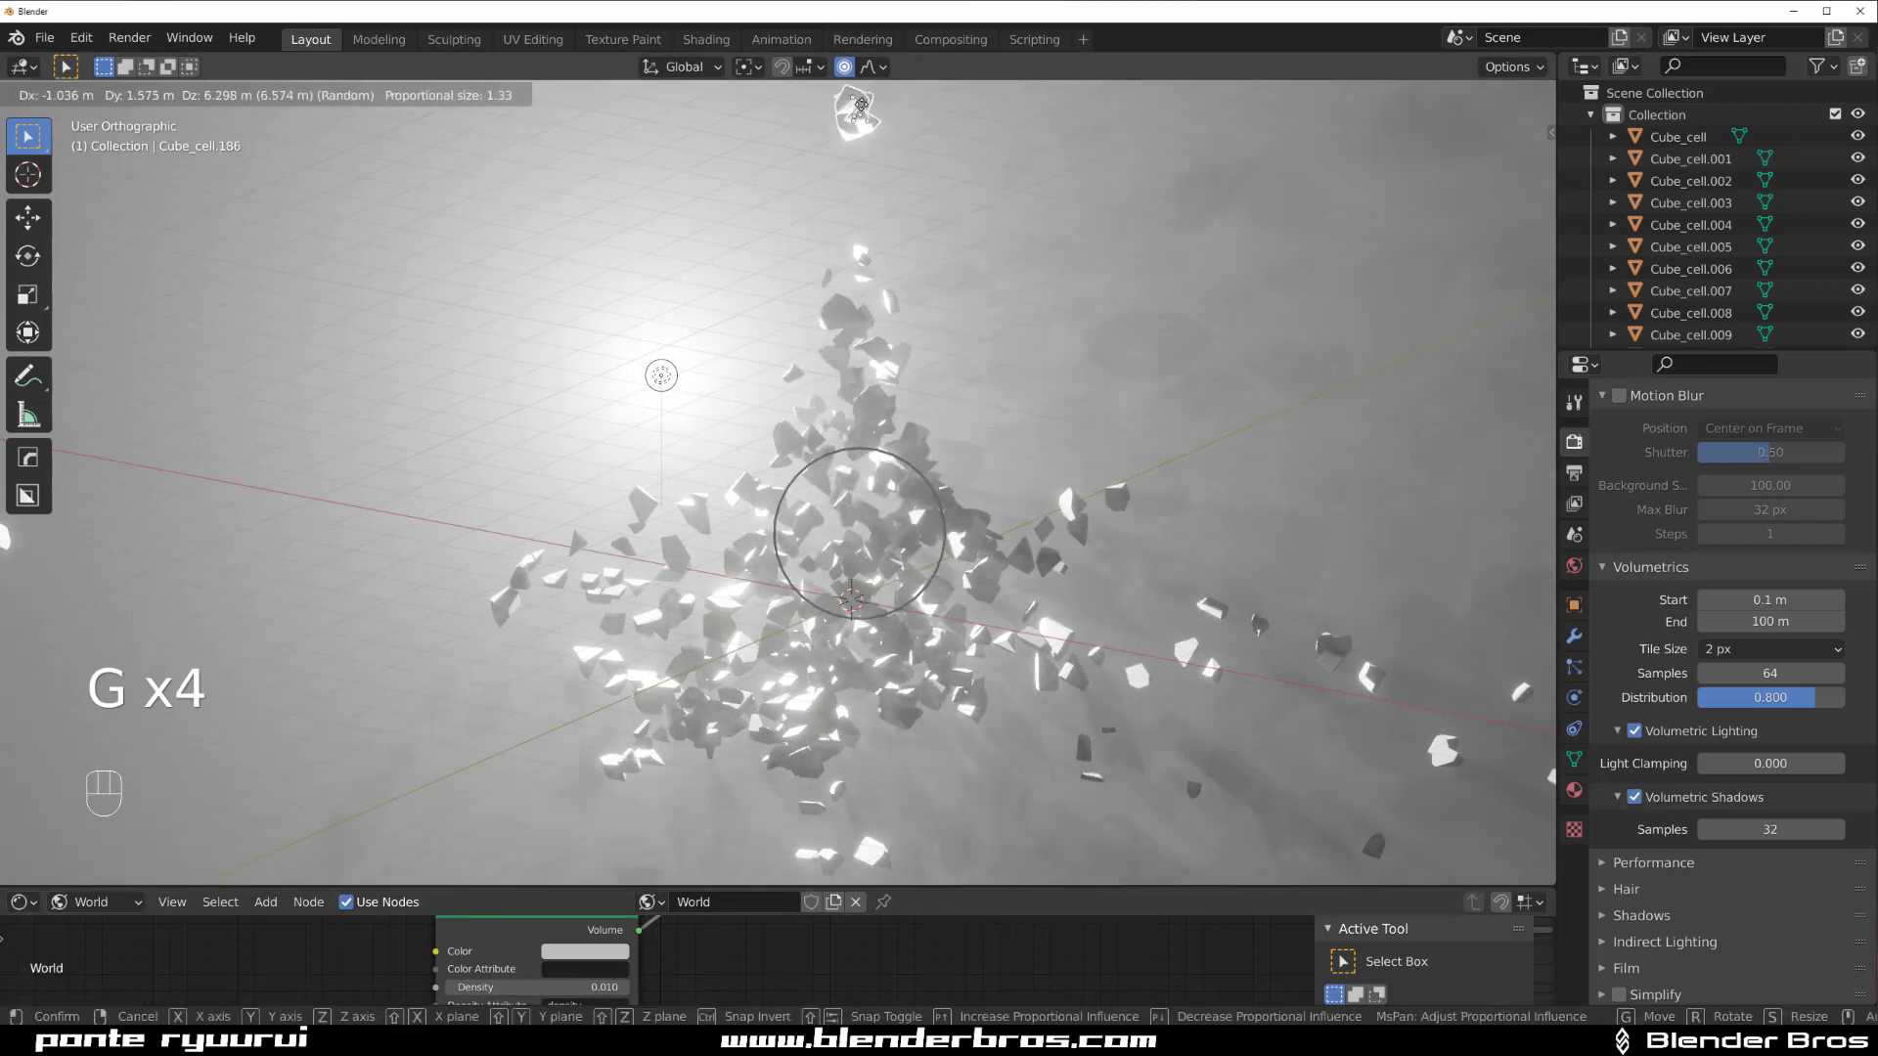
left_click(736, 307)
- Shift a piece in the cluster's left half, and pull one from its lower right outward to thicken the right-hand trail
left_click(722, 613)
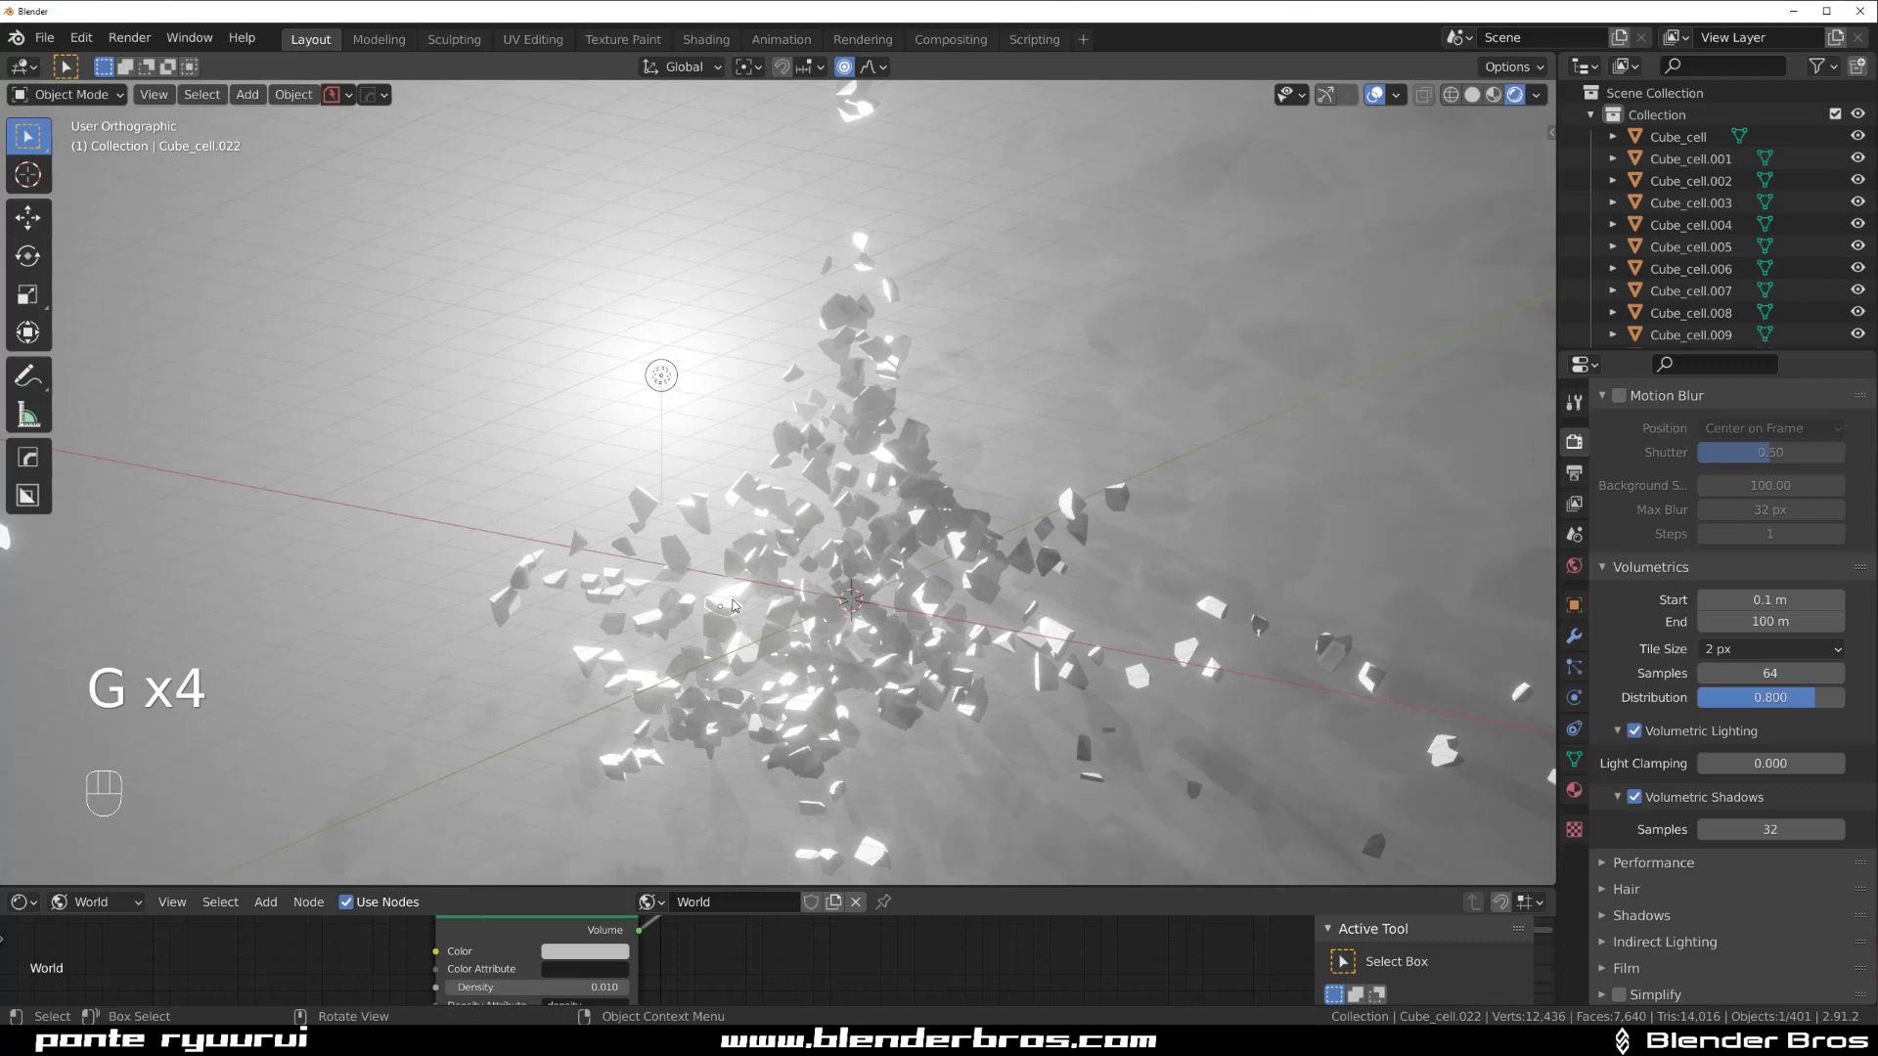
key("g")
left_click(711, 575)
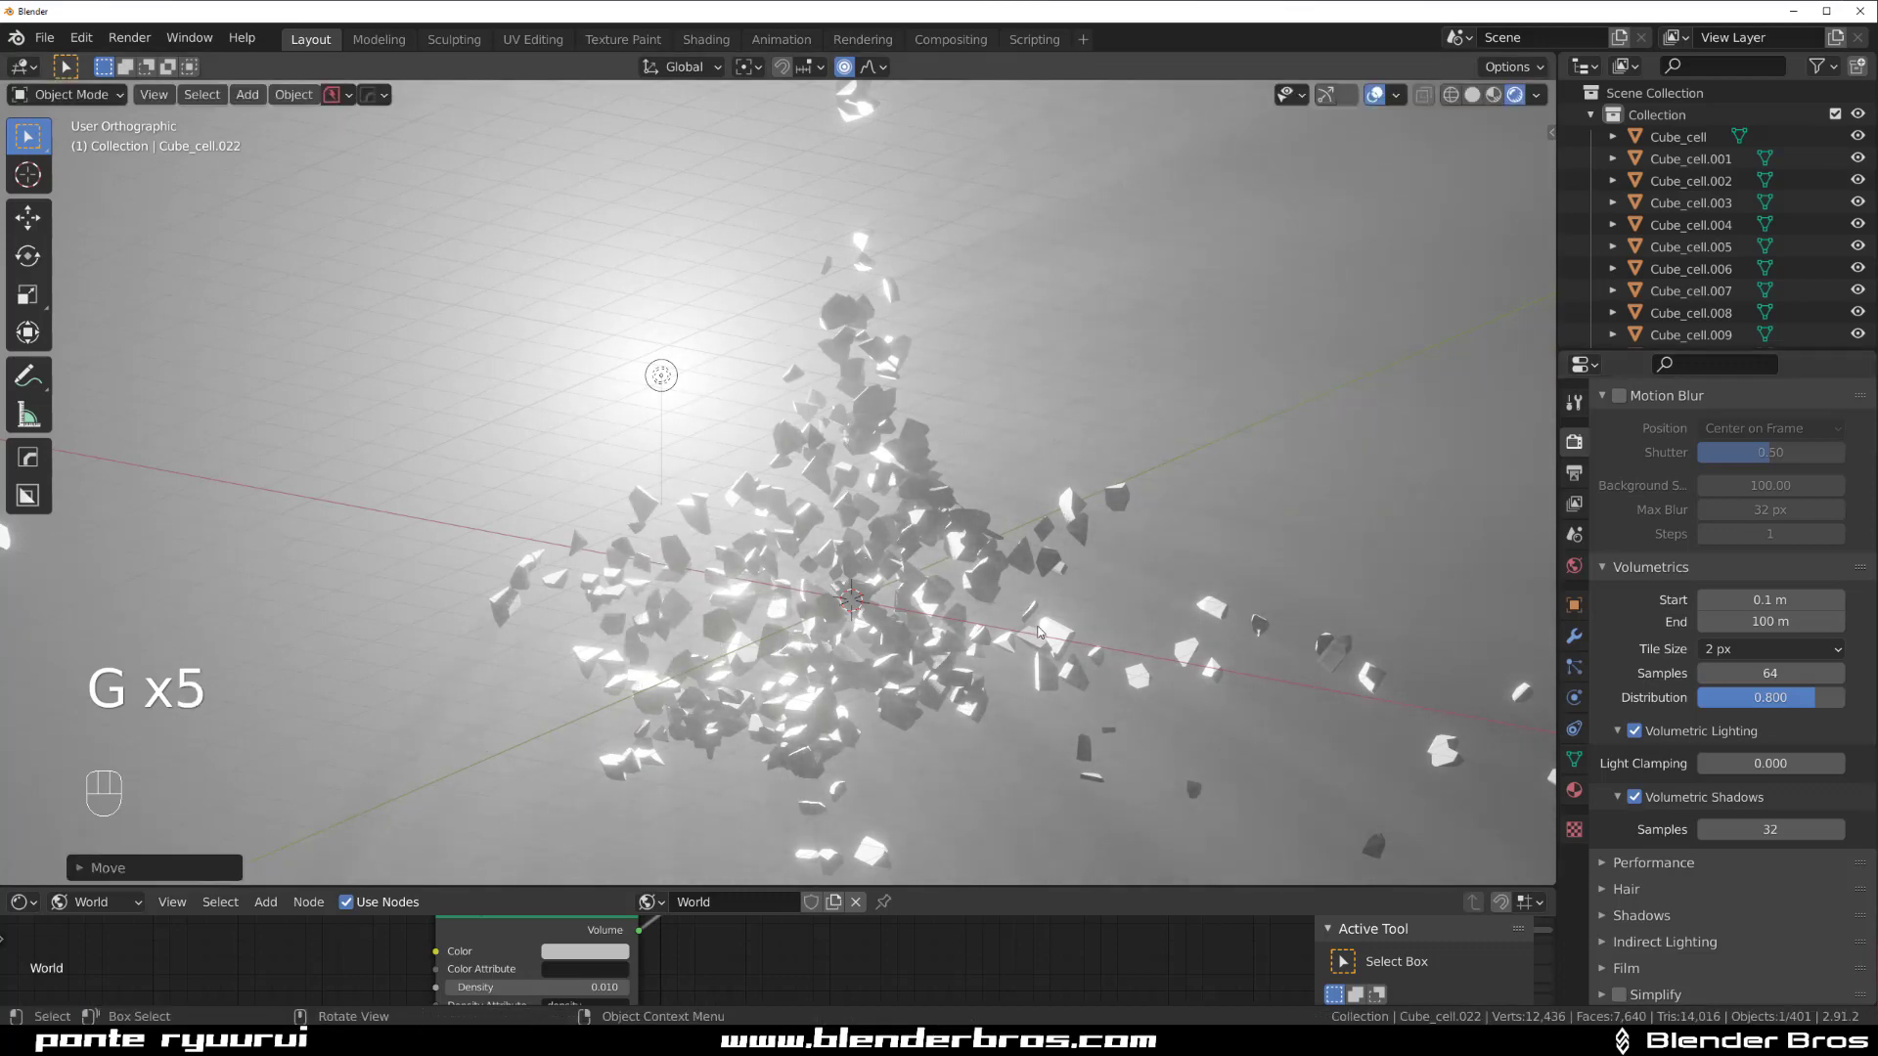
left_click(910, 670)
key("g")
left_click(668, 764)
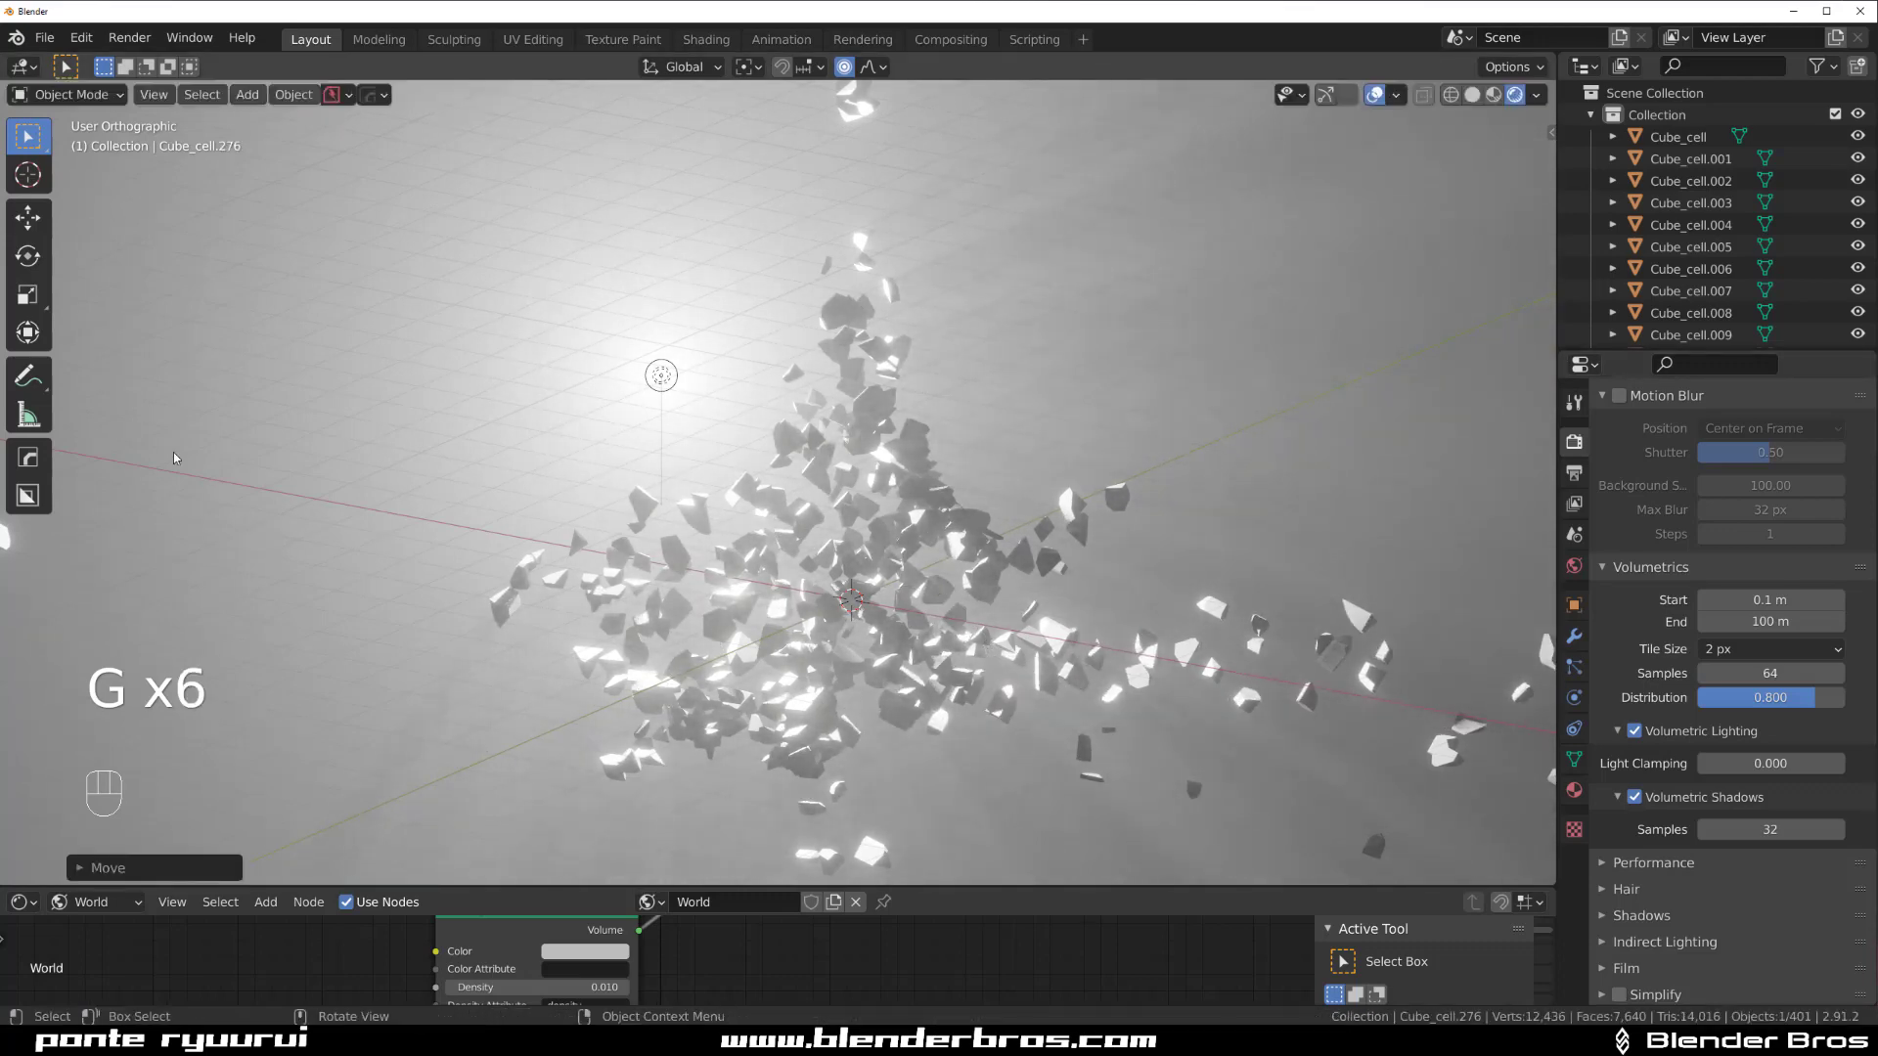
- Move the point light into the centre of the debris cluster, near the 3D cursor
left_click(669, 379)
key("g")
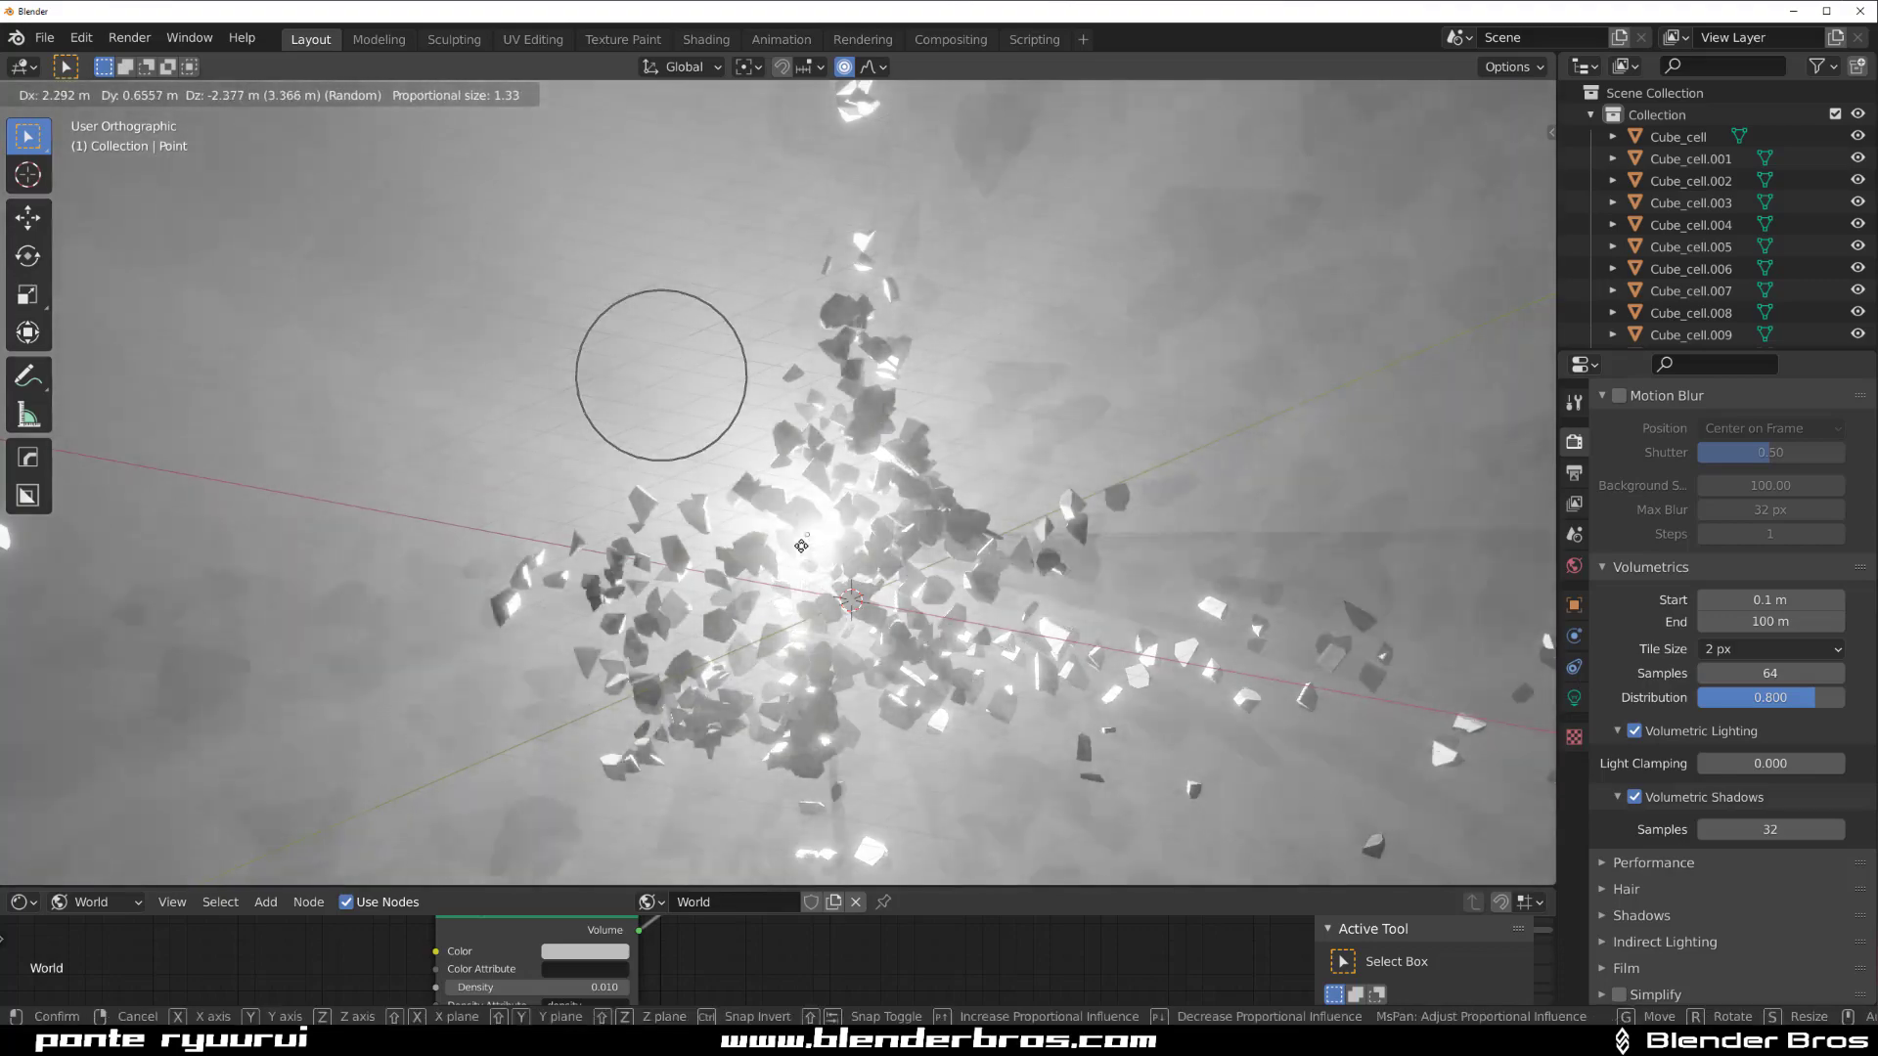
left_click(829, 588)
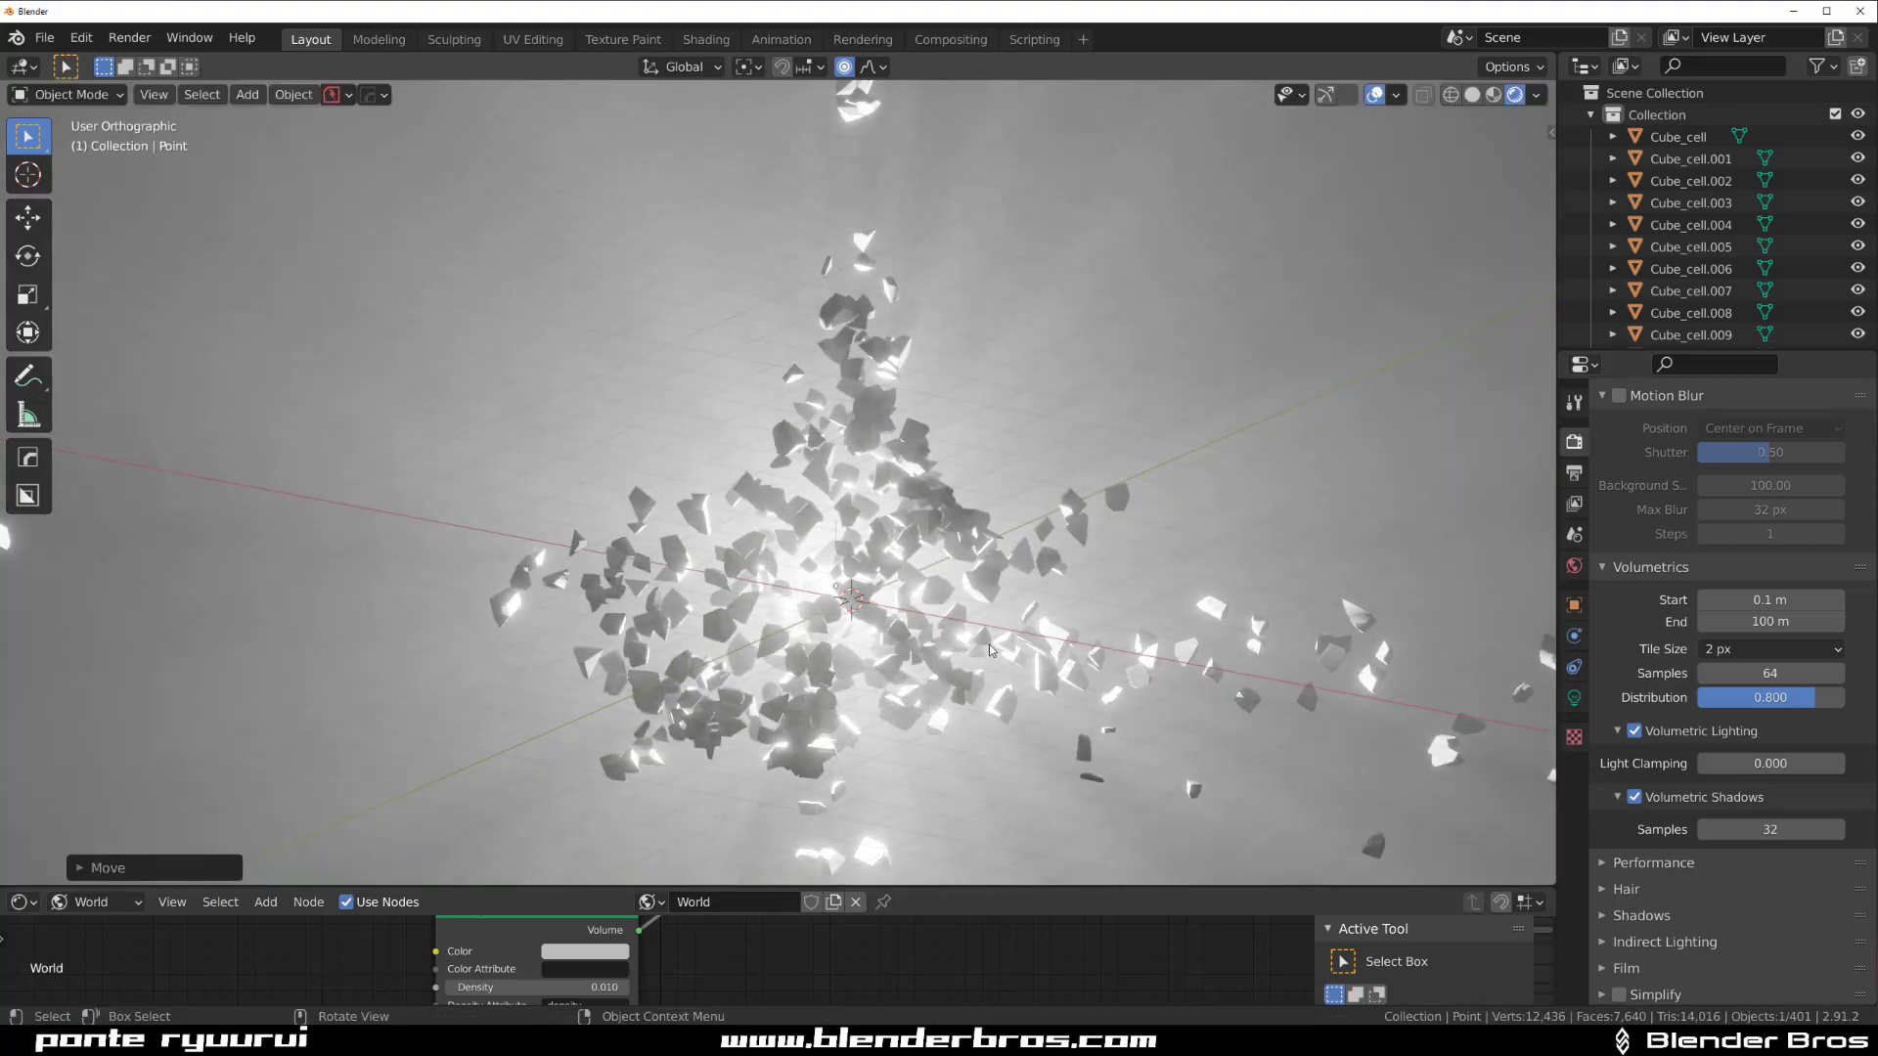
- Change the Principled Volume node's Color to a cyan blue
left_click(602, 962)
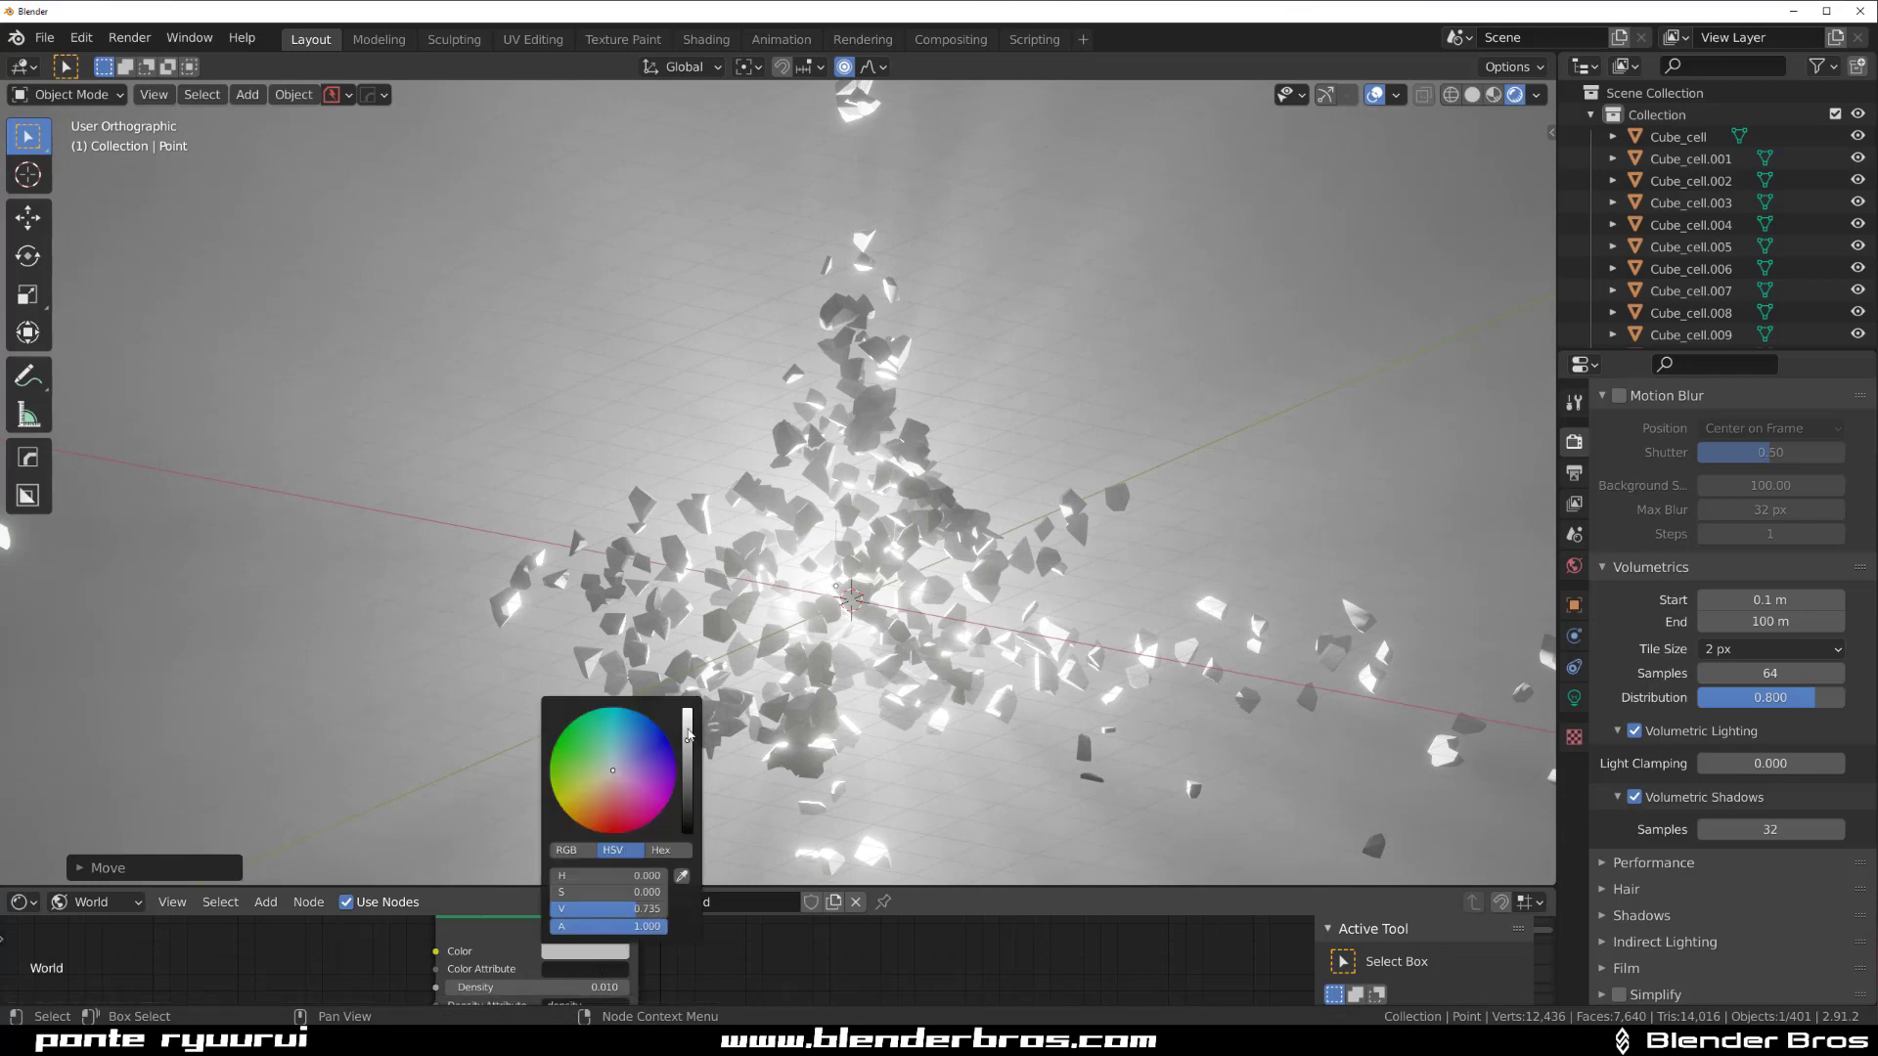
left_click(618, 733)
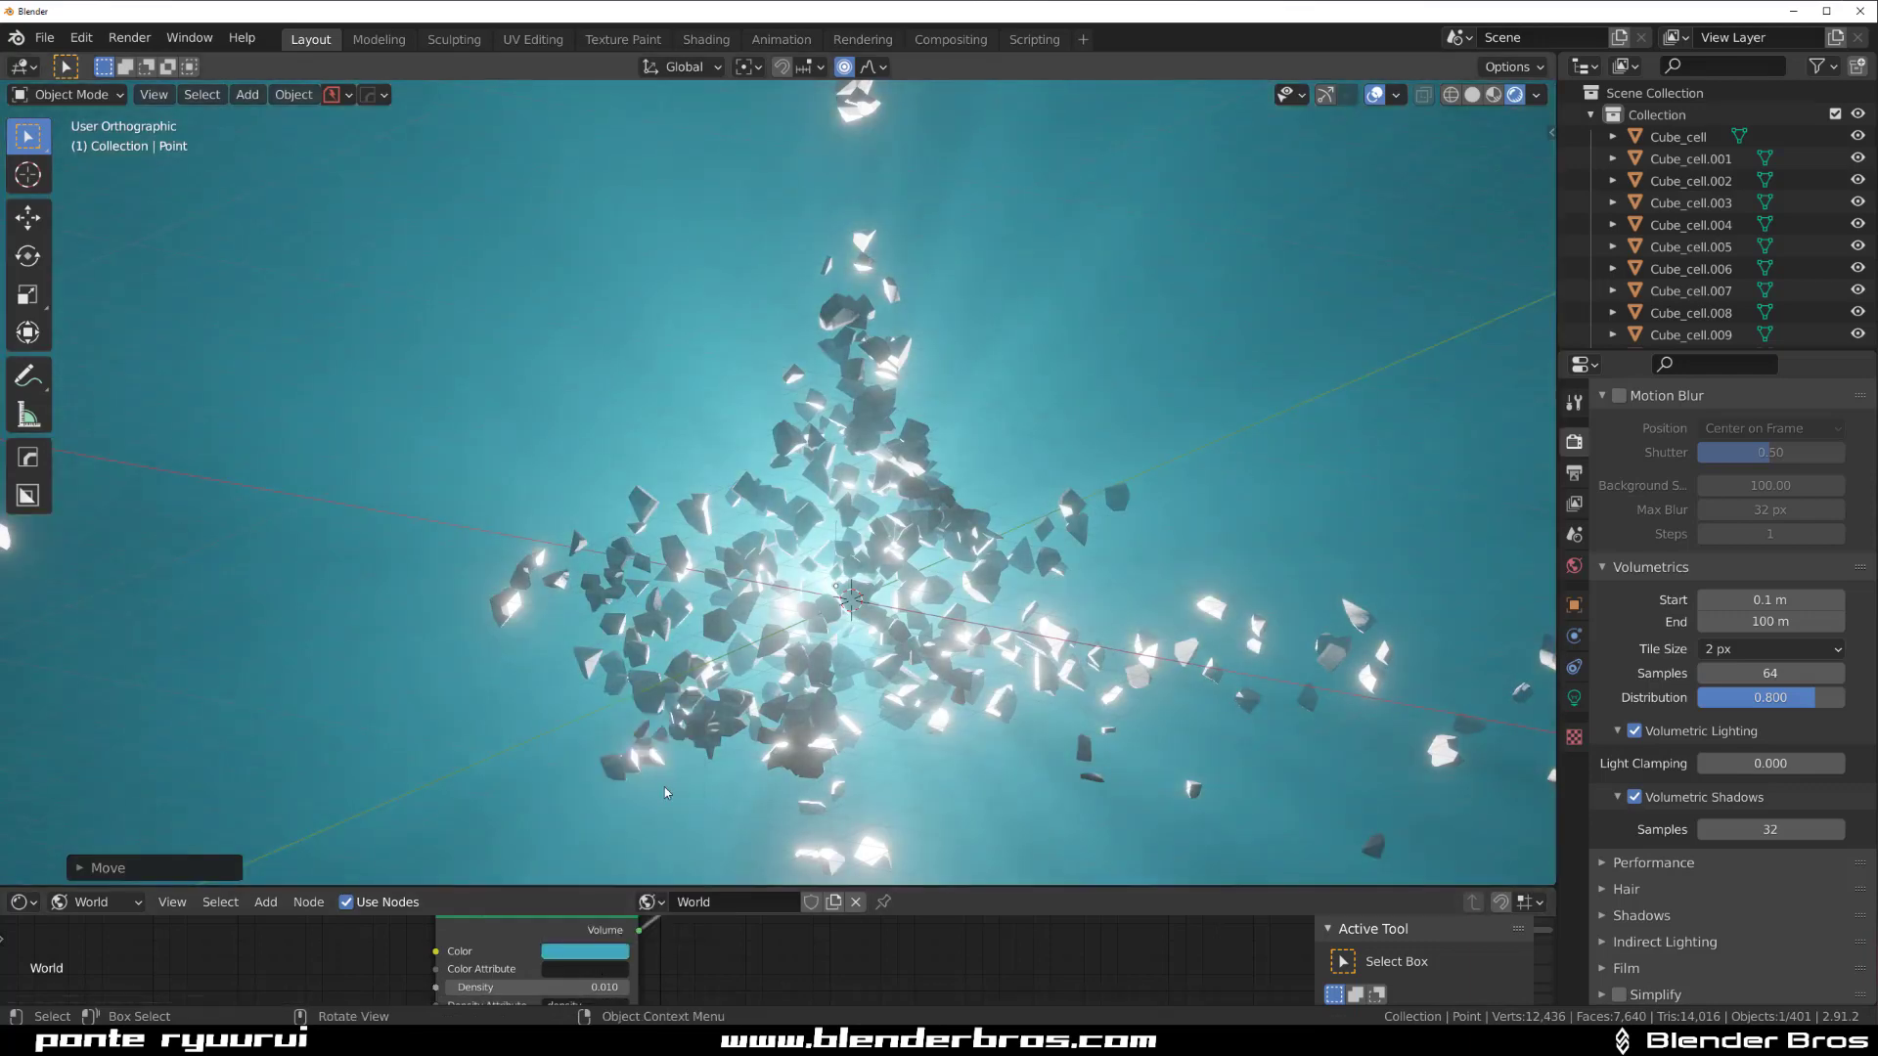
- Tint the point light's color from pure white to a very pale warm white
left_click(1574, 699)
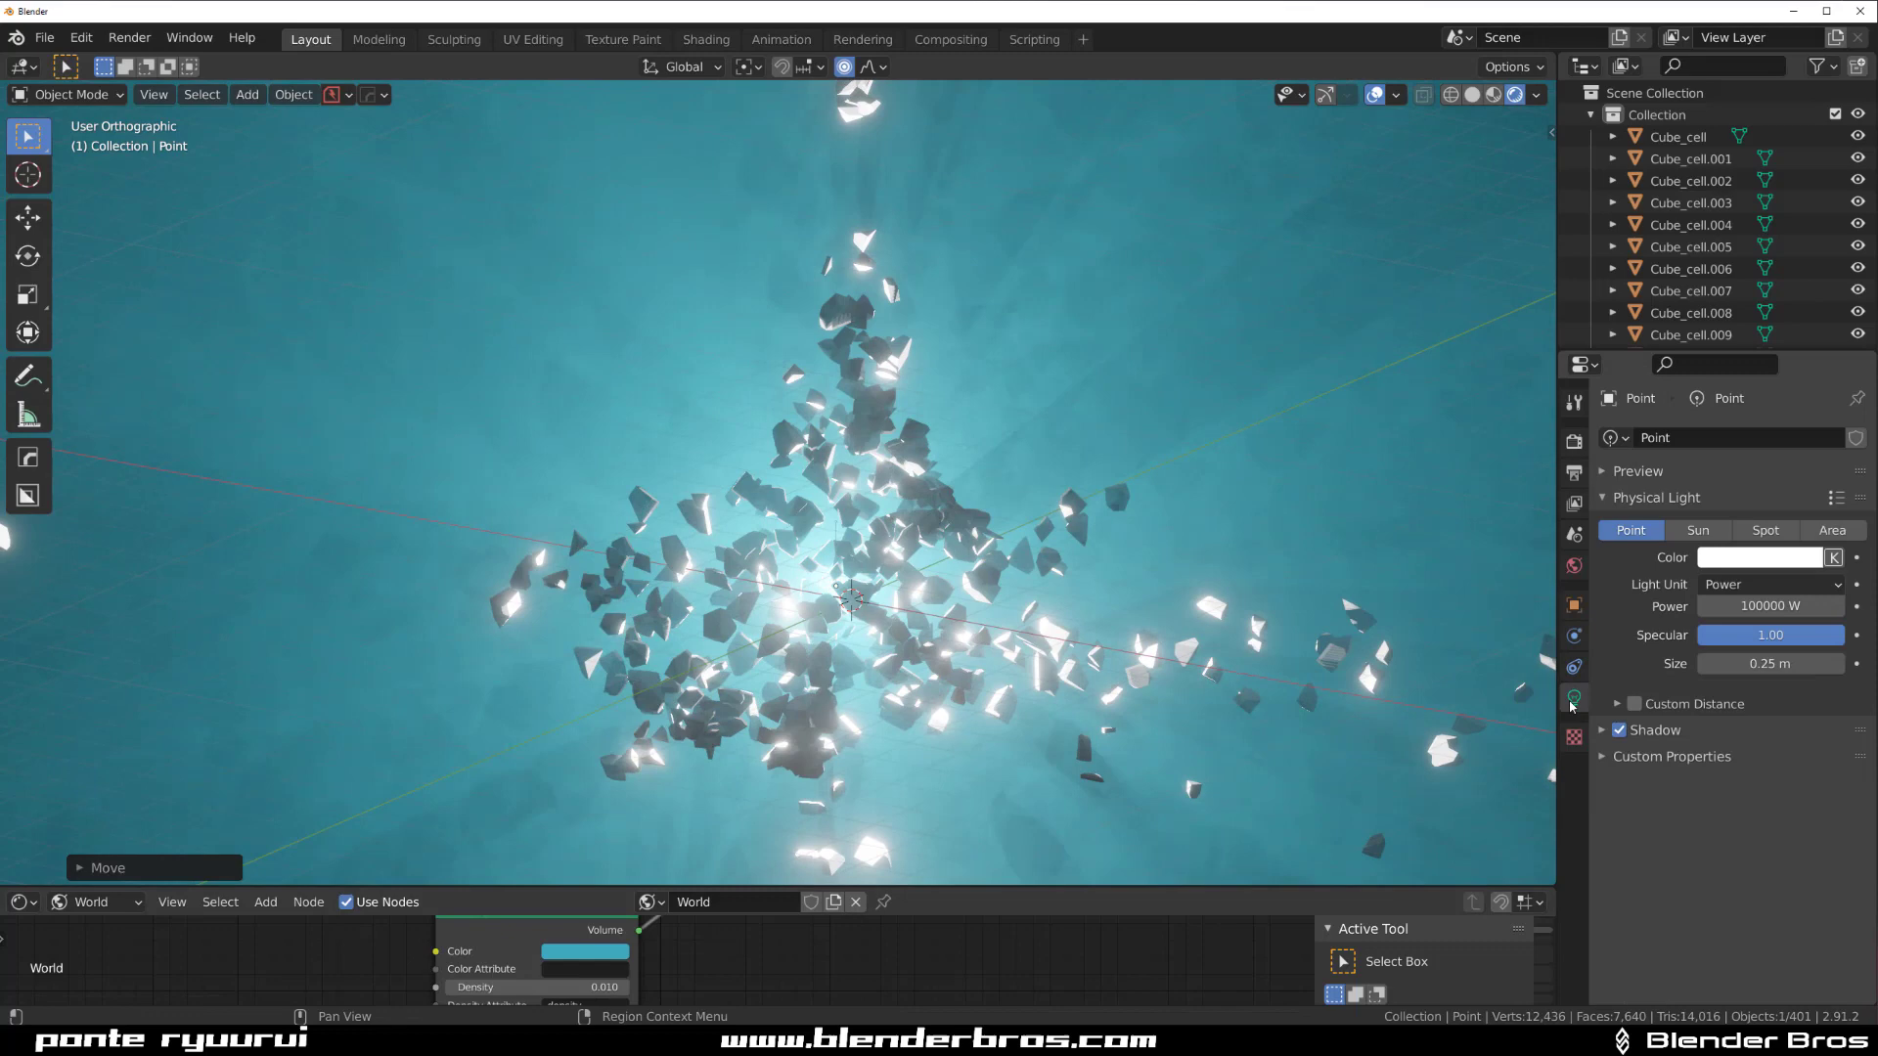
left_click(1766, 559)
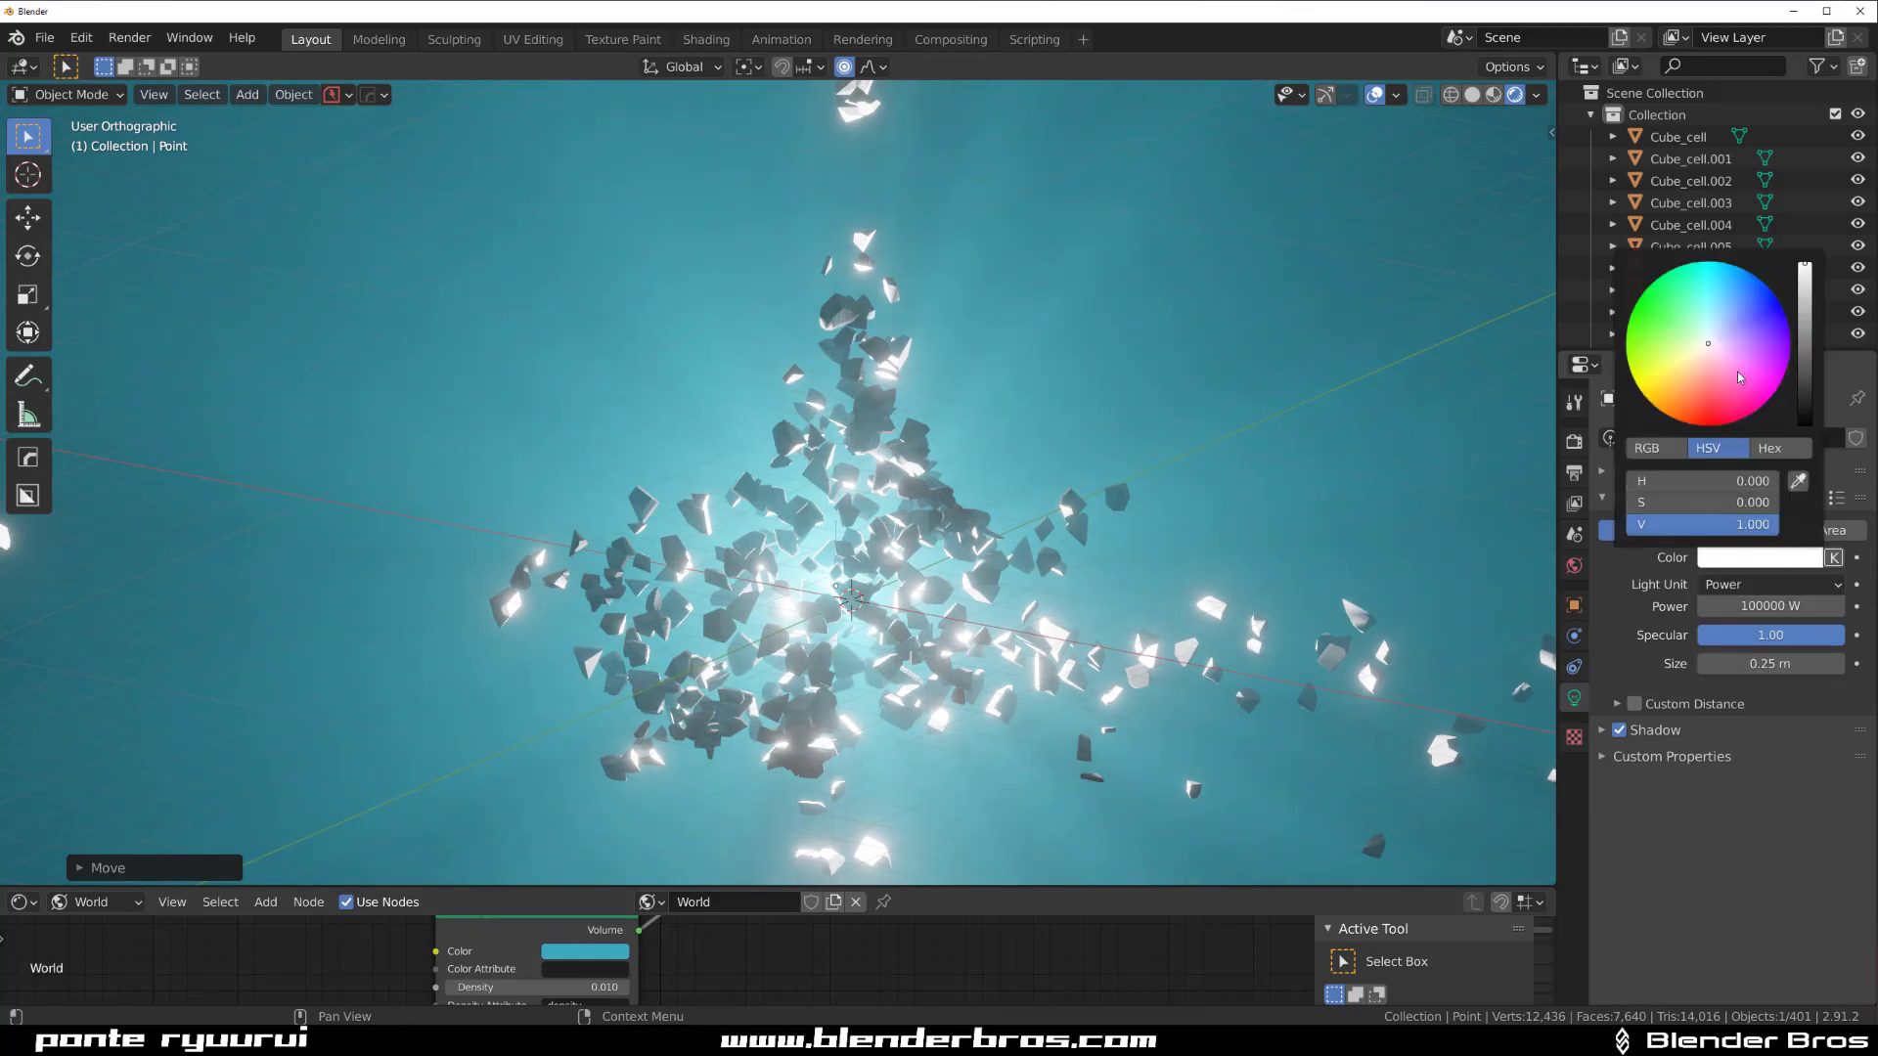
left_click(1701, 350)
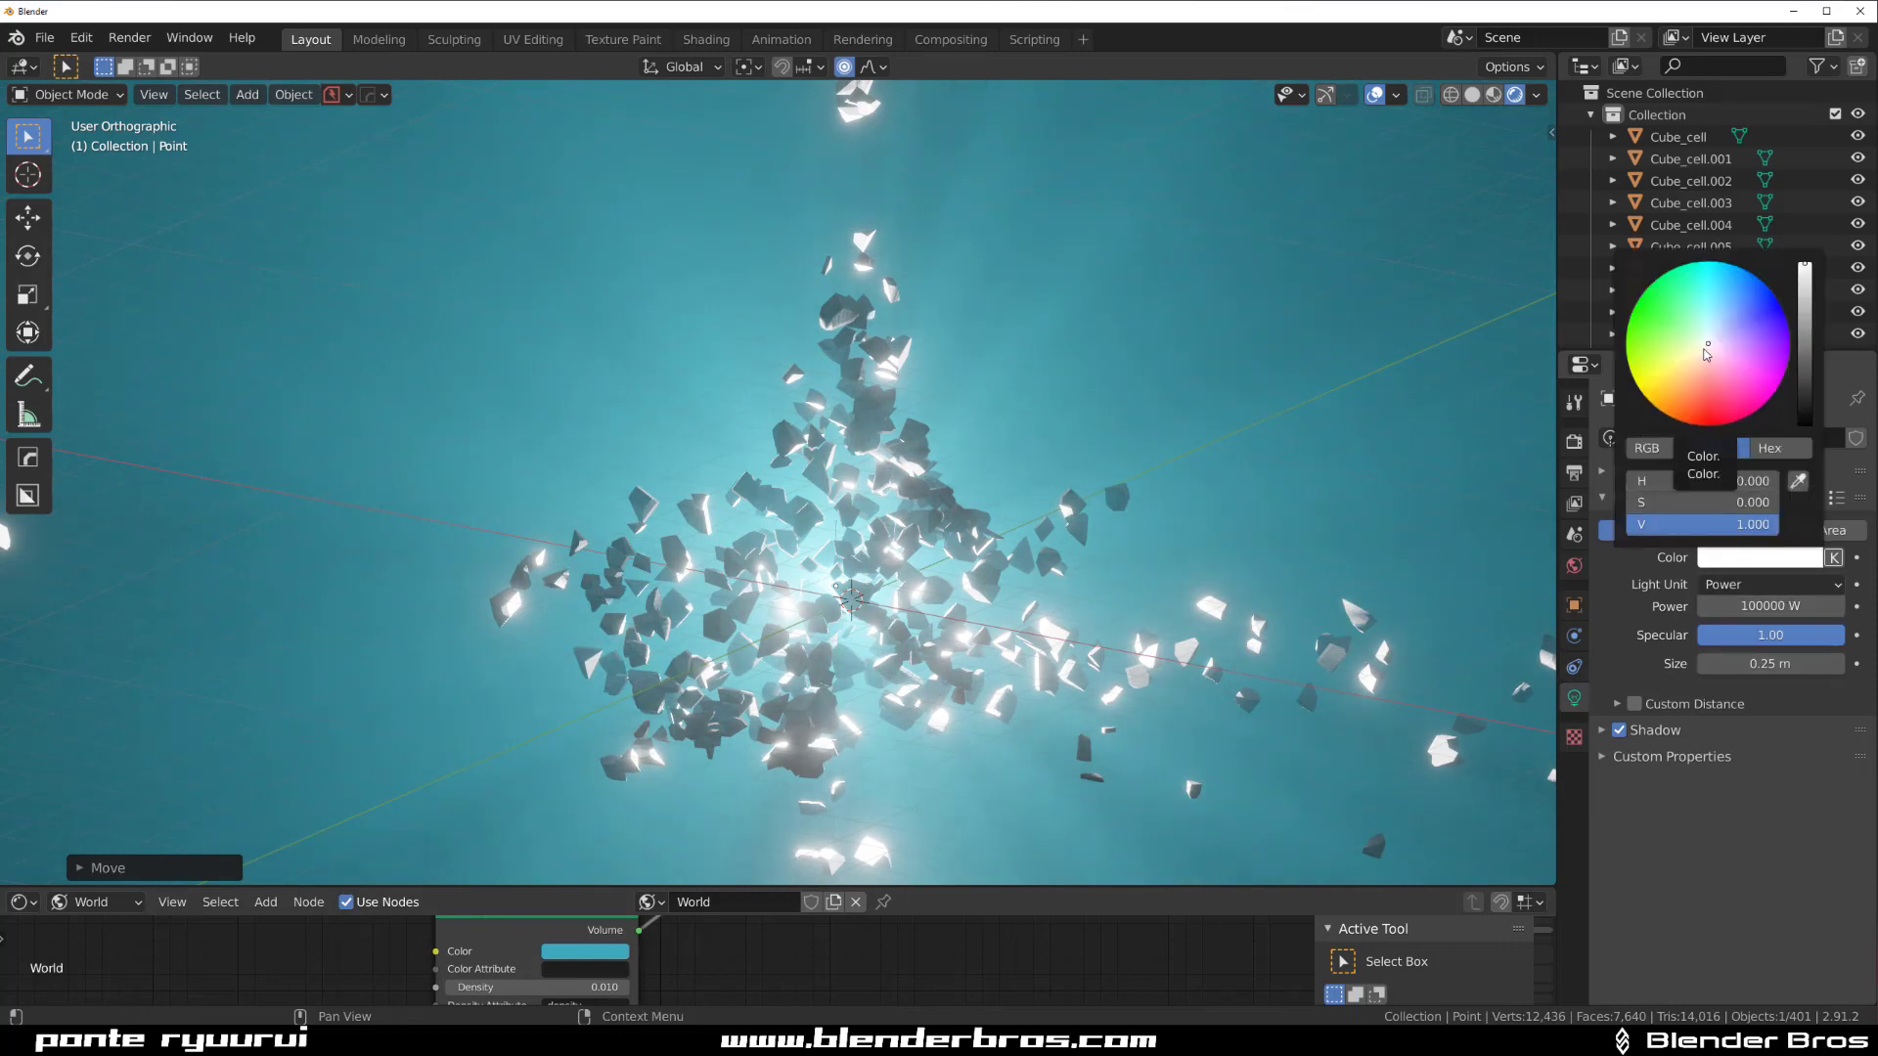
- Examine the debris cluster up close and from several angles to judge the point light's glow and shadows in the volumetric haze
scroll(1096, 693, "up", 5)
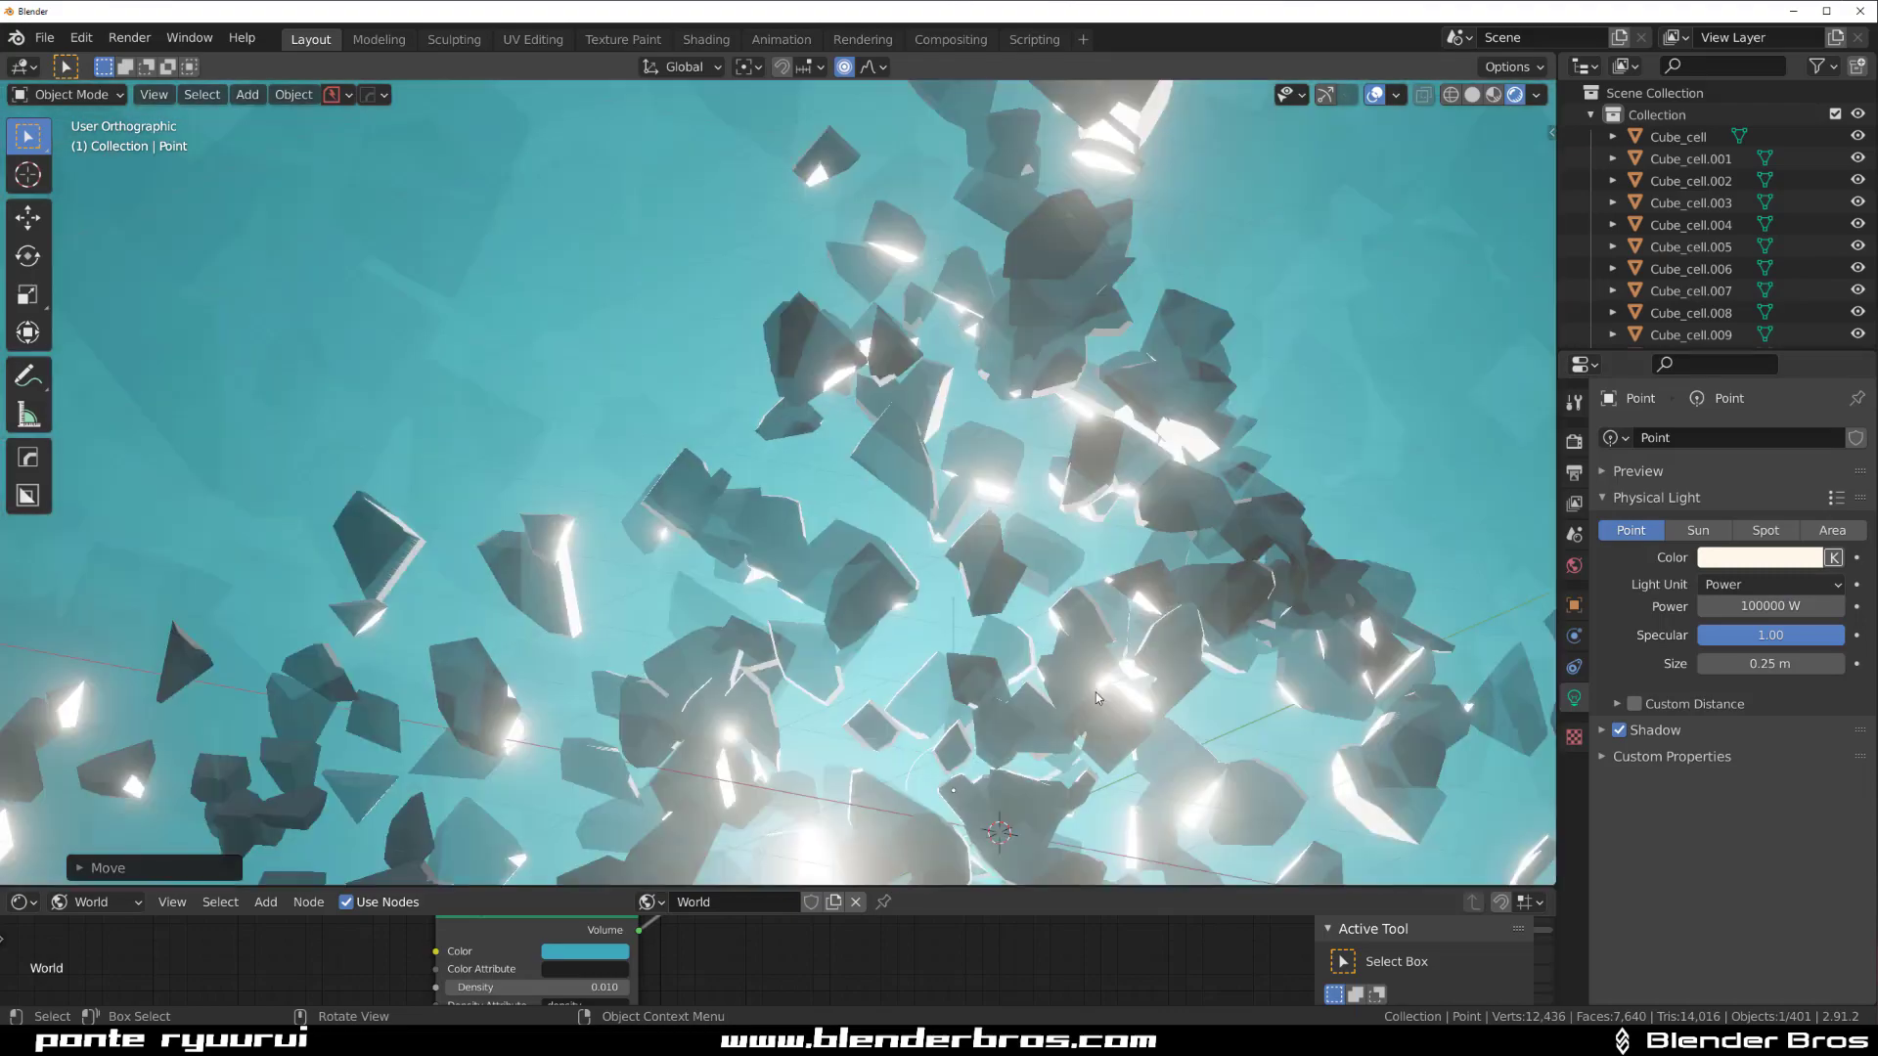
middle_click_drag(970, 345, 971, 311, "shift")
scroll(970, 313, "down", 8)
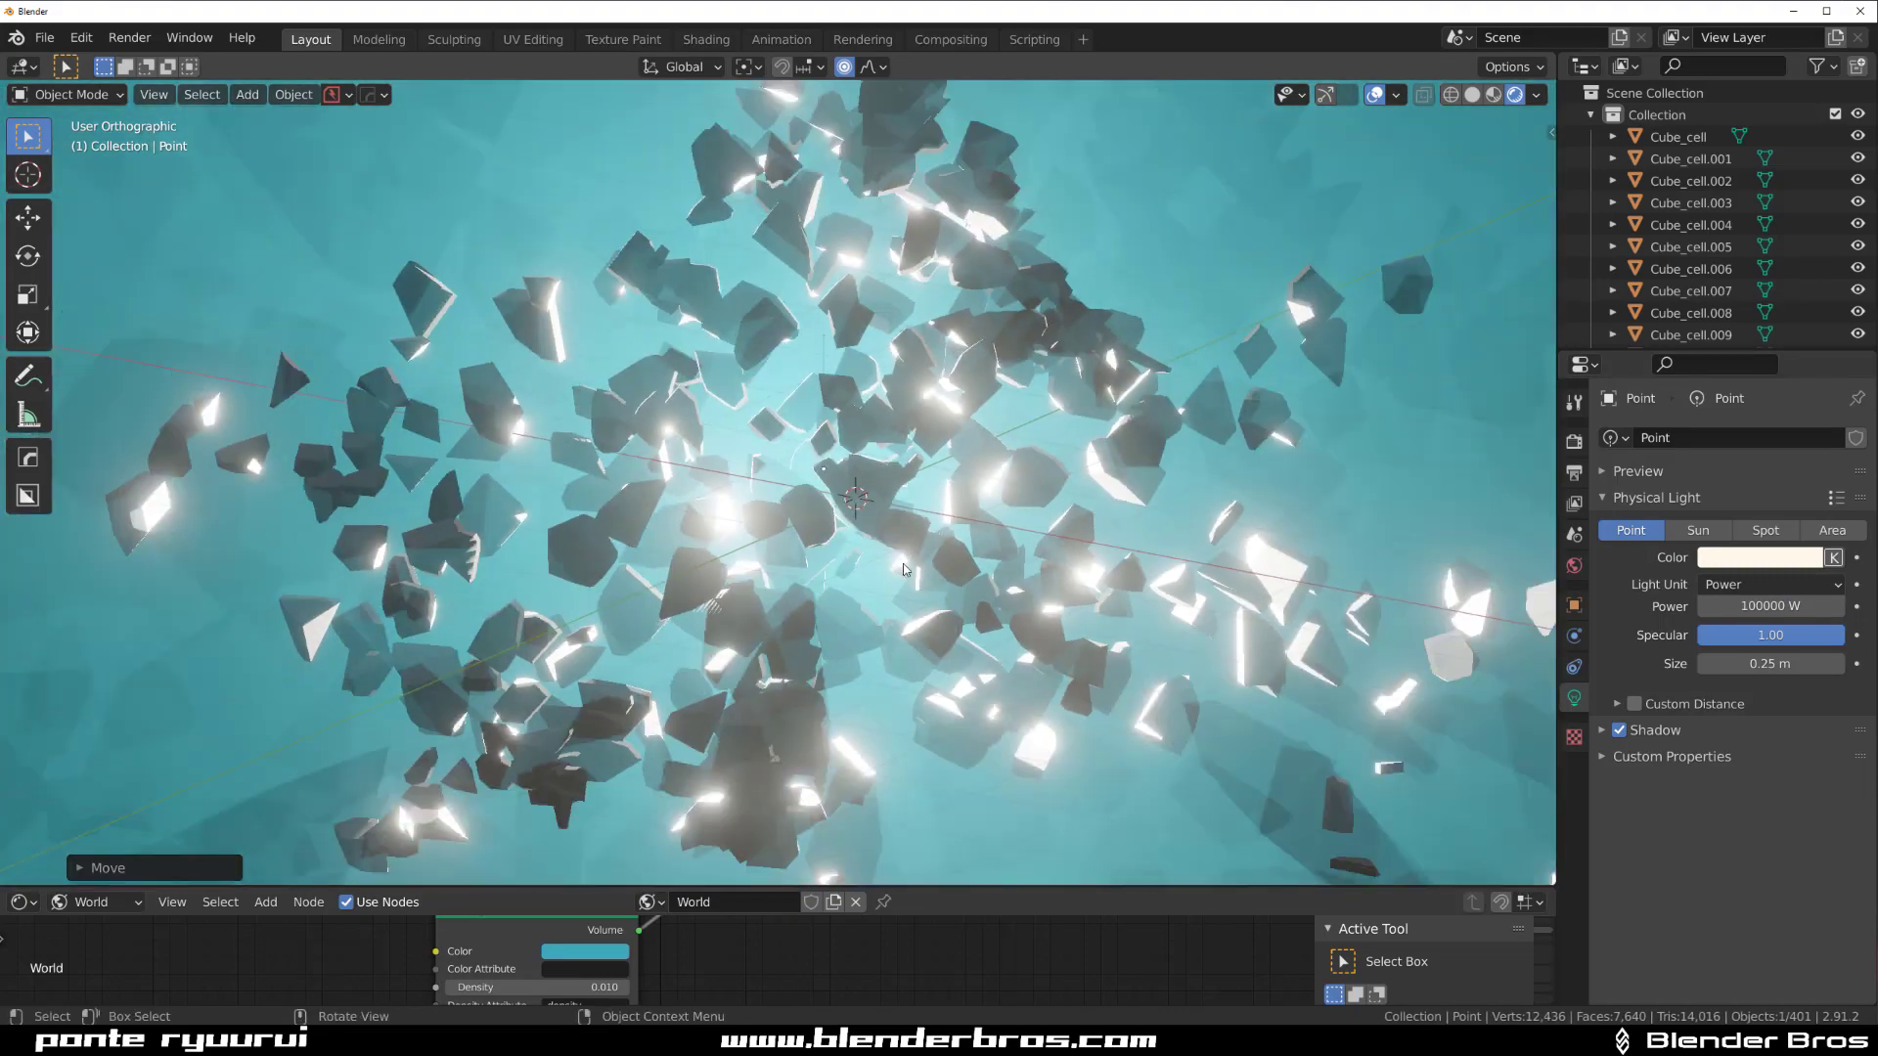
middle_click_drag(880, 460, 876, 473)
scroll(1037, 587, "up", 4)
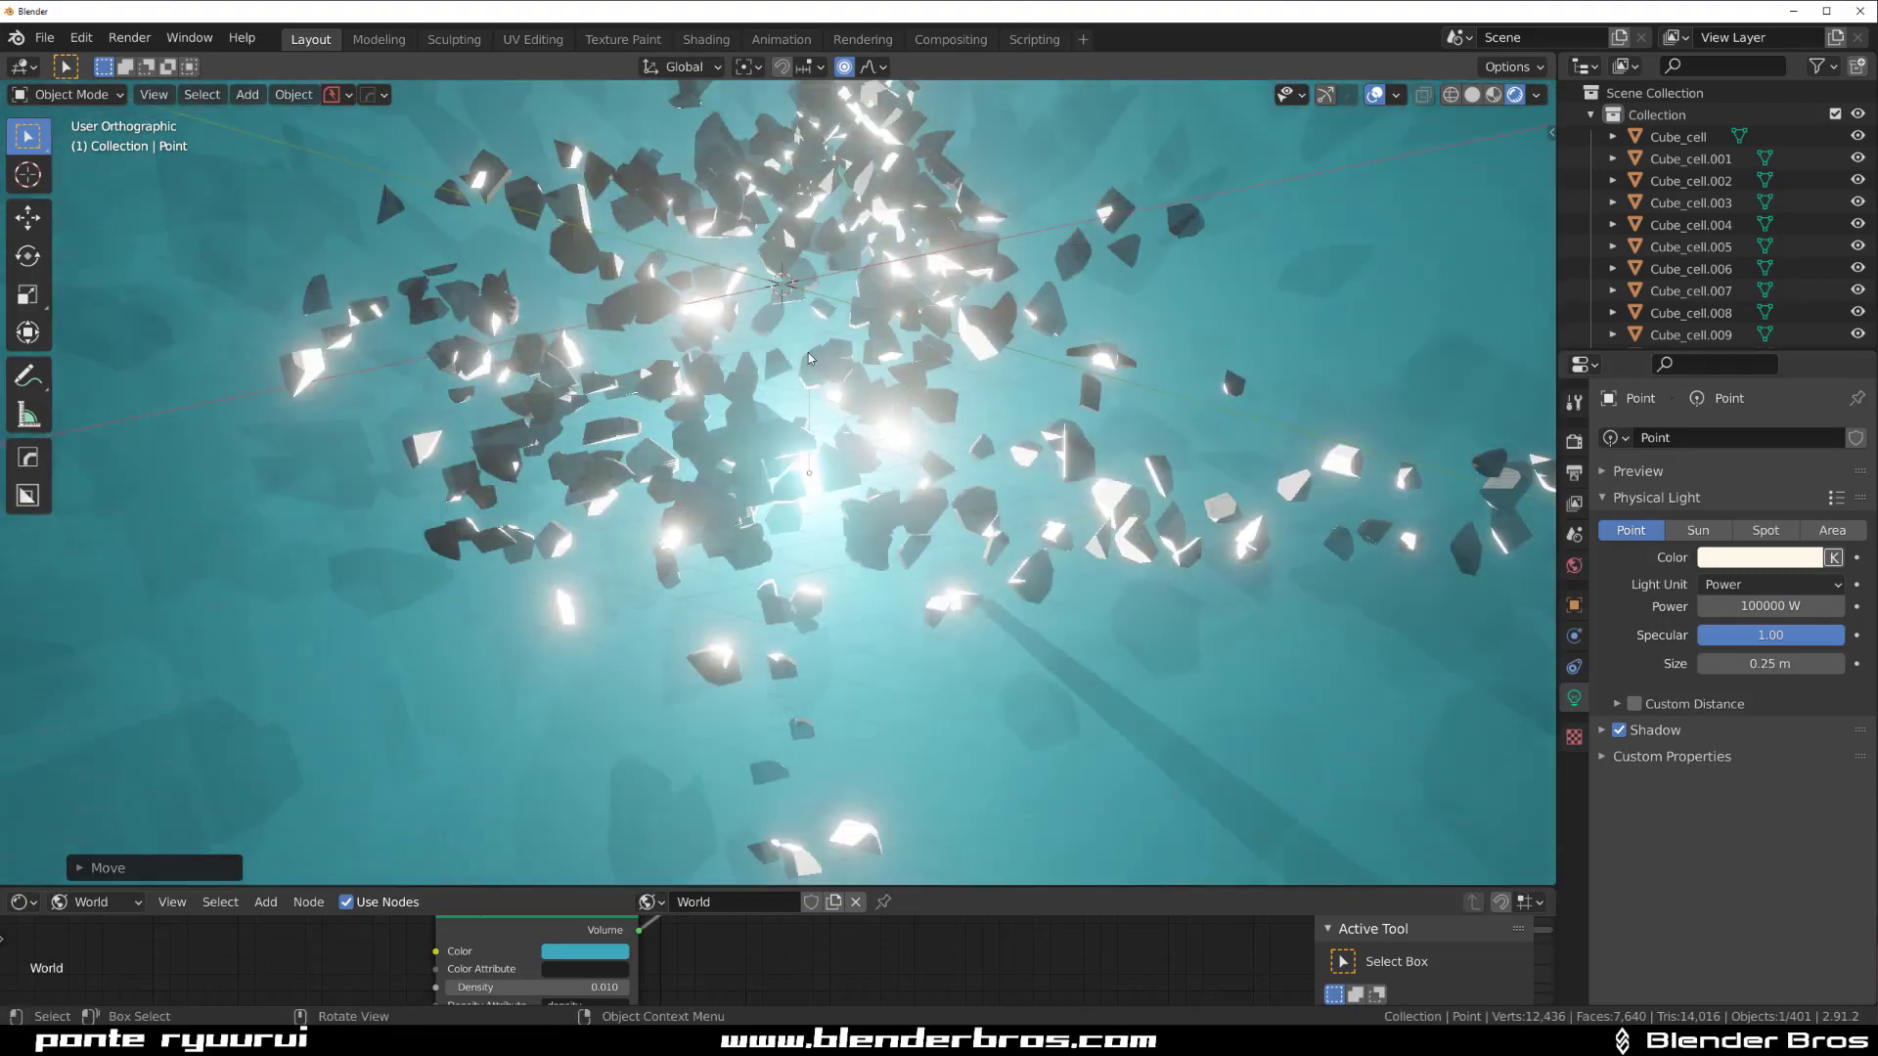
middle_click_drag(1045, 588, 1053, 612)
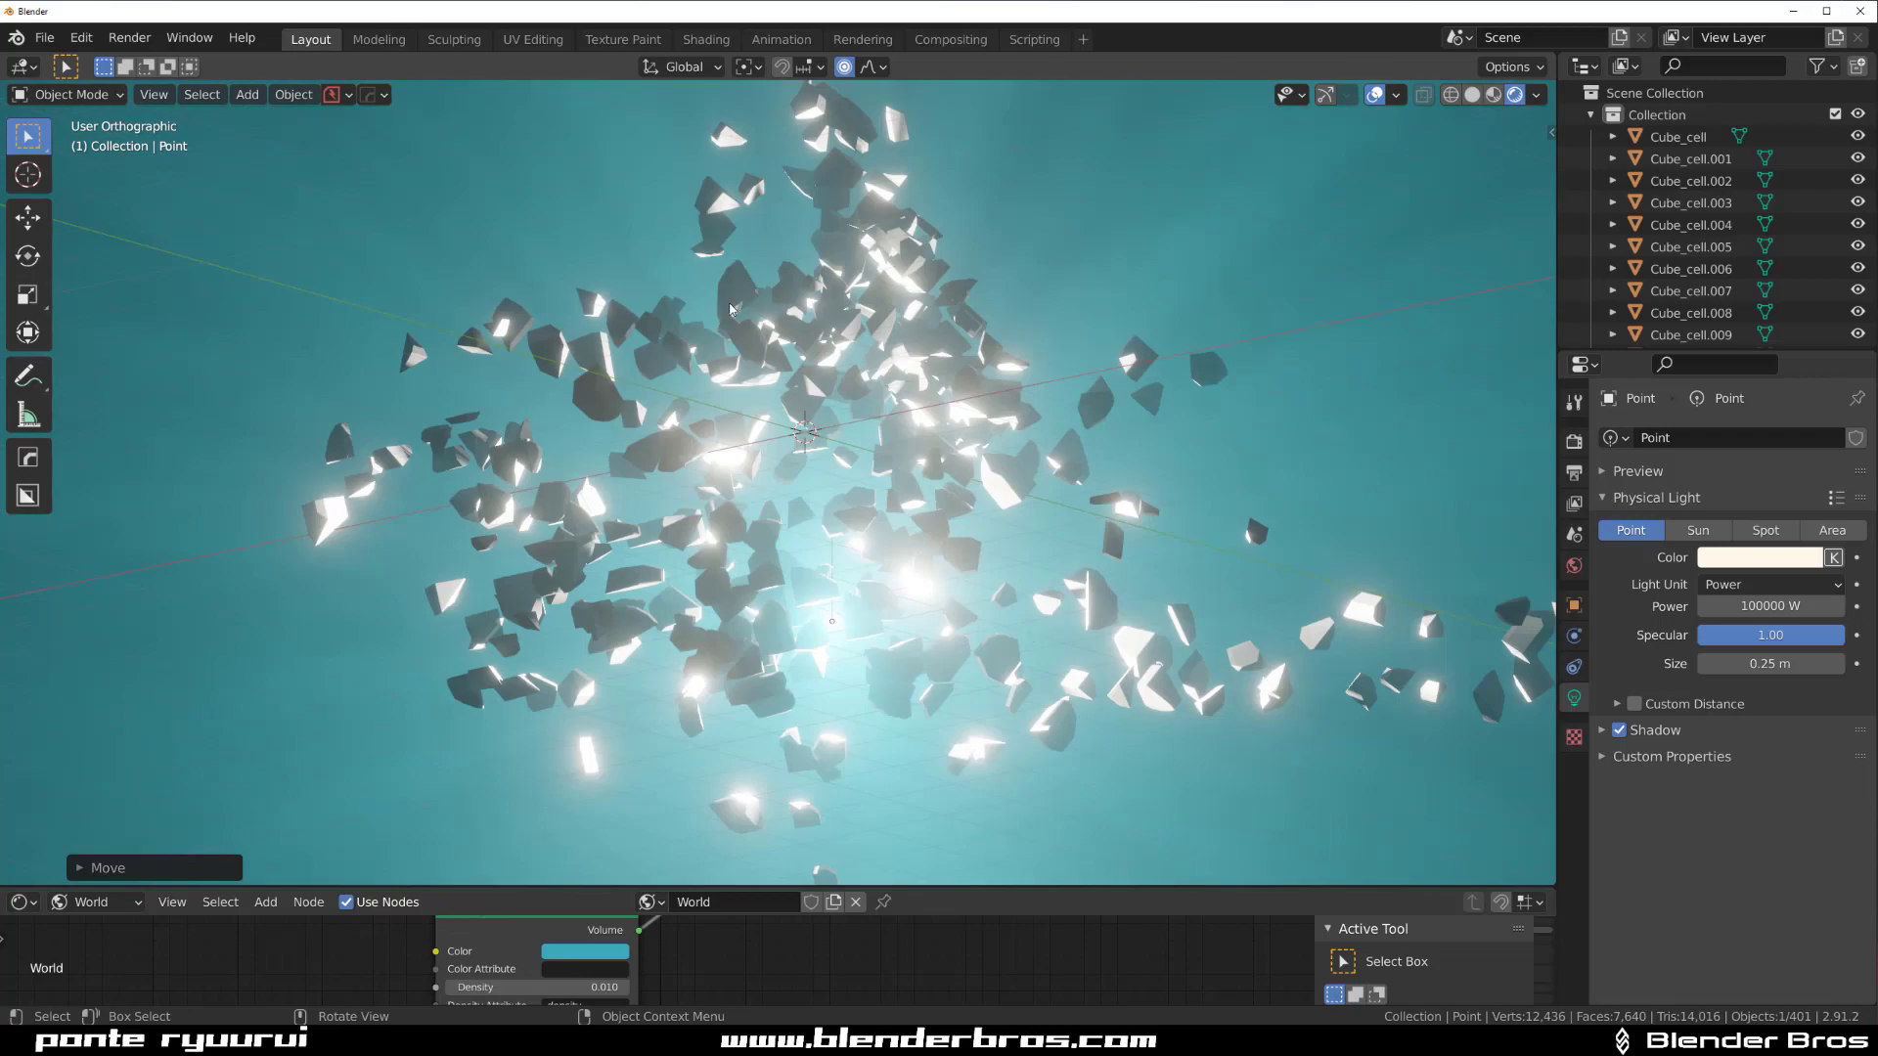
middle_click_drag(917, 492, 910, 294)
scroll(941, 371, "up", 7)
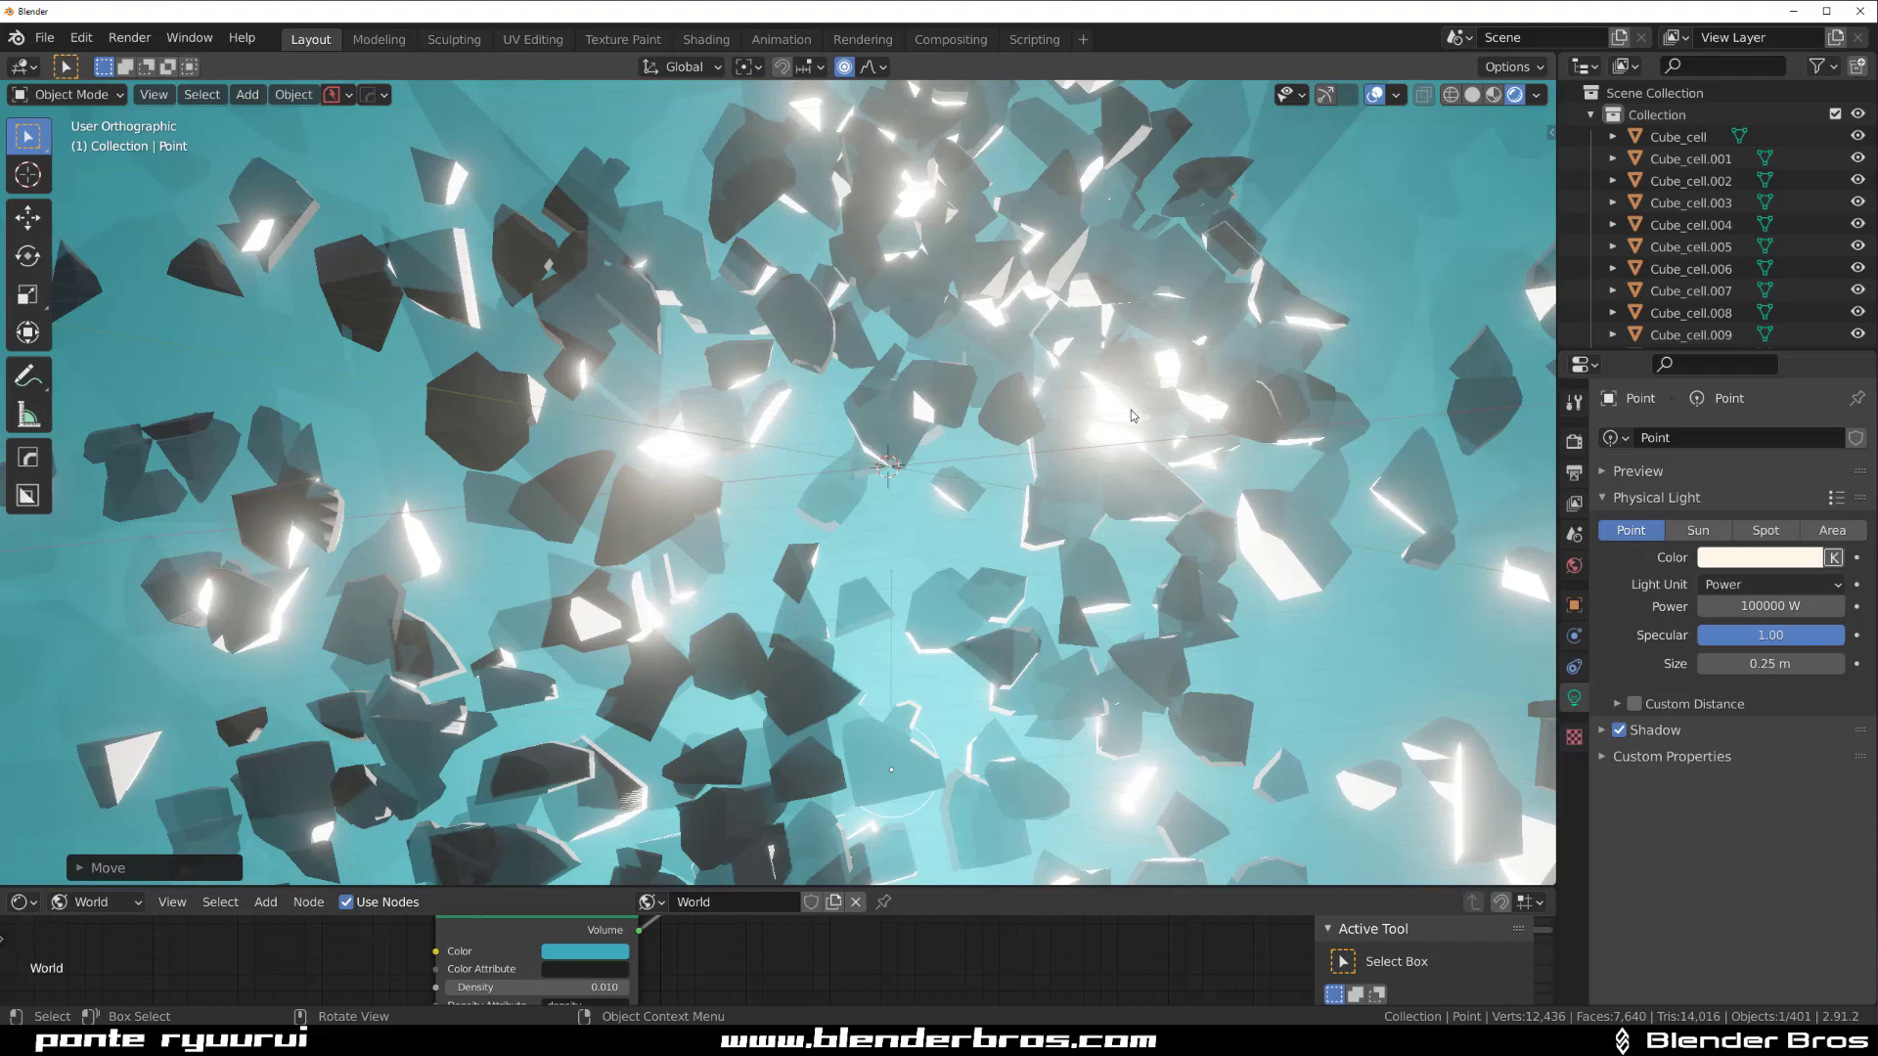
middle_click_drag(941, 371, 899, 450)
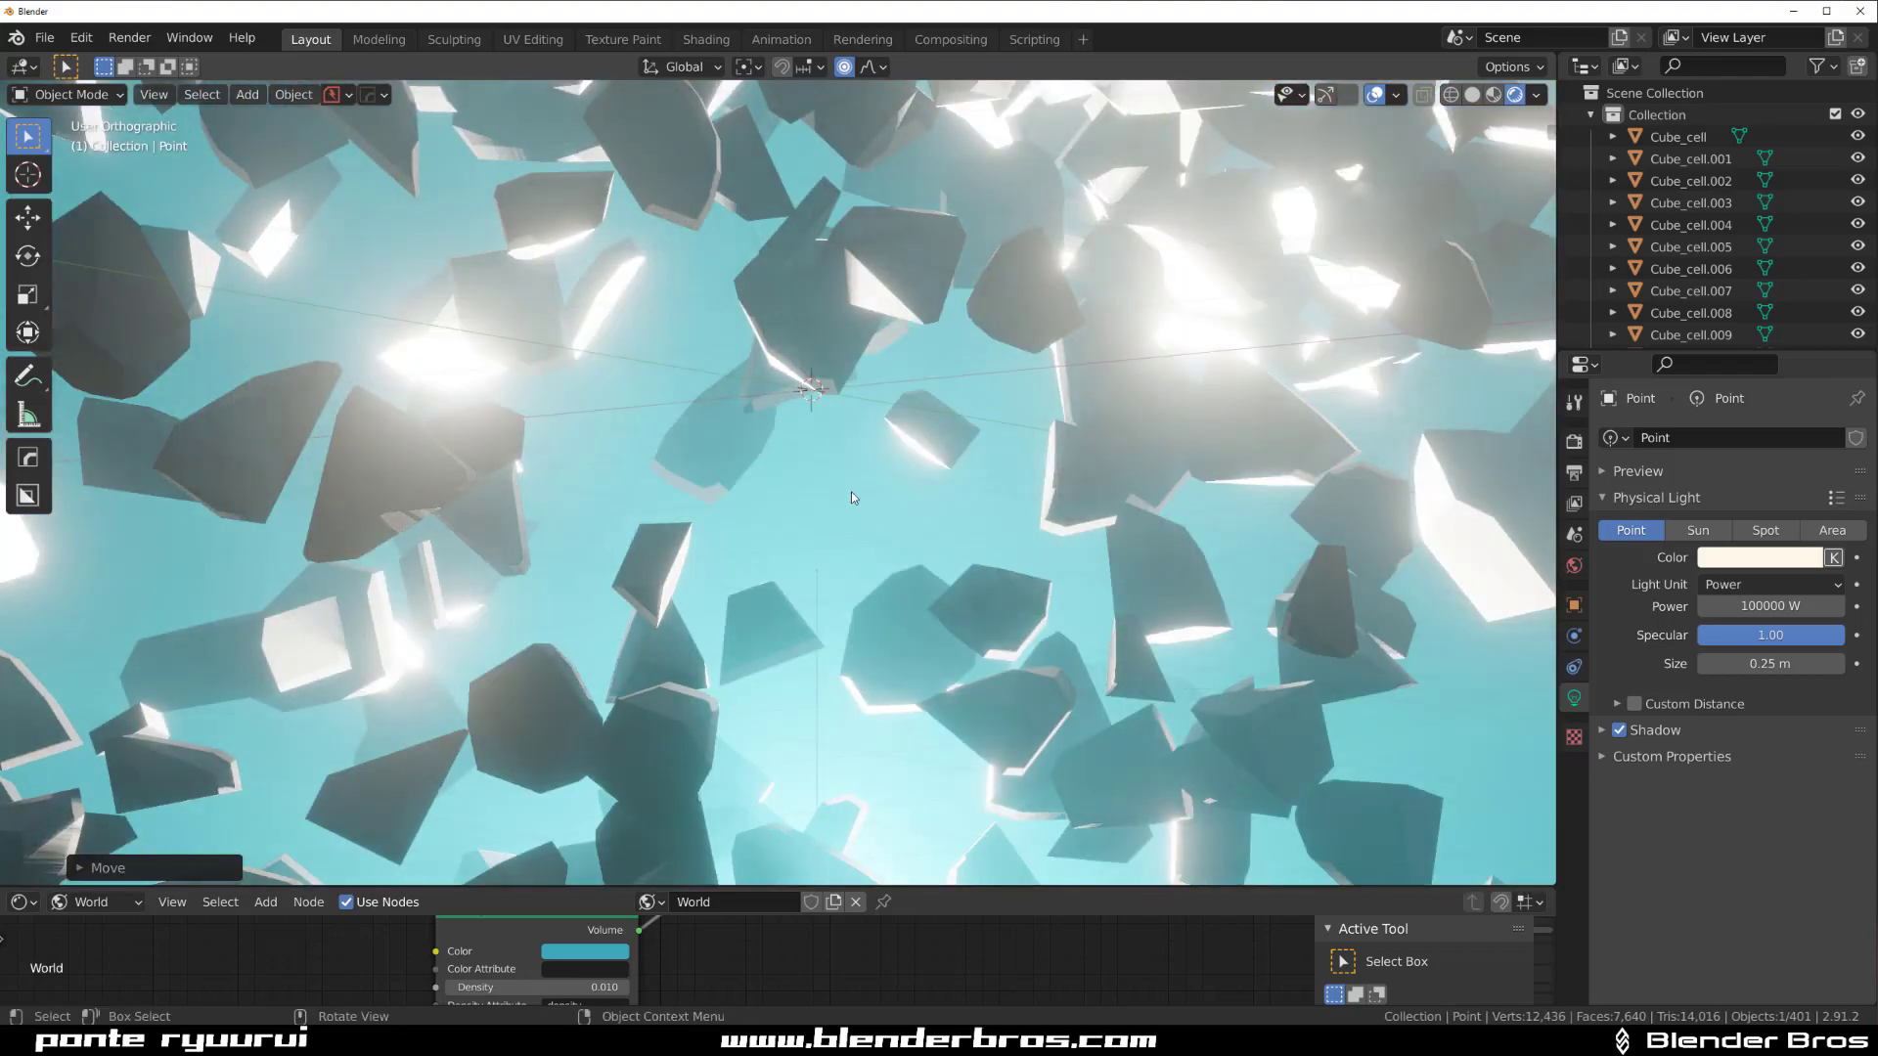
scroll(772, 453, "down", 5)
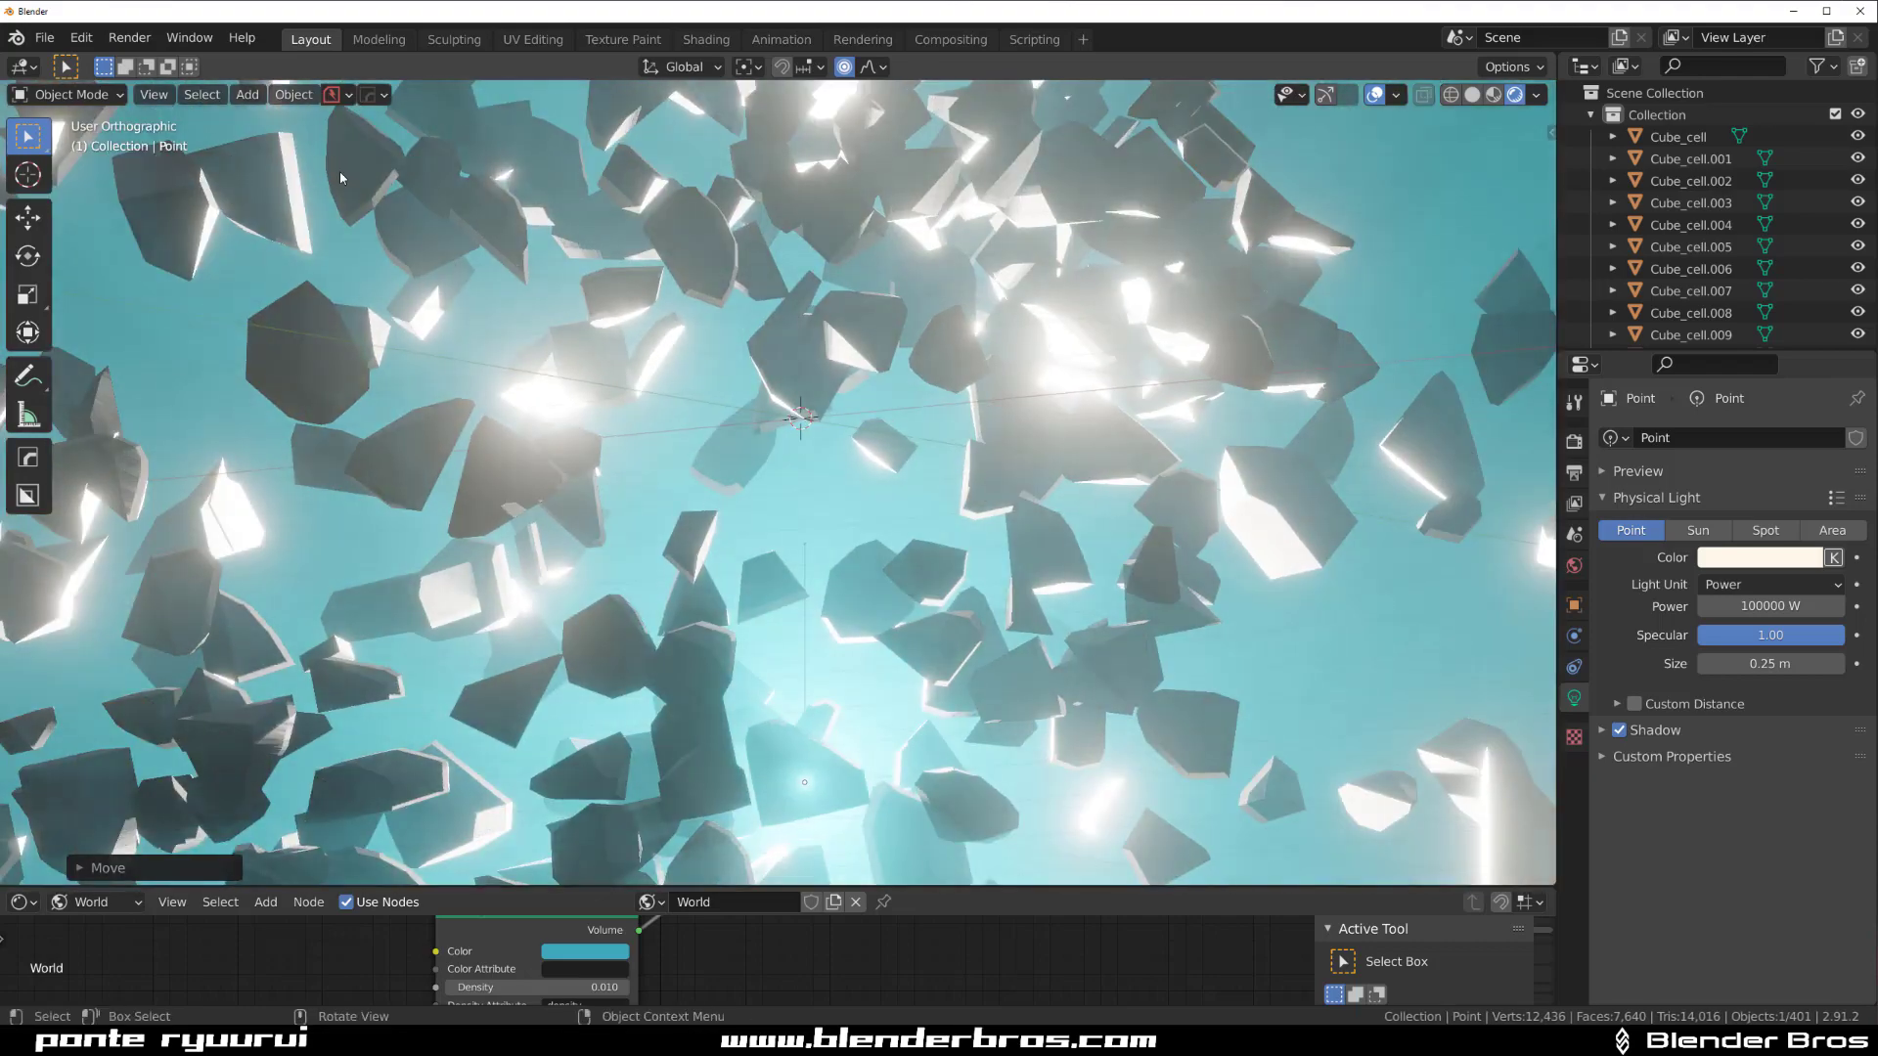